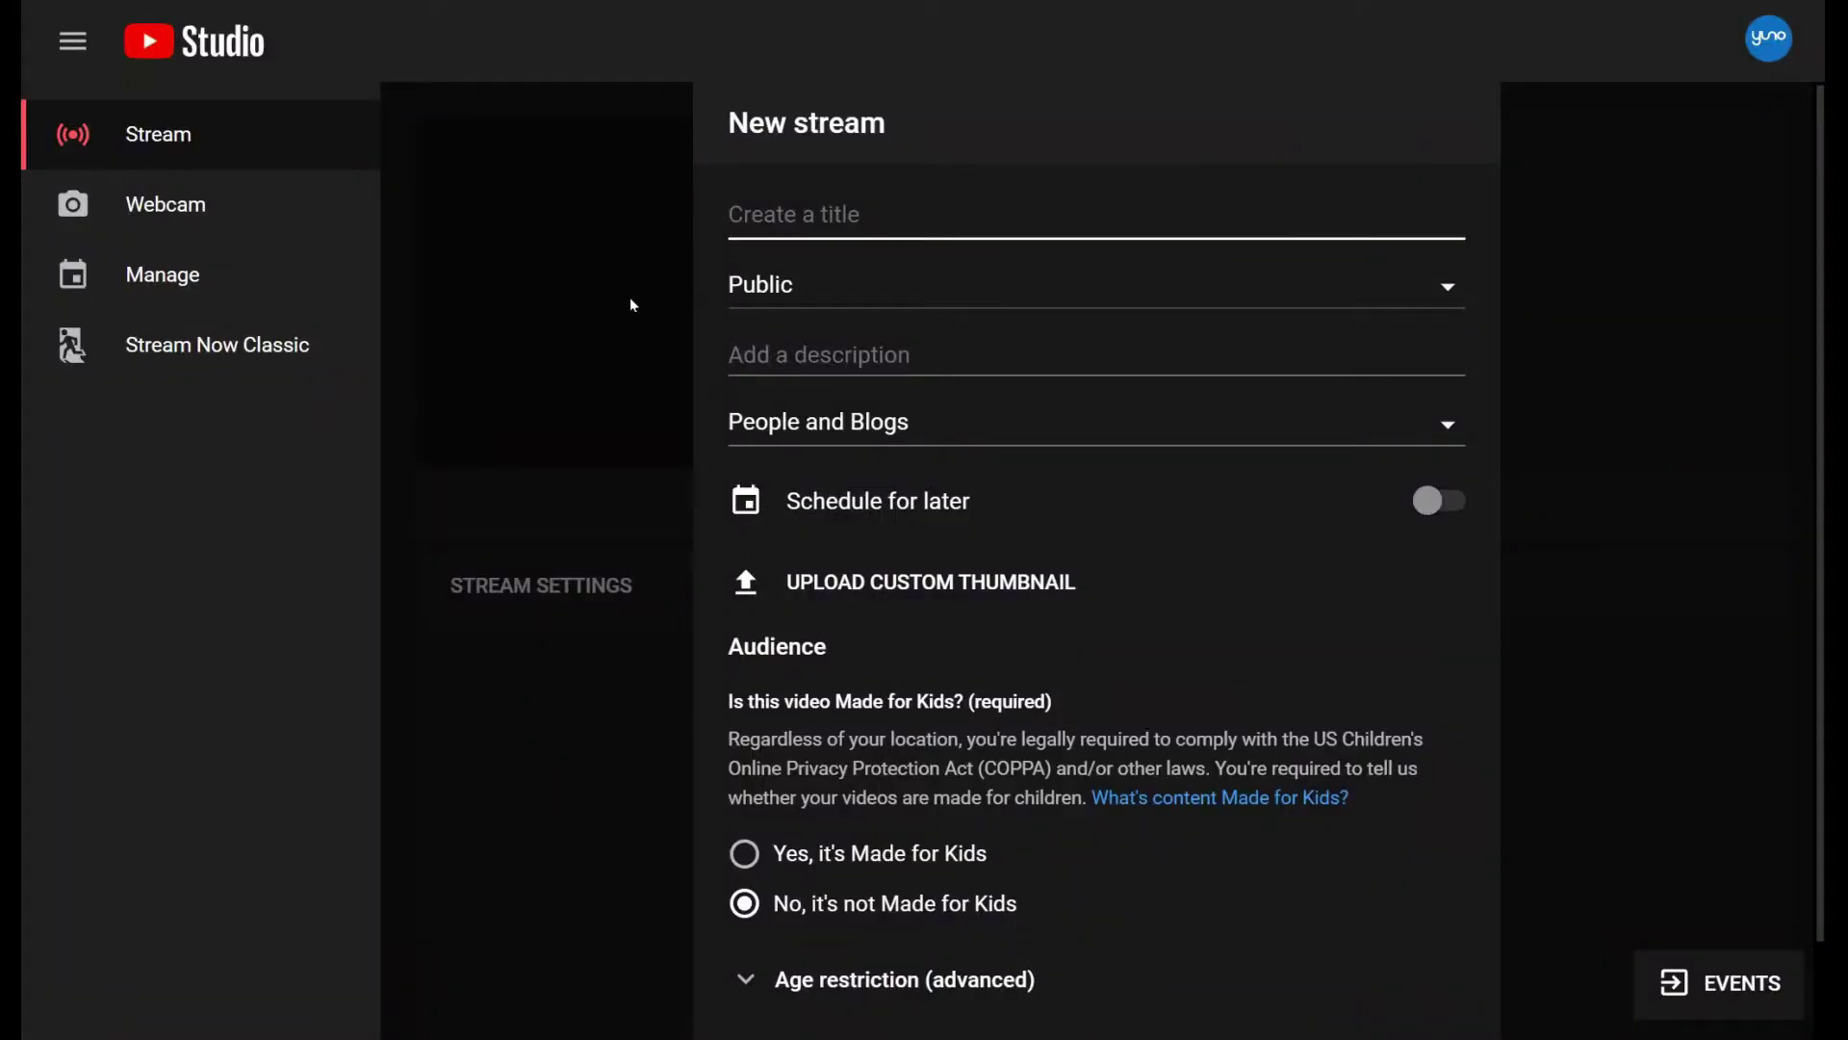
# Title the new stream "constantly test your ideas" and set its visibility to Unlisted.
pyautogui.write('constantly test your ideas')
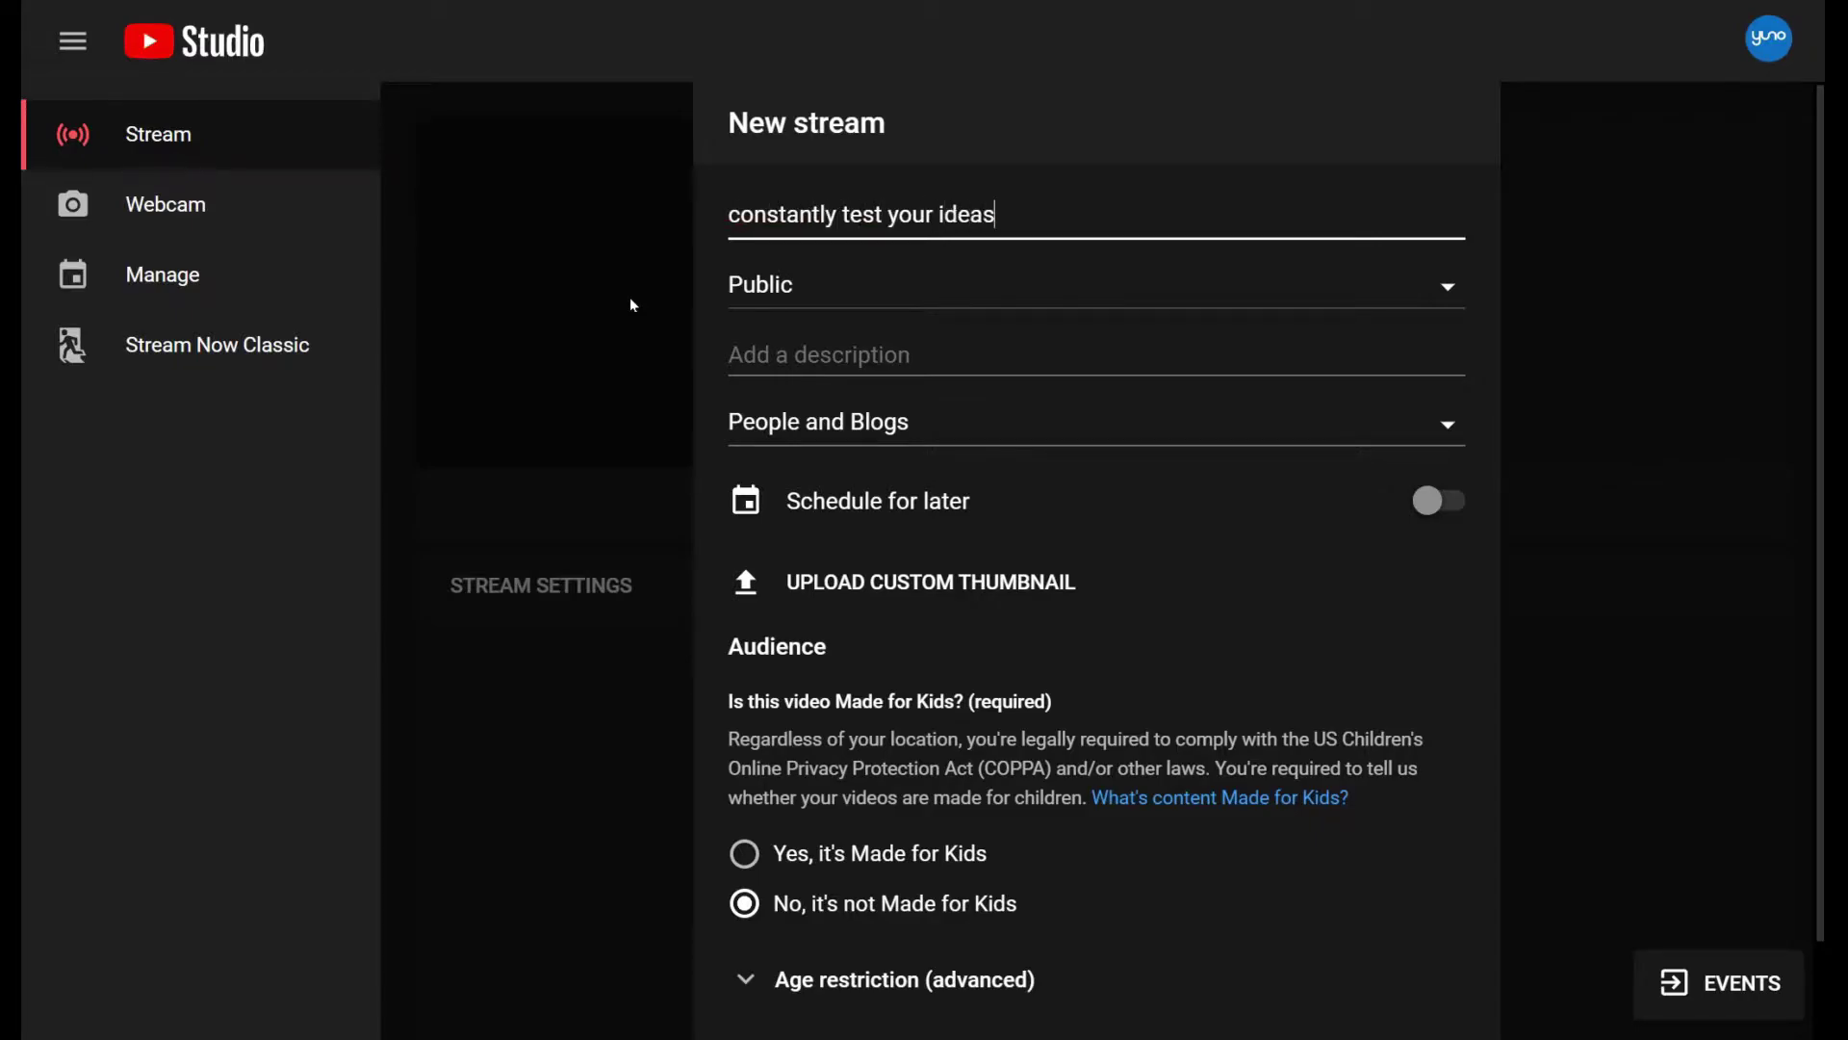
pyautogui.click(819, 291)
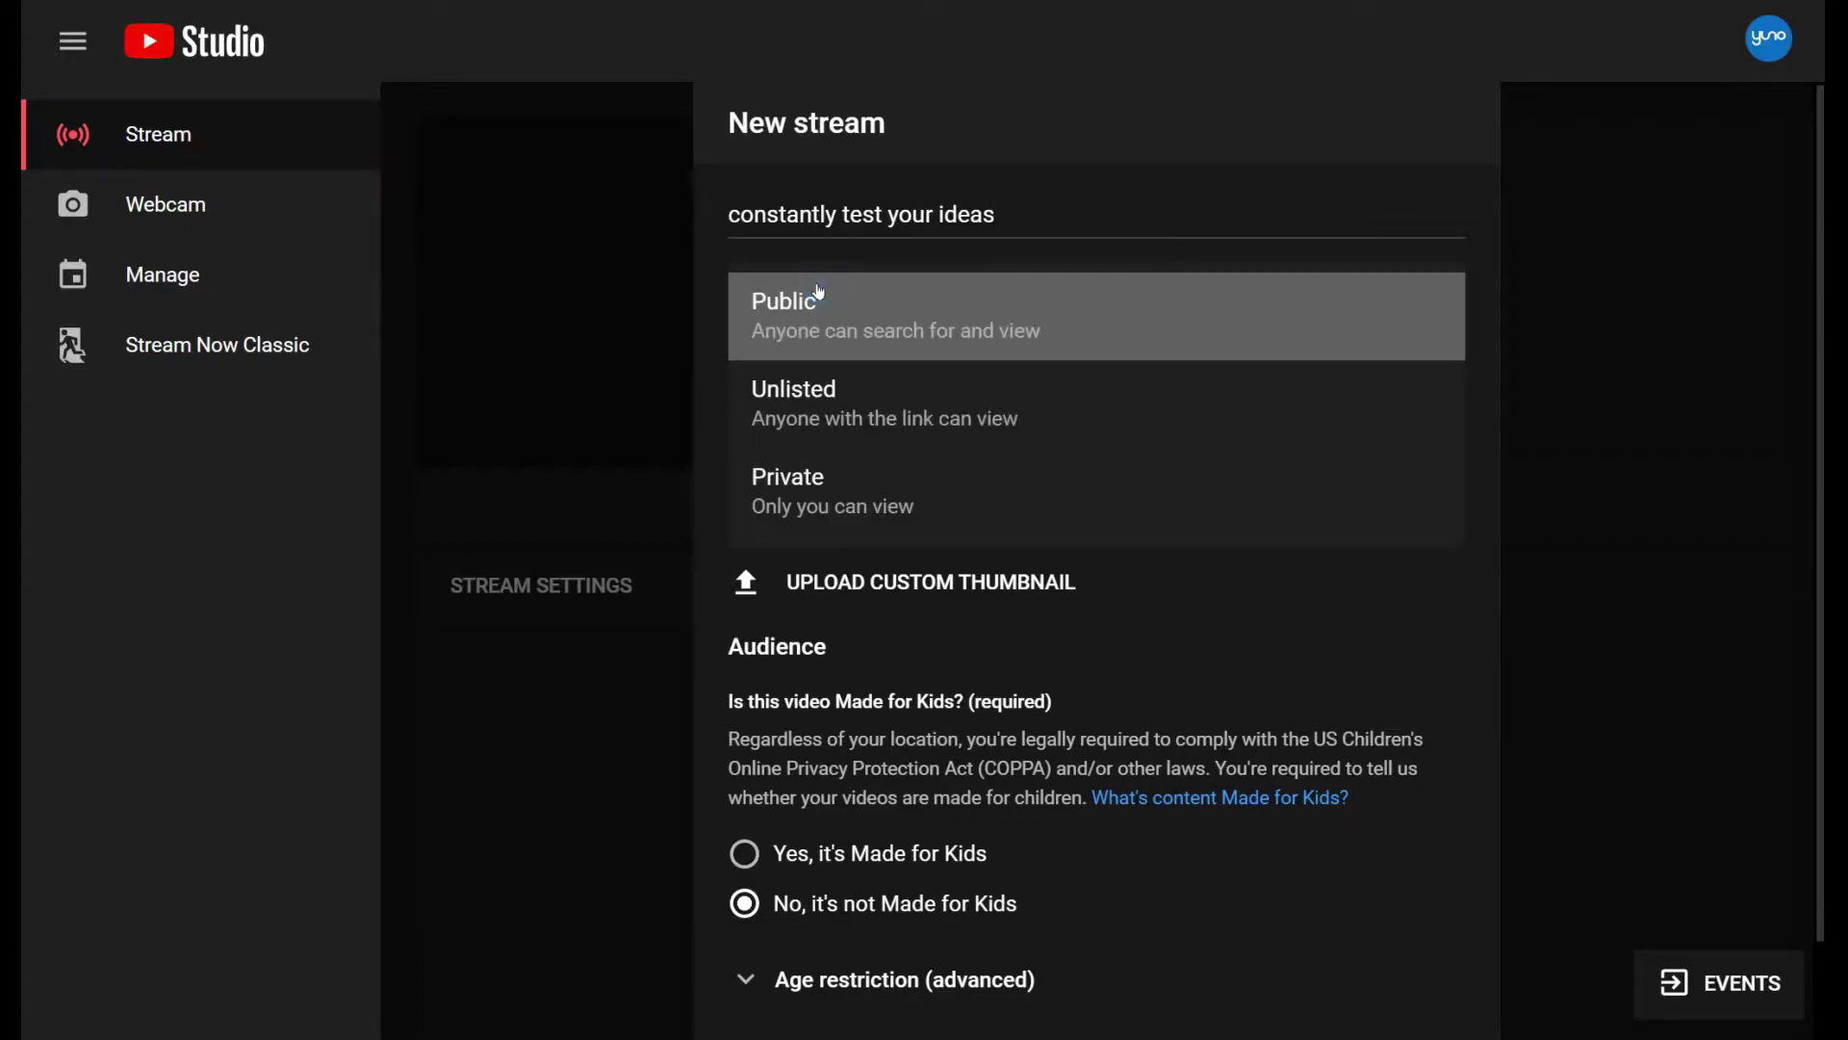
pyautogui.click(829, 400)
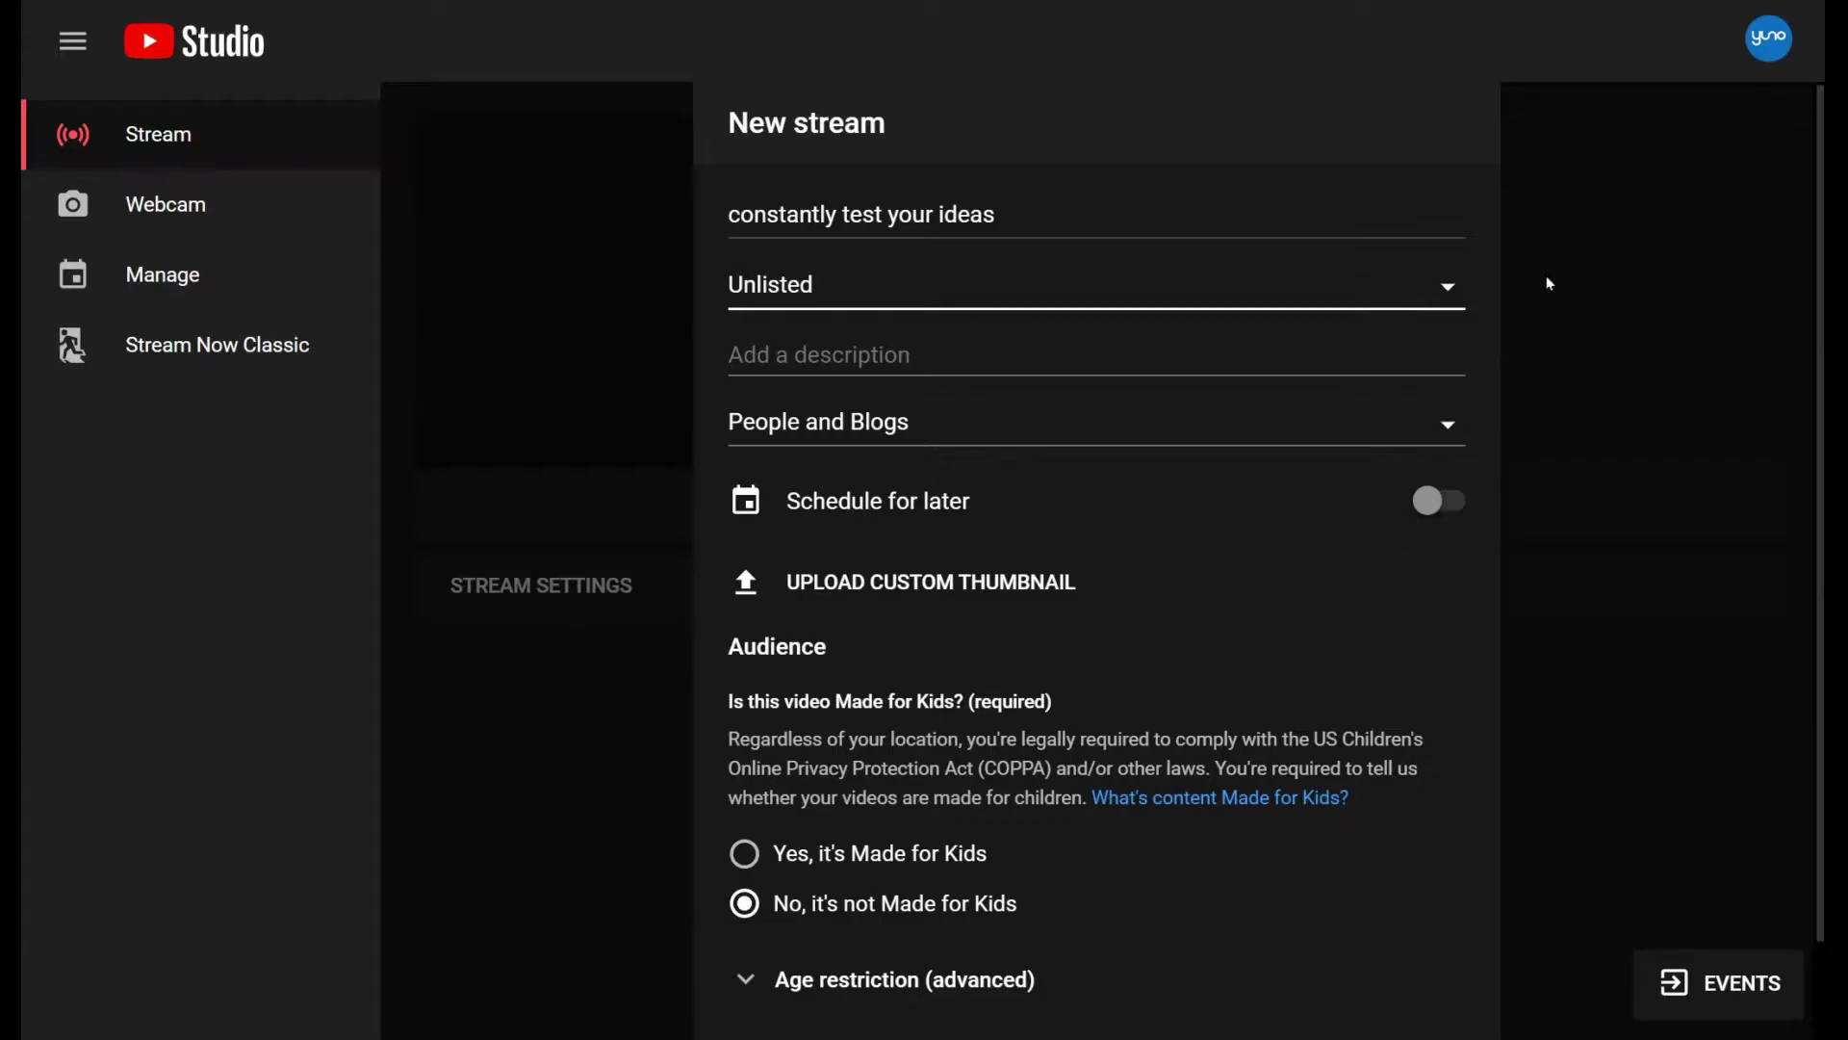
# Schedule the stream for later, on Thu, 23 Apr at 15:00.
pyautogui.click(1434, 503)
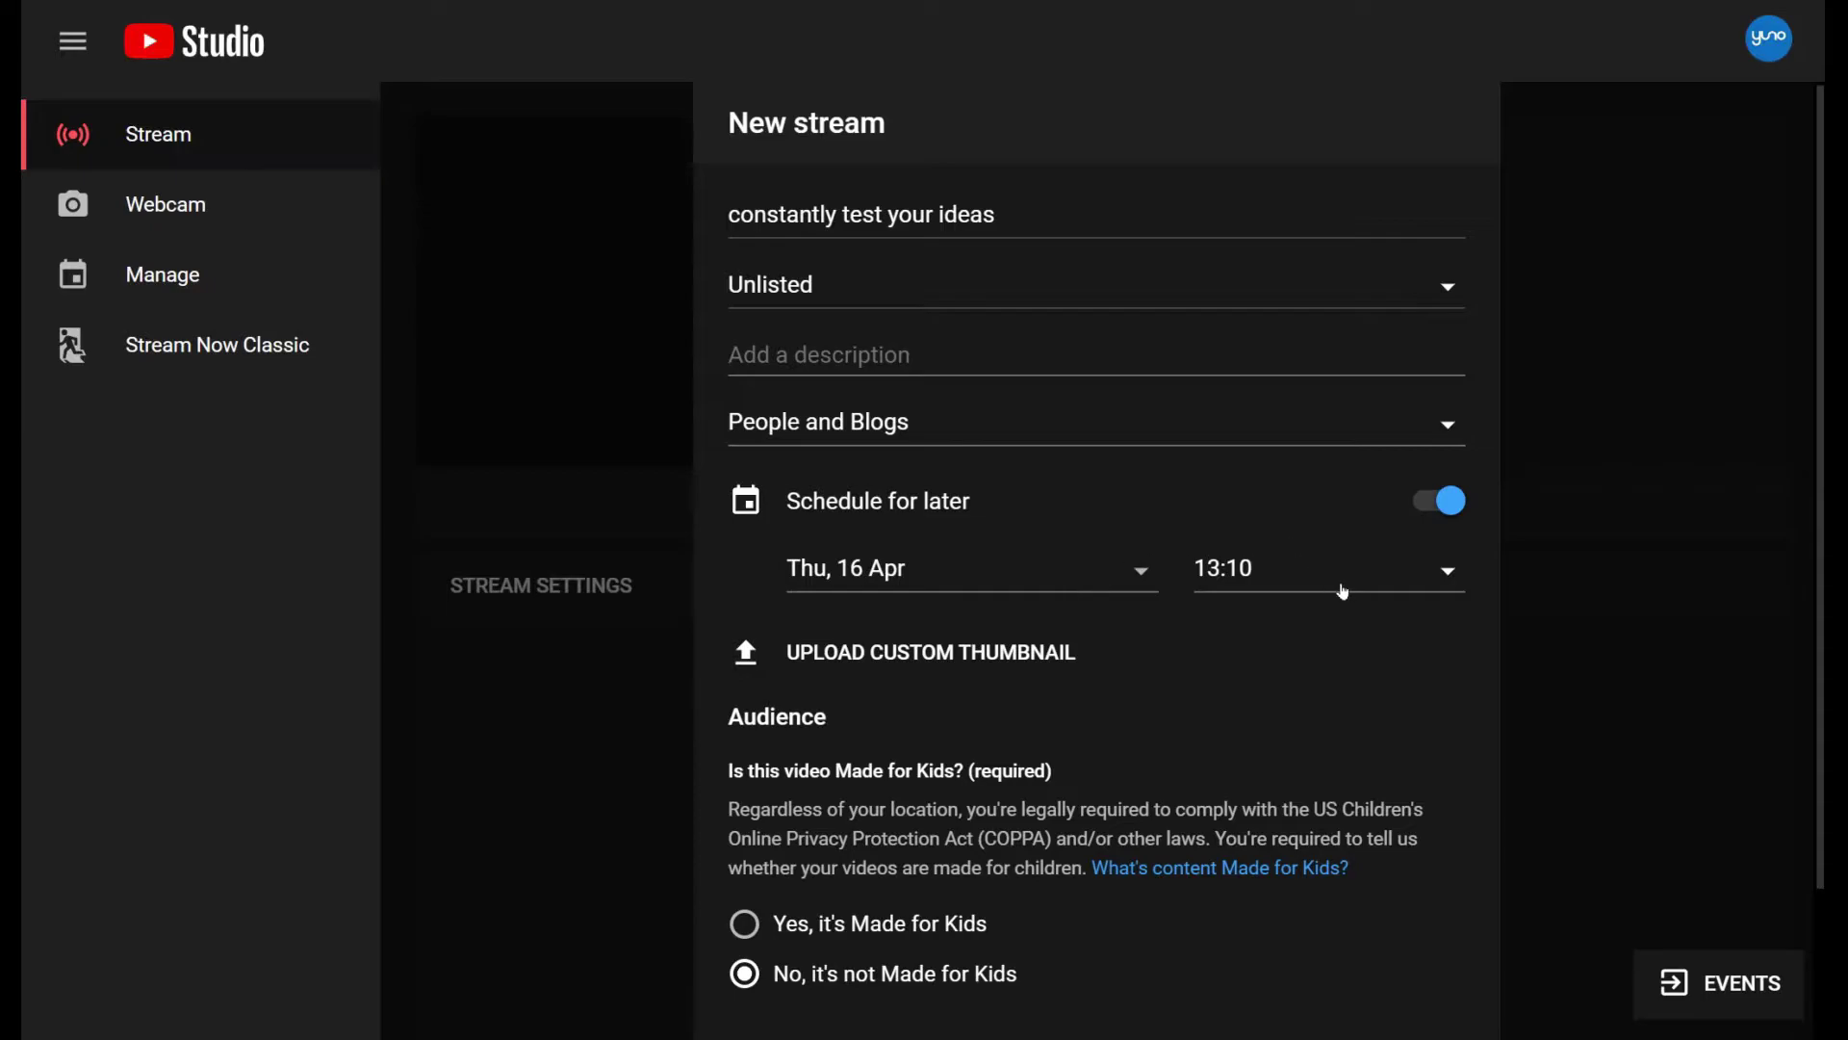
pyautogui.click(1030, 588)
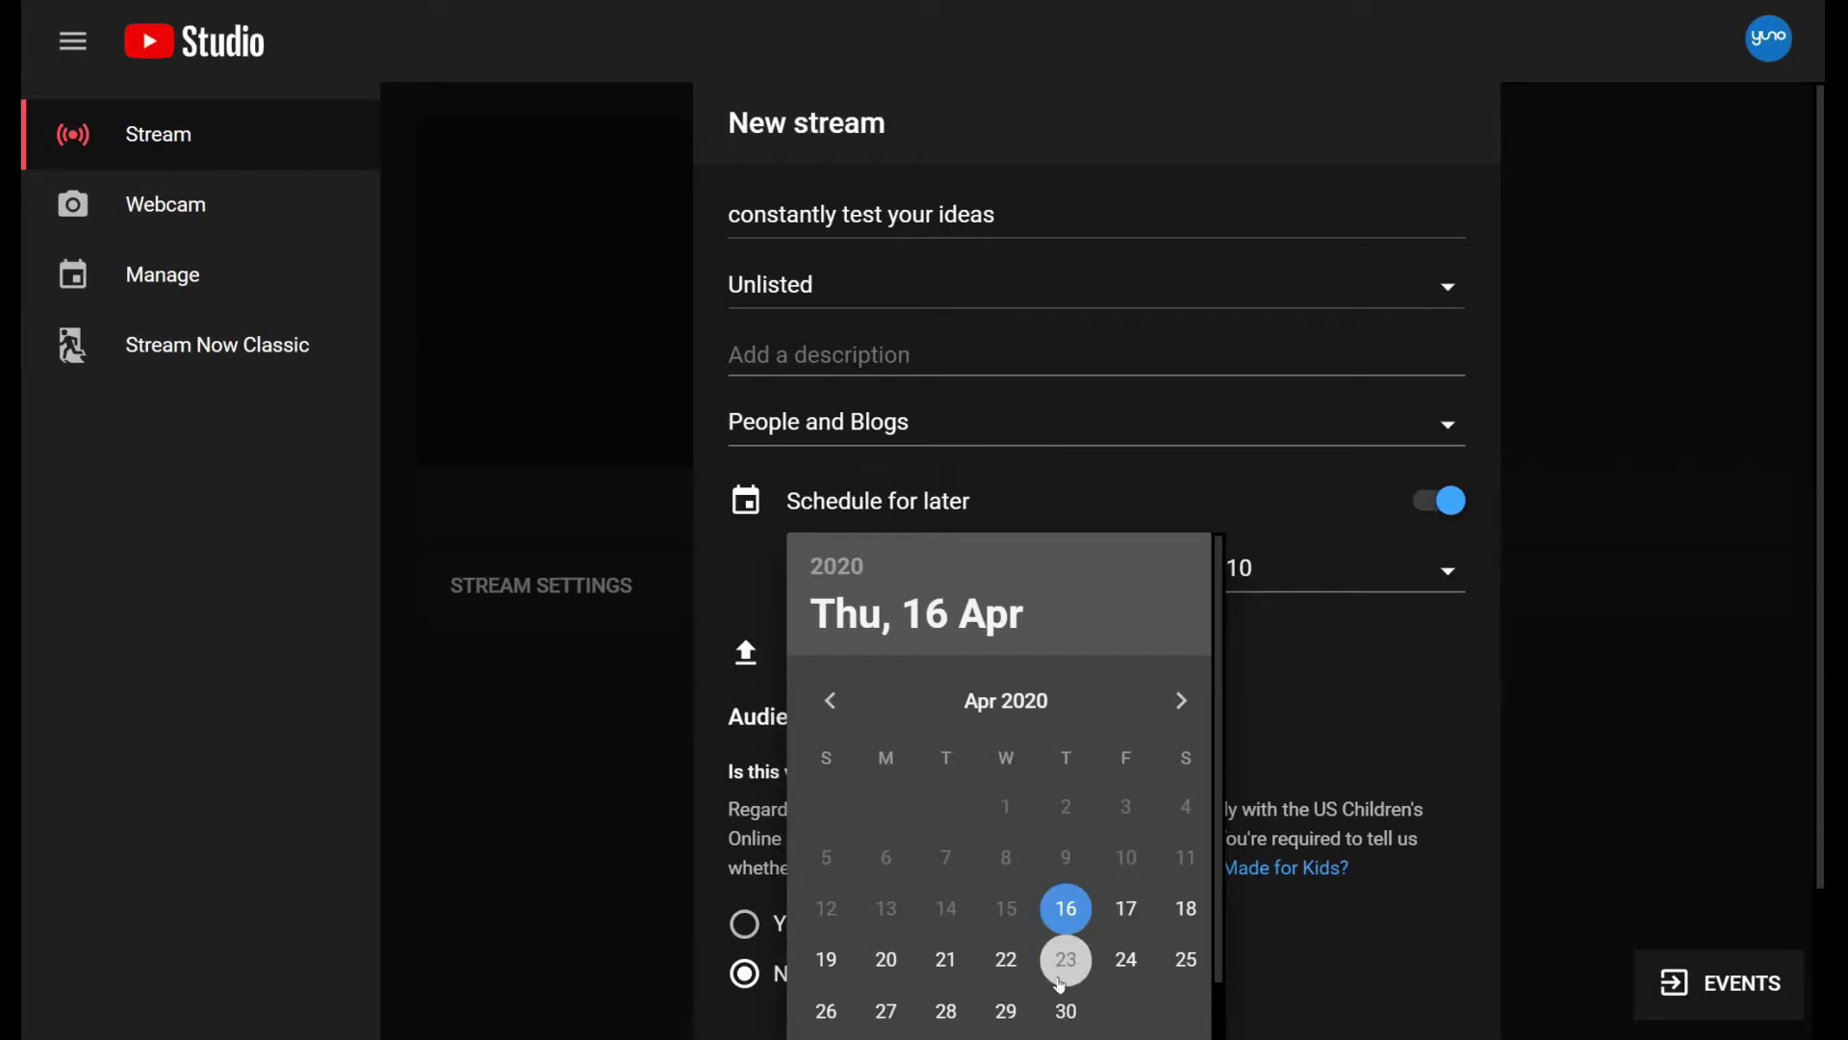
pyautogui.click(1065, 958)
pyautogui.click(1324, 570)
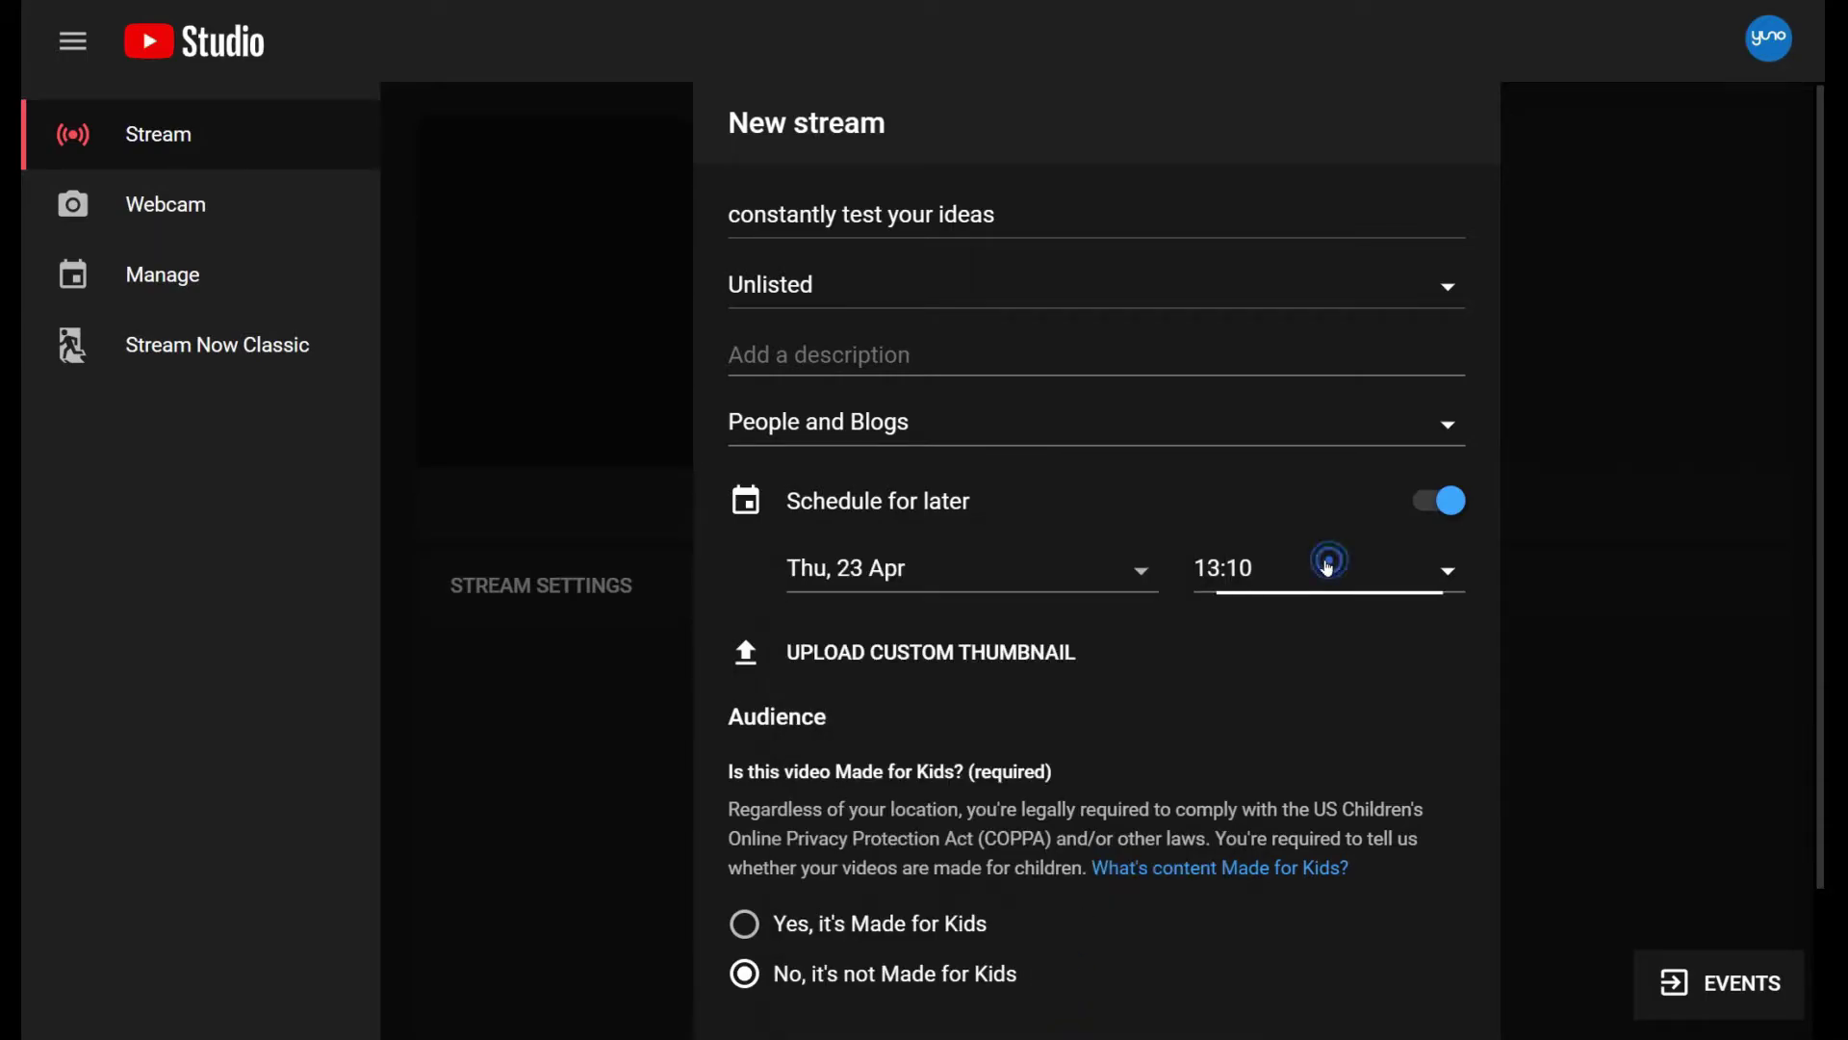
pyautogui.scroll(-10, 1290, 850)
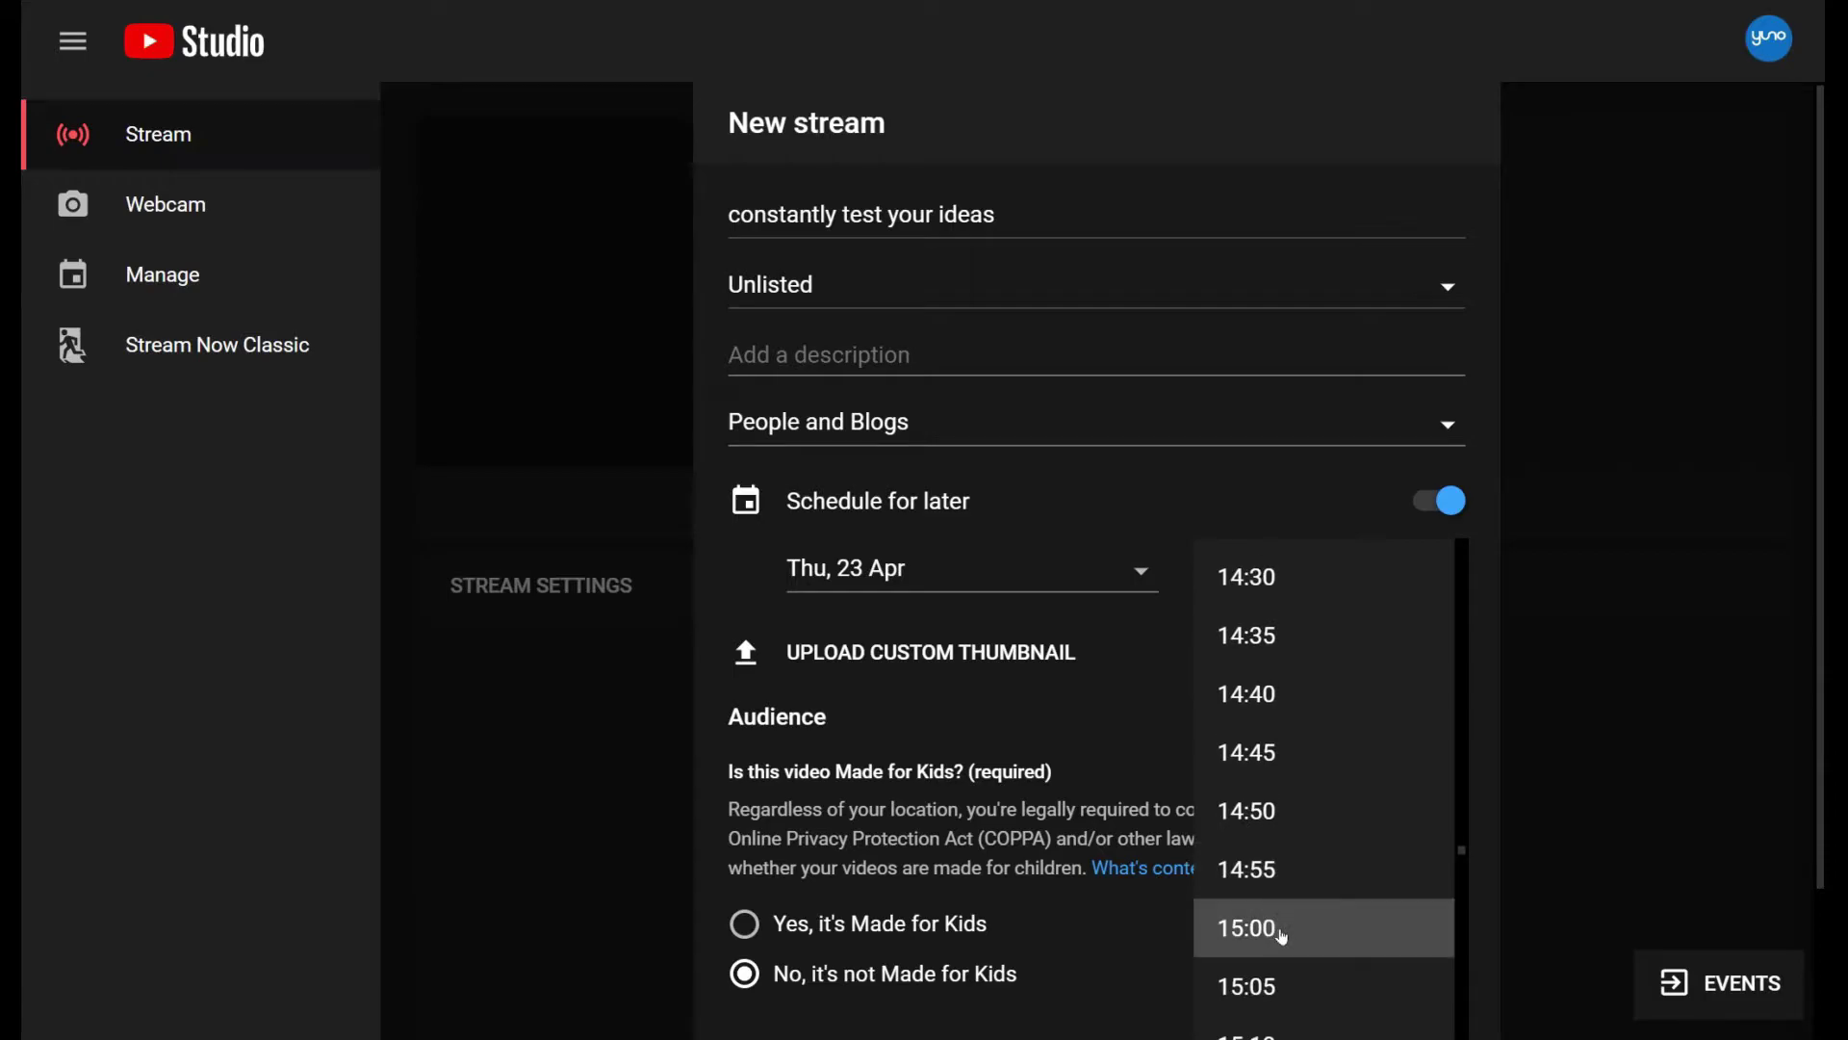
pyautogui.click(1285, 929)
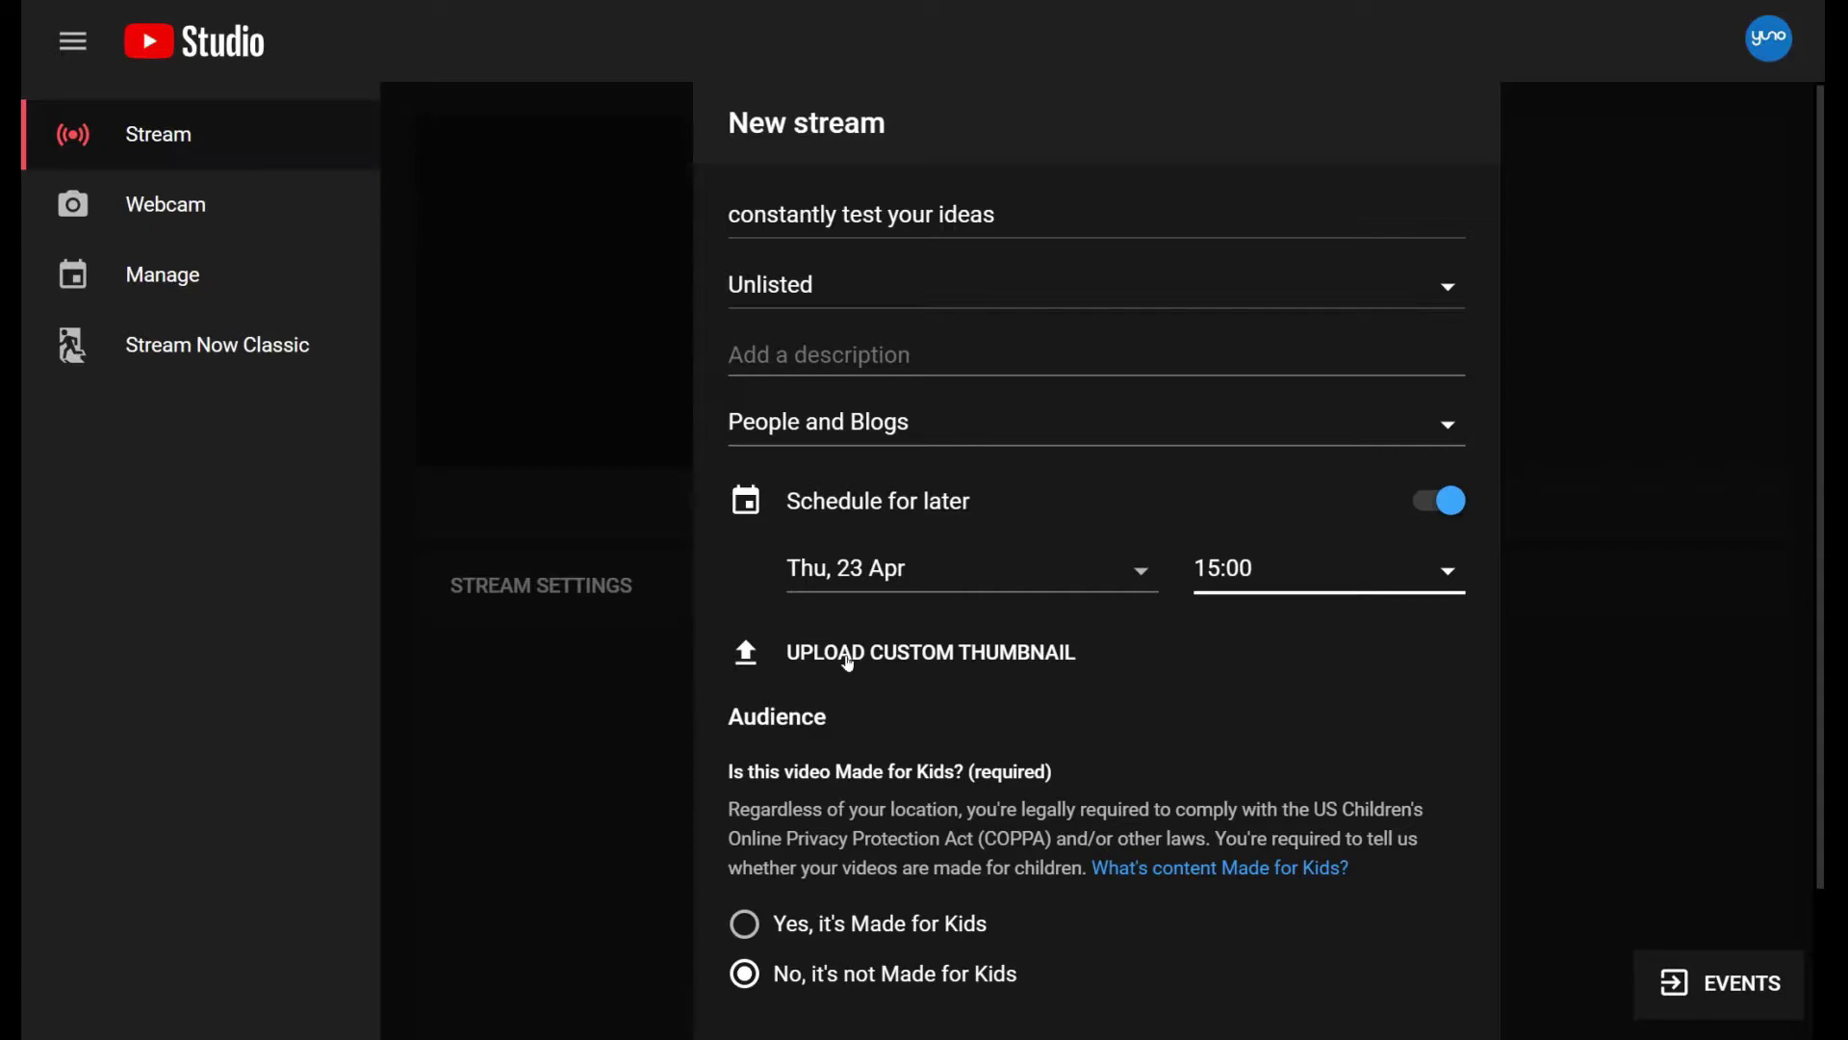
# Upload the blue "Constantly test your ideas" image as custom thumbnail and create the stream.
pyautogui.click(851, 661)
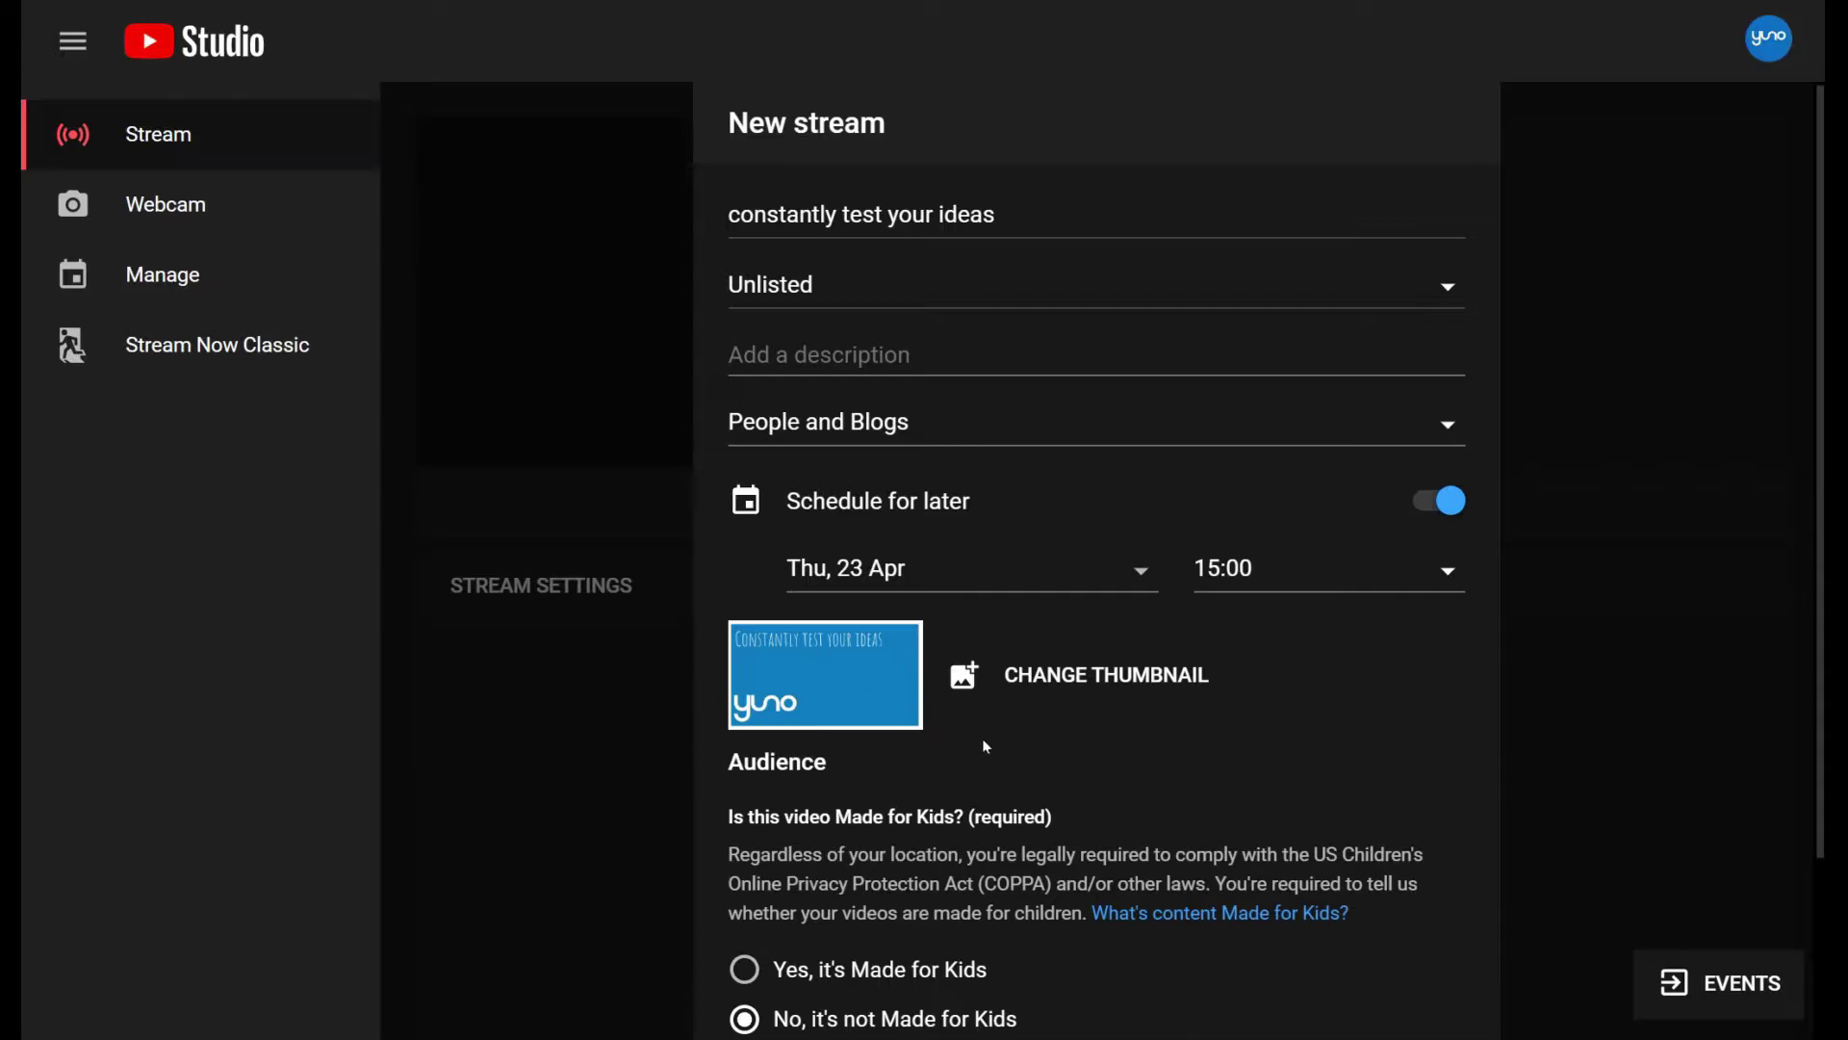
pyautogui.scroll(-3, 987, 747)
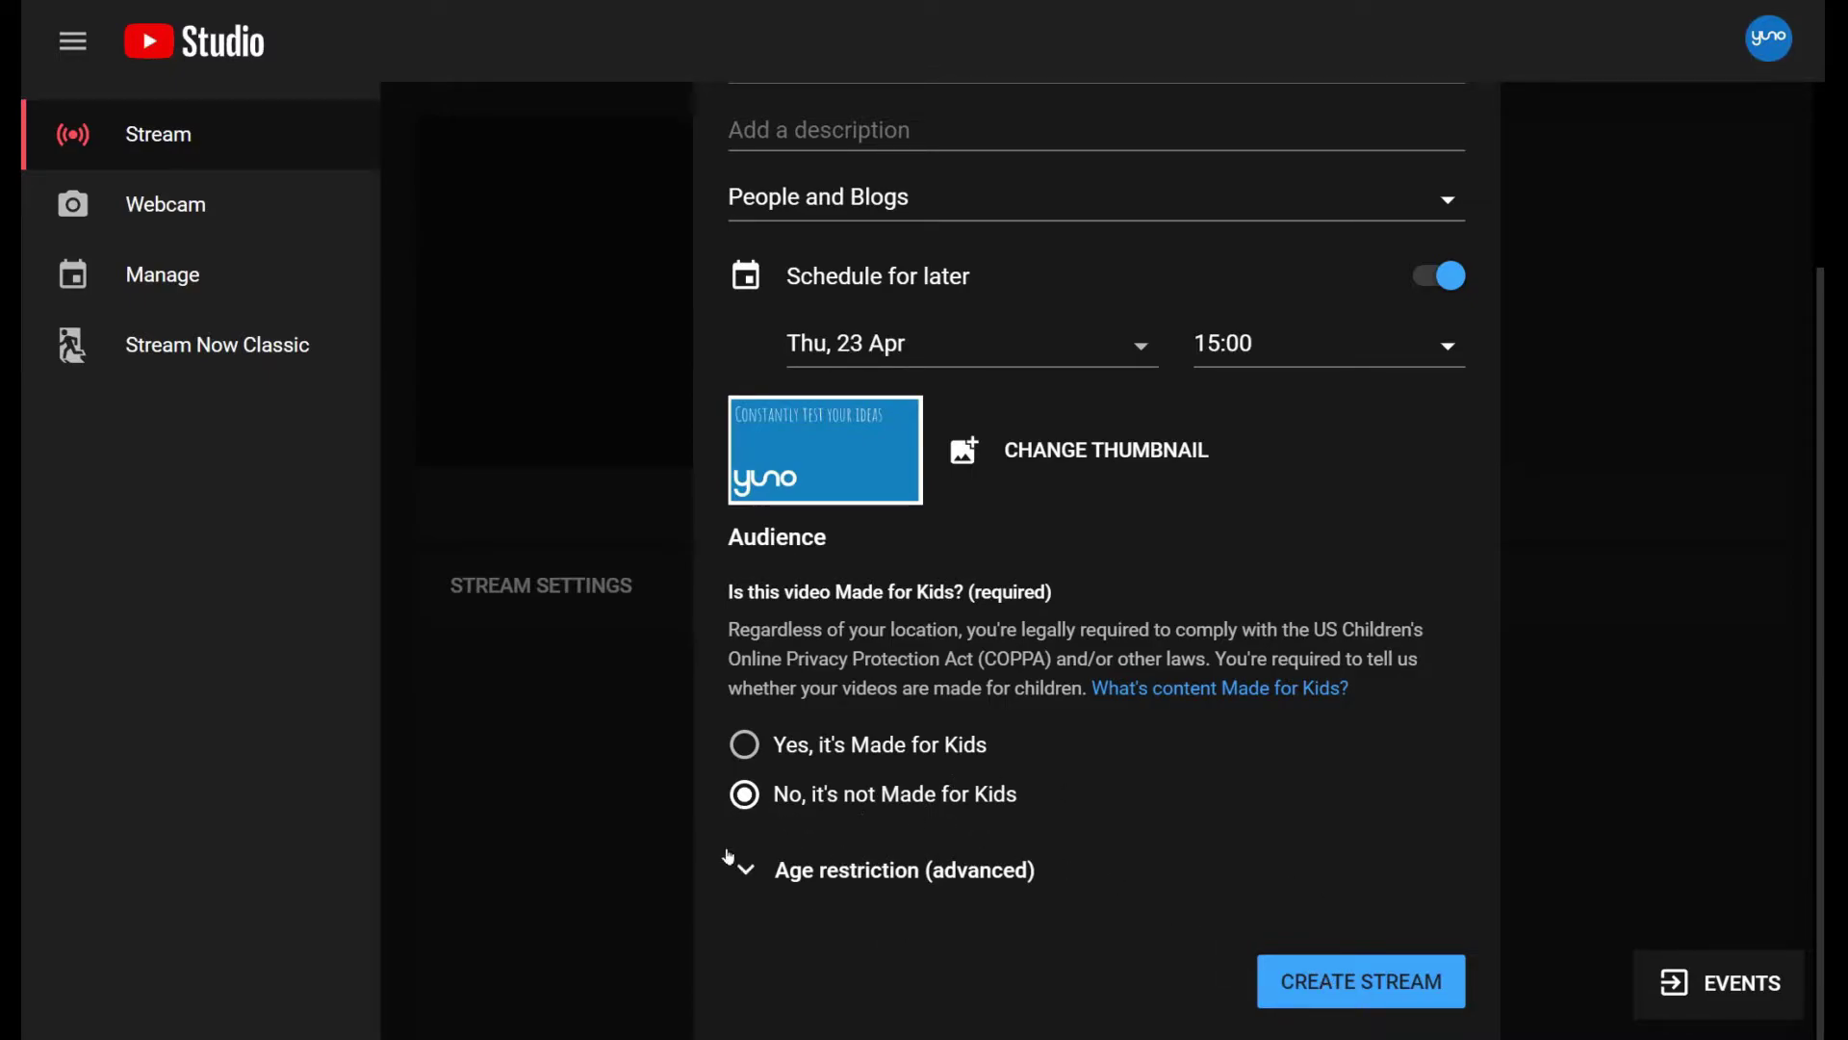
pyautogui.click(1327, 986)
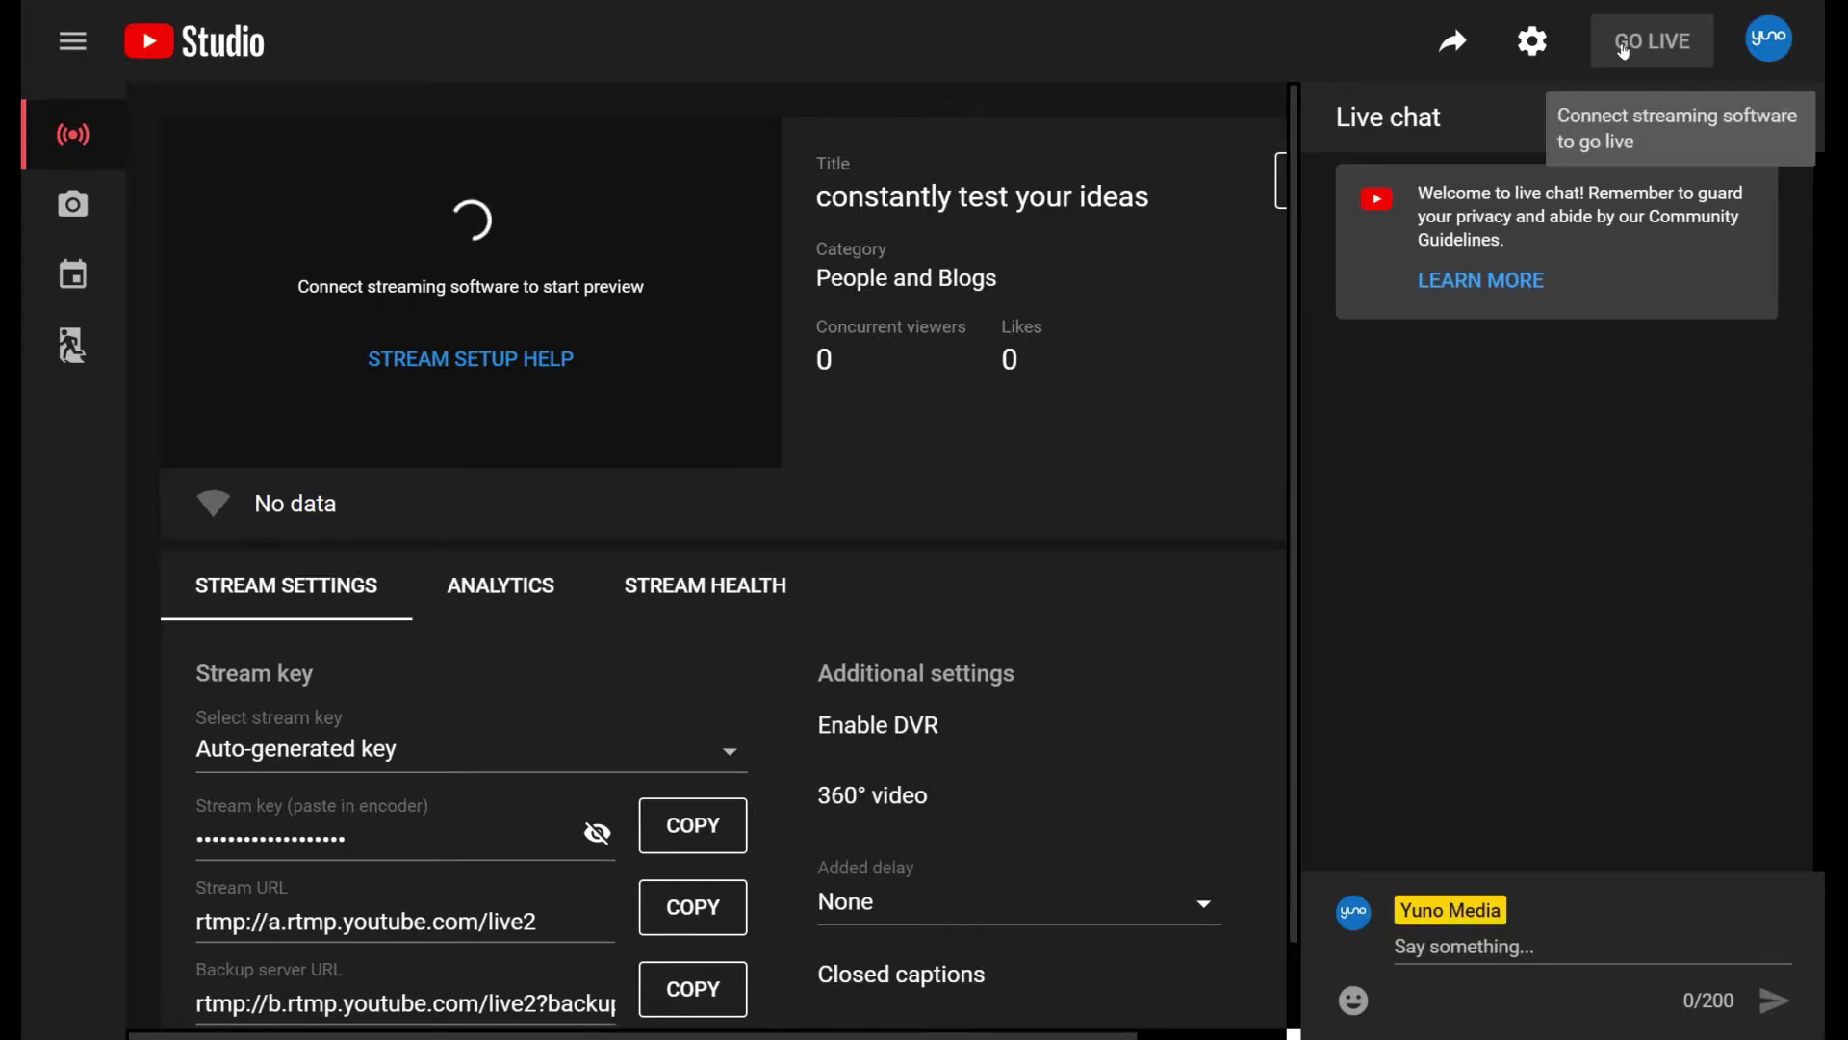
# View the sharing options and link for the scheduled stream, then dismiss them.
pyautogui.click(1445, 50)
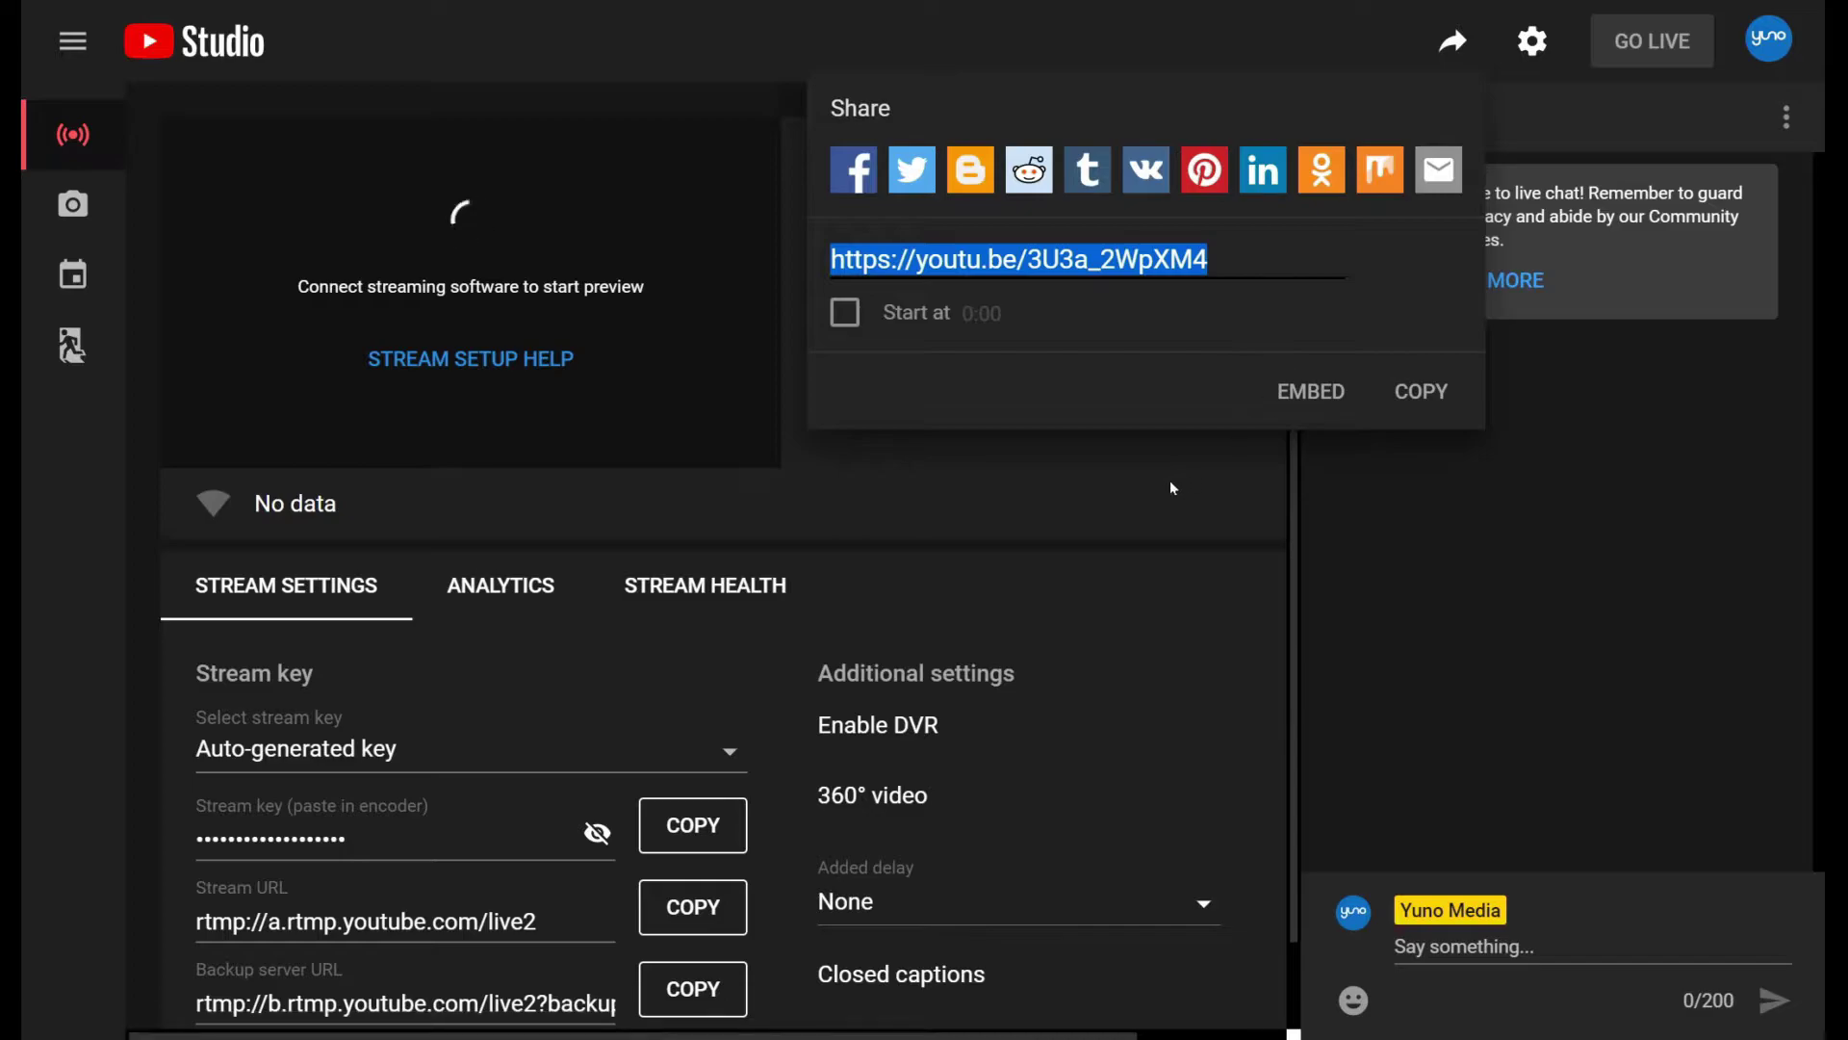
pyautogui.click(998, 478)
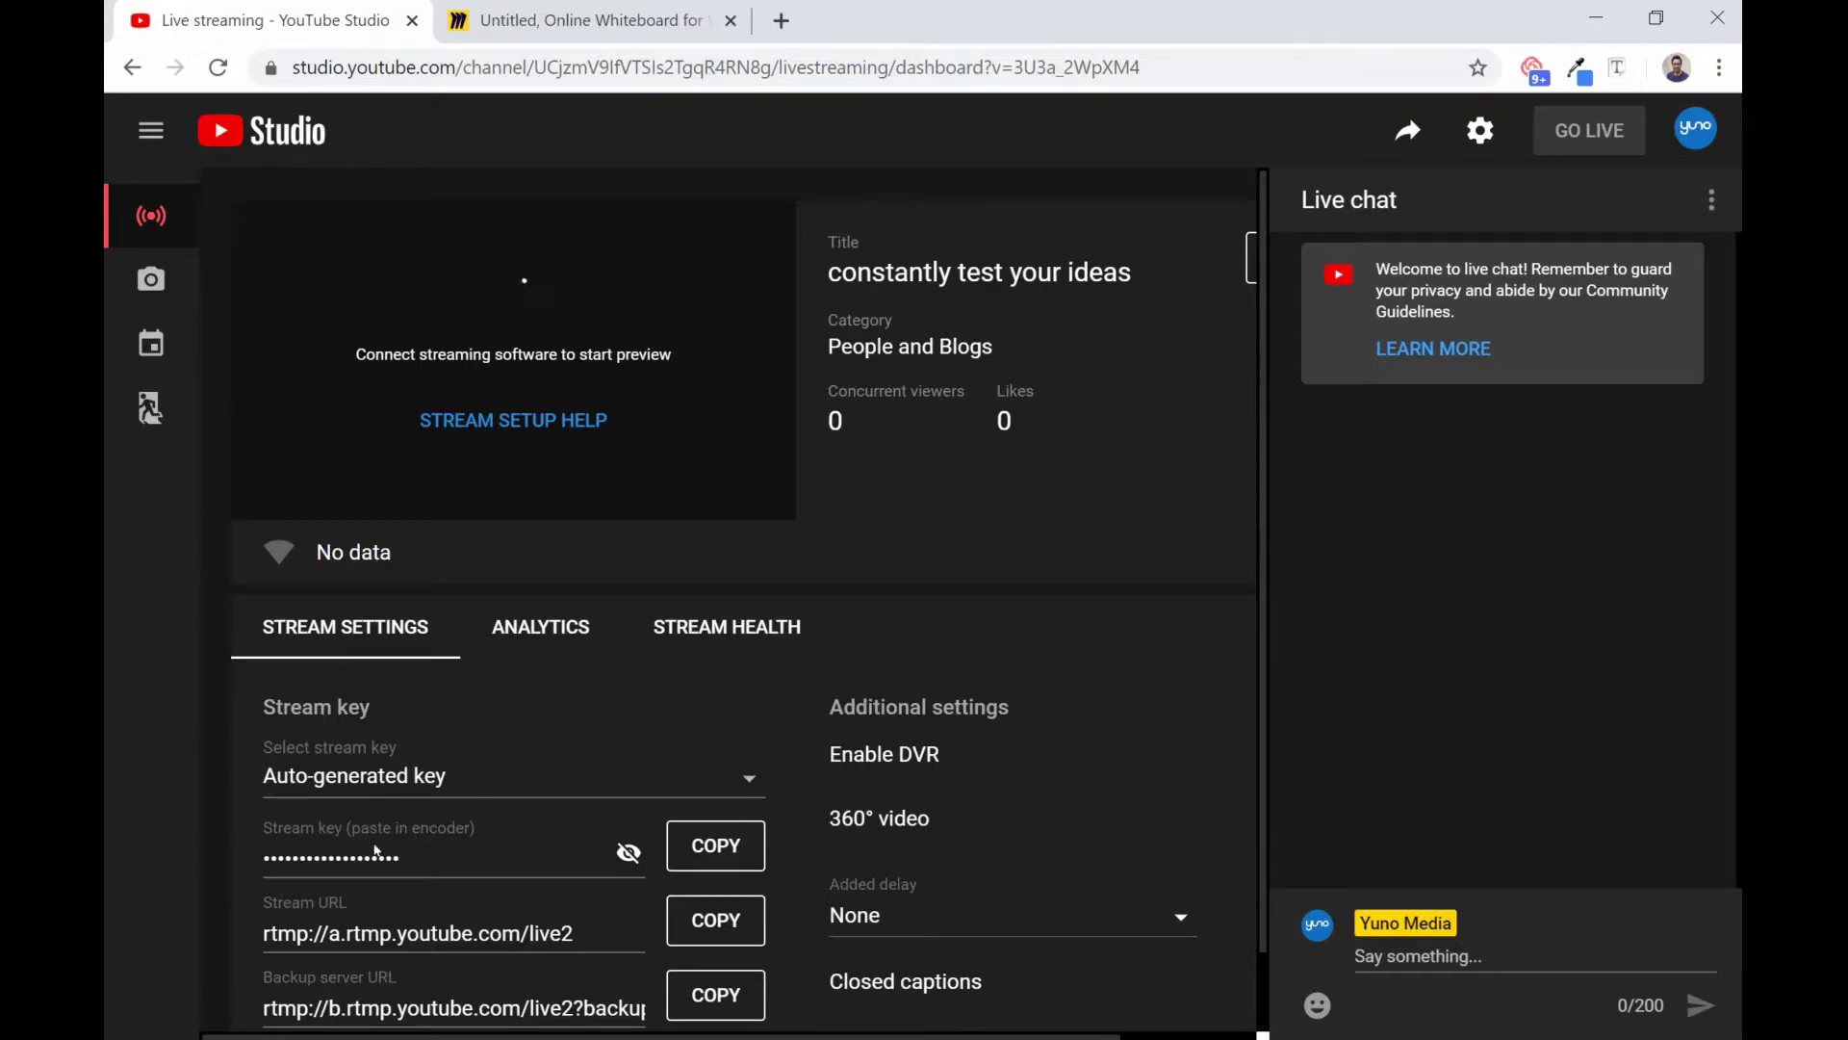
# Copy the stream key from YouTube Studio, switch to OBS and save it as the Stream Key in the stream settings.
pyautogui.click(740, 852)
pyautogui.hotkey('alt', 'Tab')
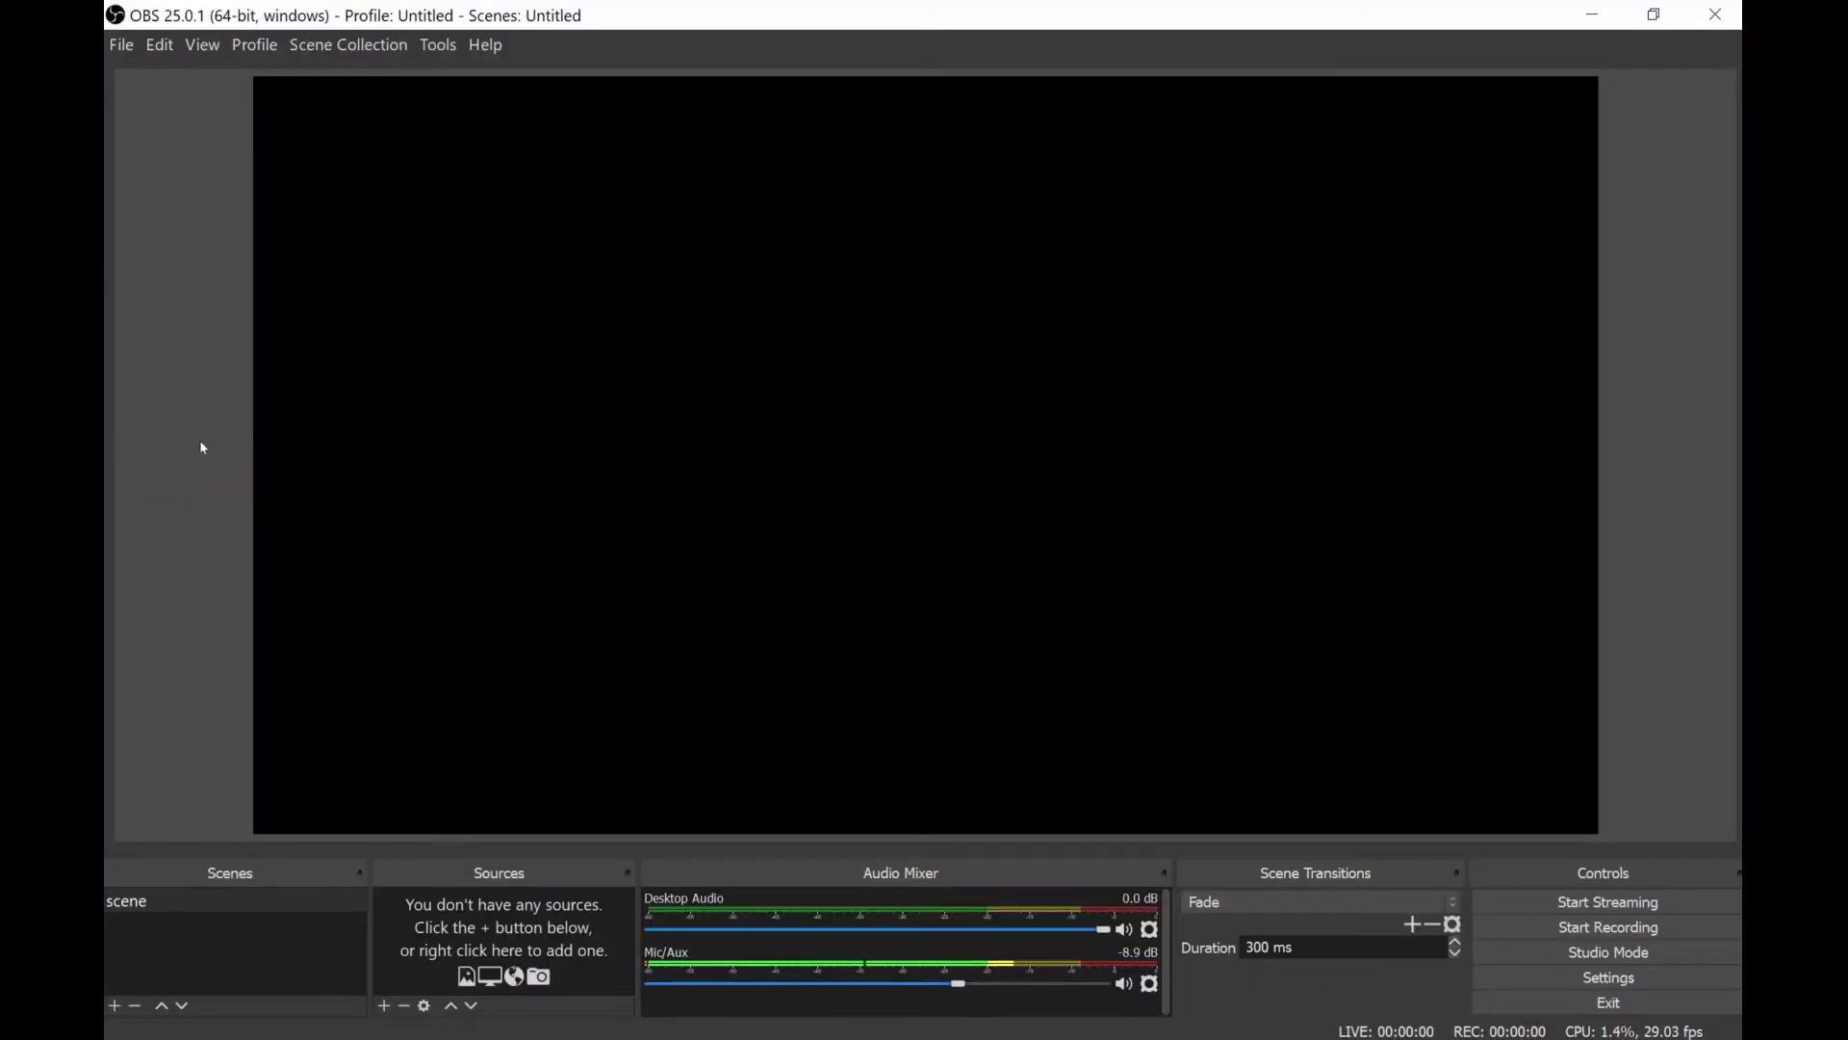
pyautogui.click(121, 45)
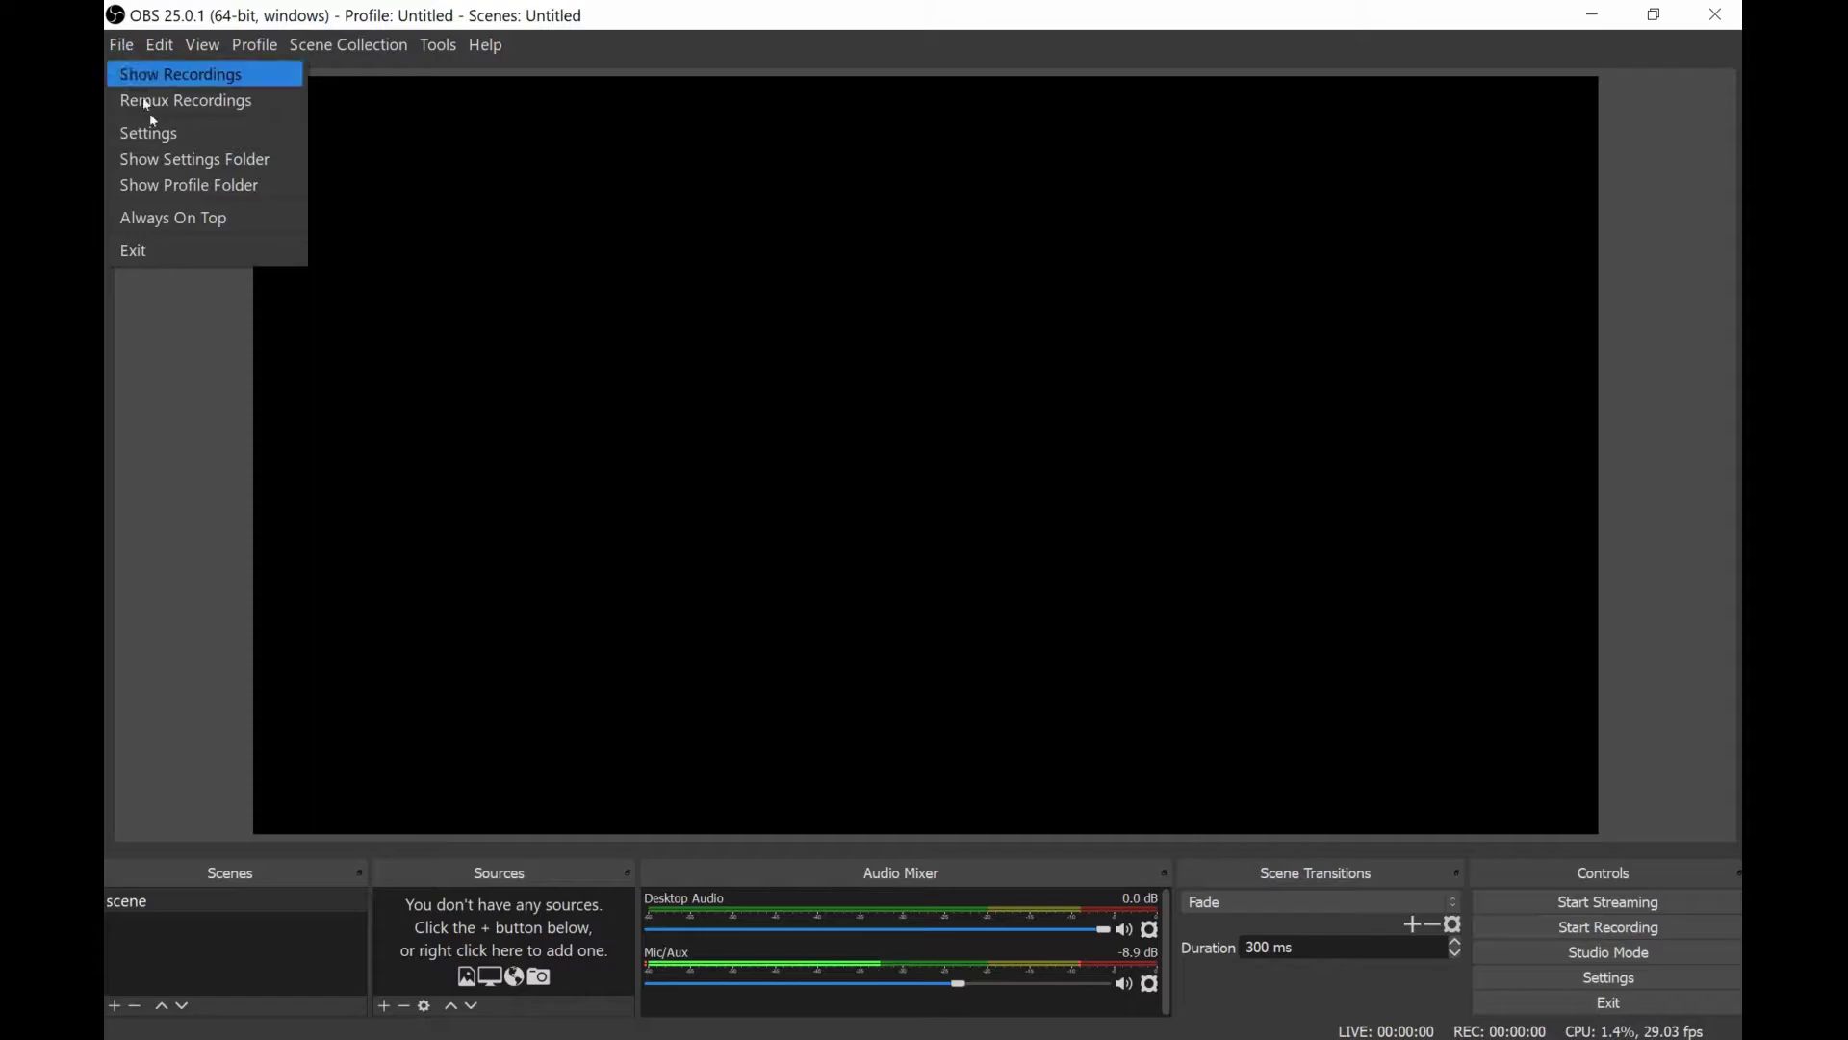
pyautogui.click(160, 134)
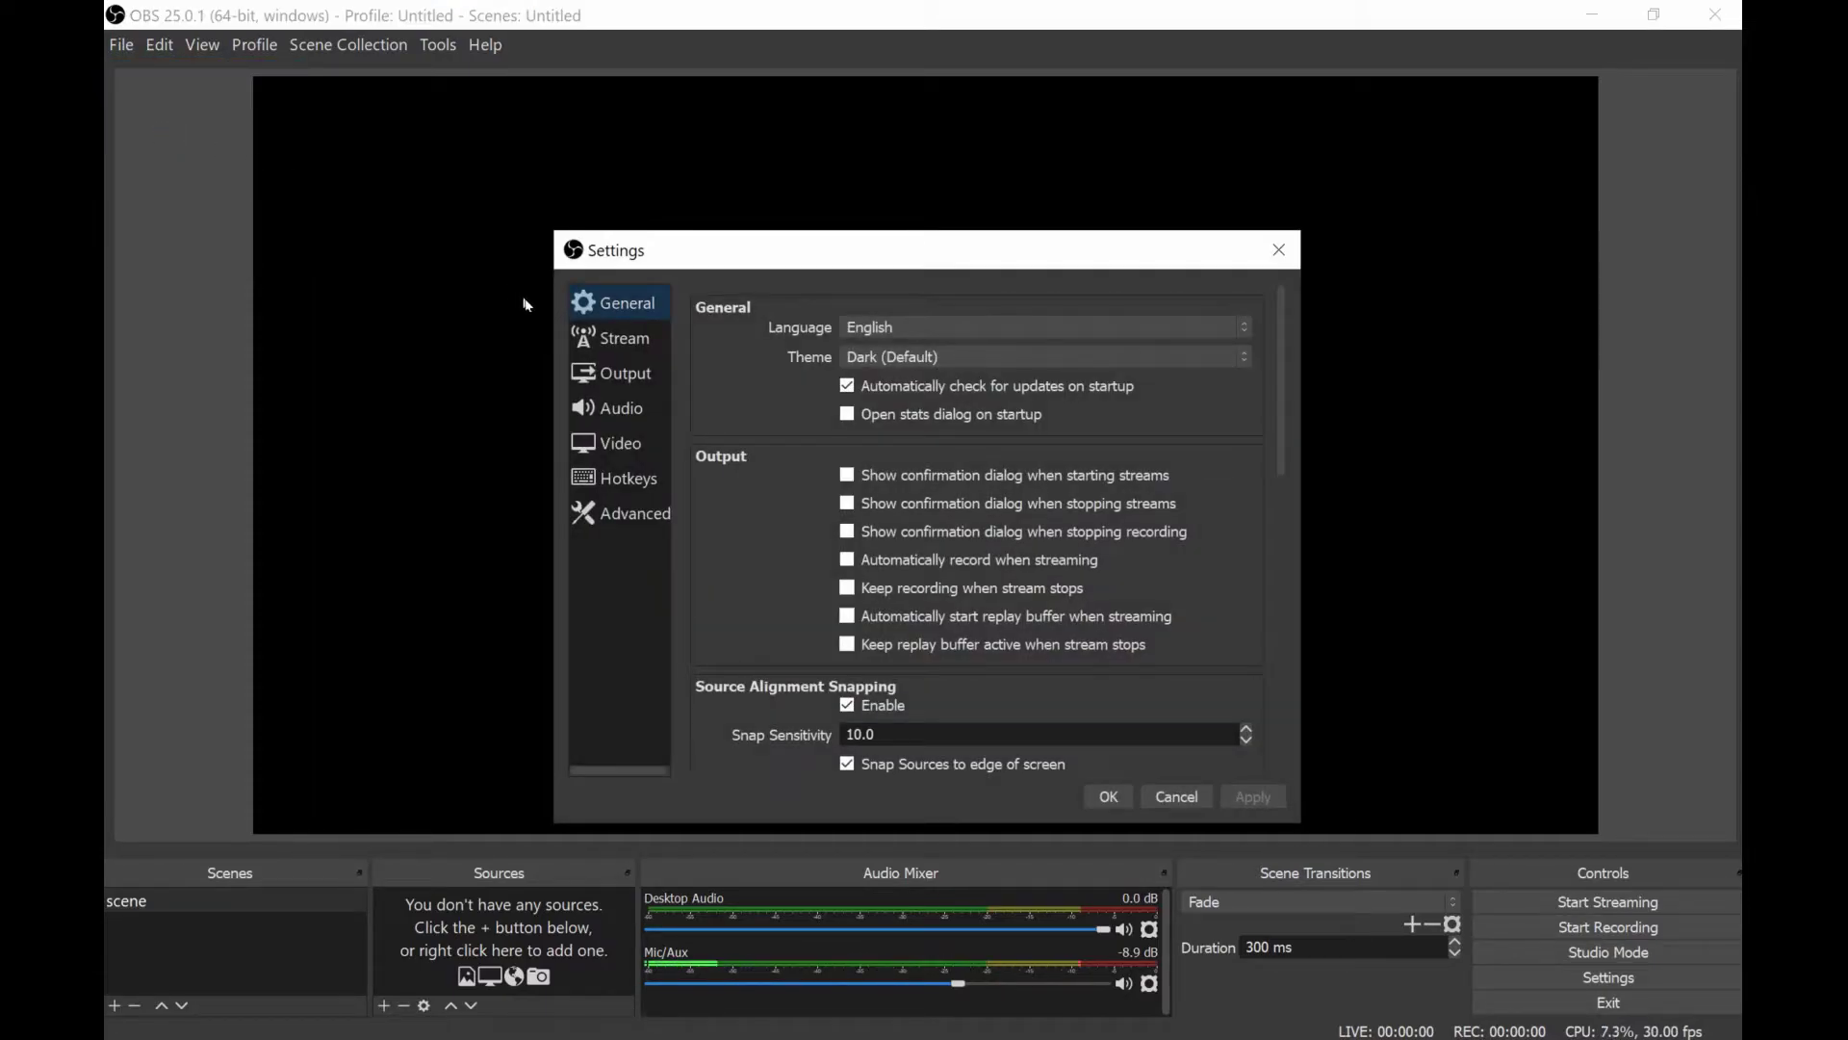
pyautogui.click(629, 341)
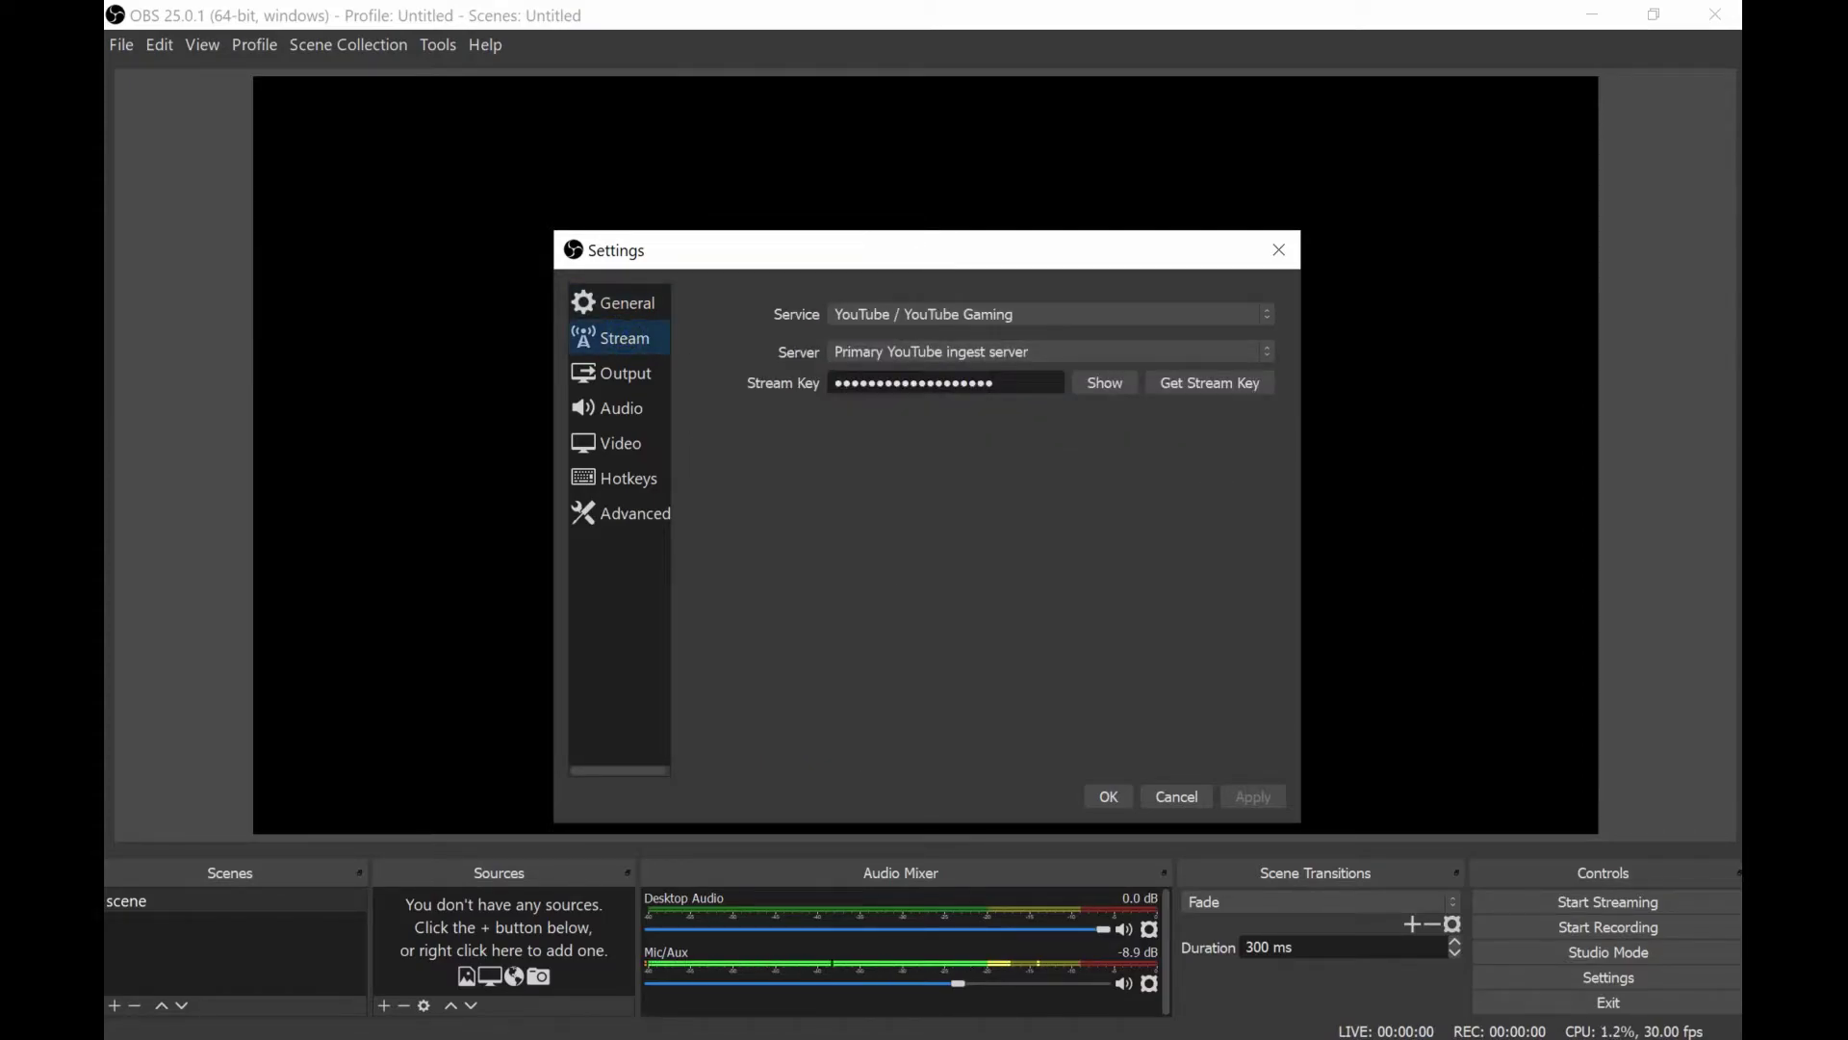
pyautogui.doubleClick(932, 384)
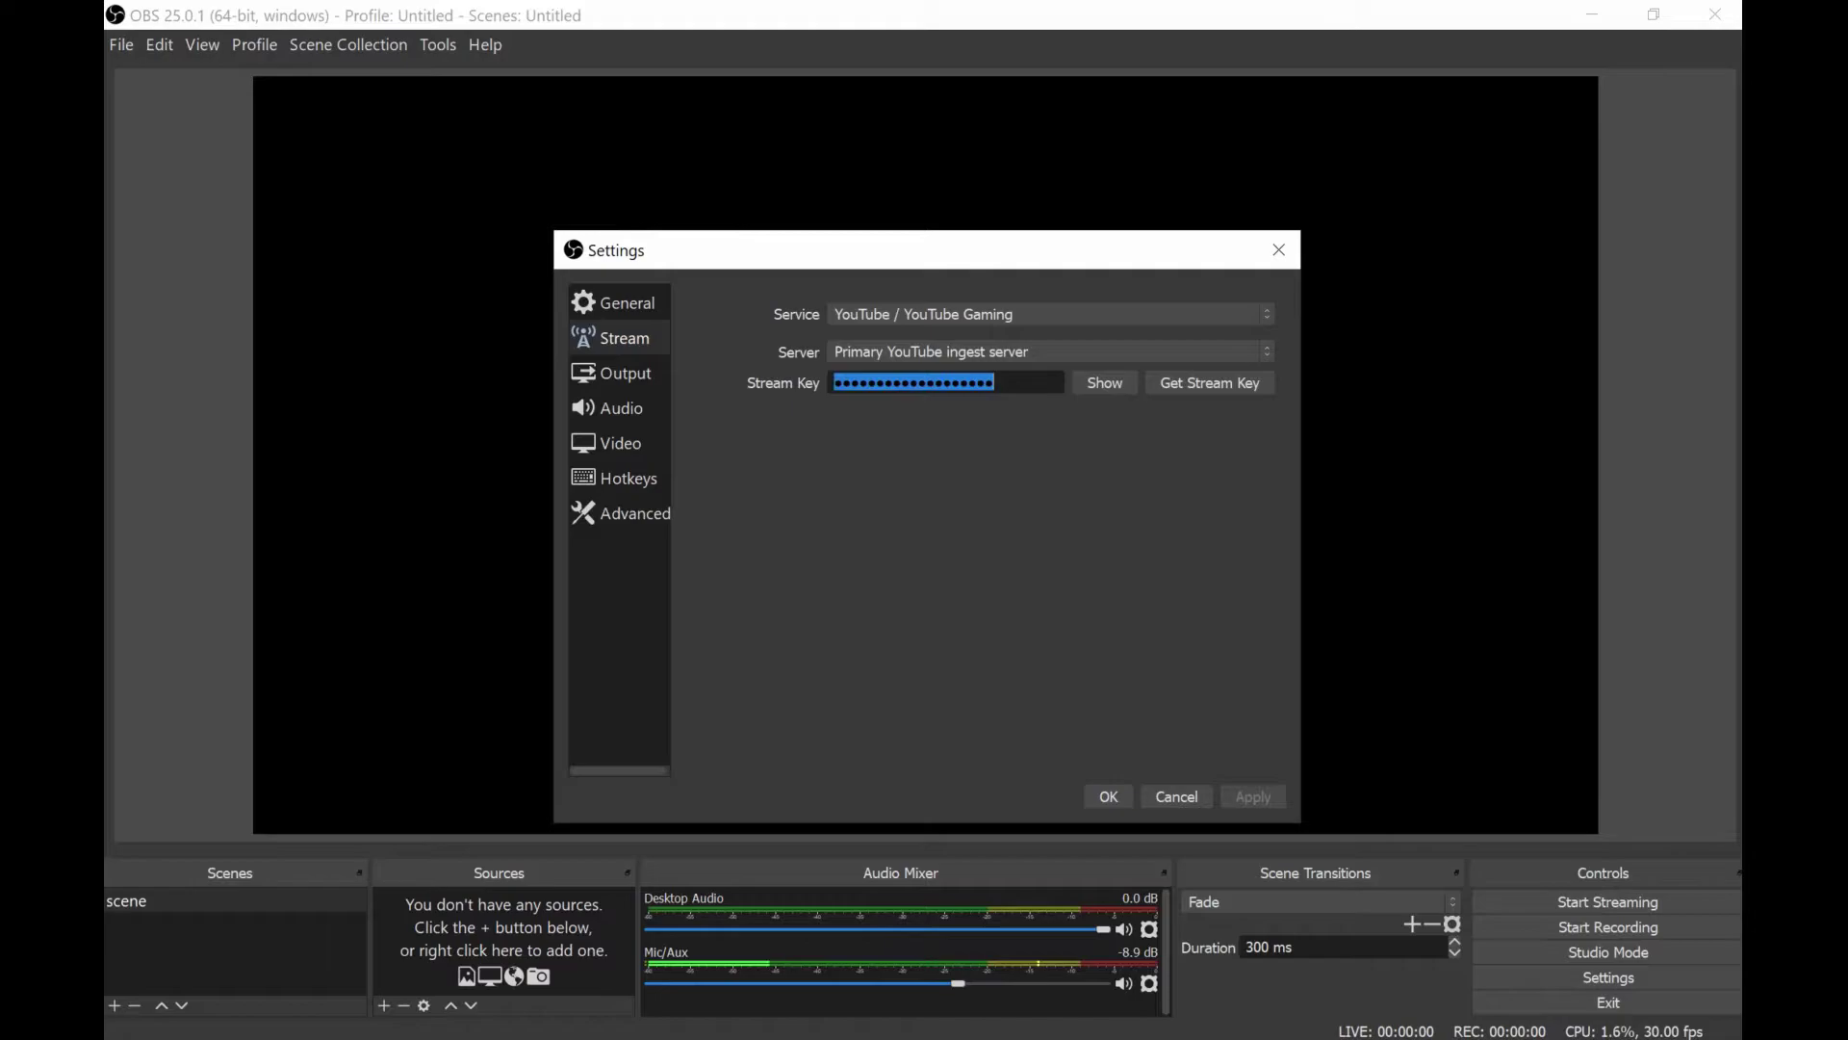
pyautogui.hotkey('ctrl', 'v')
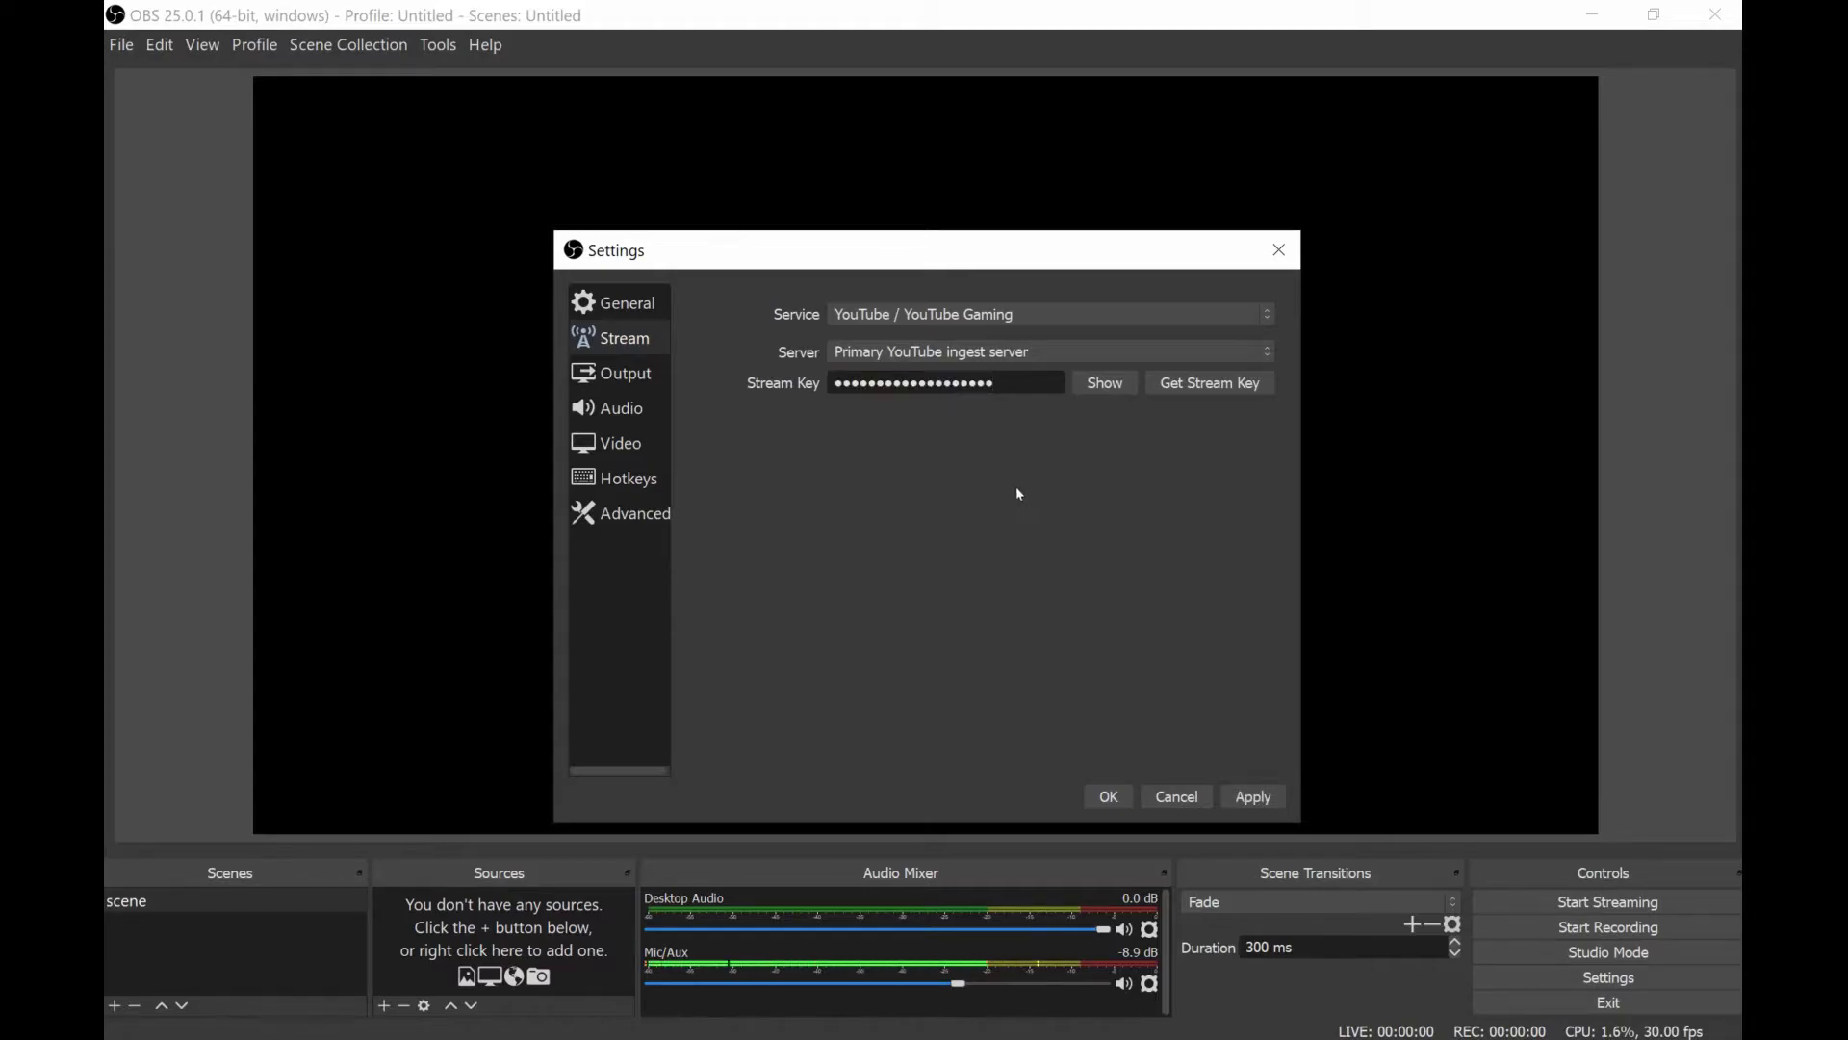
pyautogui.click(1256, 799)
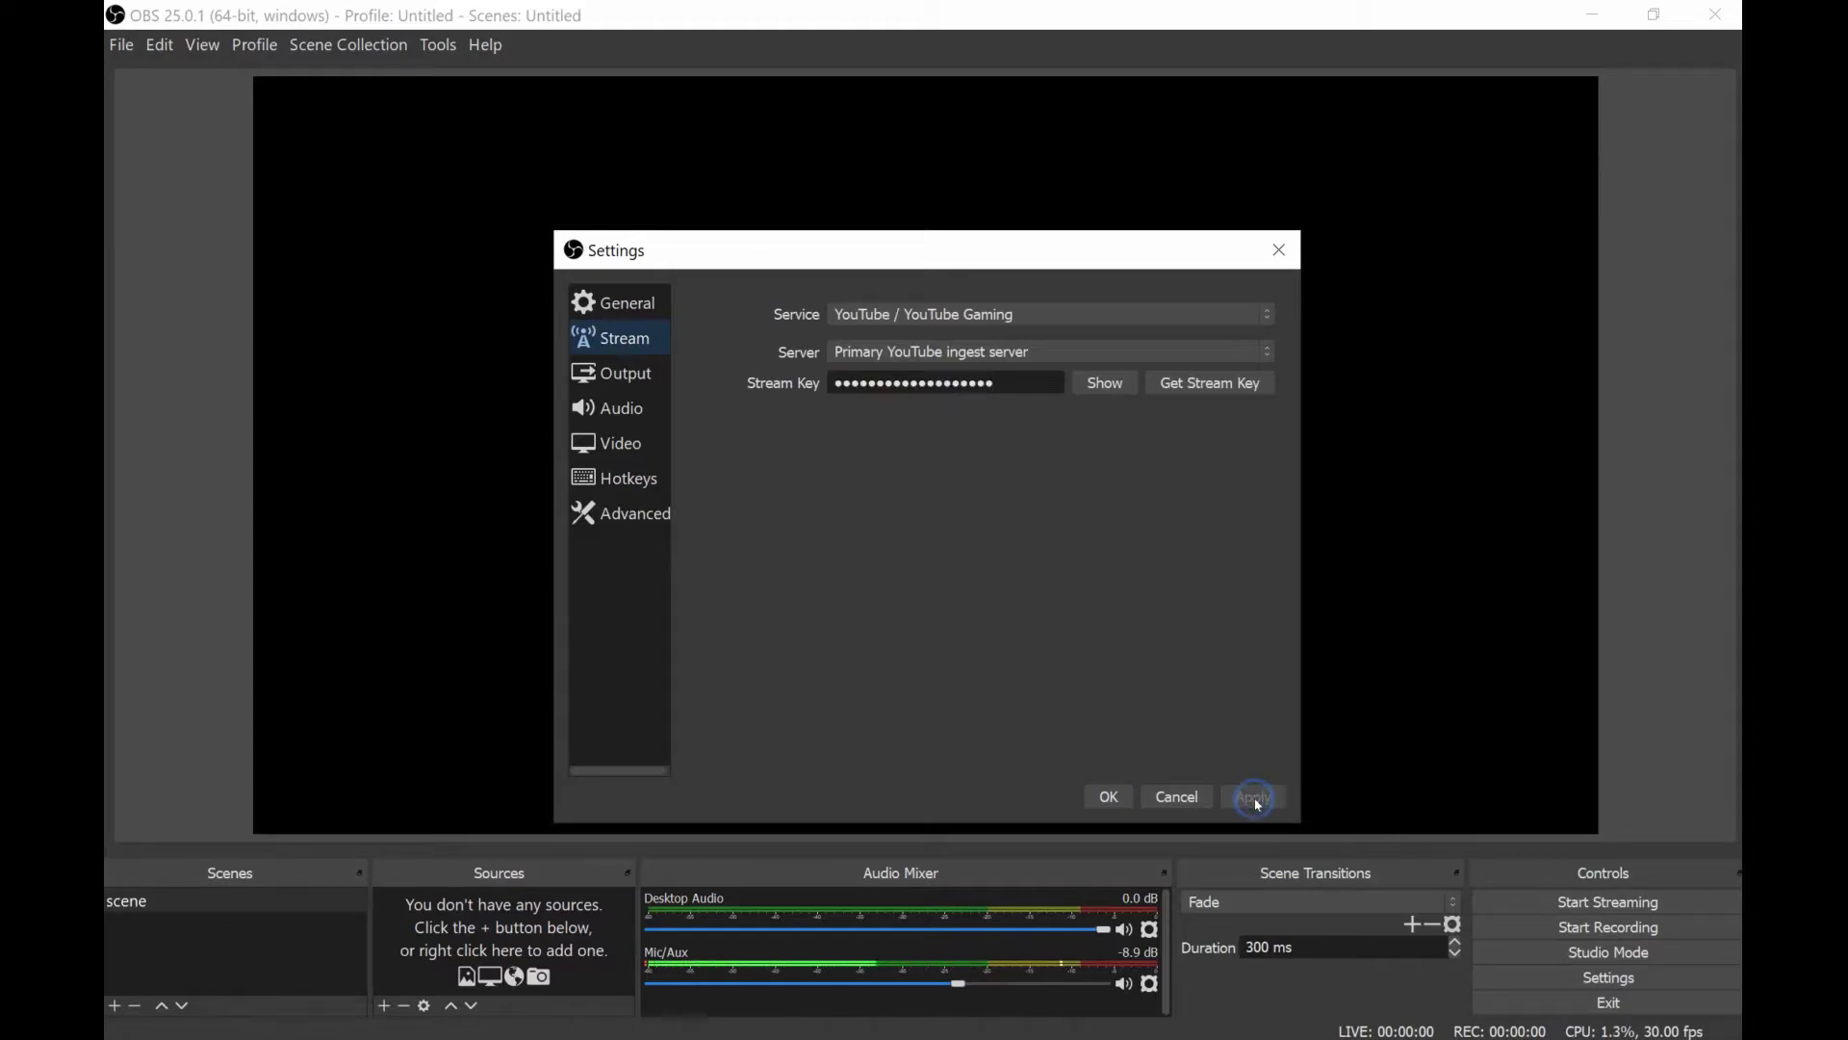
pyautogui.click(1110, 799)
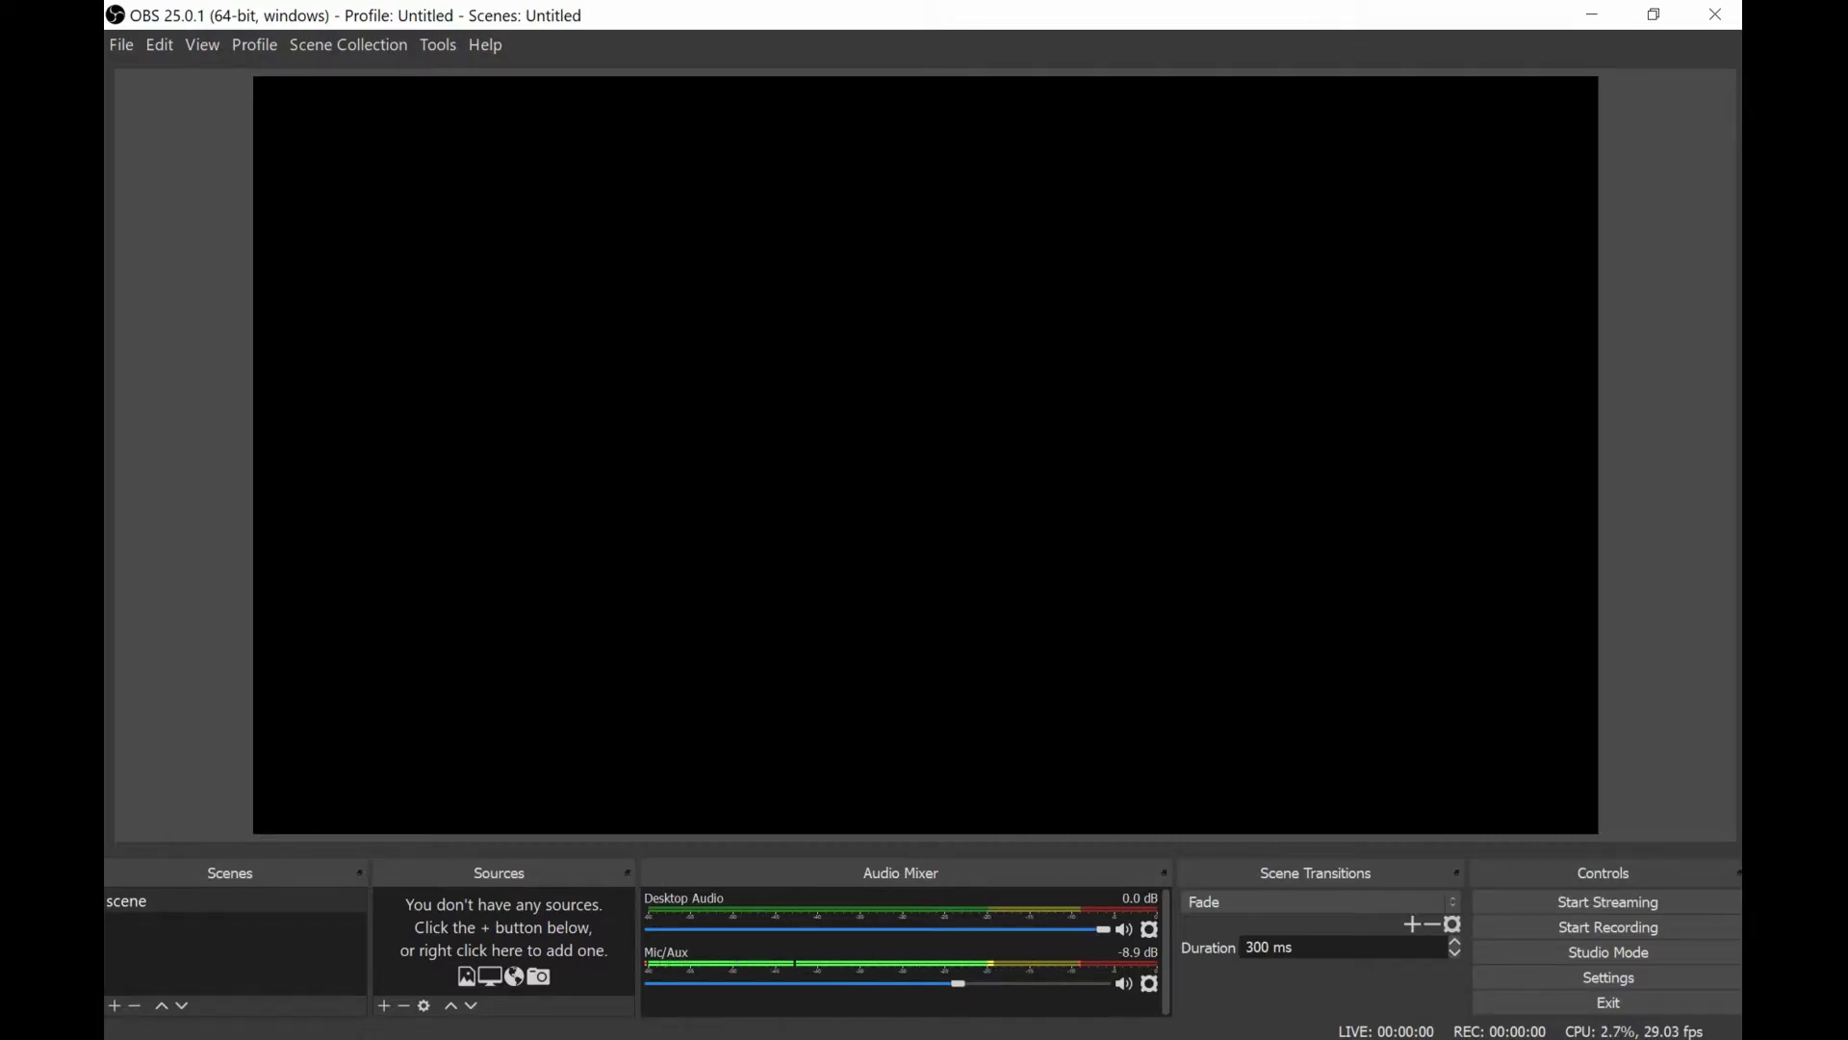
# Review the two slides of the PowerPoint presentation and the Miro boards dashboard in the browser.
pyautogui.hotkey('alt', 'Tab')
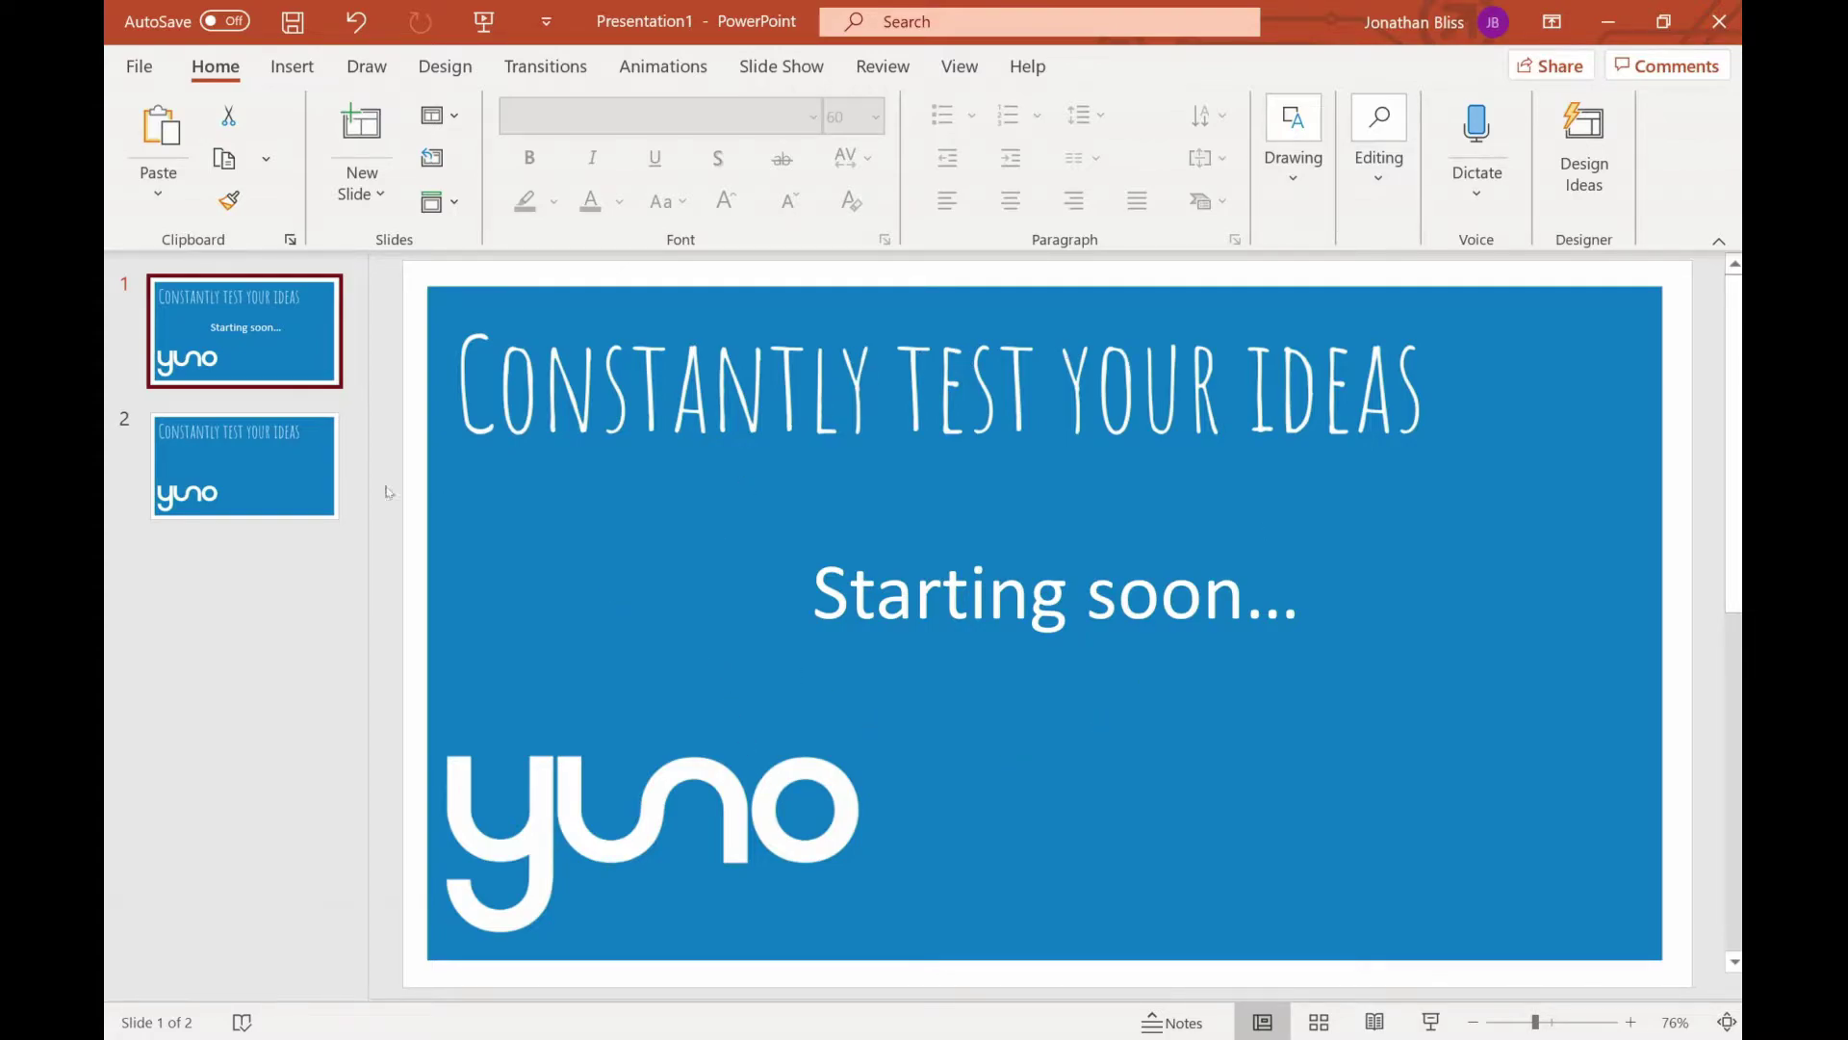
pyautogui.click(292, 449)
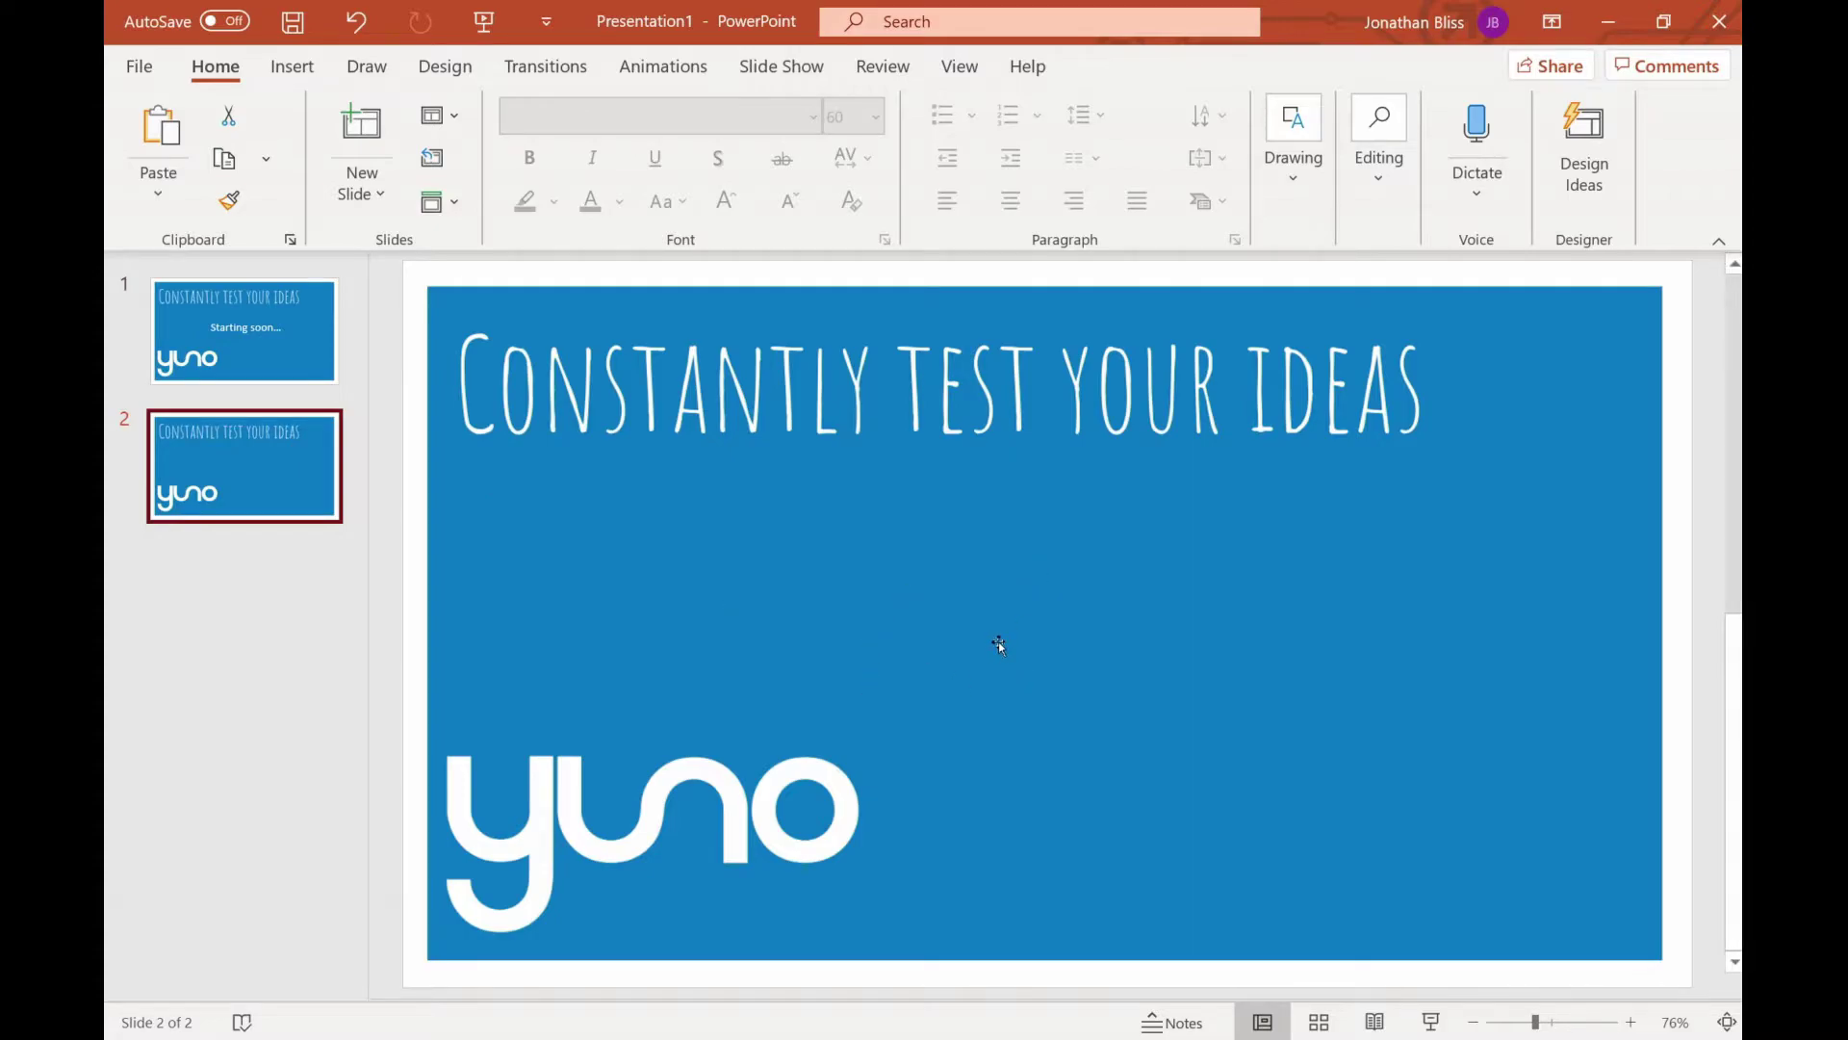
pyautogui.press('Up')
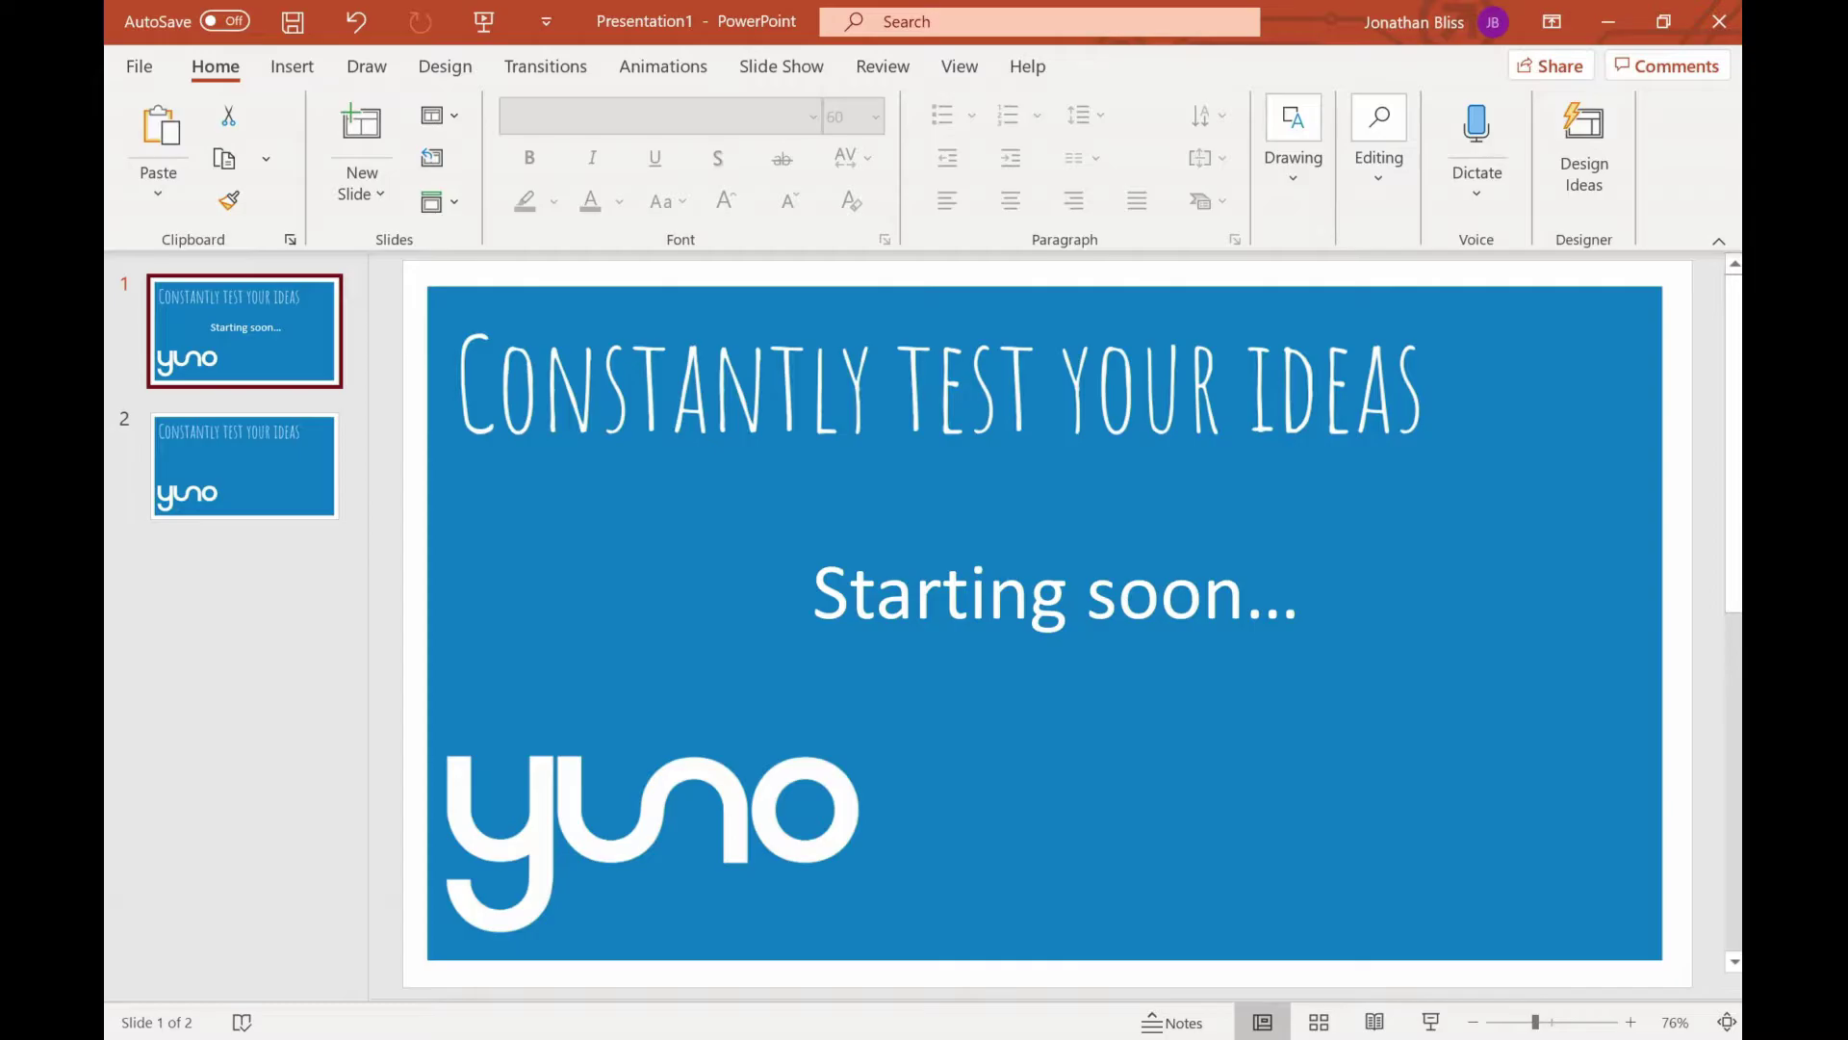
pyautogui.hotkey('alt', 'Tab')
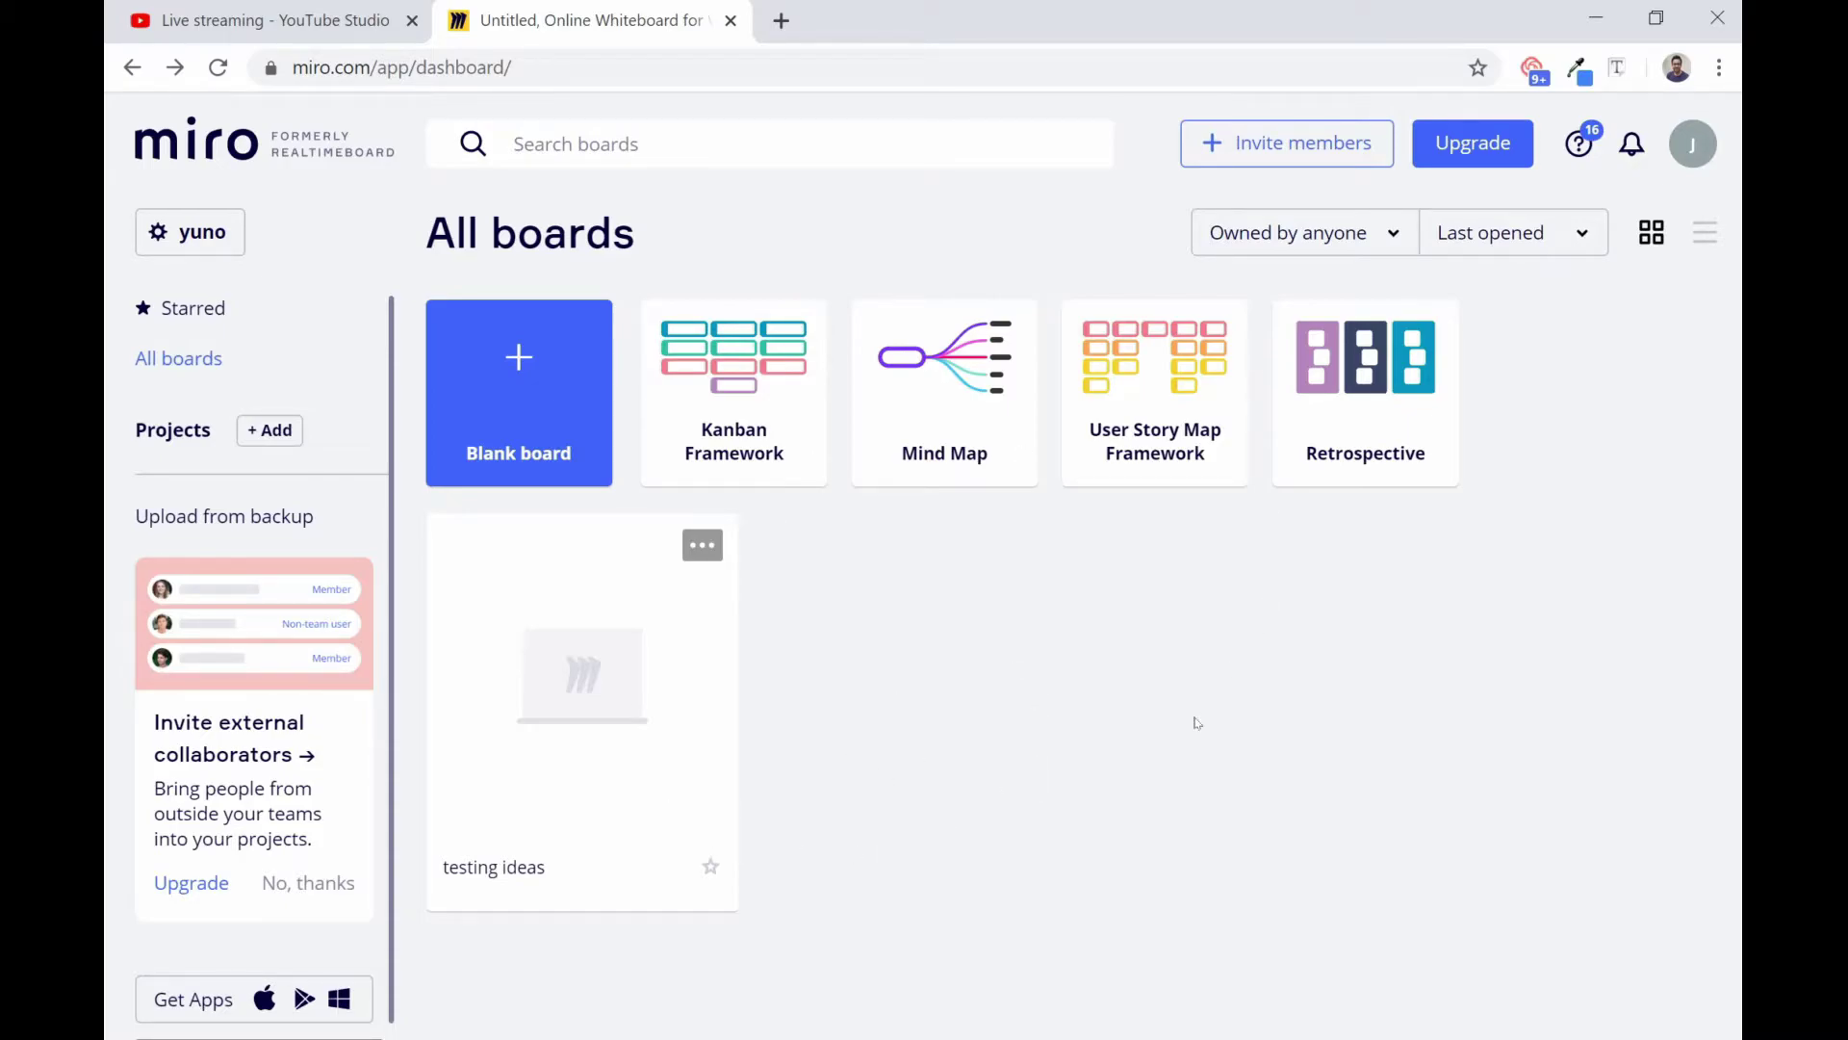
pyautogui.hotkey('alt', 'Tab')
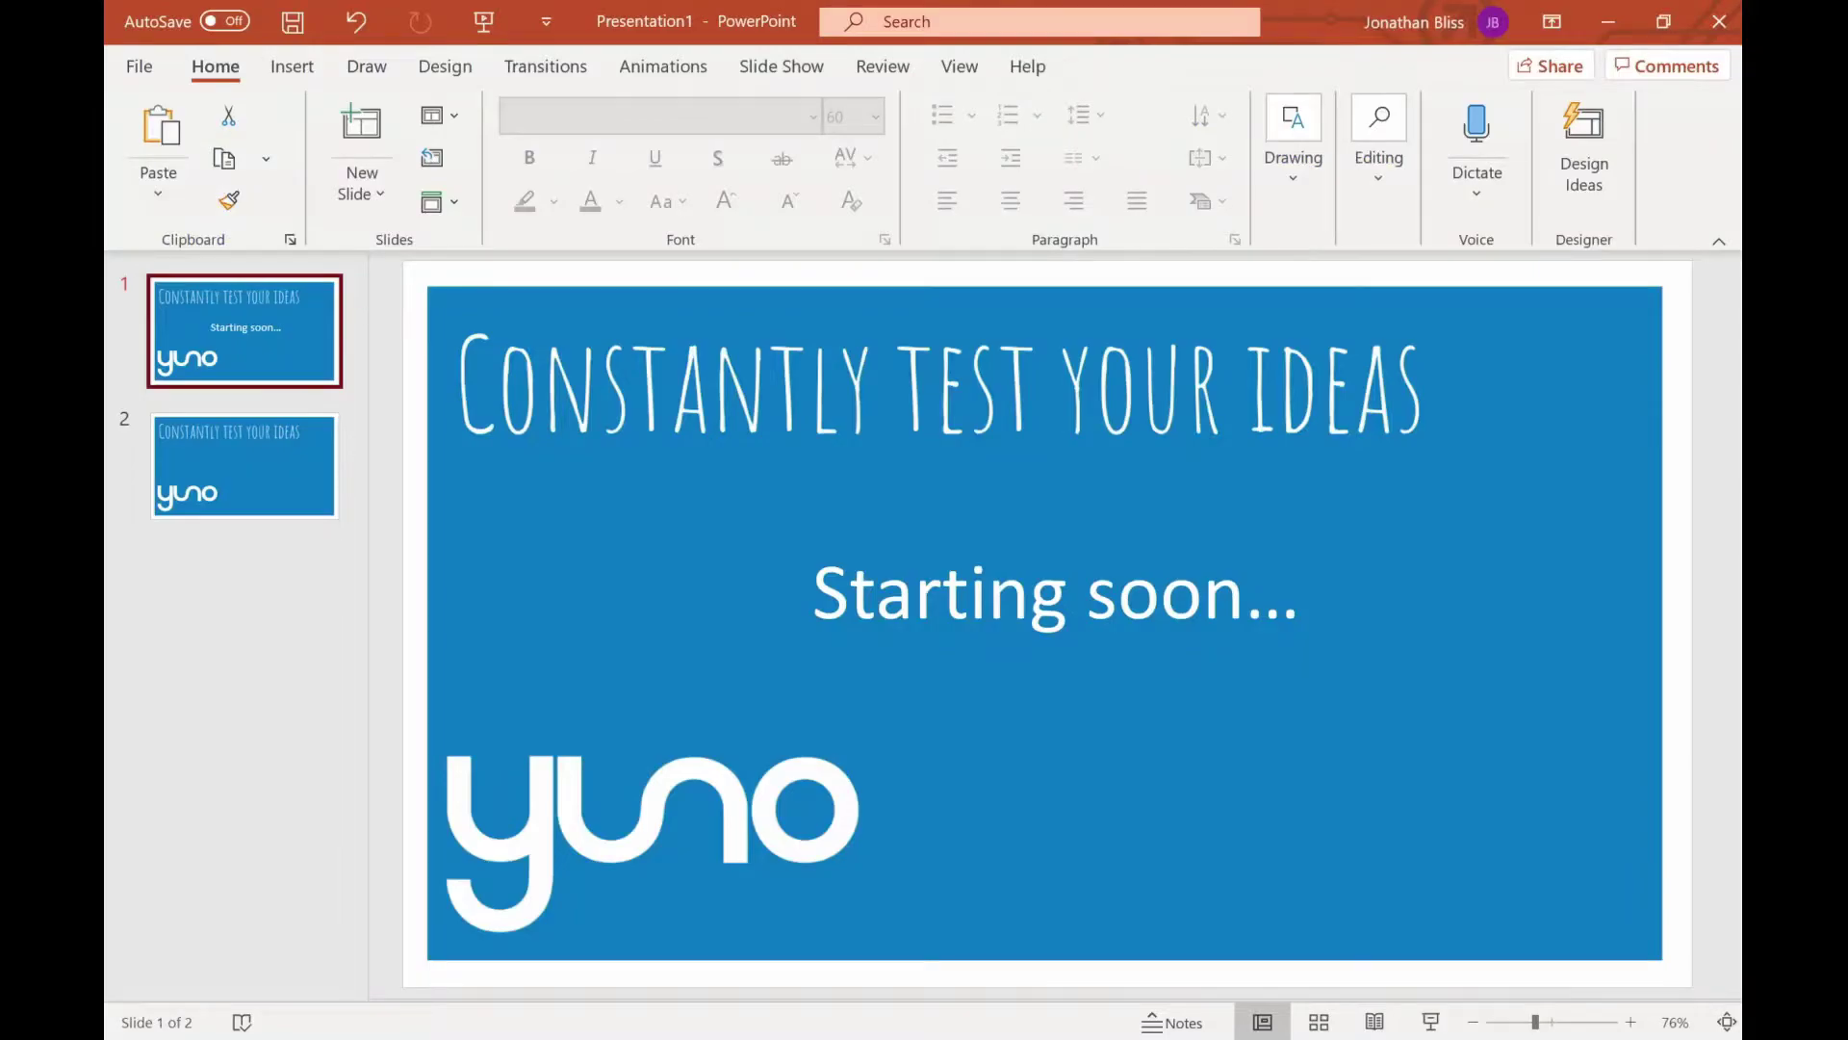
pyautogui.hotkey('alt', 'Tab')
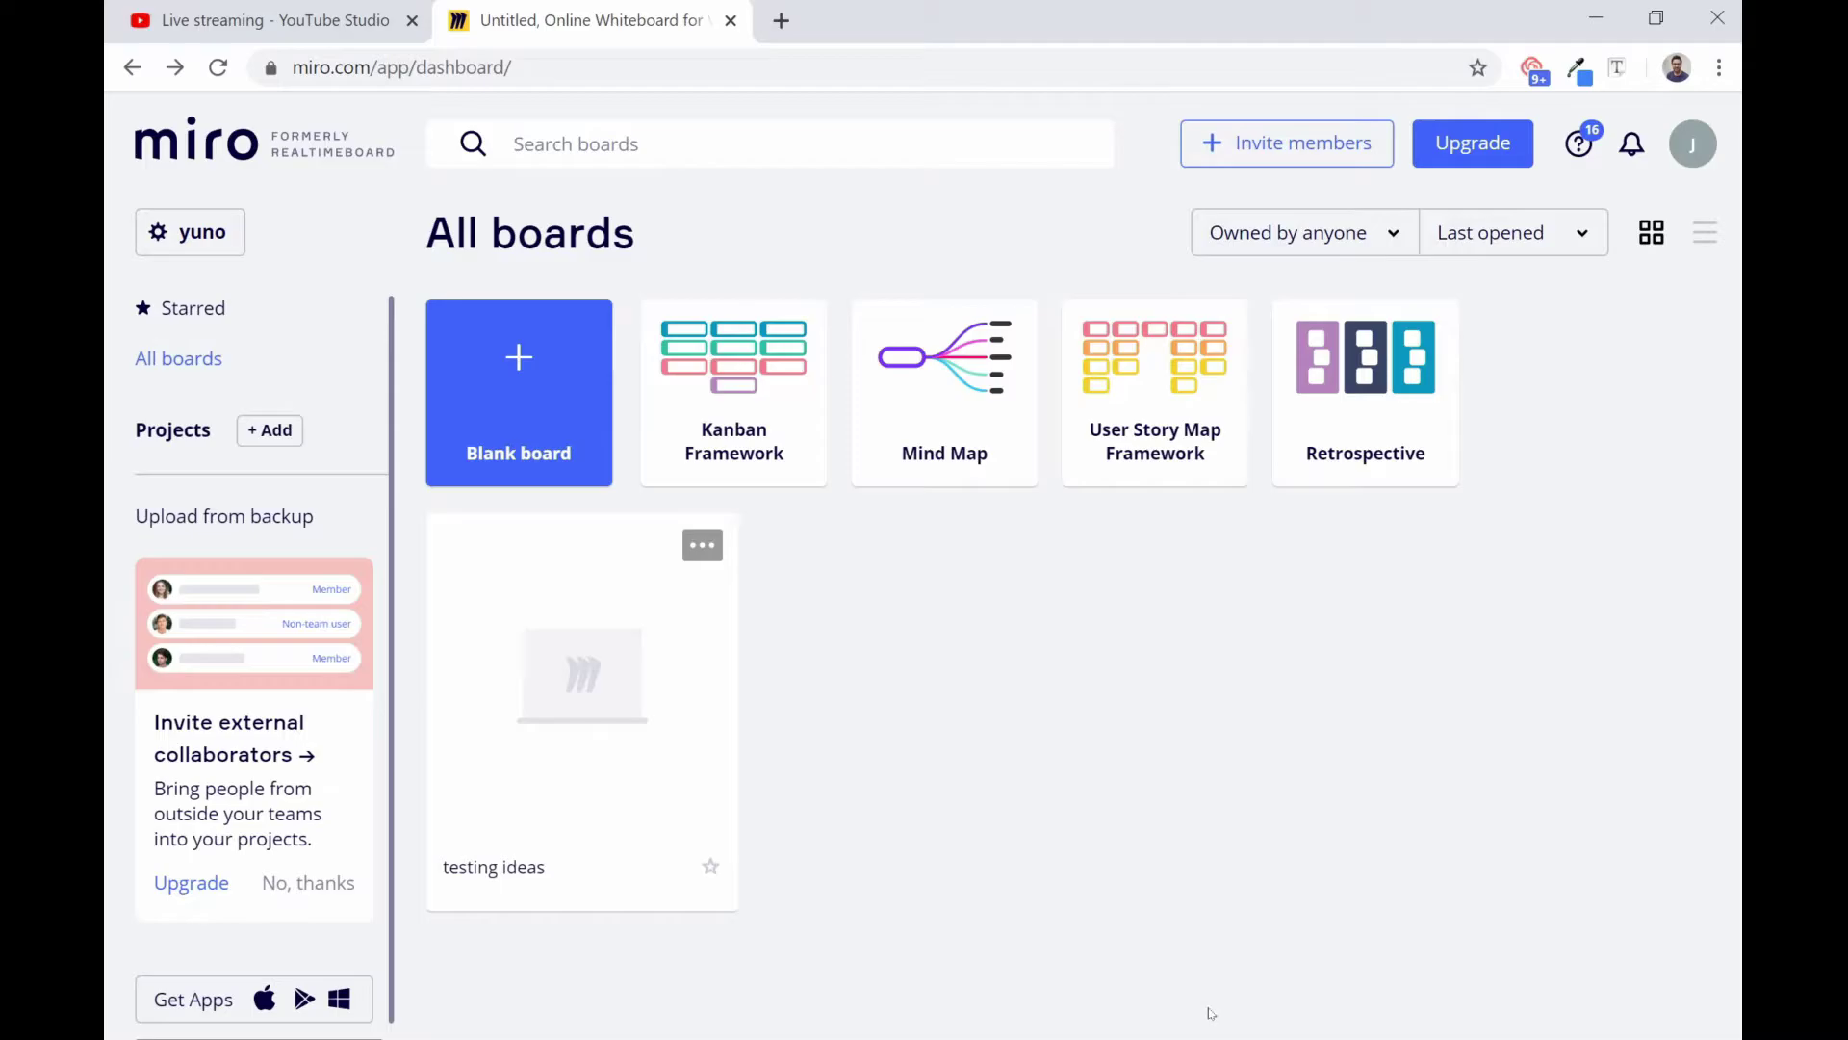
# Switch to OBS and rename the existing scene as "powerpoint intro".
pyautogui.hotkey('alt', 'Tab')
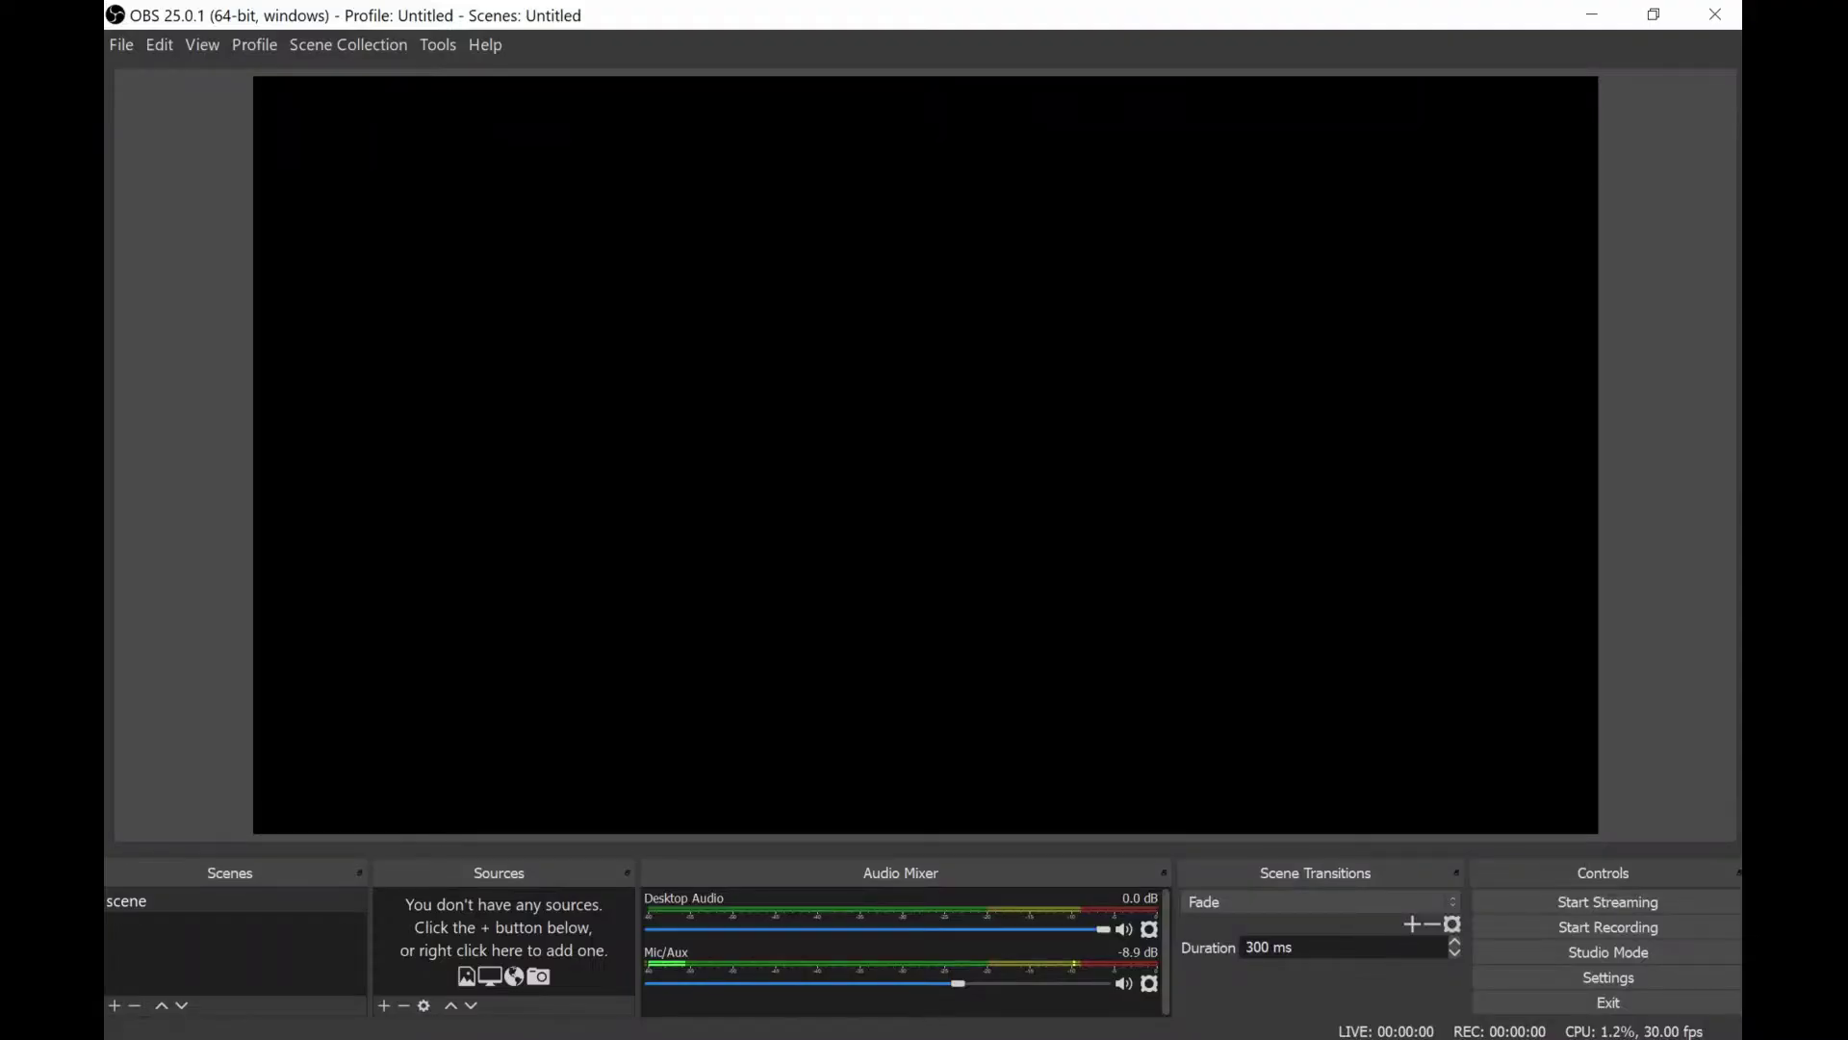
pyautogui.rightClick(243, 901)
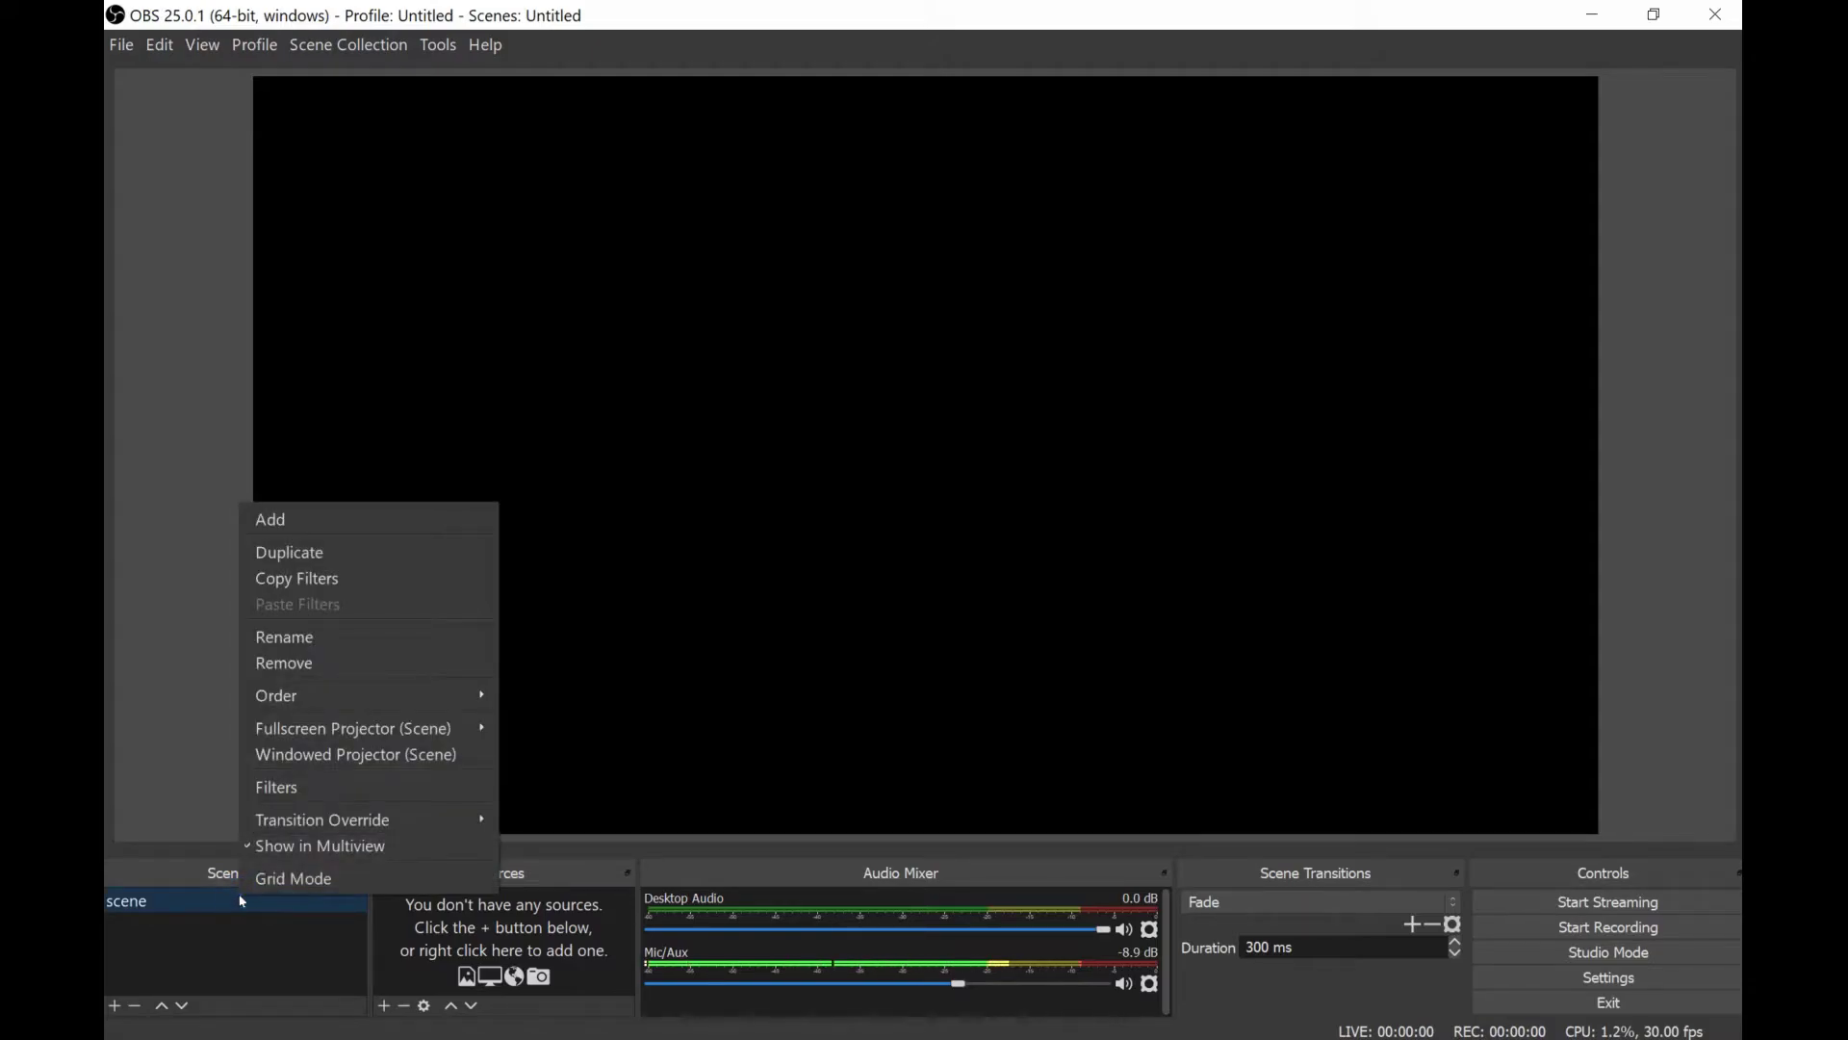
pyautogui.click(310, 651)
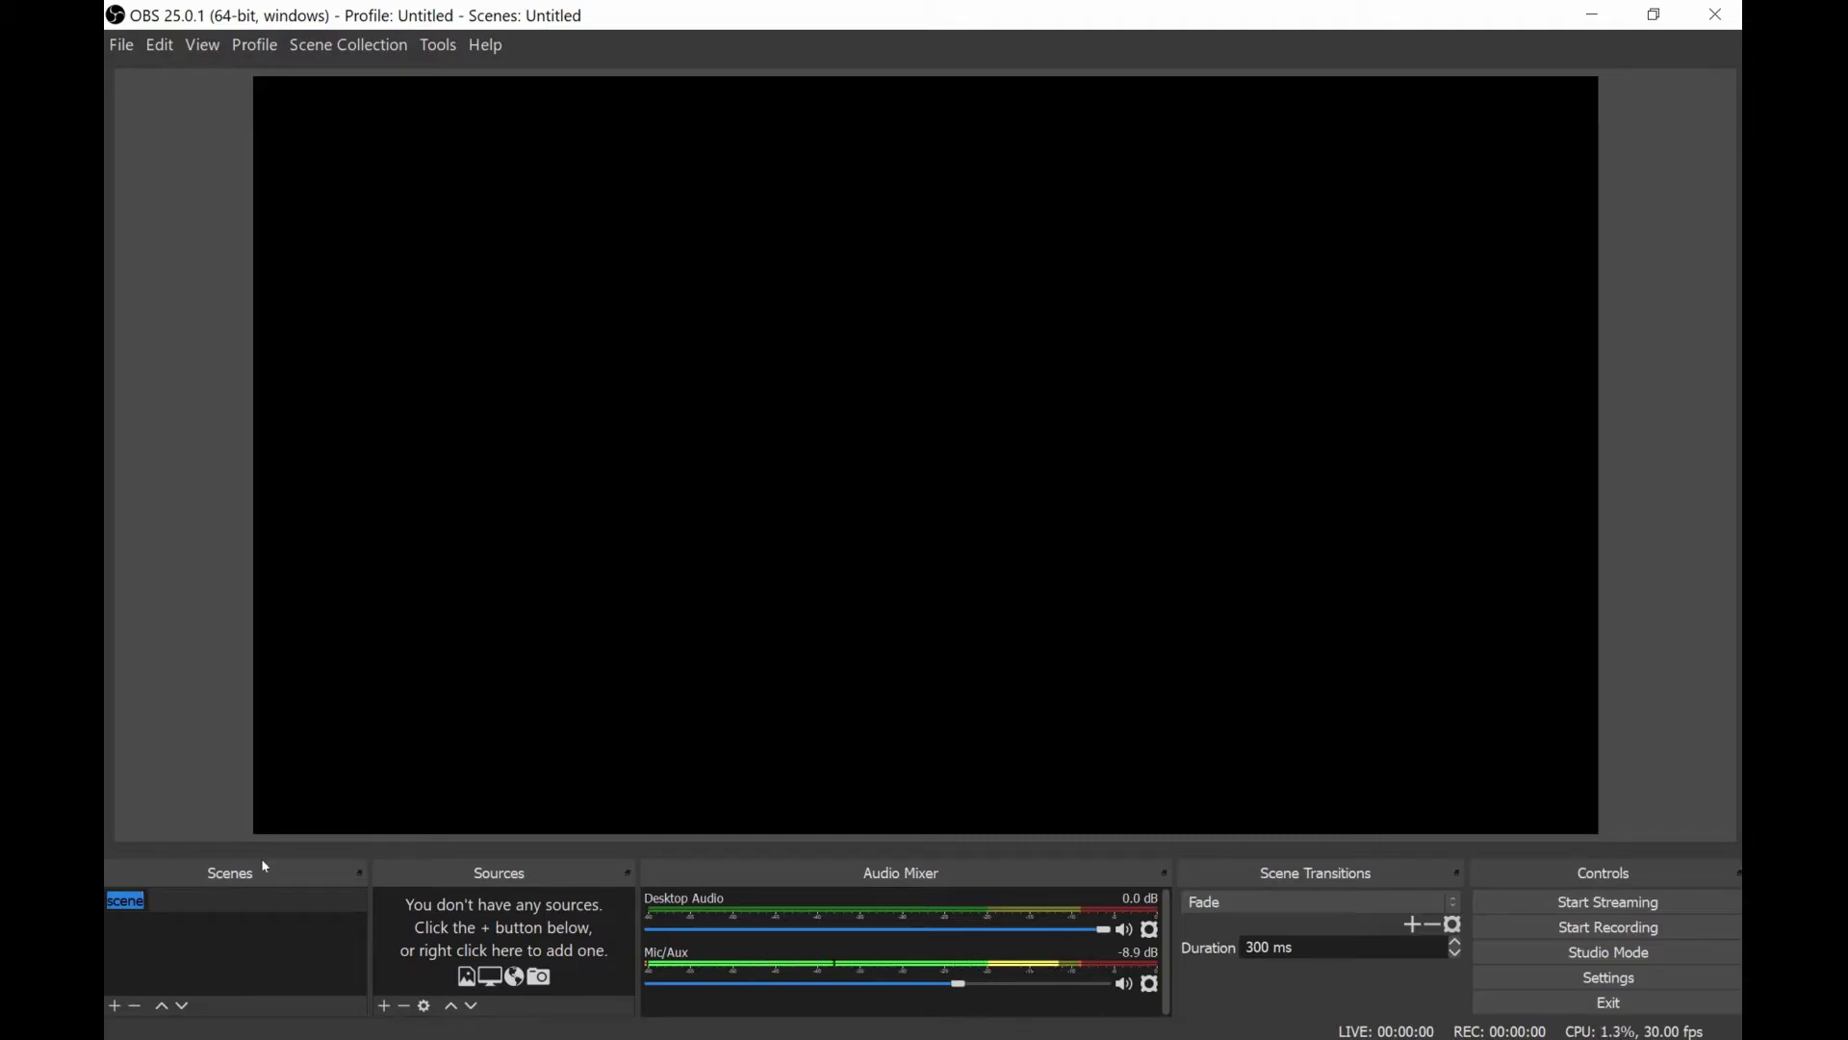
pyautogui.write('powerpoint intro')
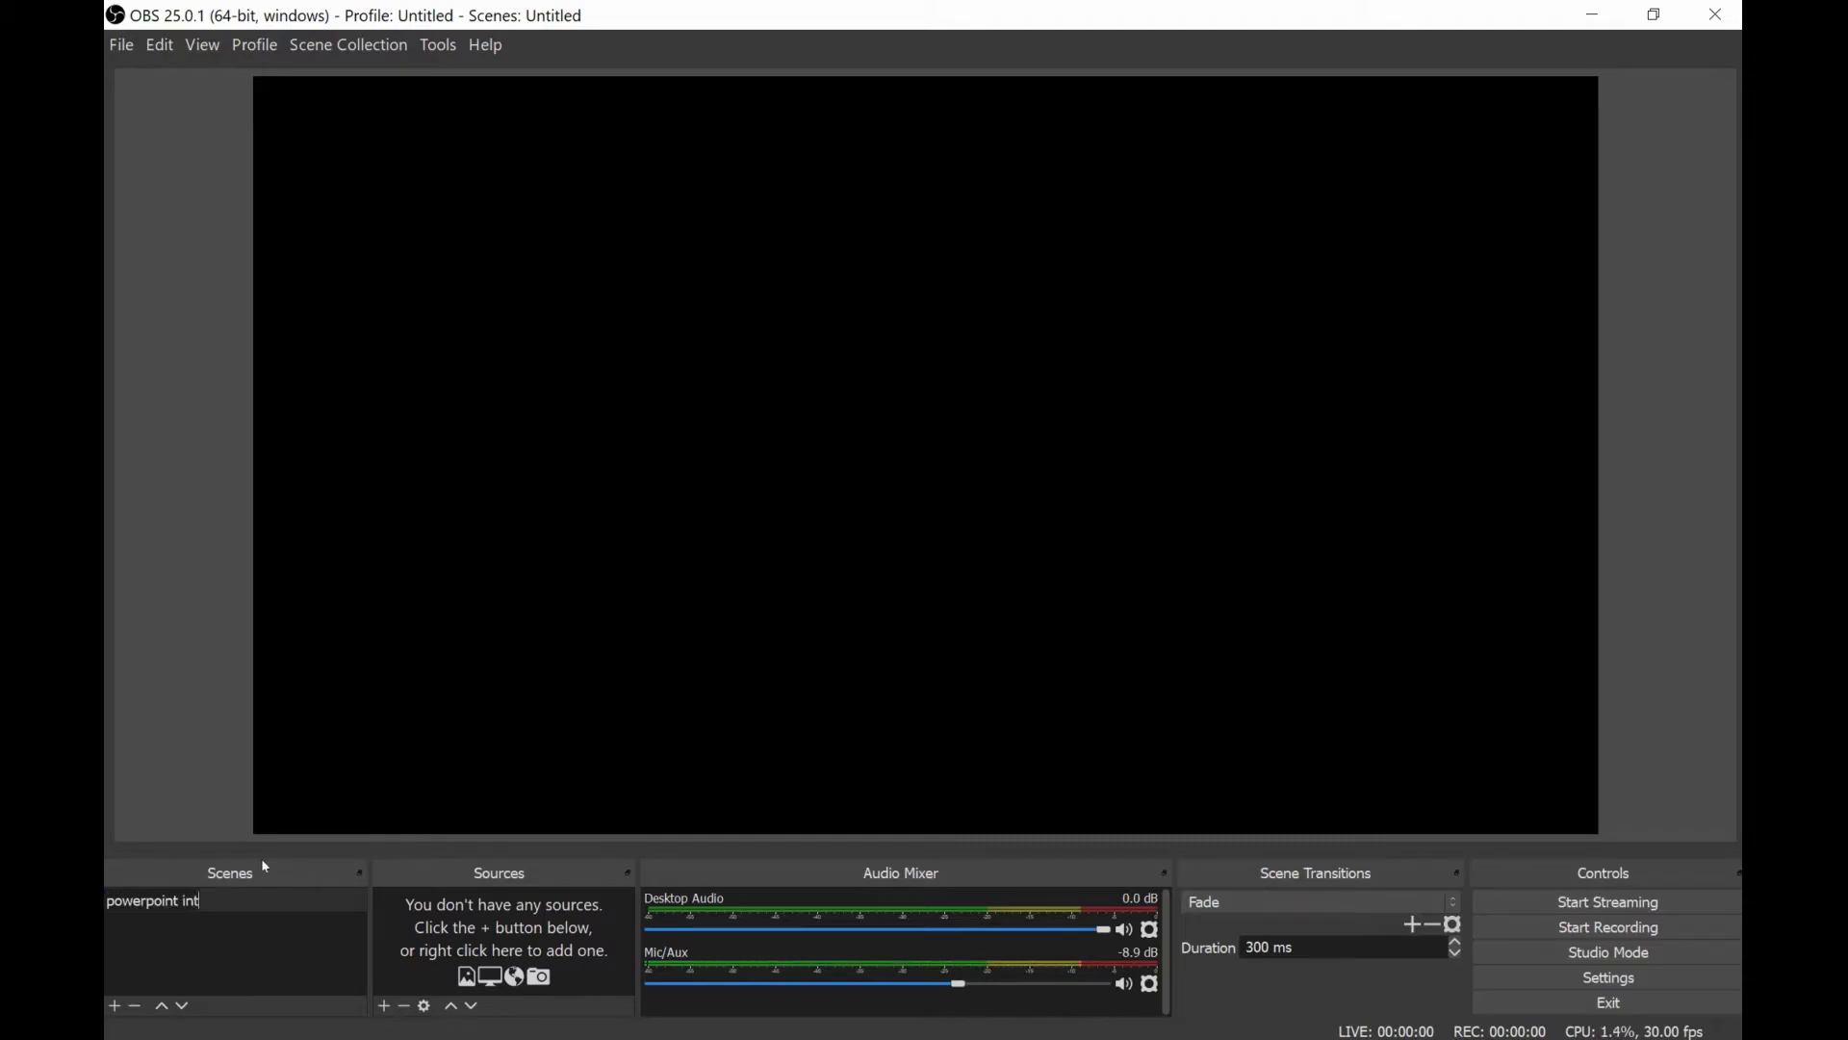
pyautogui.press('Return')
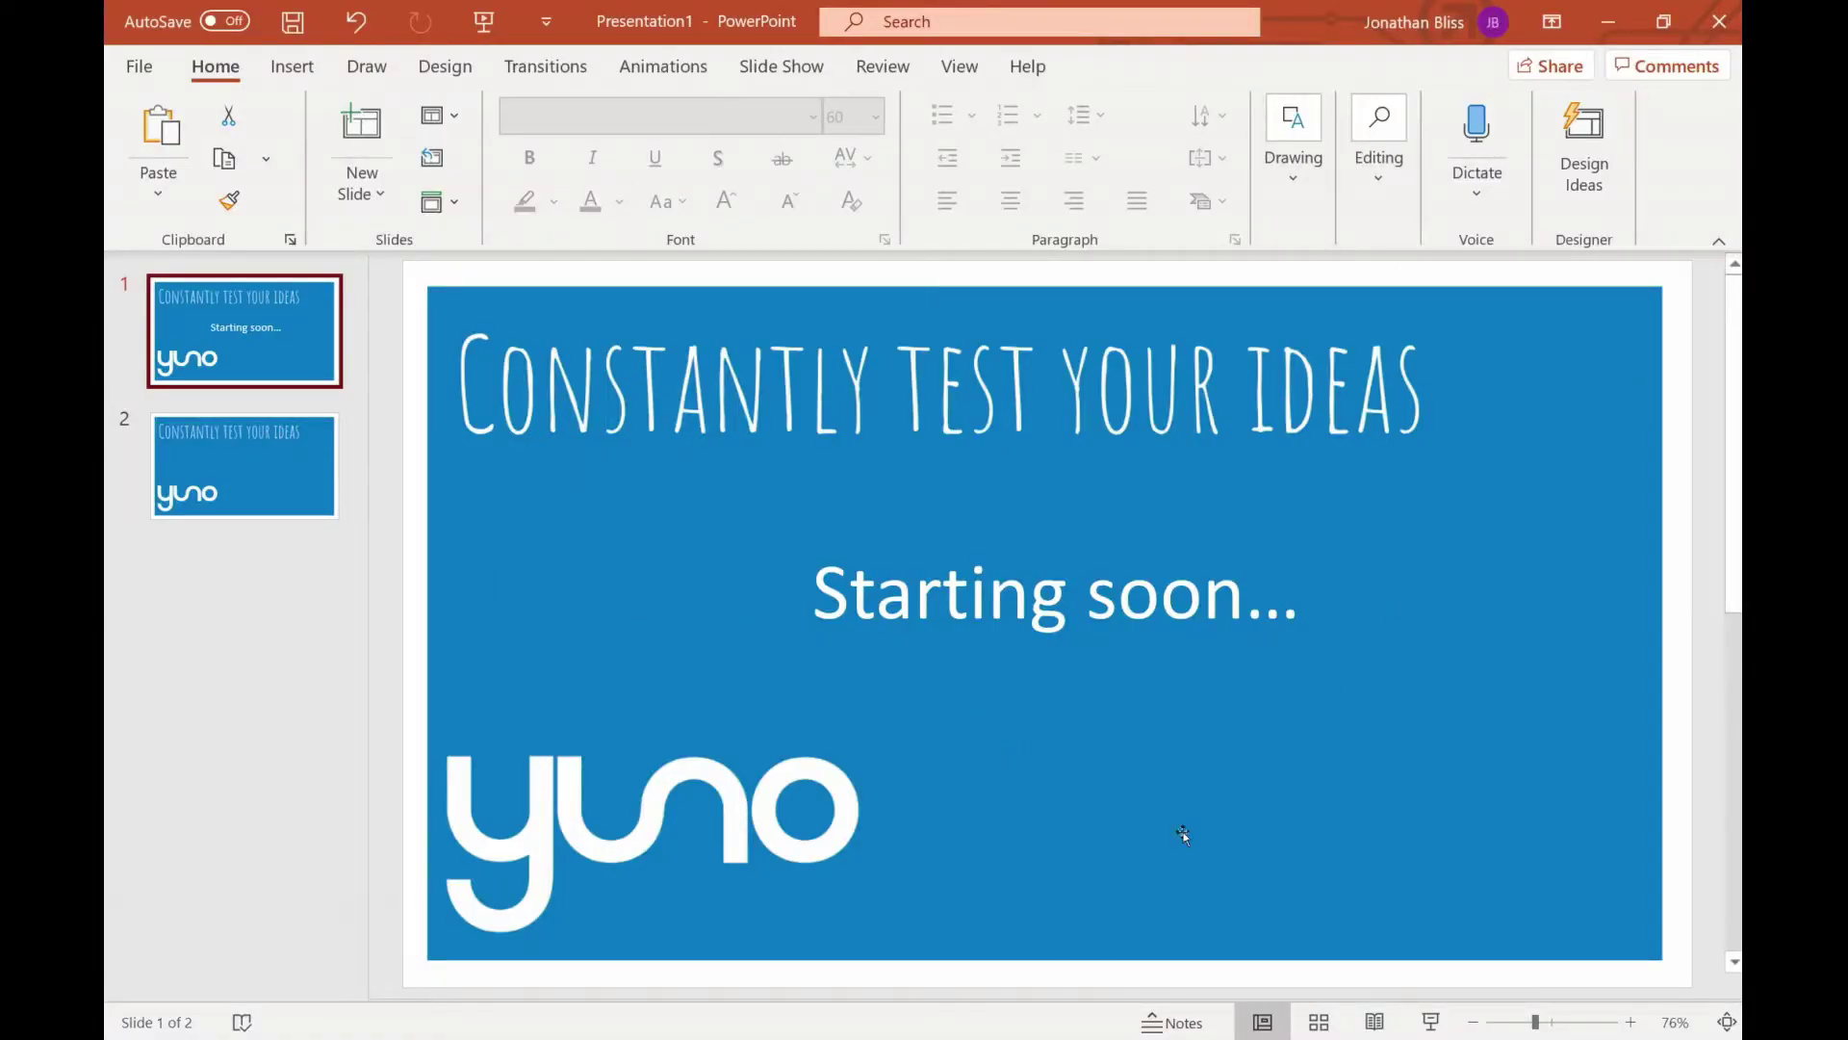
# Show the "Starting soon..." slide of the PowerPoint presentation in Reading View.
pyautogui.click(1375, 1024)
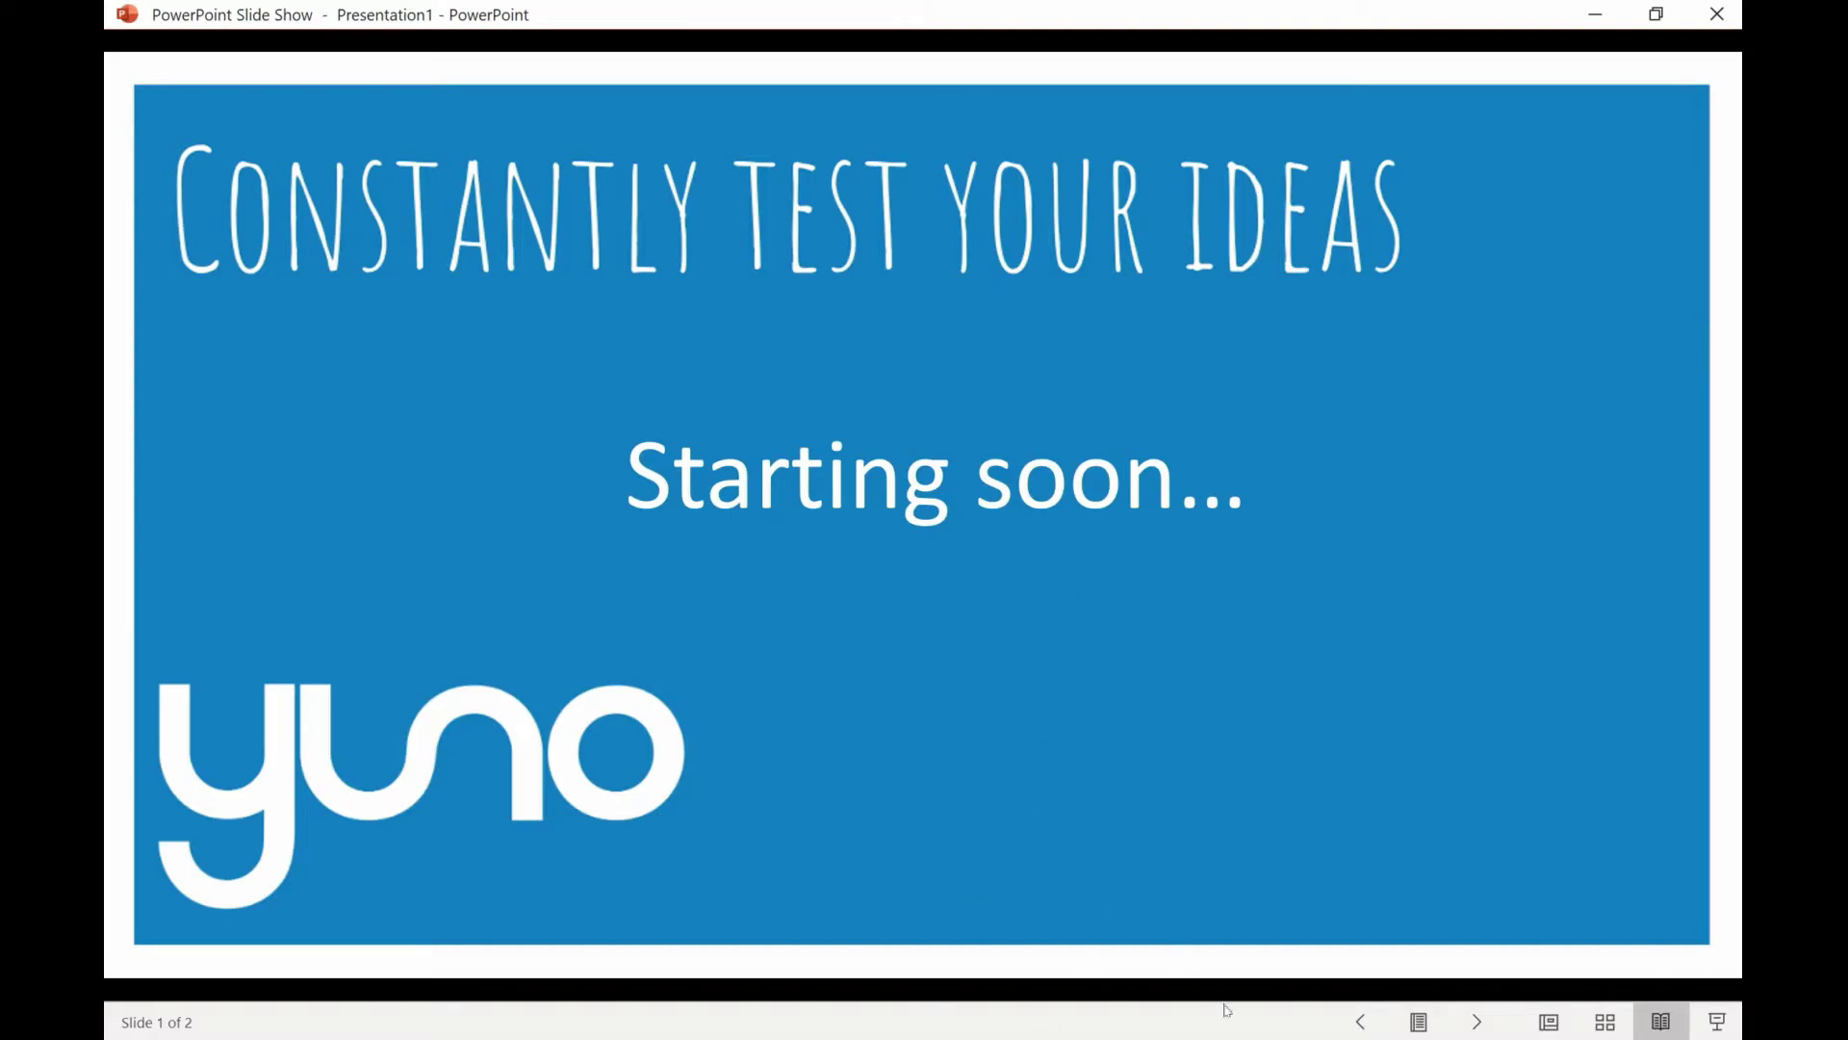
# Switch to OBS and add a Window Capture source named "powerpoint" that captures the PowerPoint Slide Show window.
pyautogui.hotkey('alt', 'Tab')
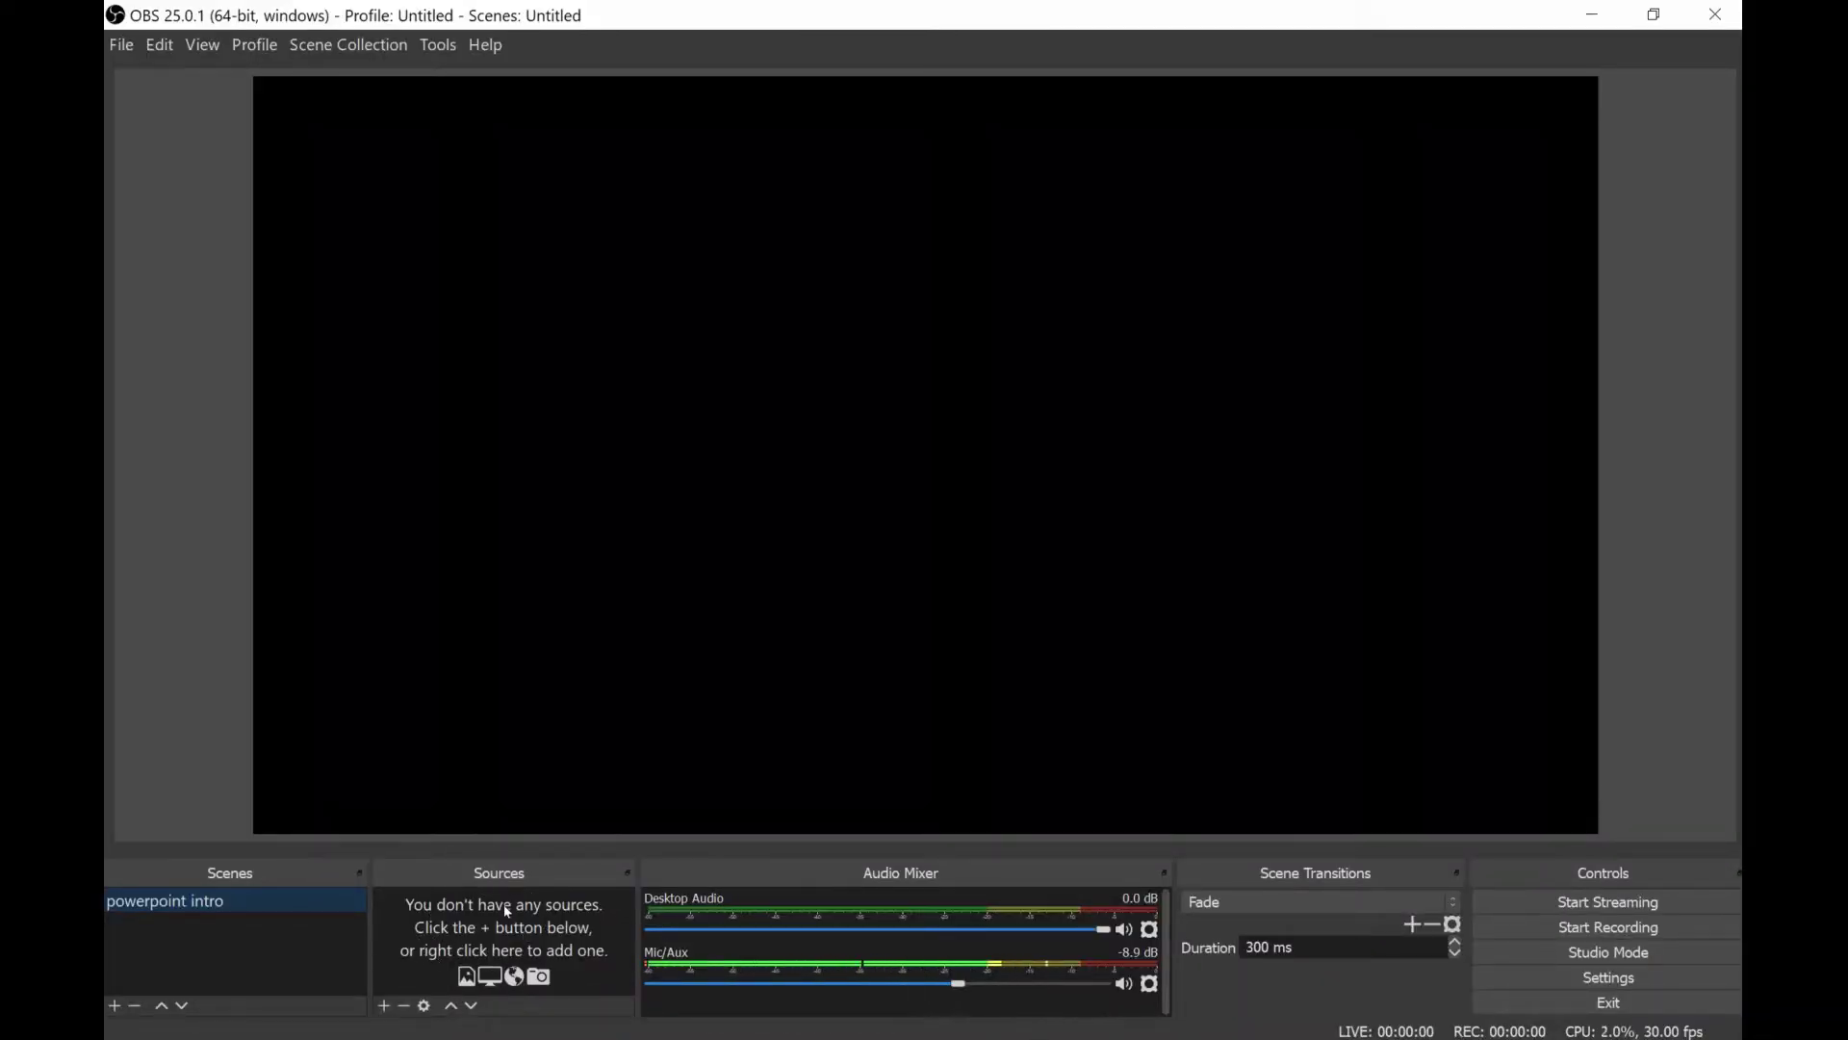
pyautogui.click(386, 1009)
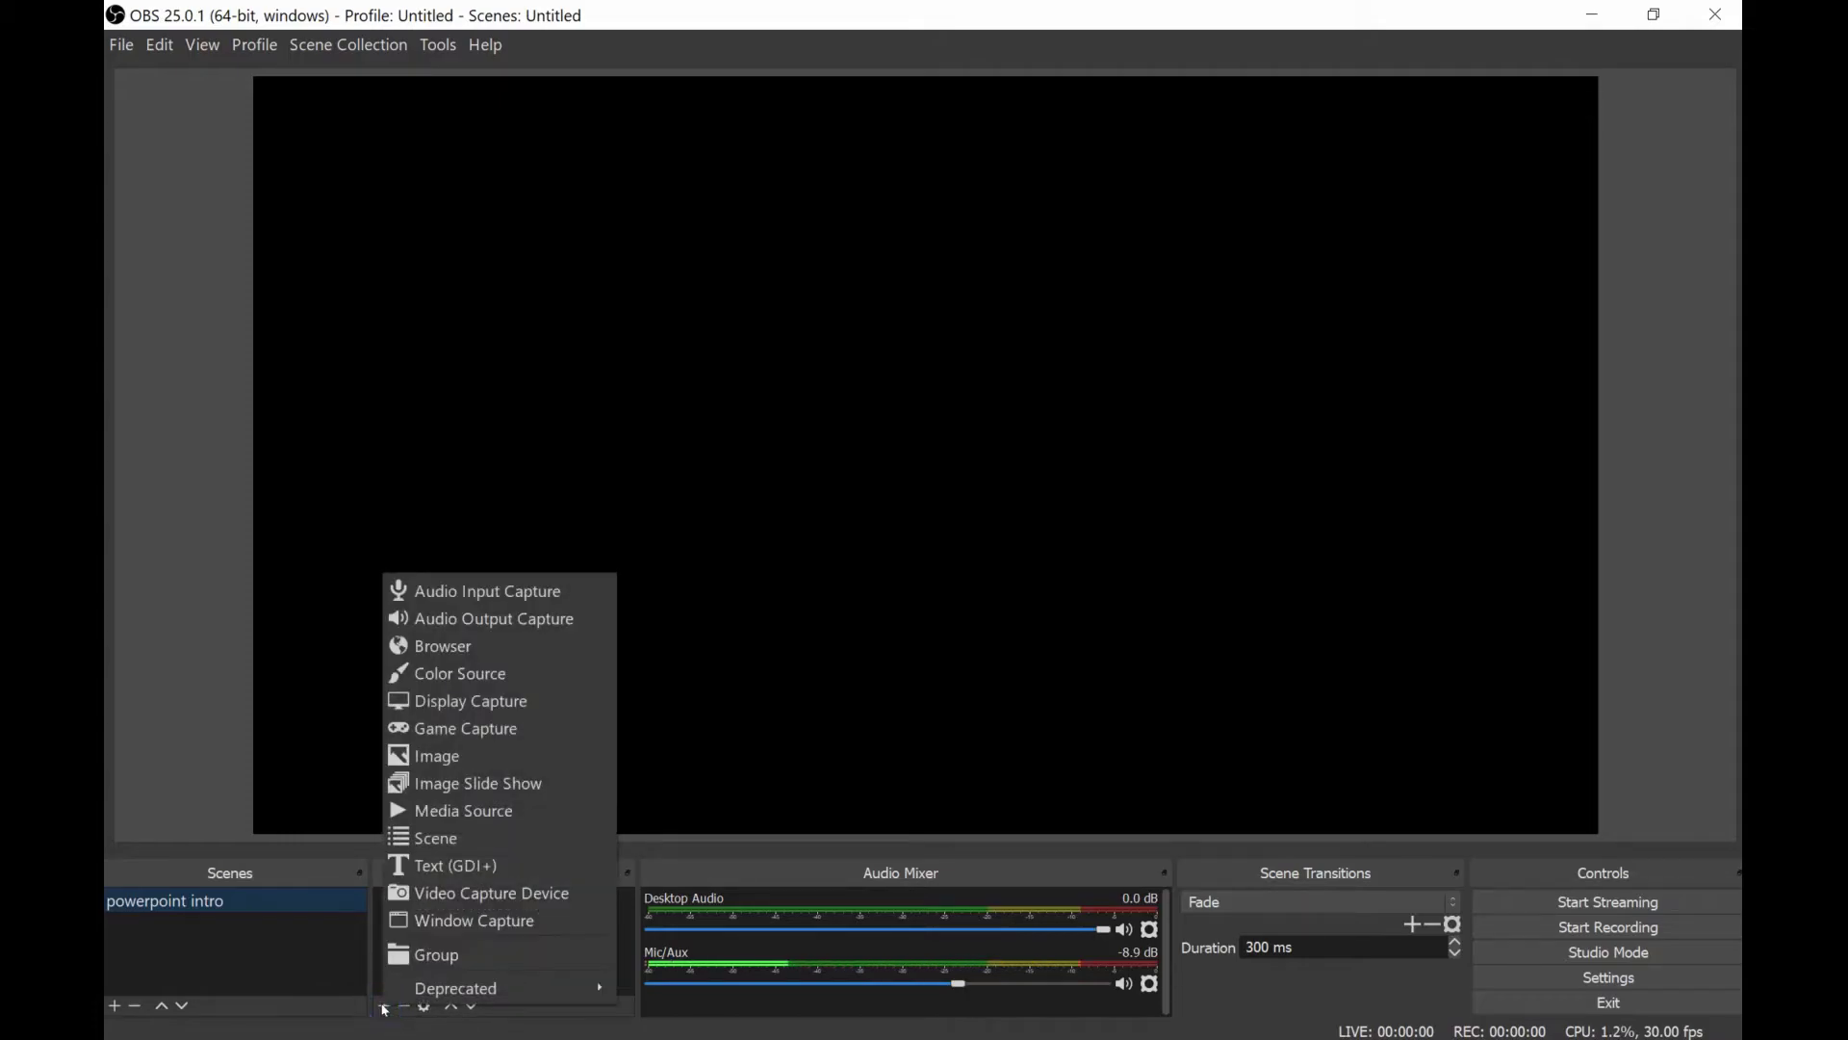
pyautogui.click(496, 924)
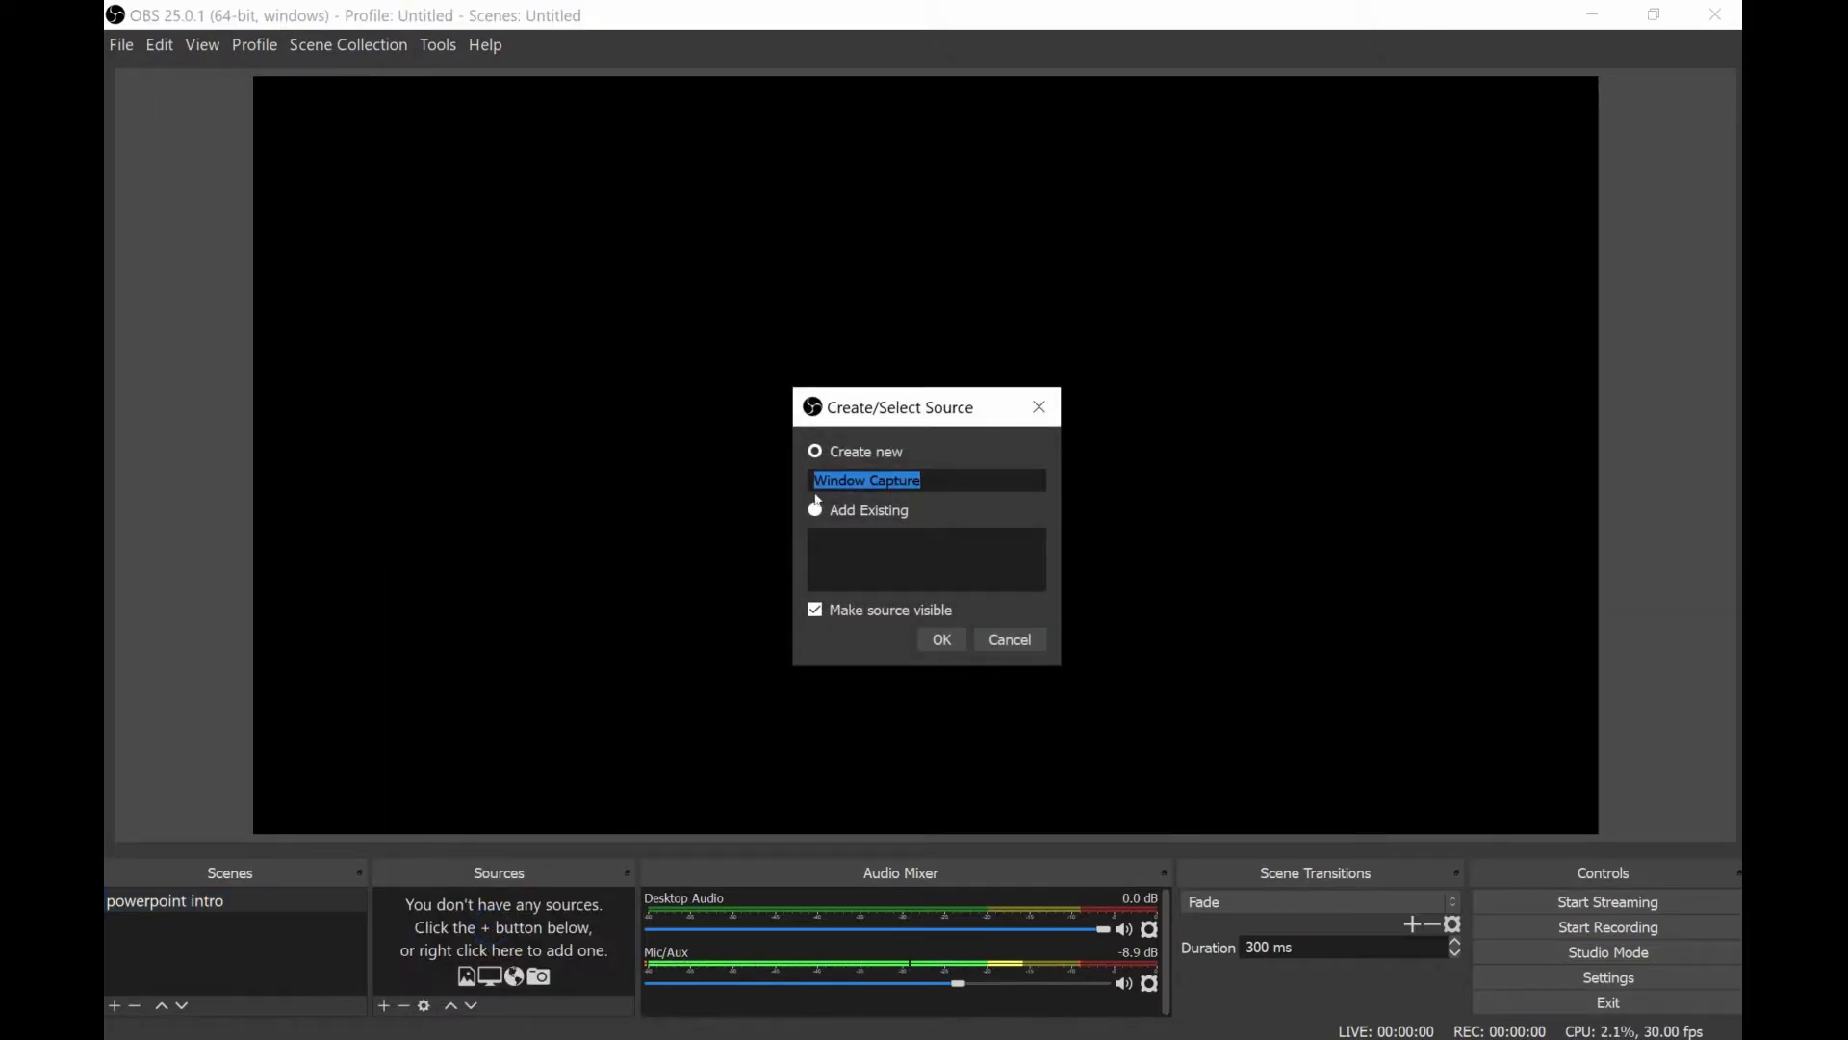
pyautogui.write('power')
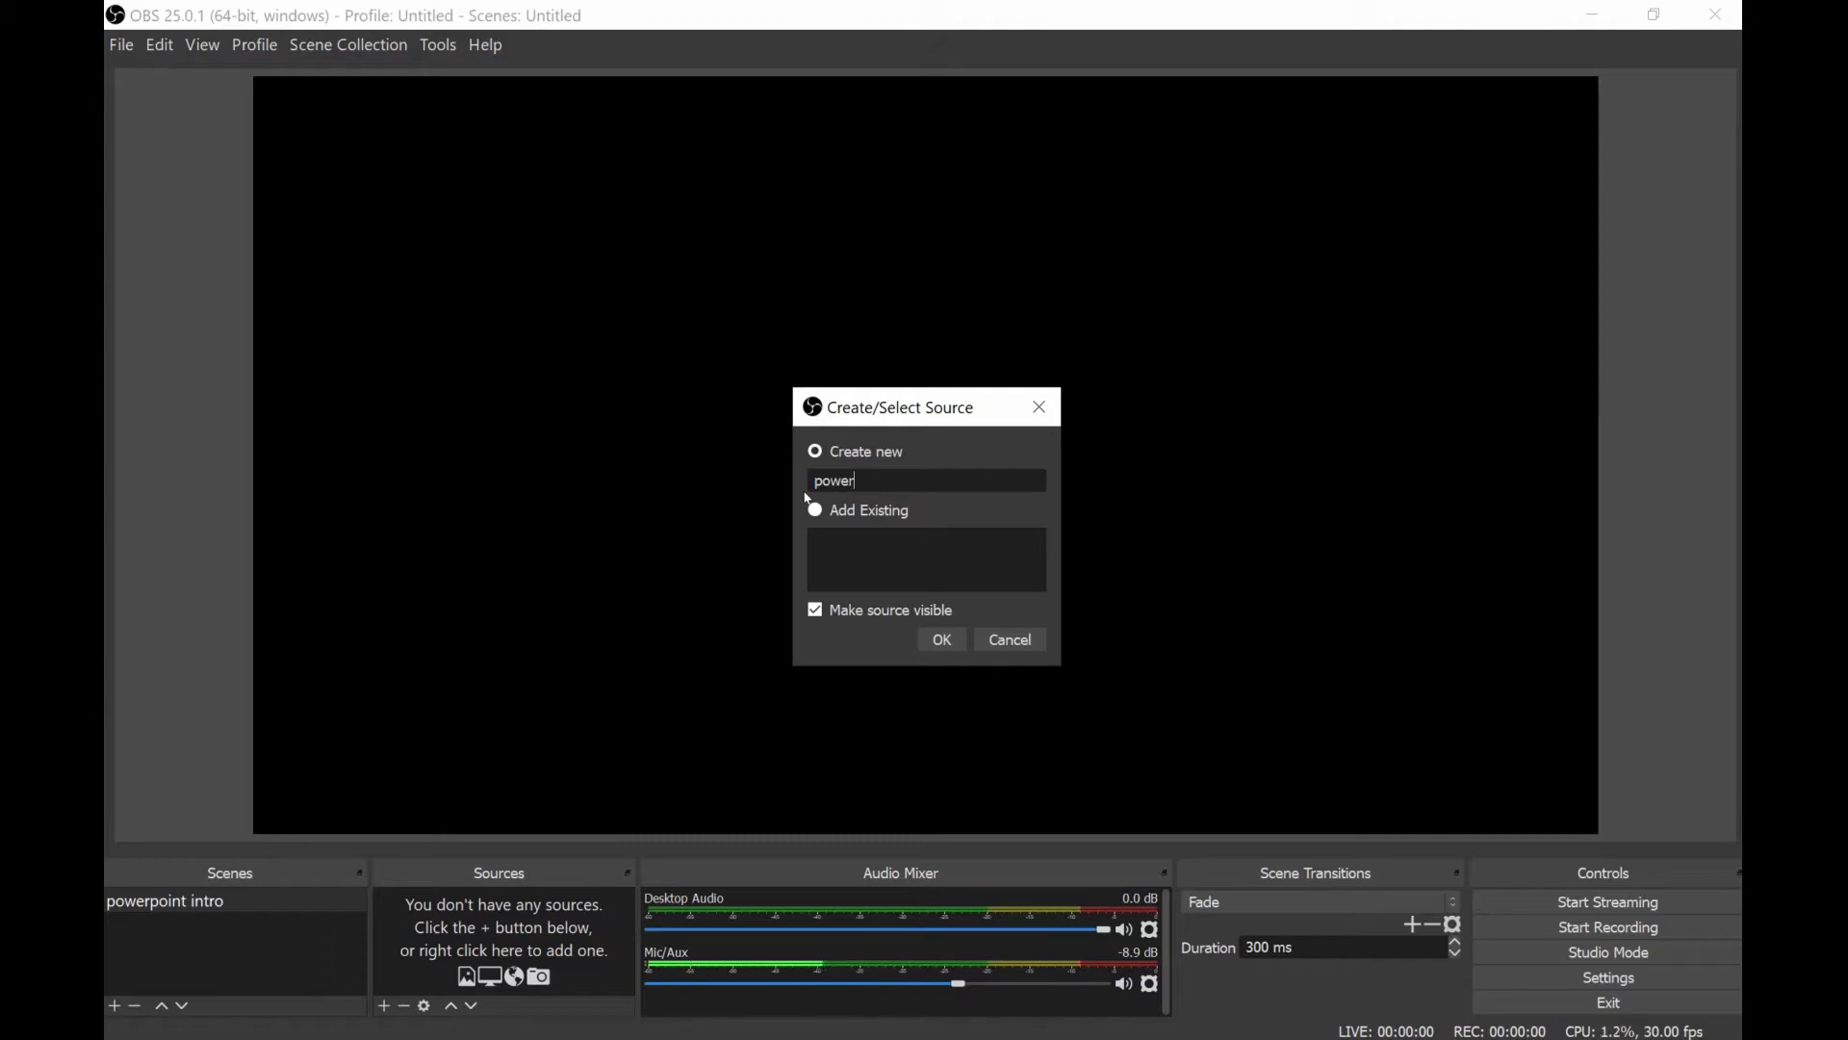
pyautogui.write('point')
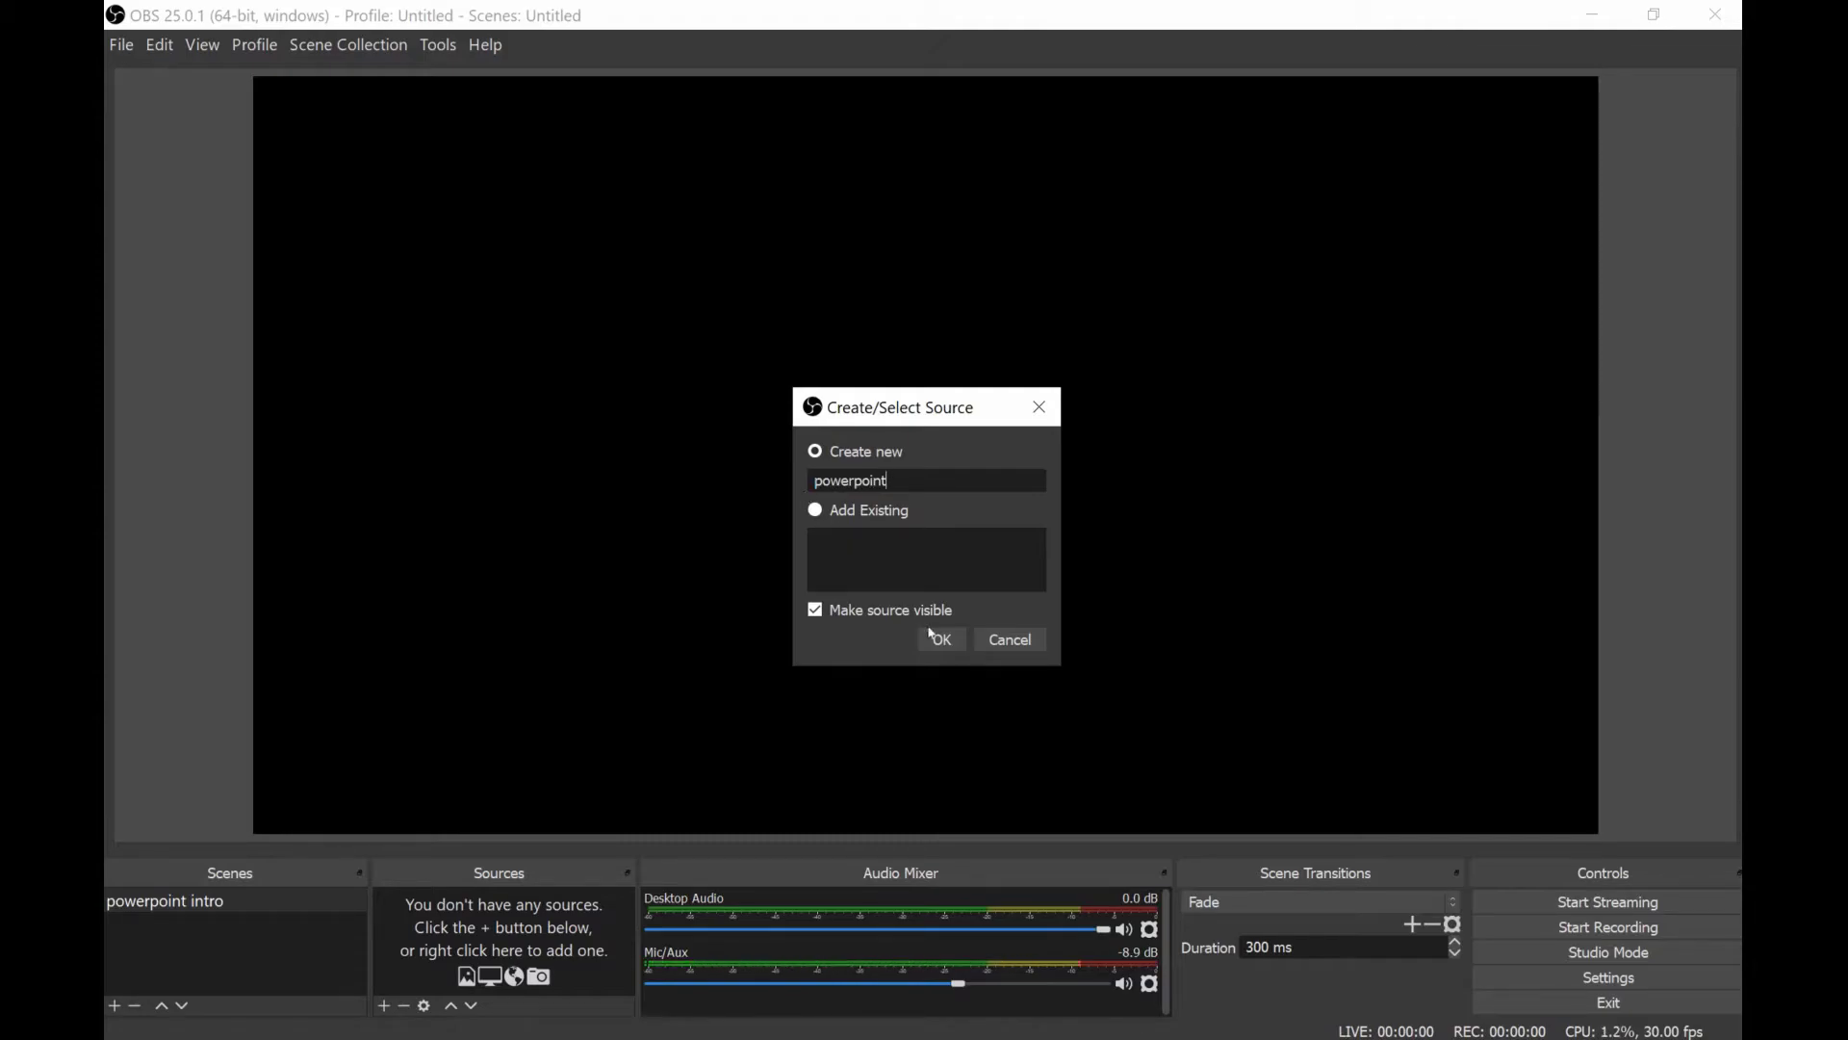
pyautogui.click(936, 638)
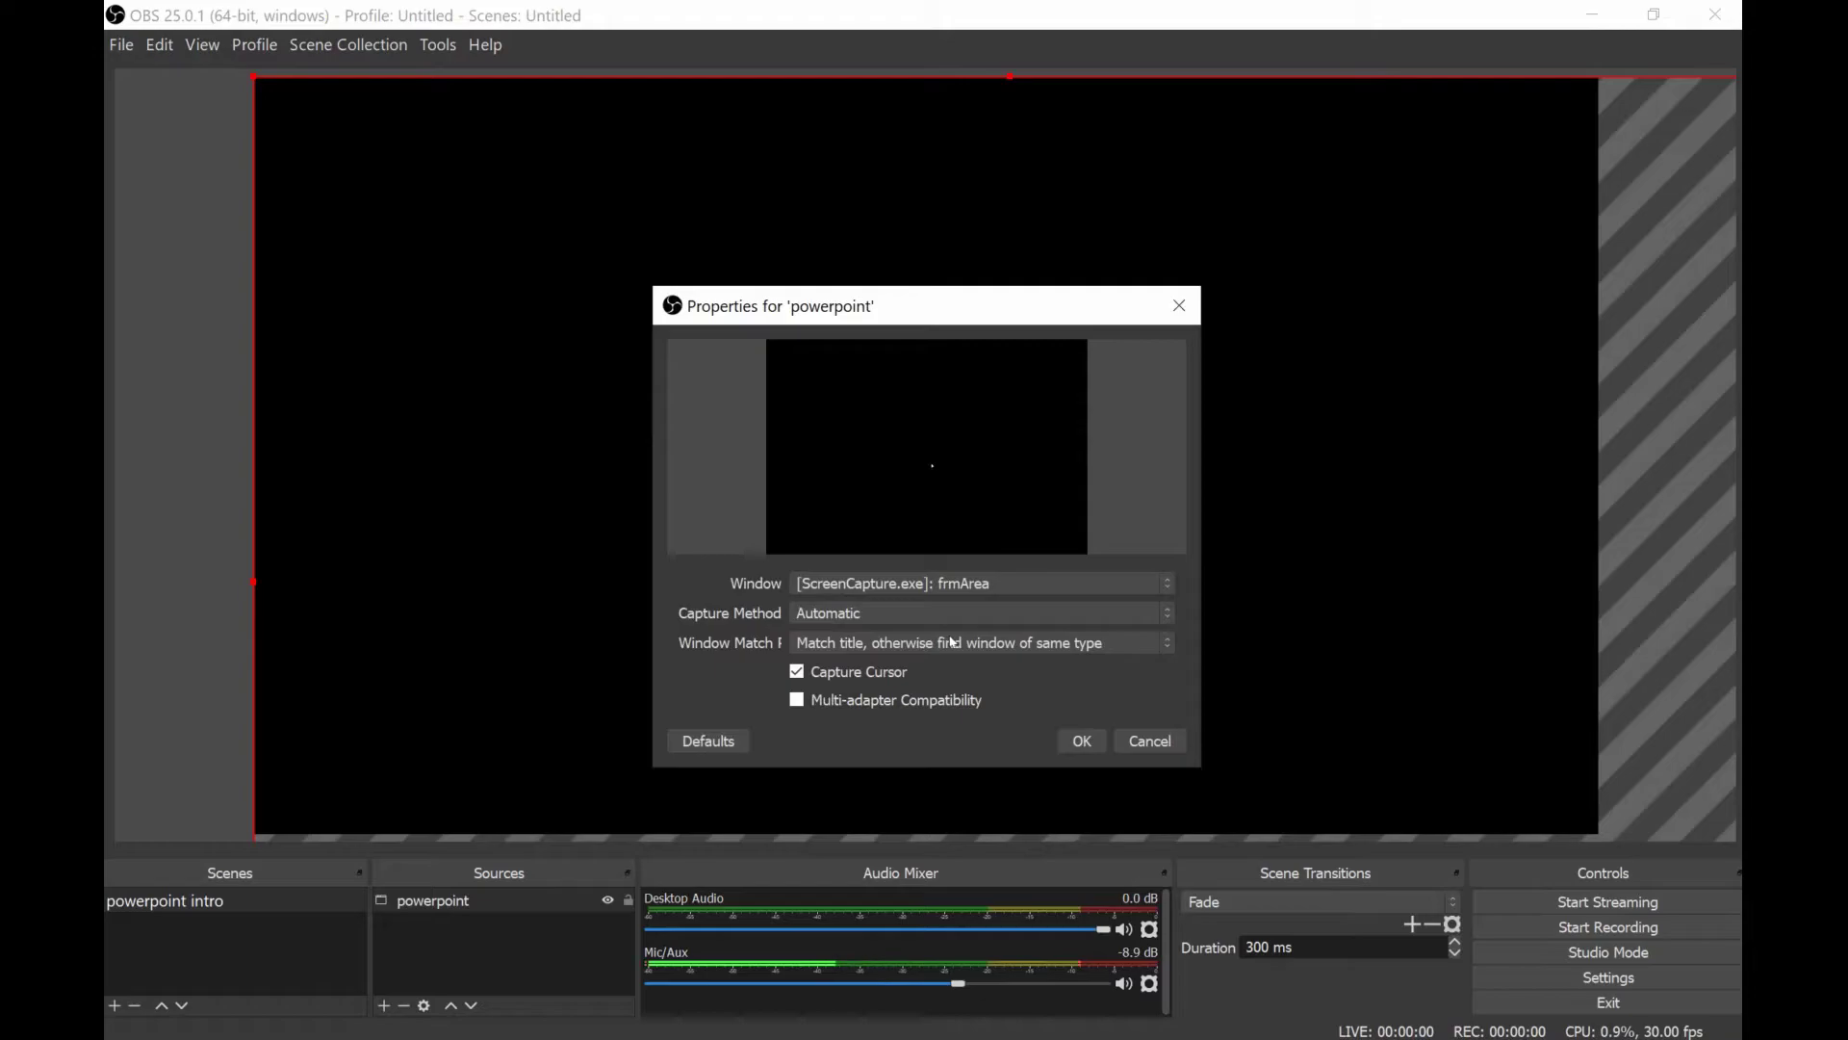
pyautogui.click(948, 587)
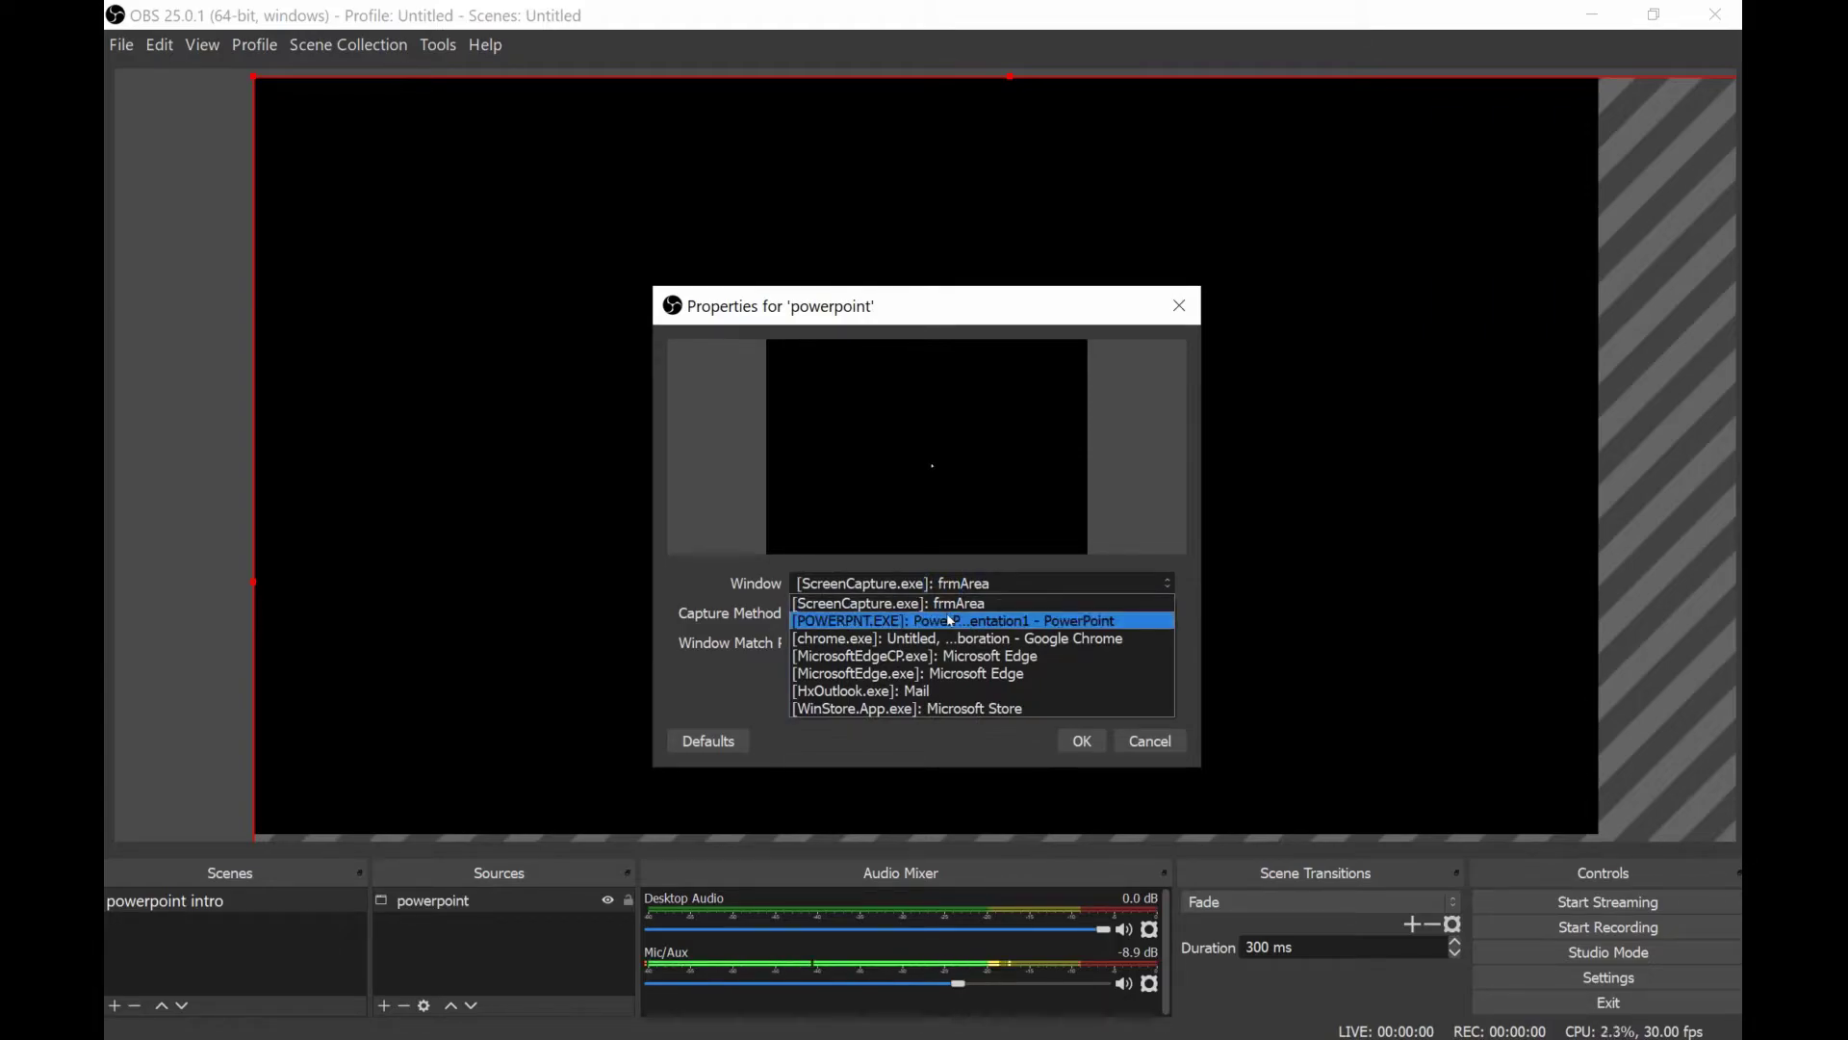
pyautogui.click(951, 621)
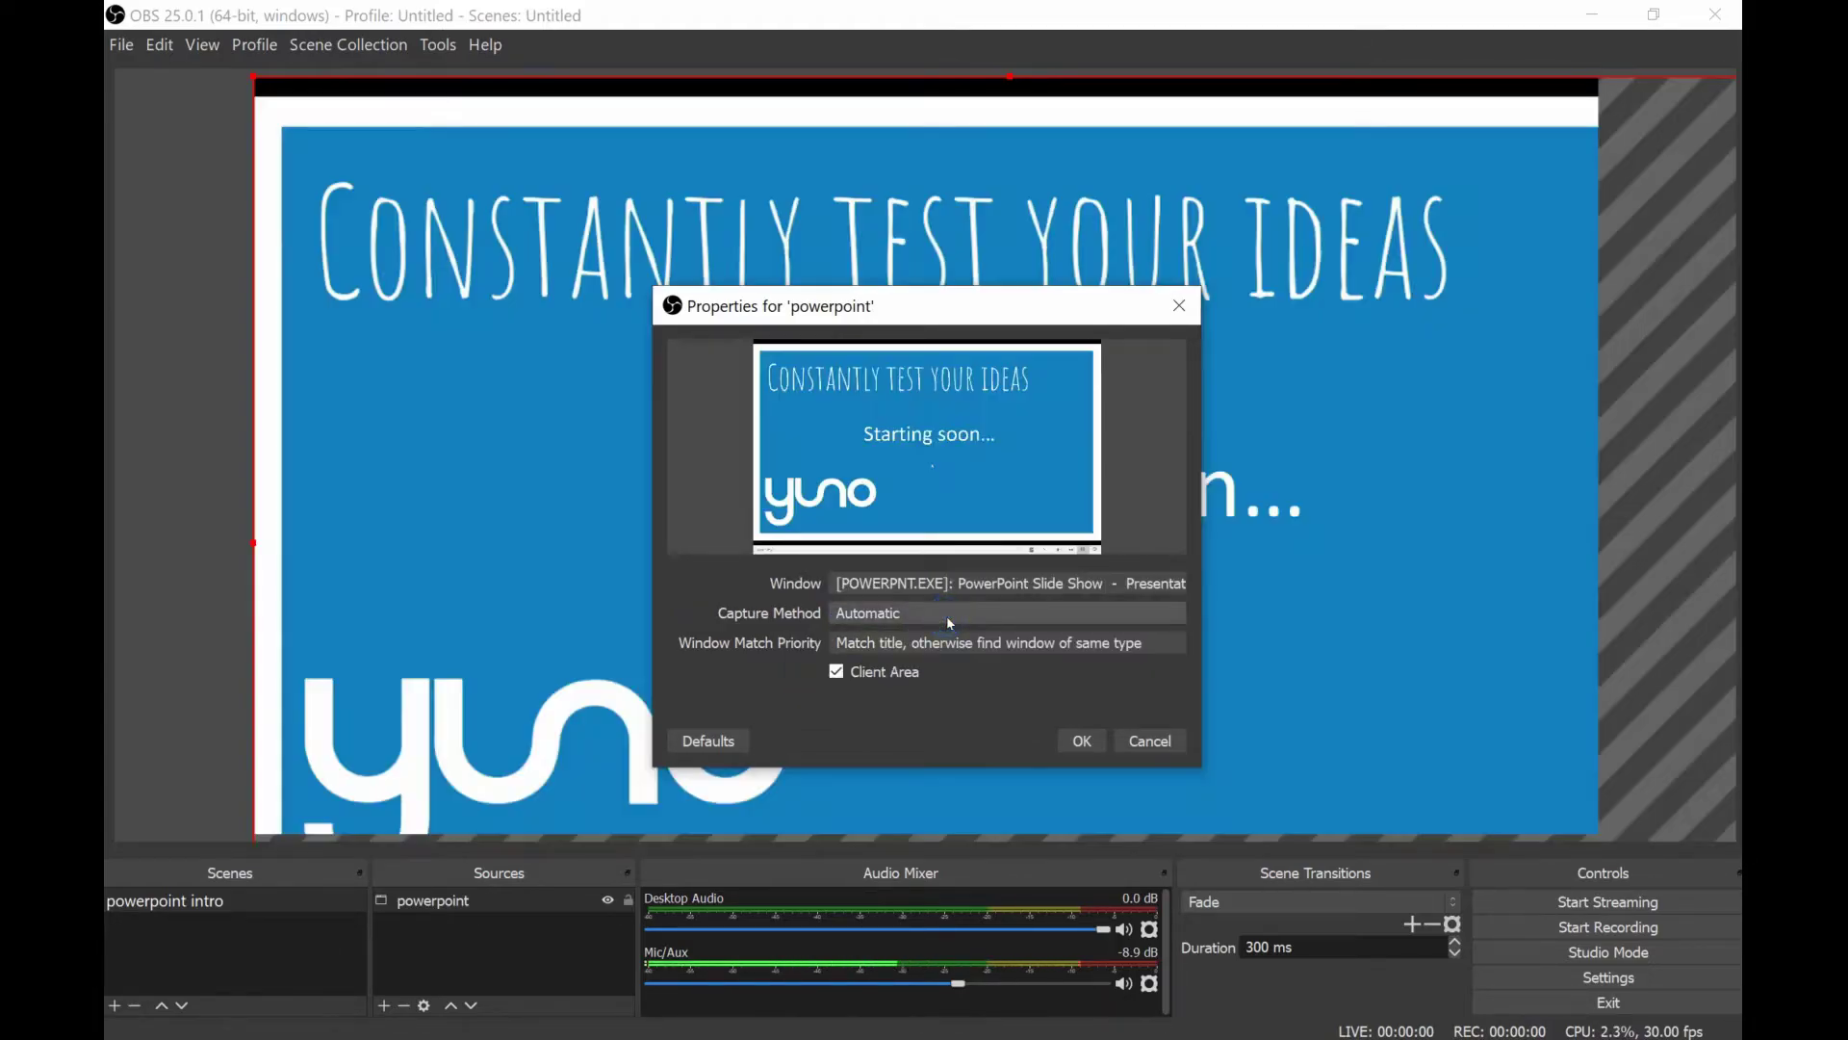
pyautogui.click(1083, 740)
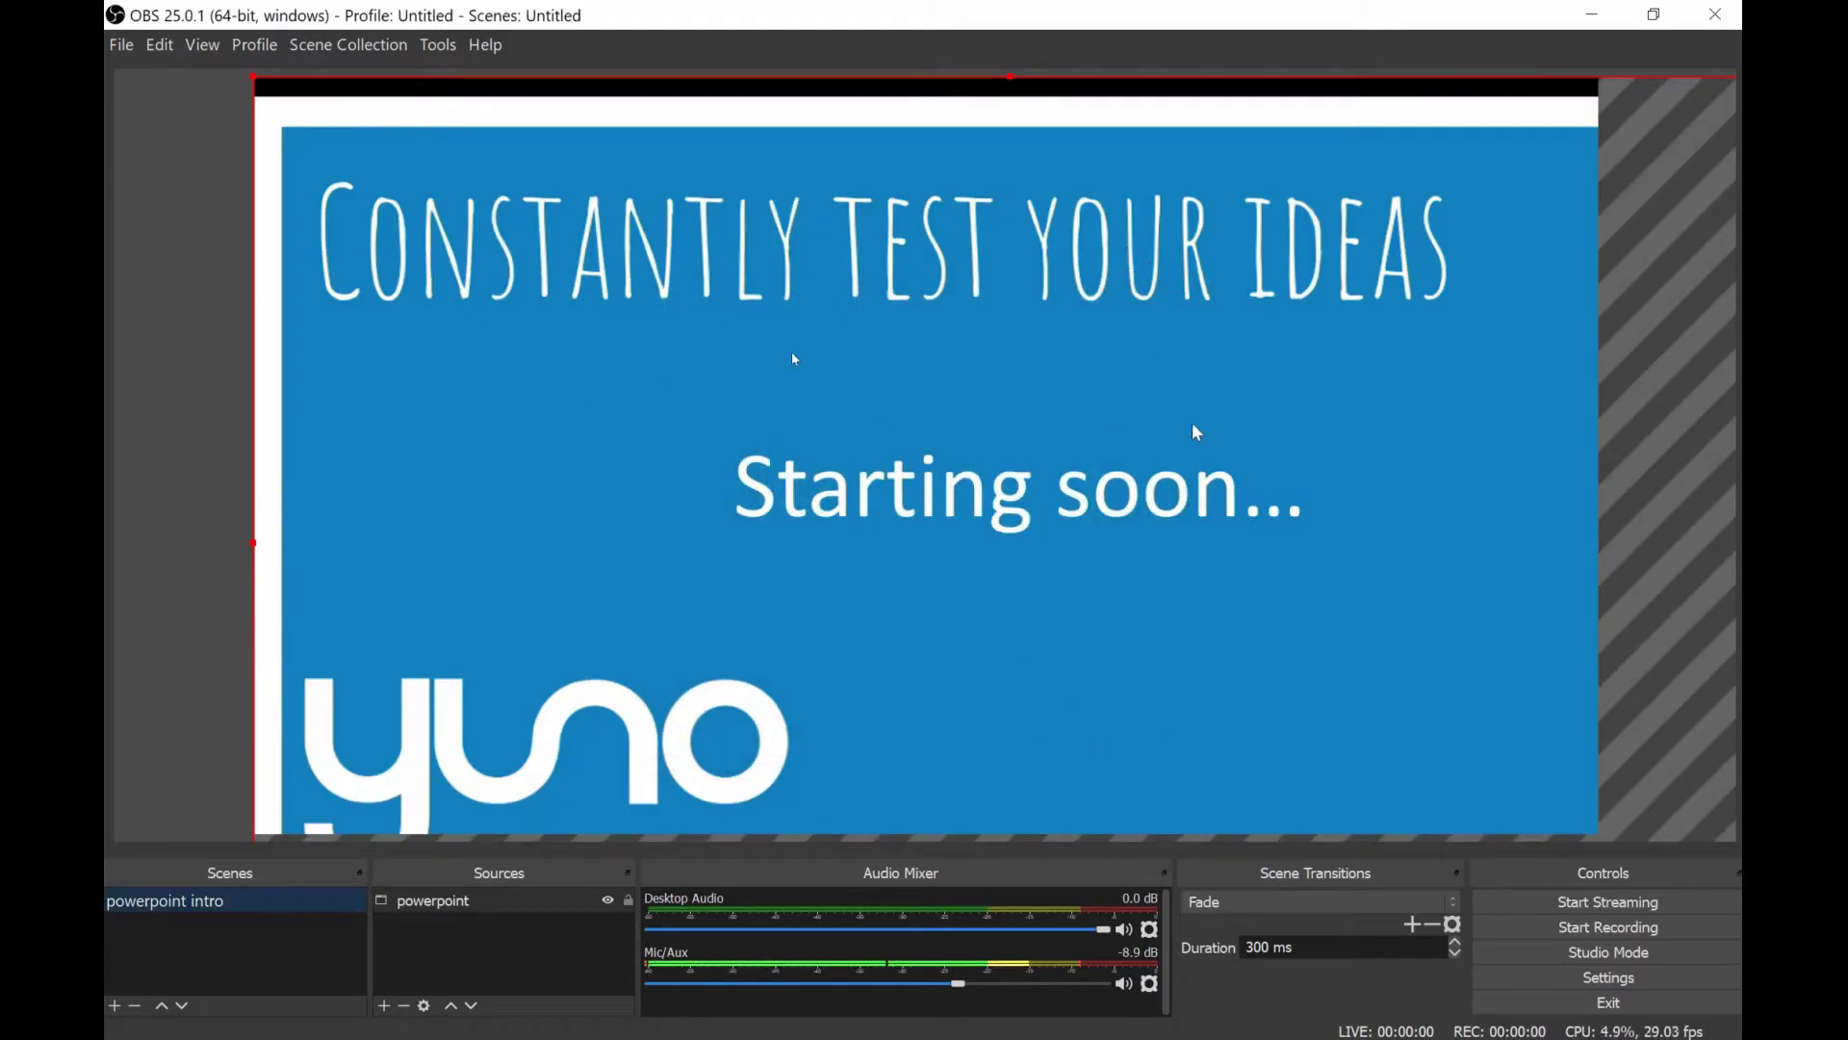
# Scale and position the powerpoint source so the slide fills the canvas, with the bars above and below it outside the frame.
pyautogui.moveTo(974, 320); pyautogui.dragTo(1056, 401)
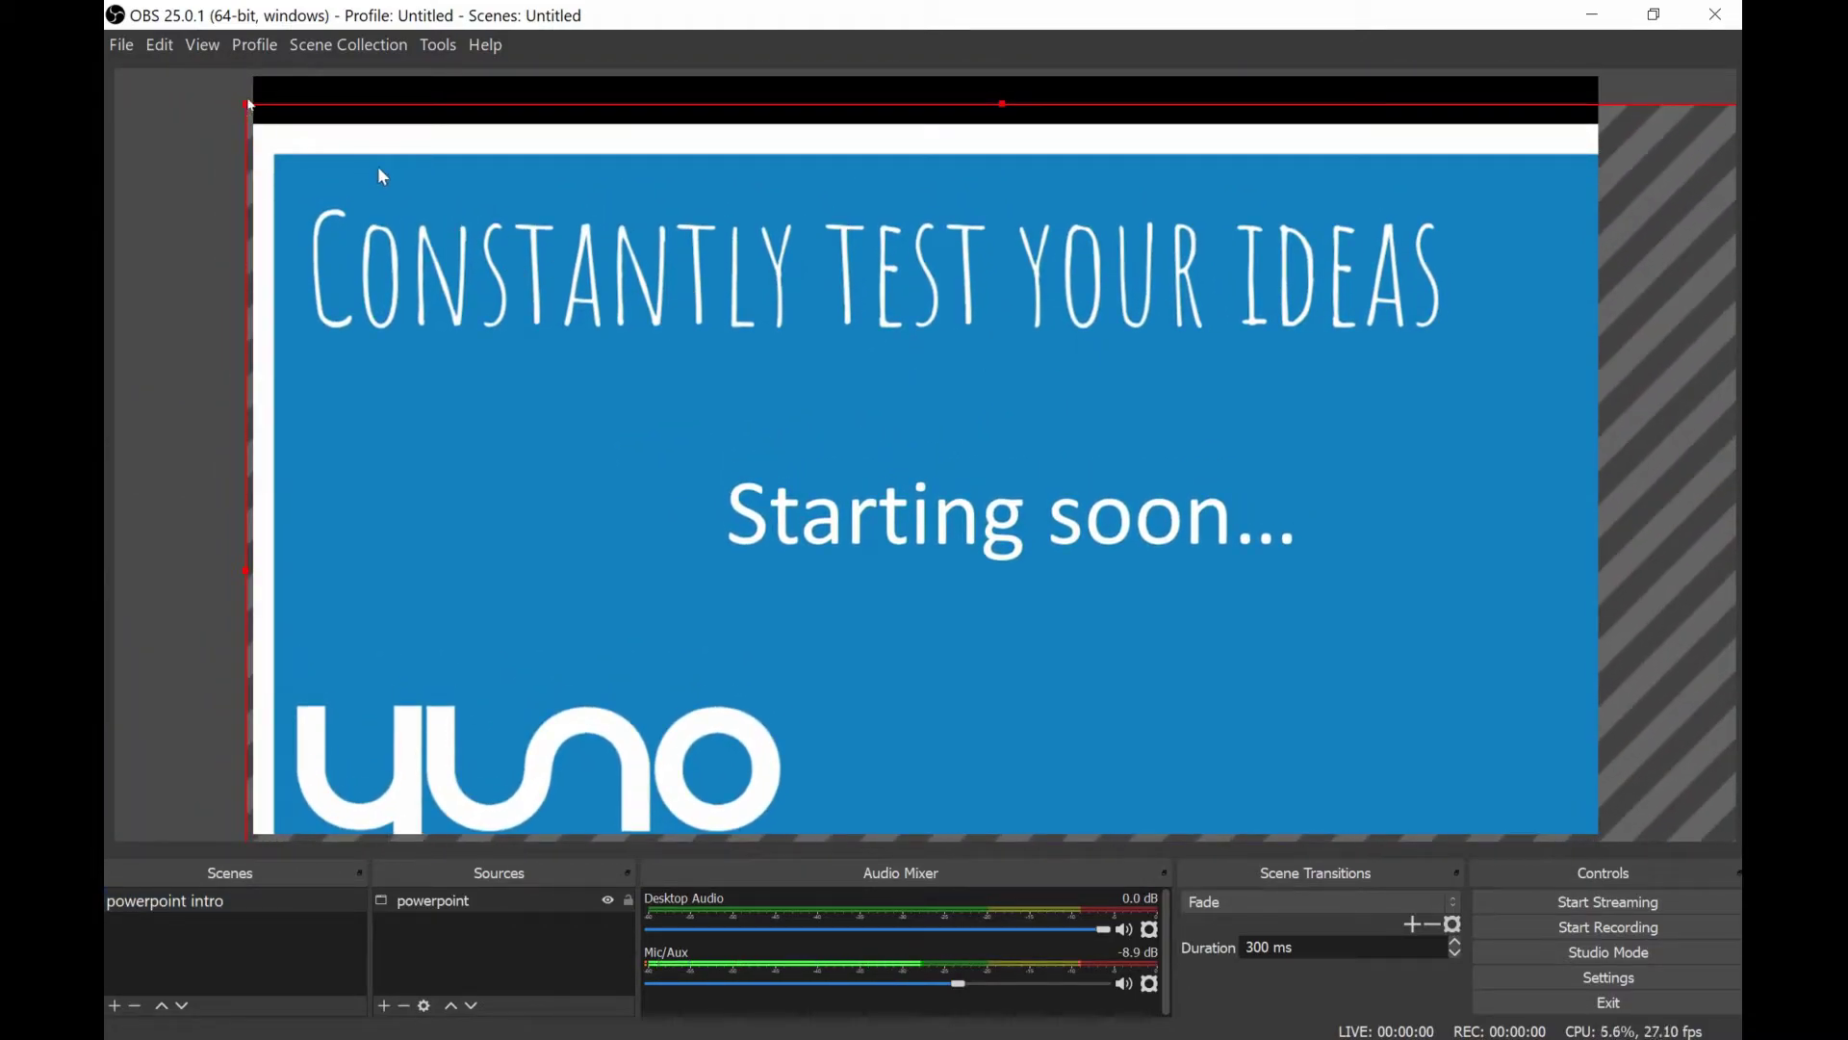
pyautogui.moveTo(242, 108); pyautogui.dragTo(635, 325)
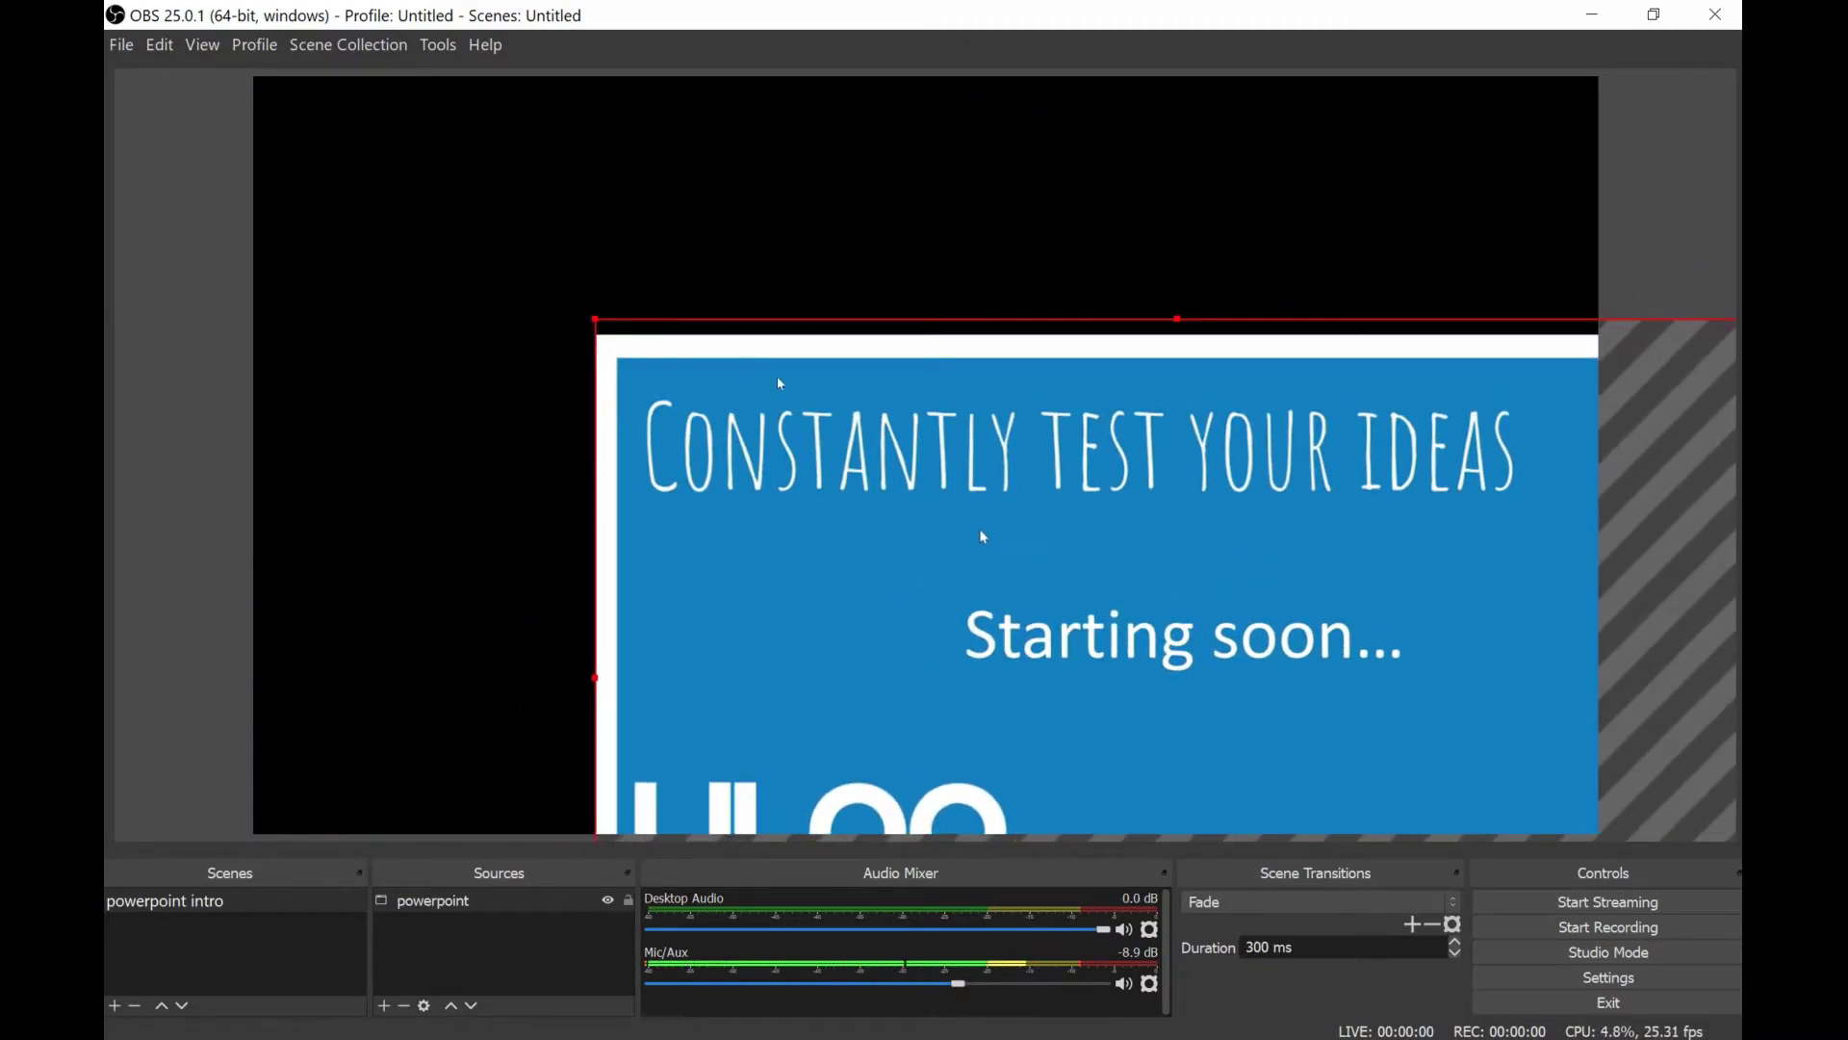
pyautogui.moveTo(915, 451)
pyautogui.mouseDown()
pyautogui.moveTo(579, 225)
pyautogui.moveTo(590, 193)
pyautogui.mouseUp()
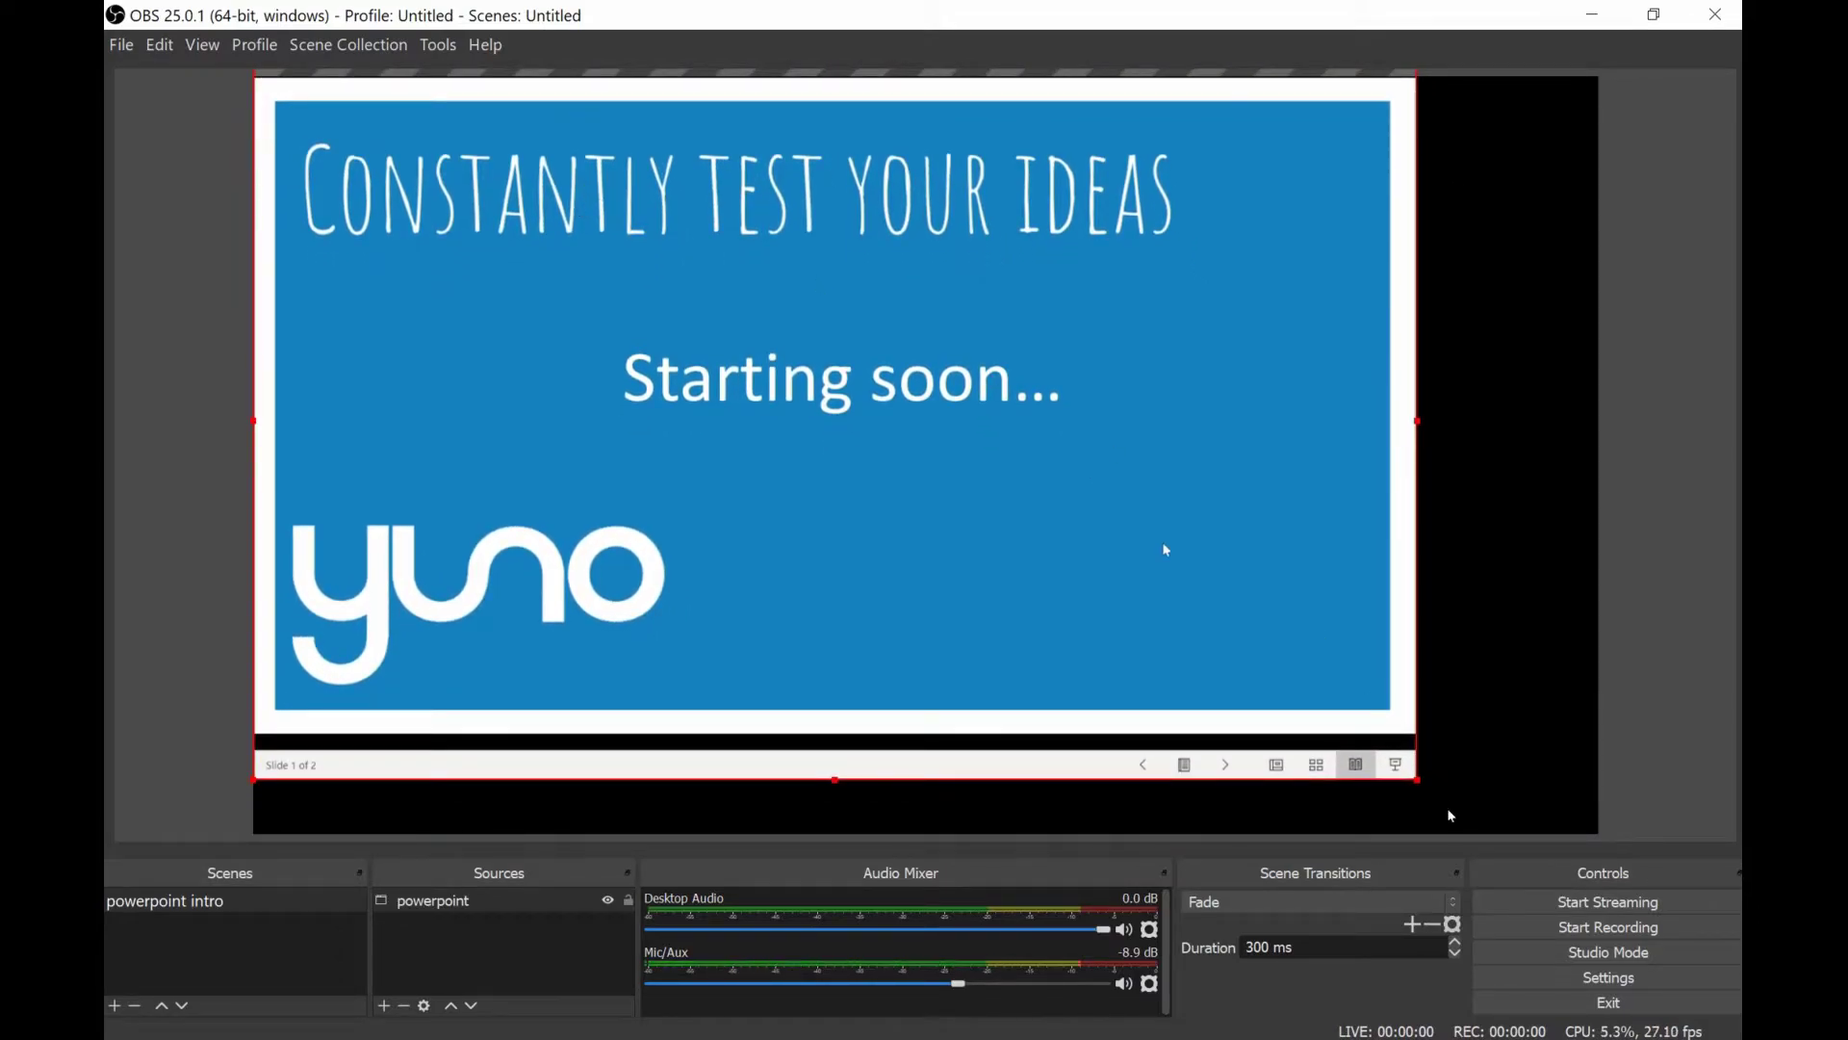
pyautogui.moveTo(1419, 782); pyautogui.dragTo(1598, 897)
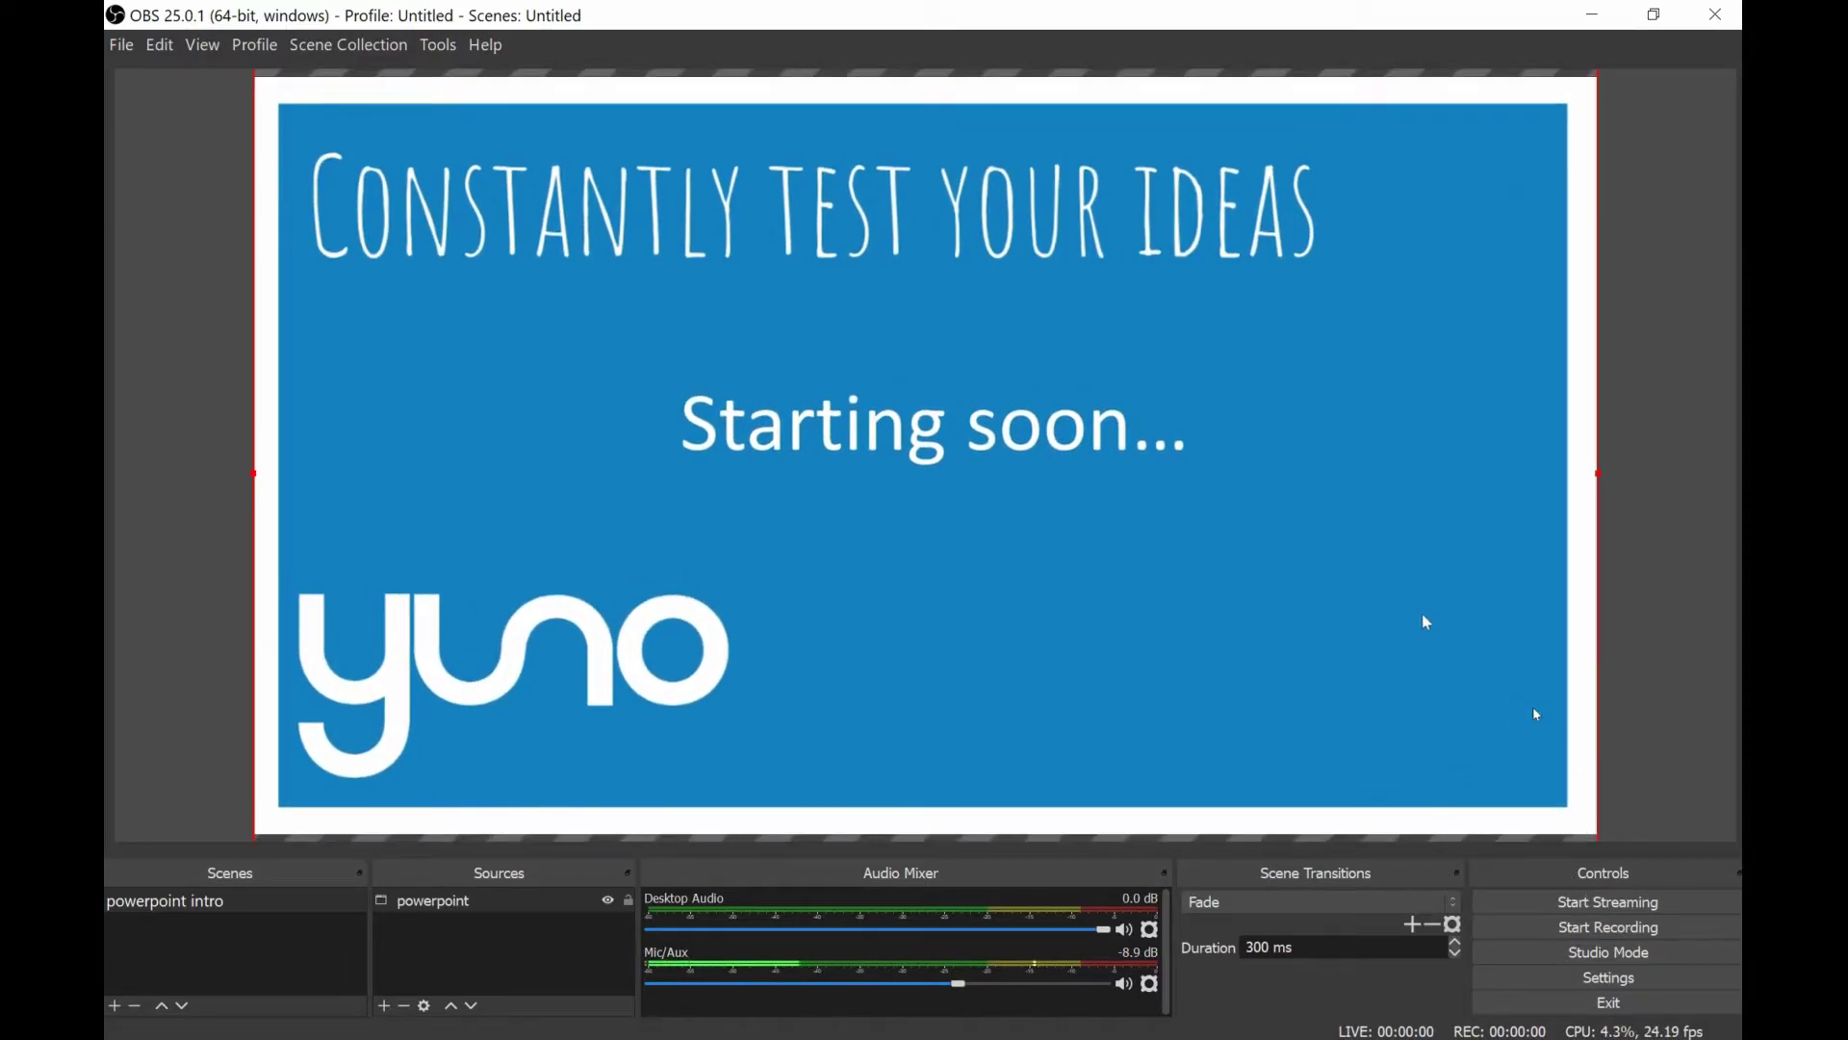
pyautogui.moveTo(1426, 621); pyautogui.dragTo(1428, 624)
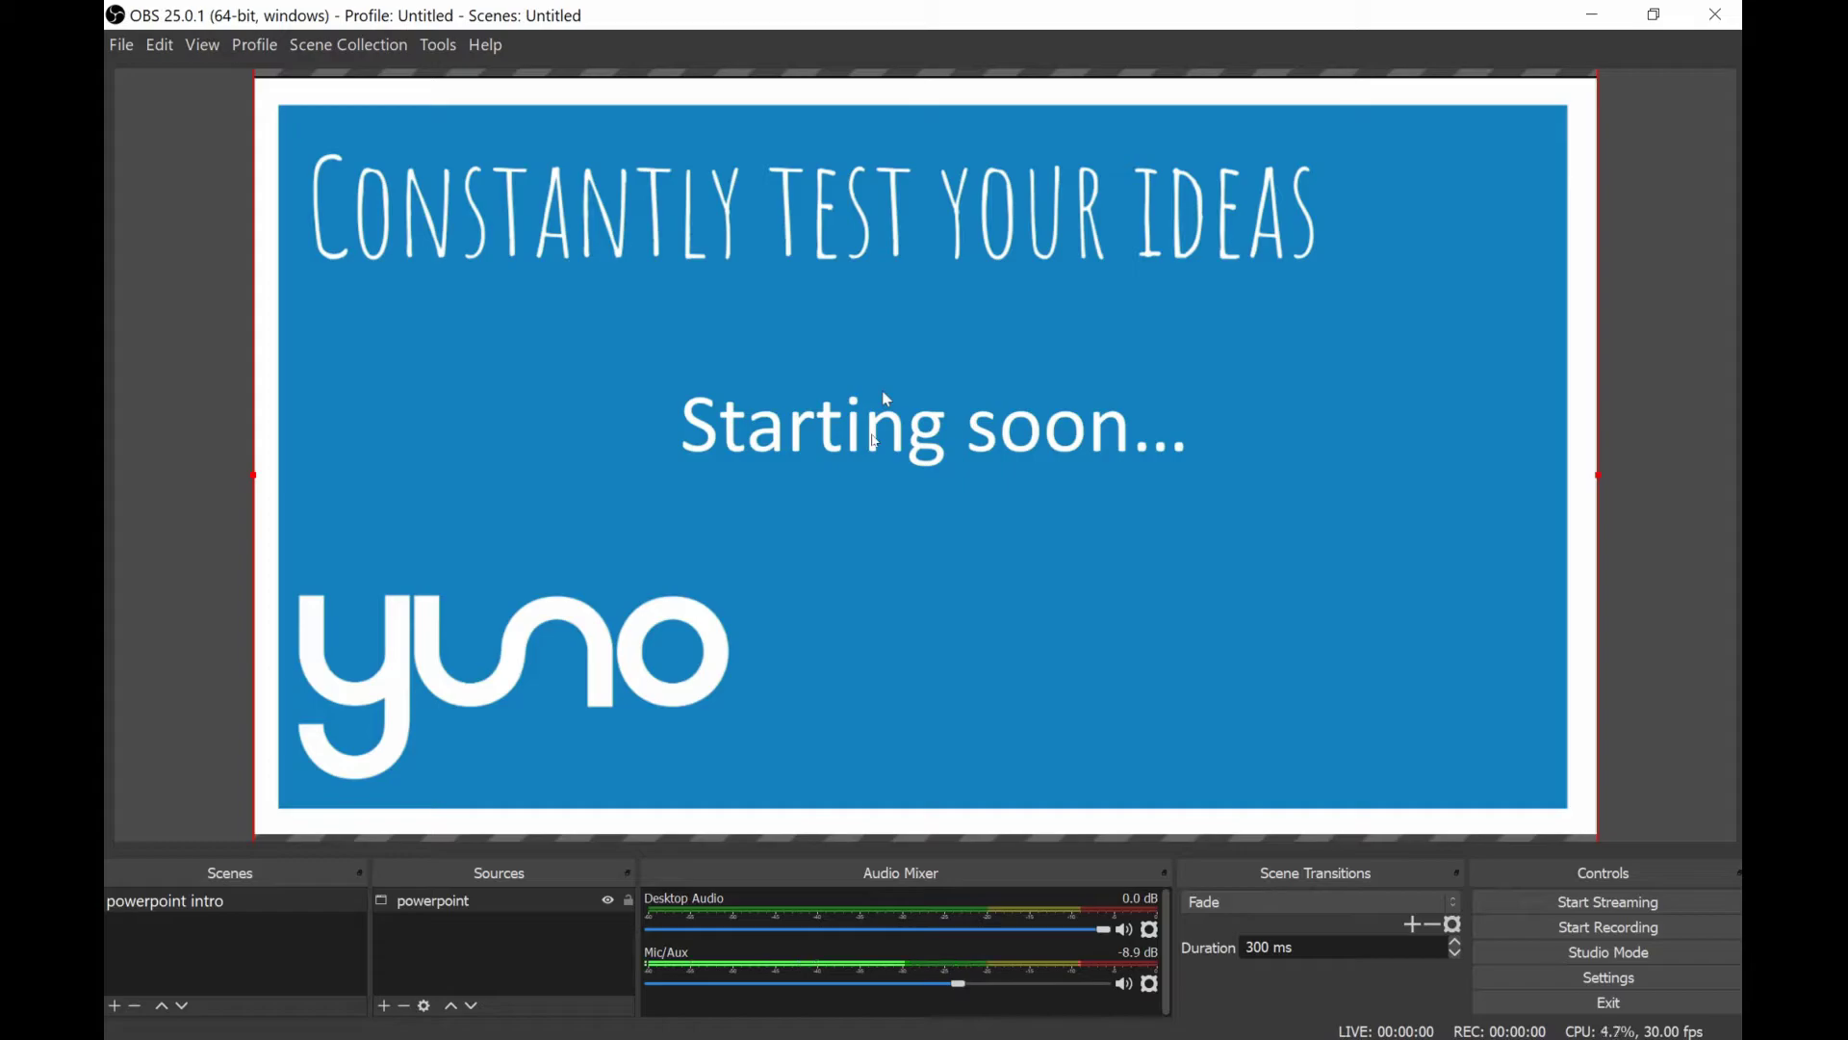
# Advance the PowerPoint presentation to slide 2, check it in the OBS preview, and go back to slide 1.
pyautogui.hotkey('alt', 'Tab')
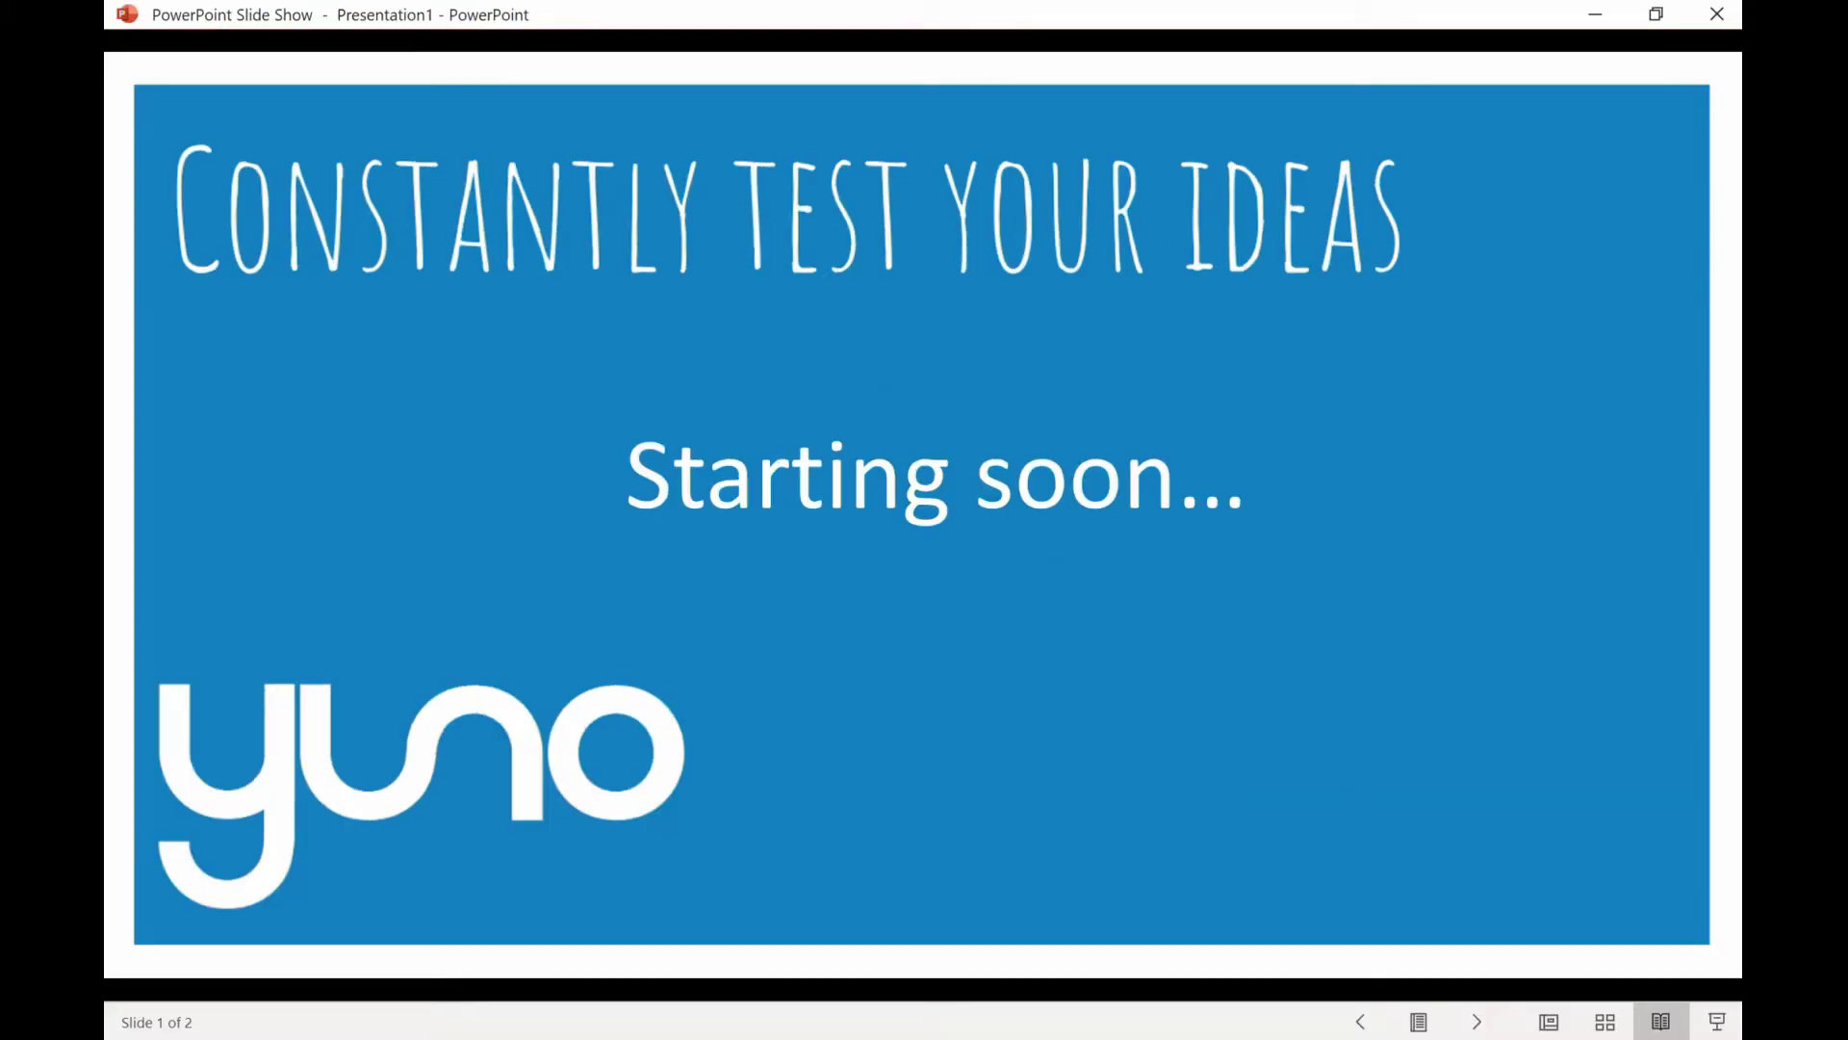
pyautogui.click(1476, 1021)
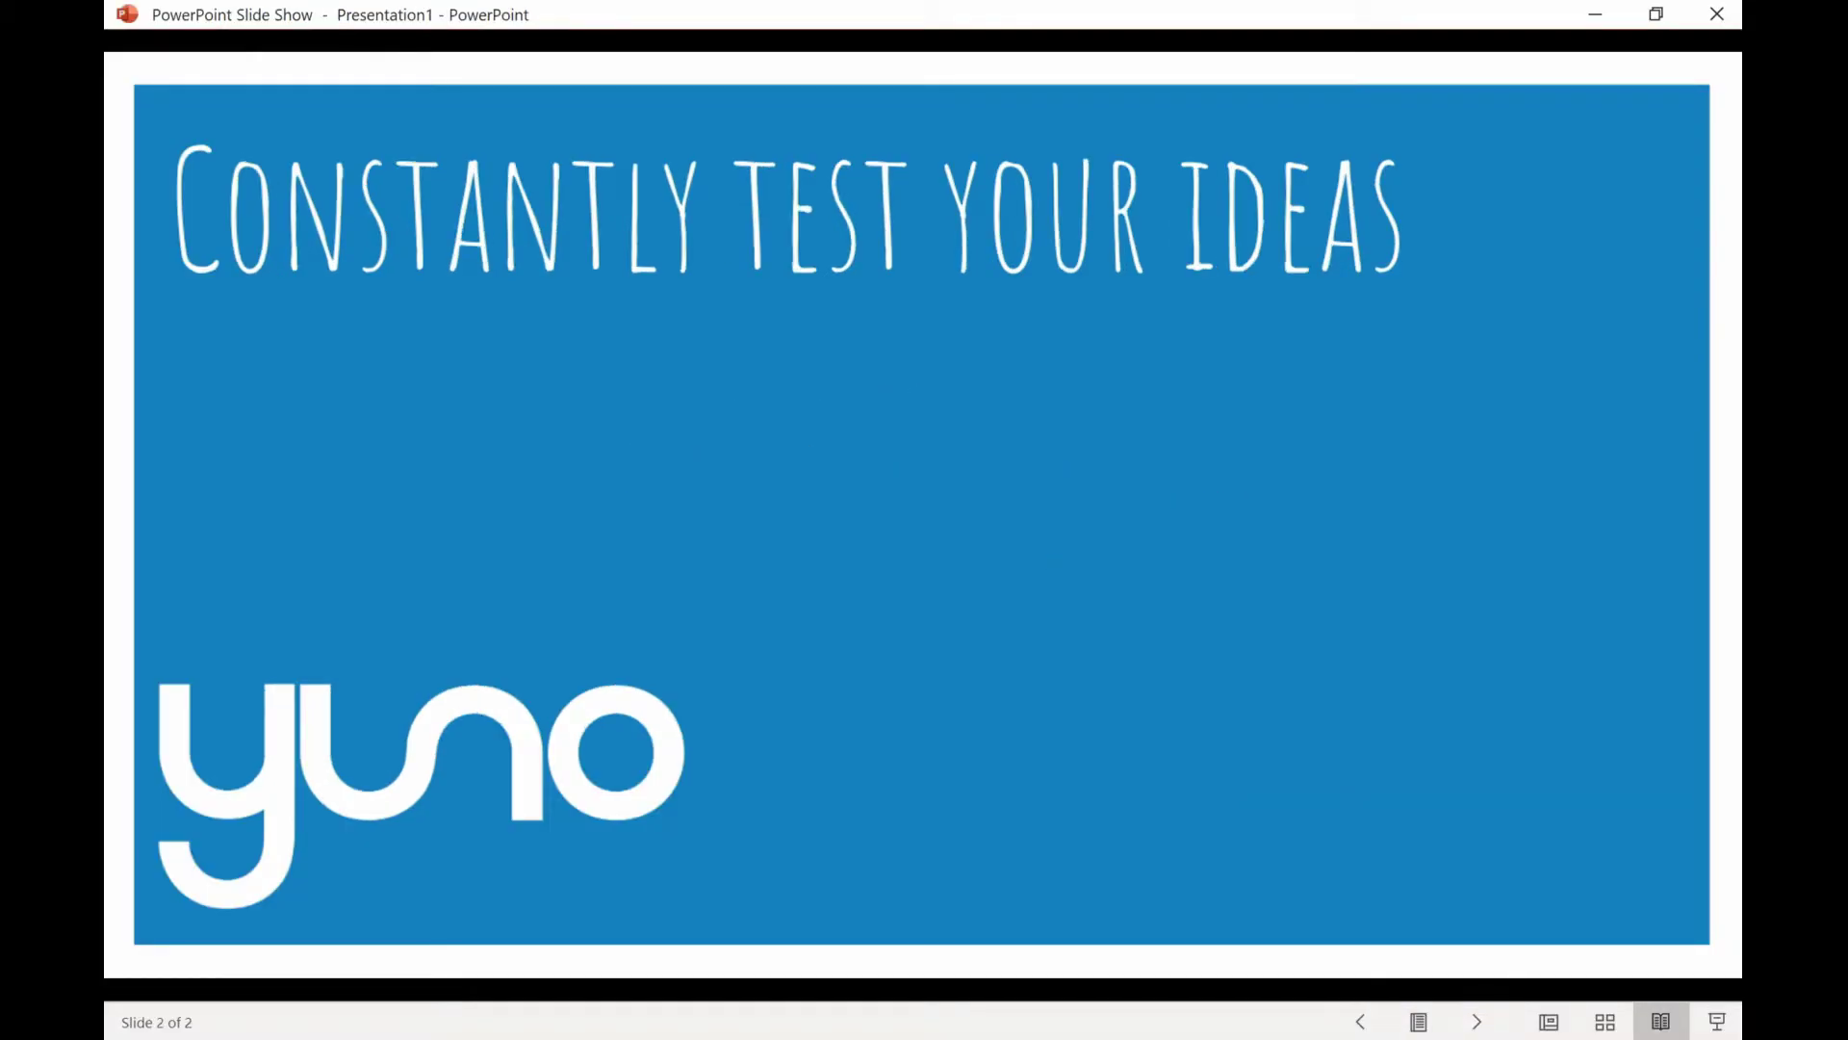
pyautogui.hotkey('alt', 'Tab')
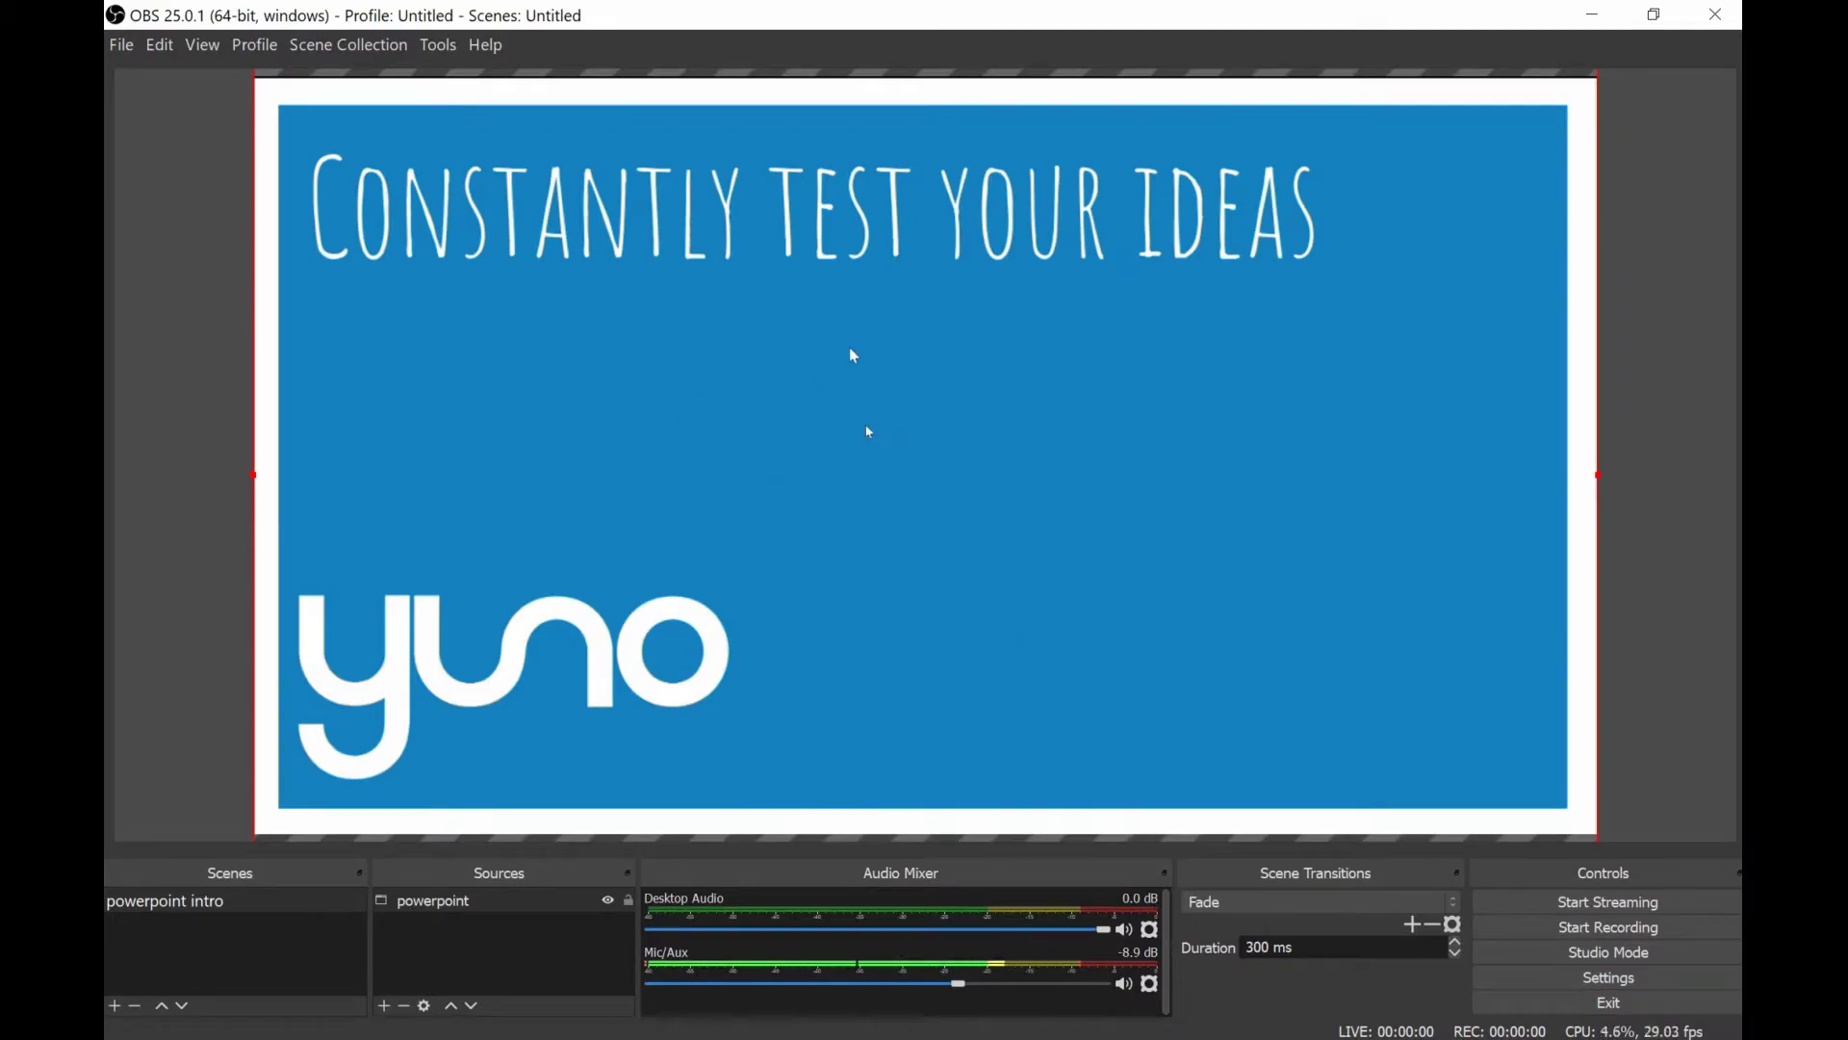
pyautogui.hotkey('alt', 'Tab')
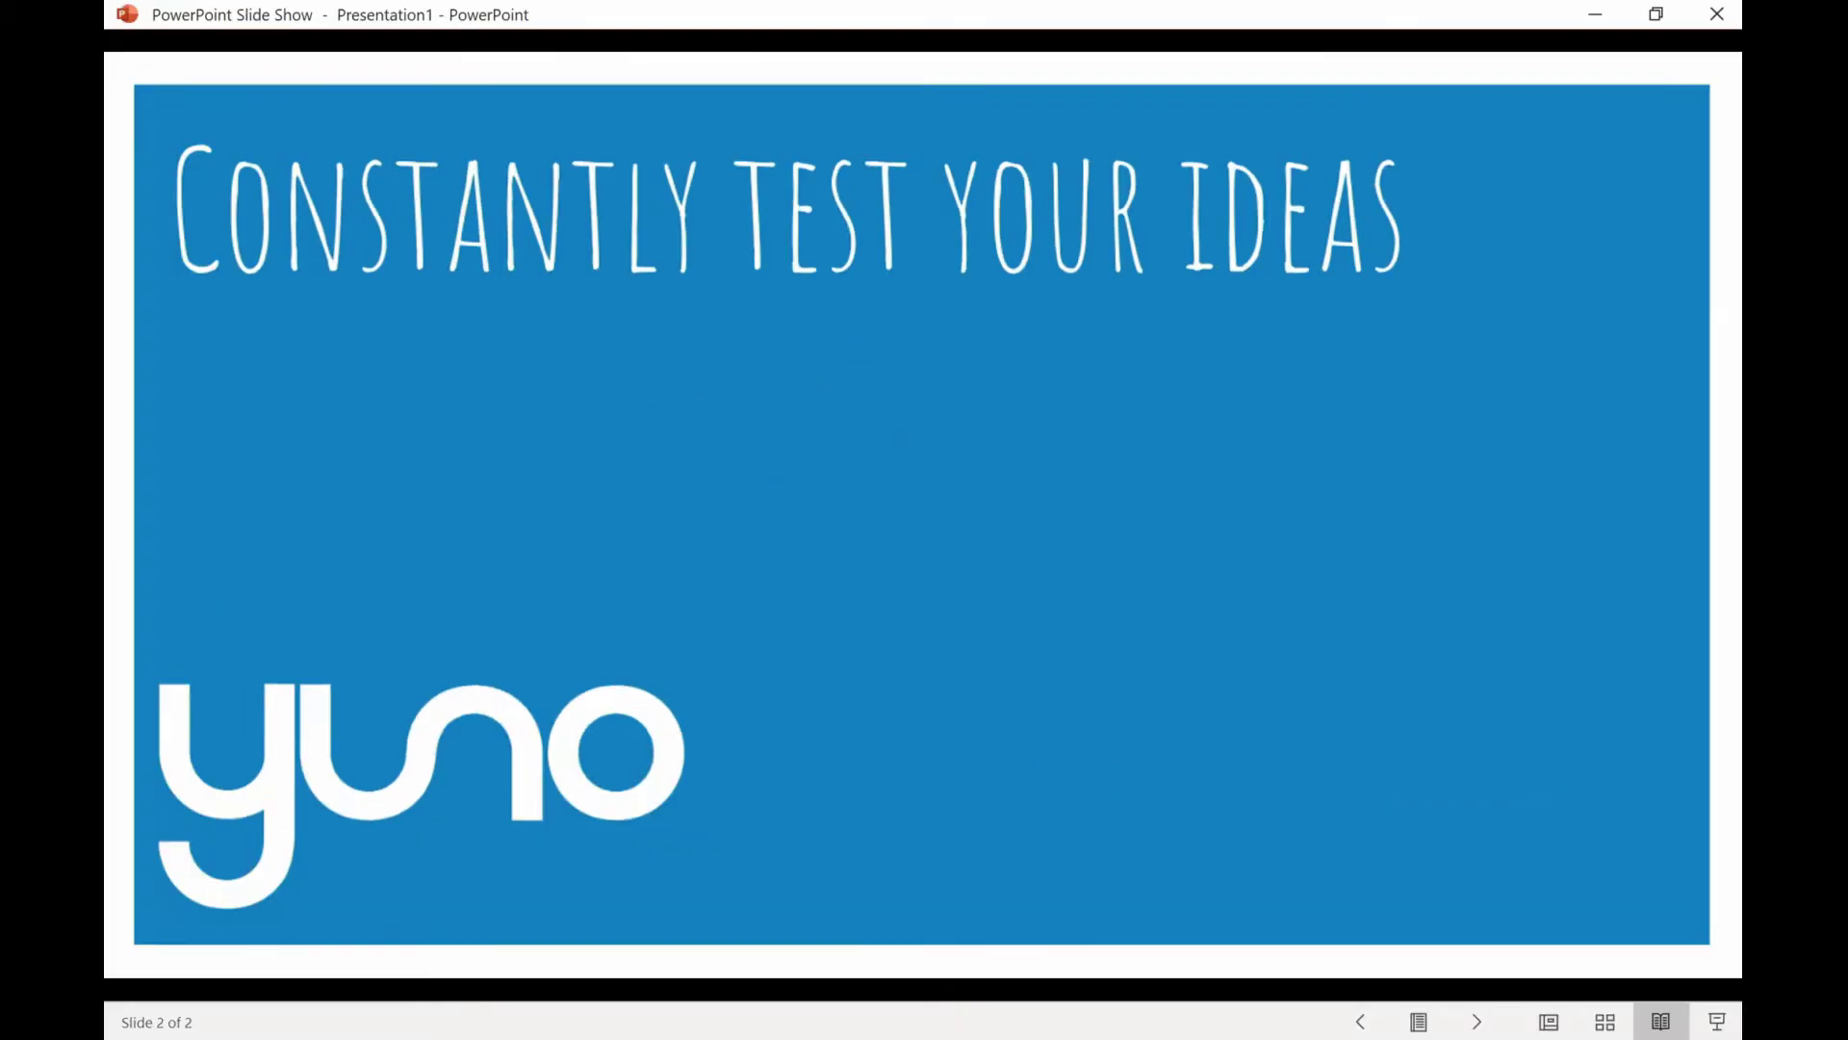
pyautogui.press('Left')
pyautogui.hotkey('alt', 'Tab')
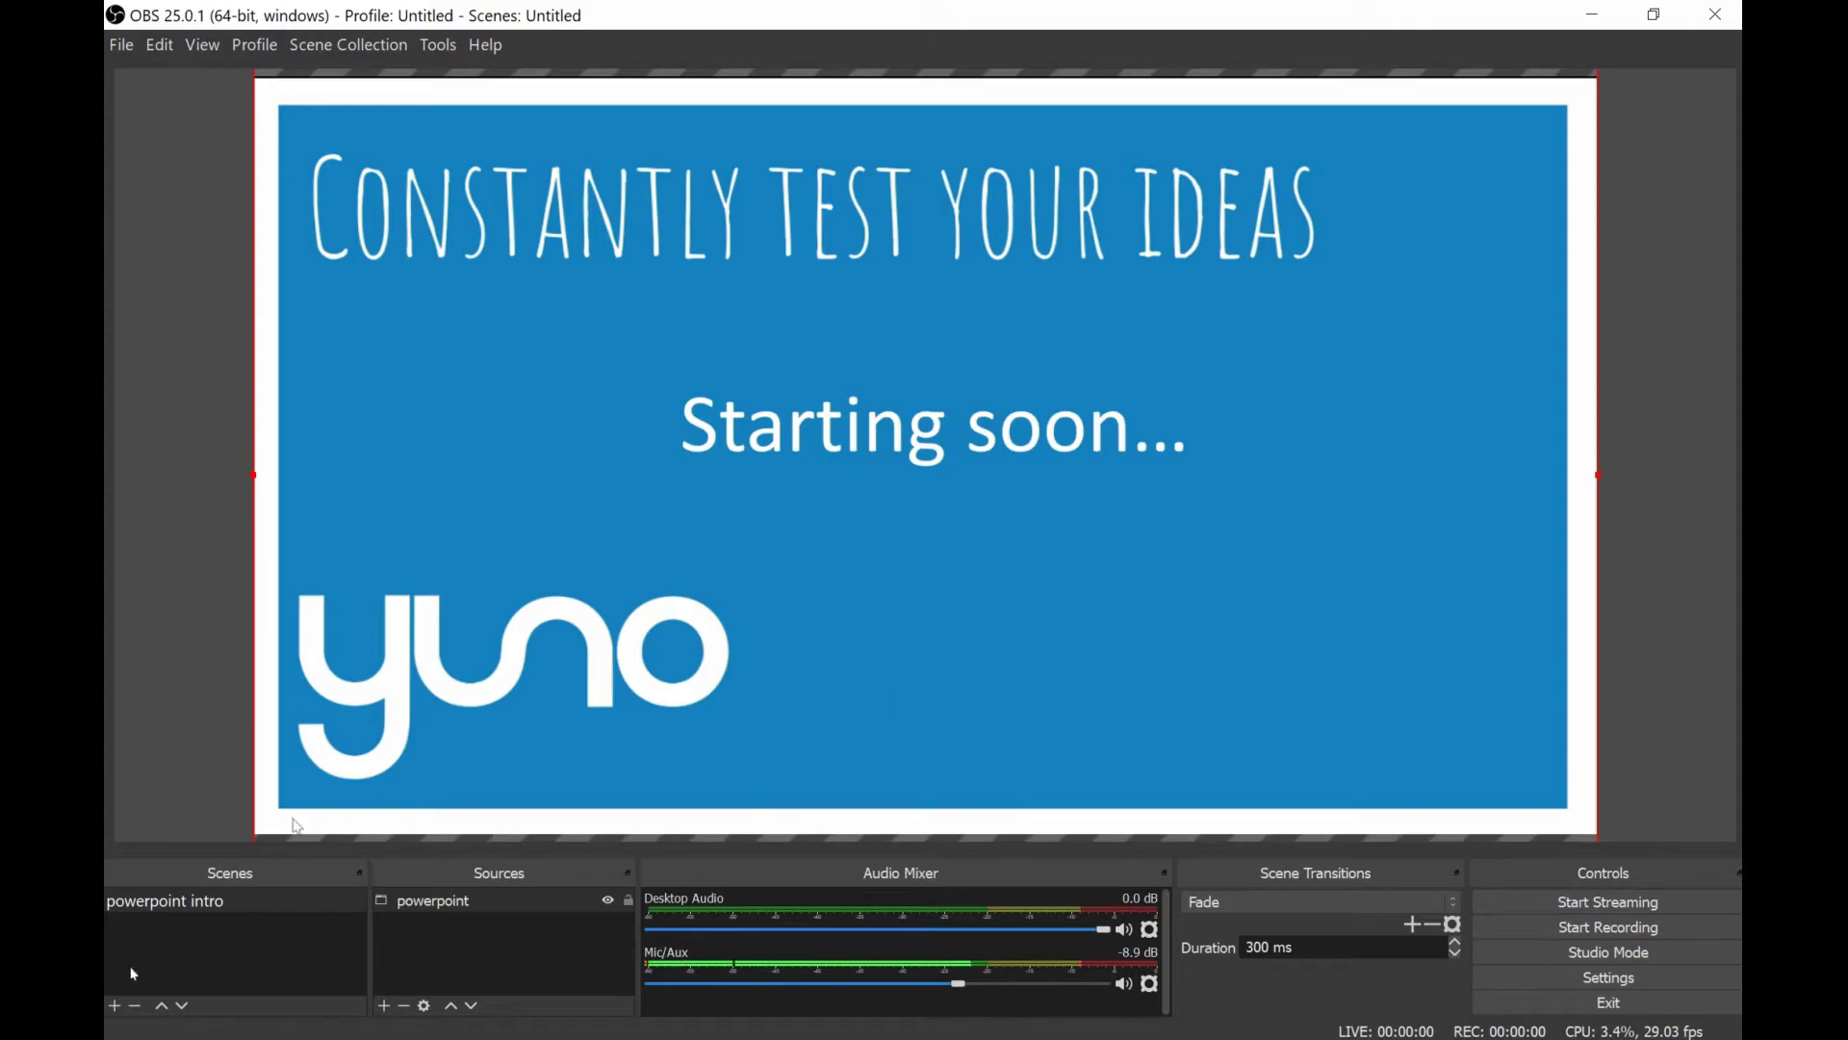
# Add a new scene named "powerpoint and window".
pyautogui.click(115, 1006)
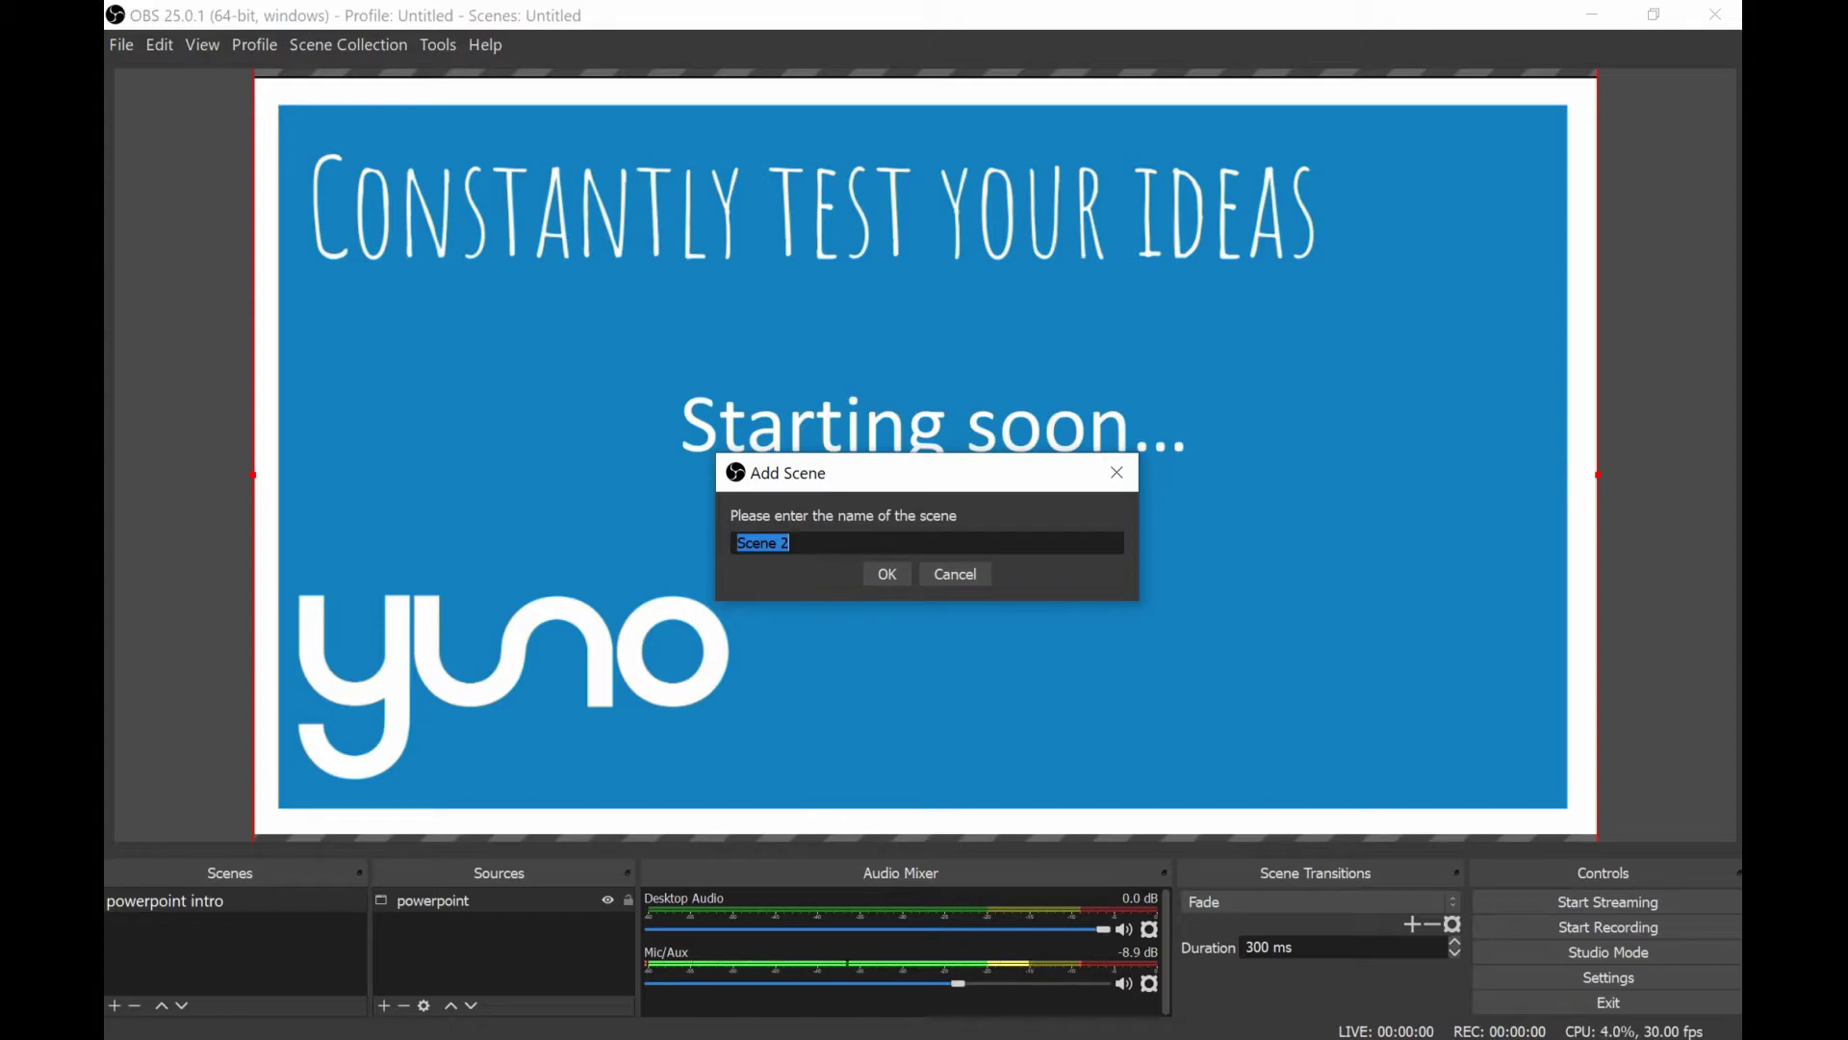
pyautogui.write('po')
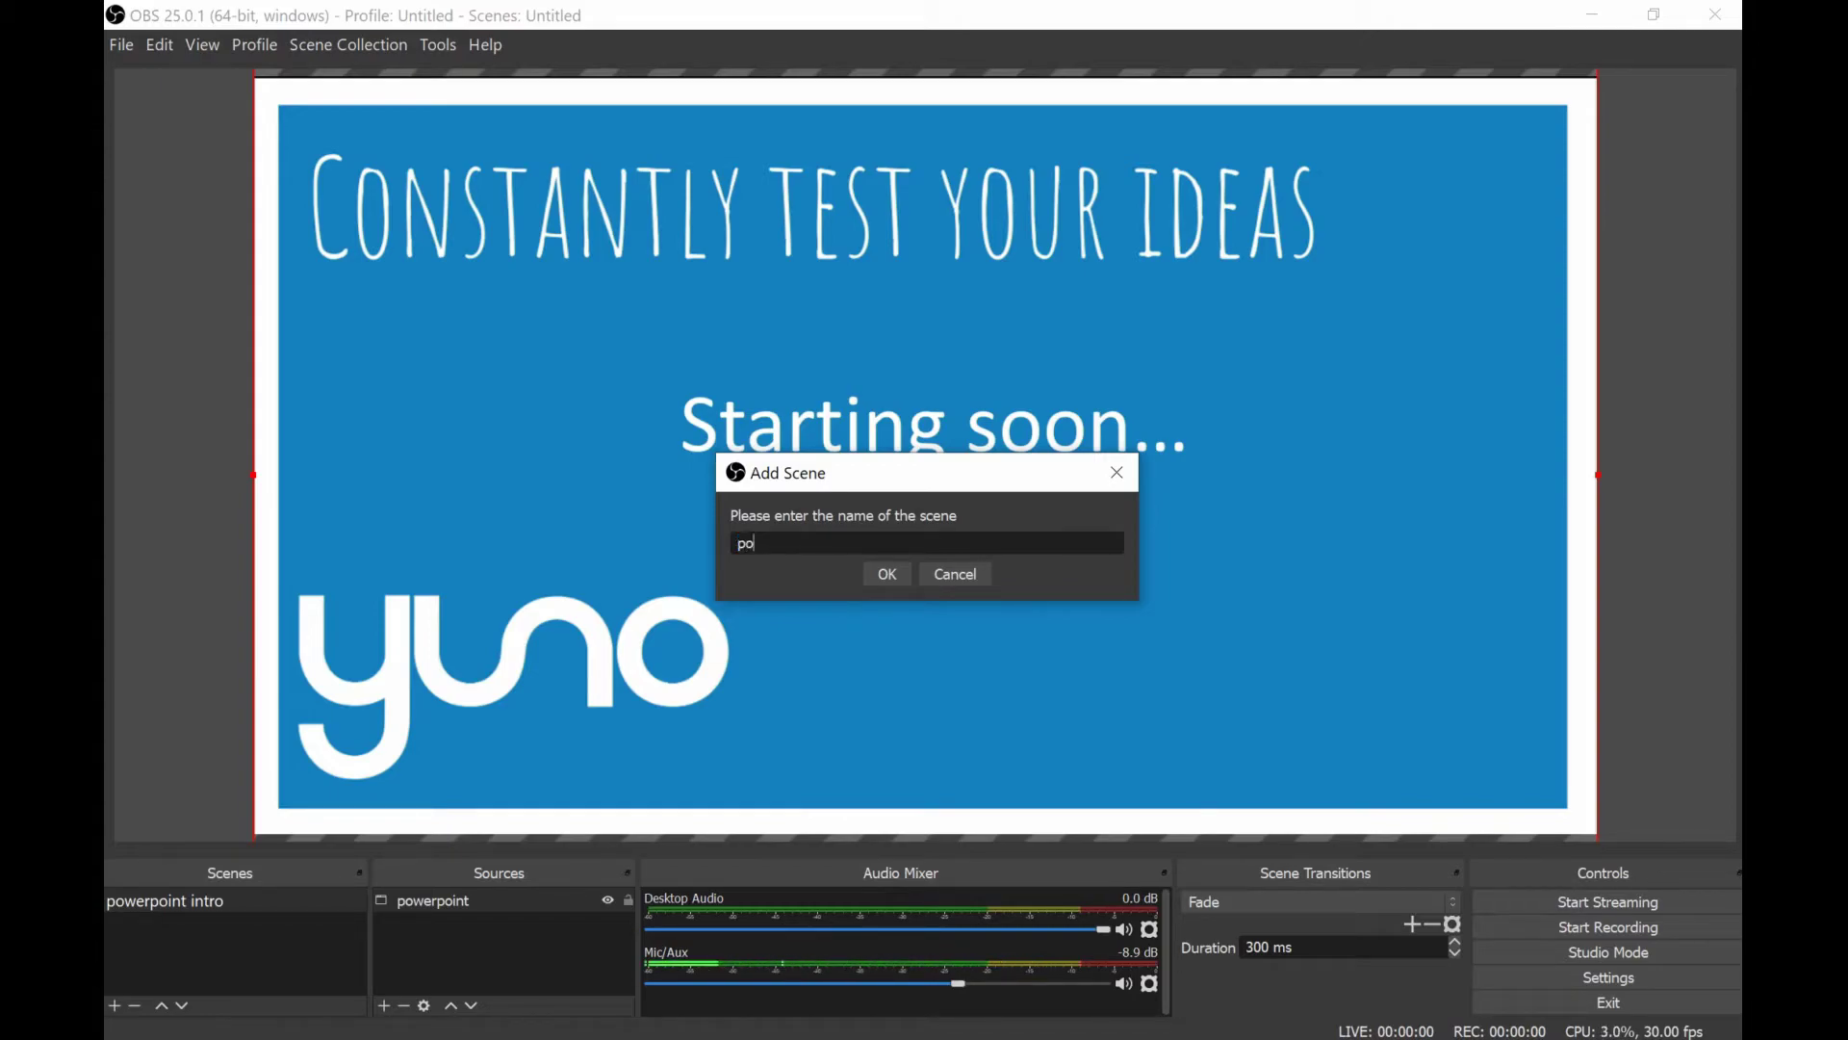
pyautogui.write('werpoint and window')
pyautogui.click(890, 576)
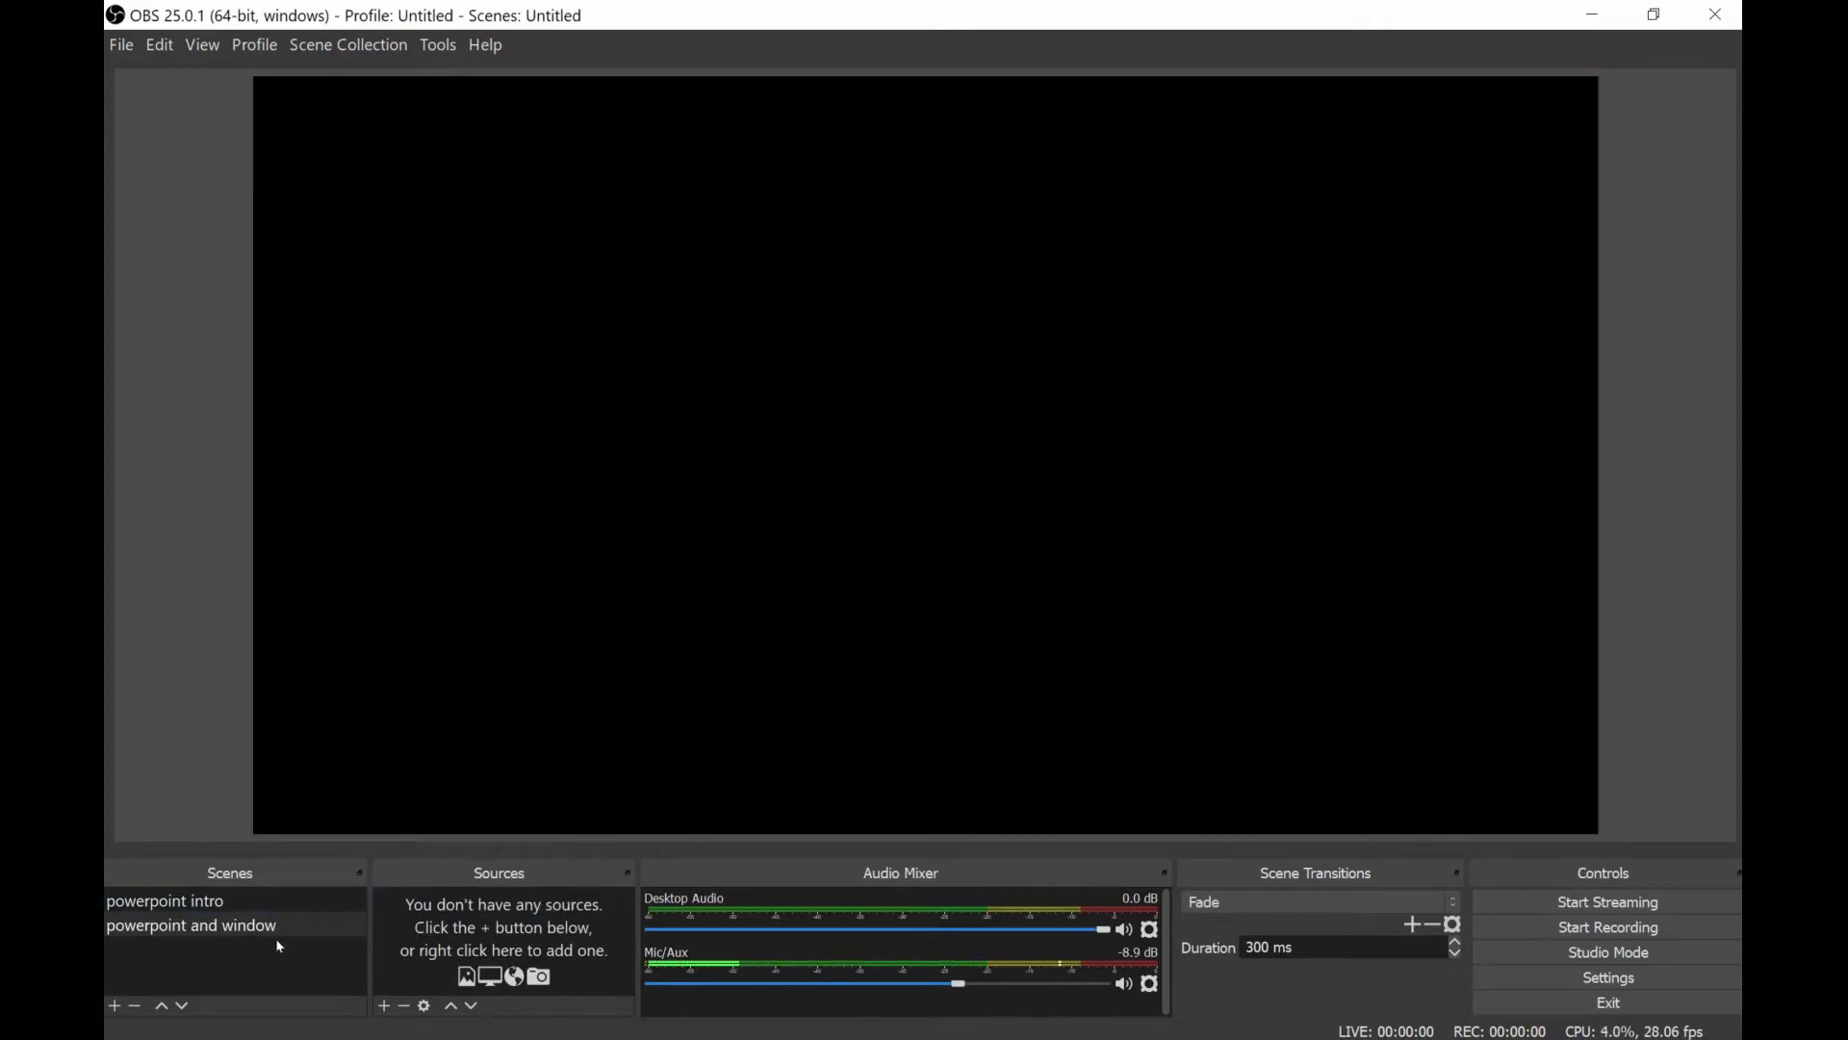
# Copy the powerpoint source from the "powerpoint intro" scene and paste it as a duplicate into "powerpoint and window".
pyautogui.click(385, 1007)
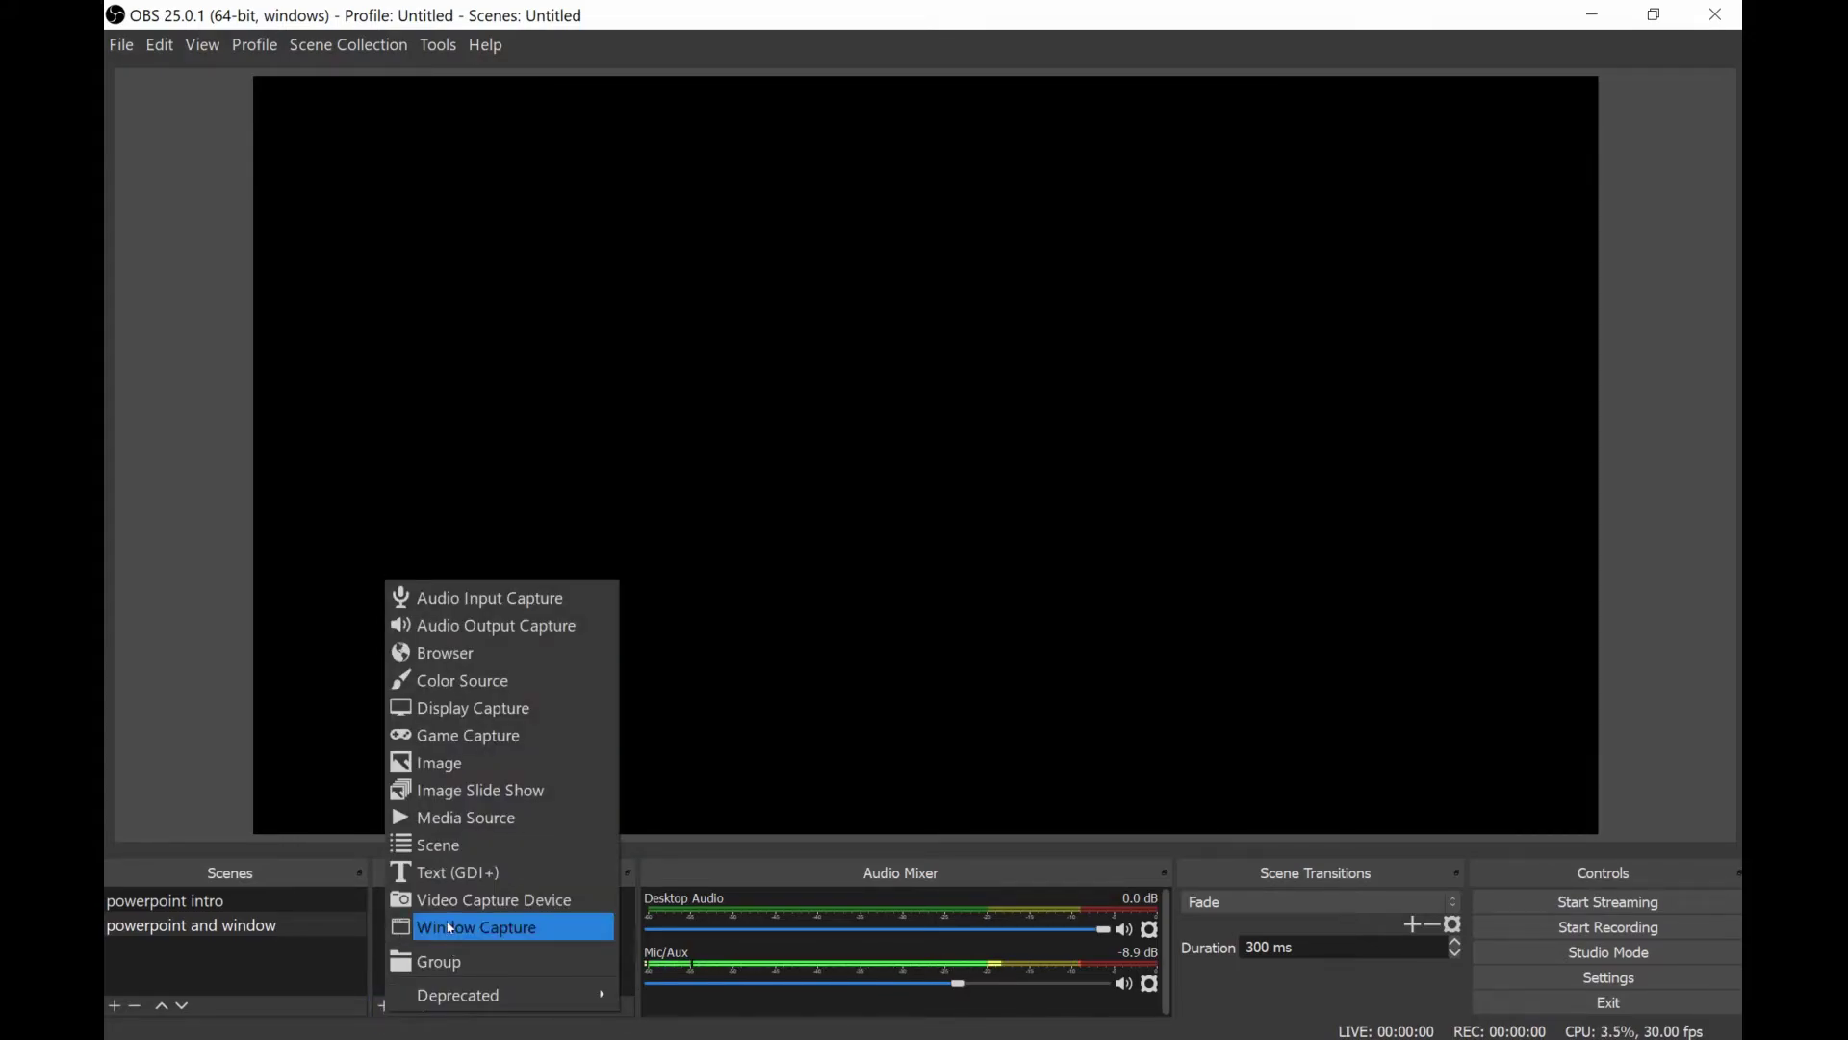
pyautogui.click(271, 903)
pyautogui.click(272, 903)
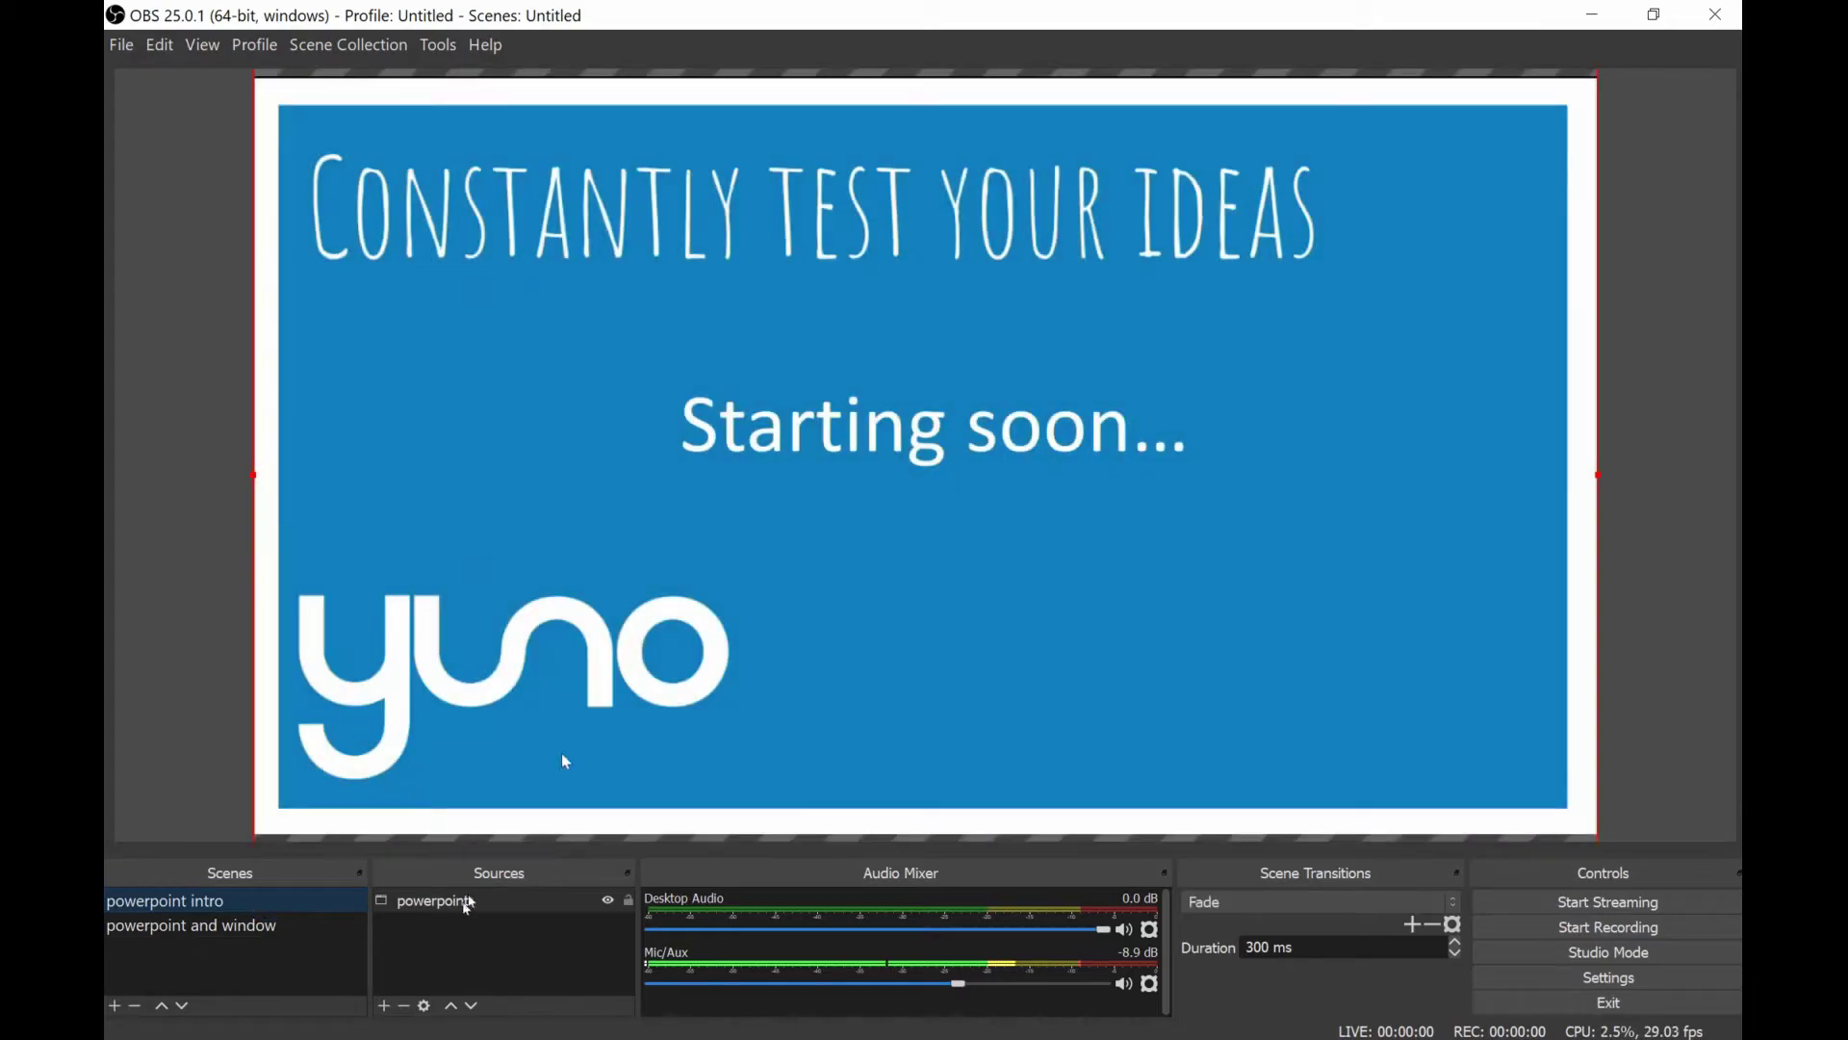
pyautogui.rightClick(466, 900)
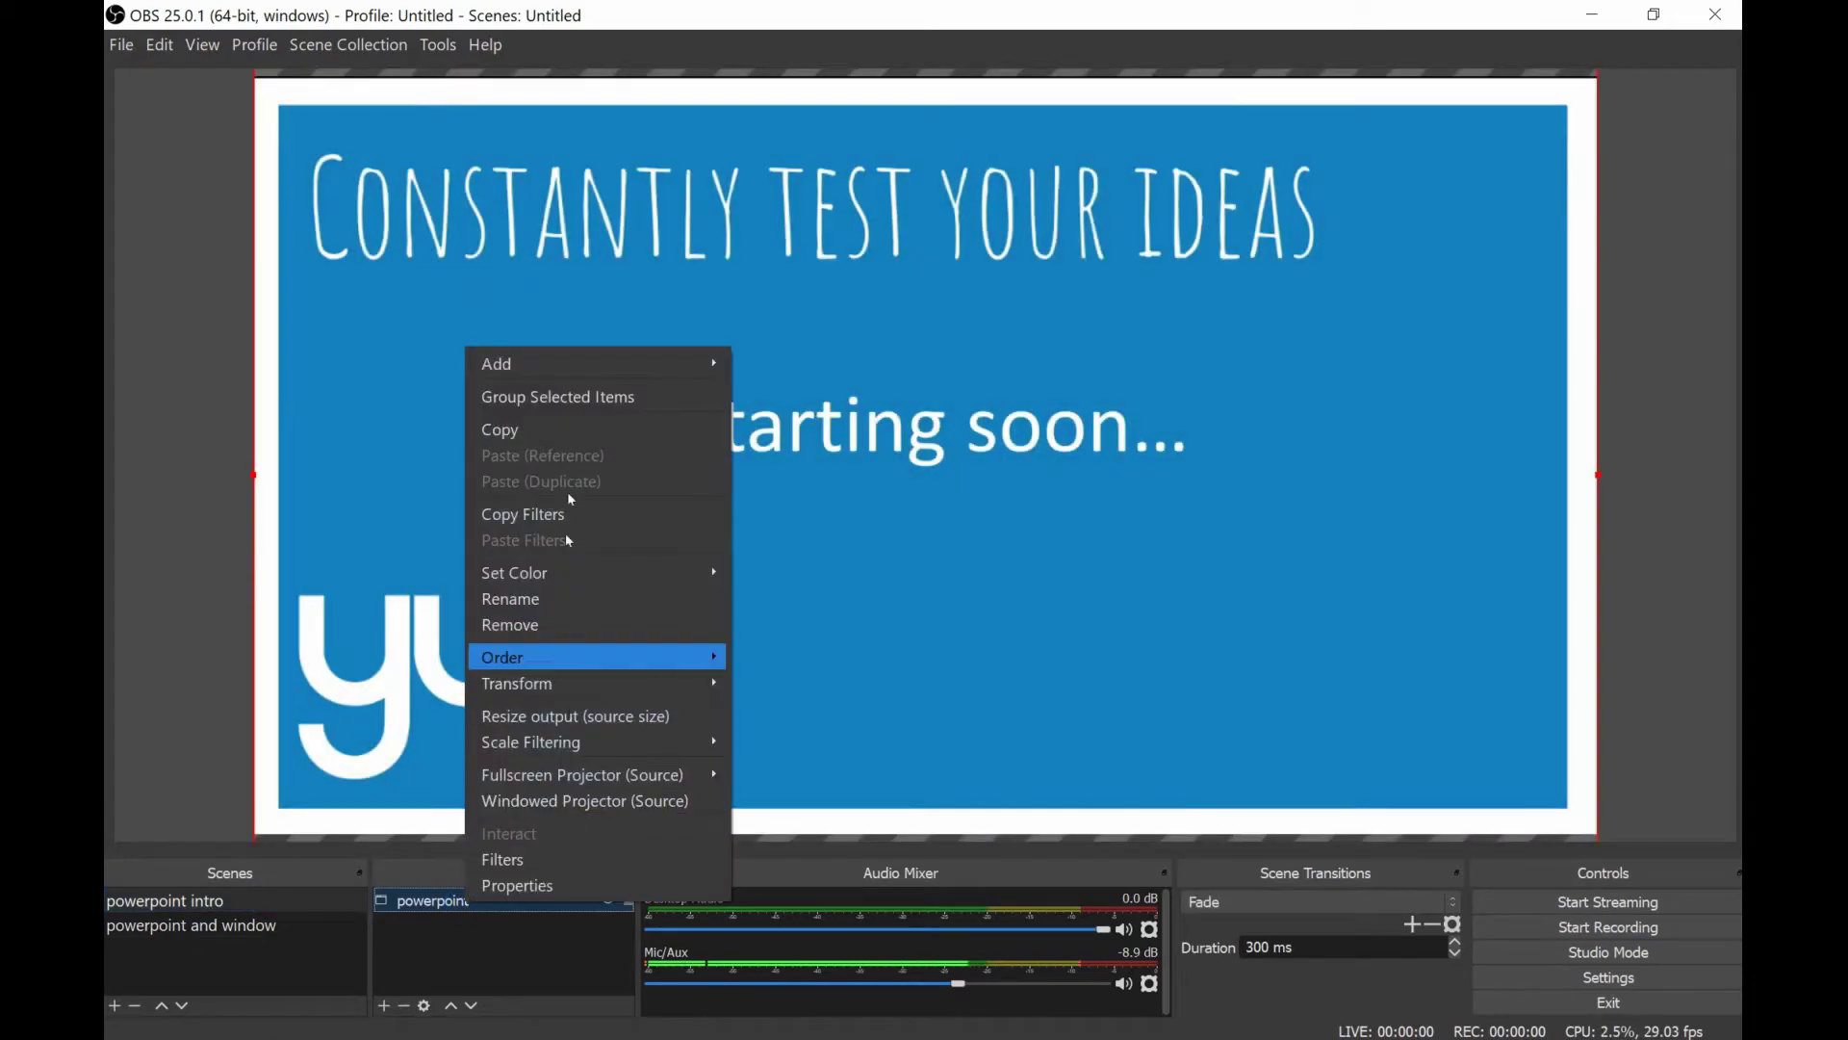
pyautogui.click(556, 430)
pyautogui.click(188, 927)
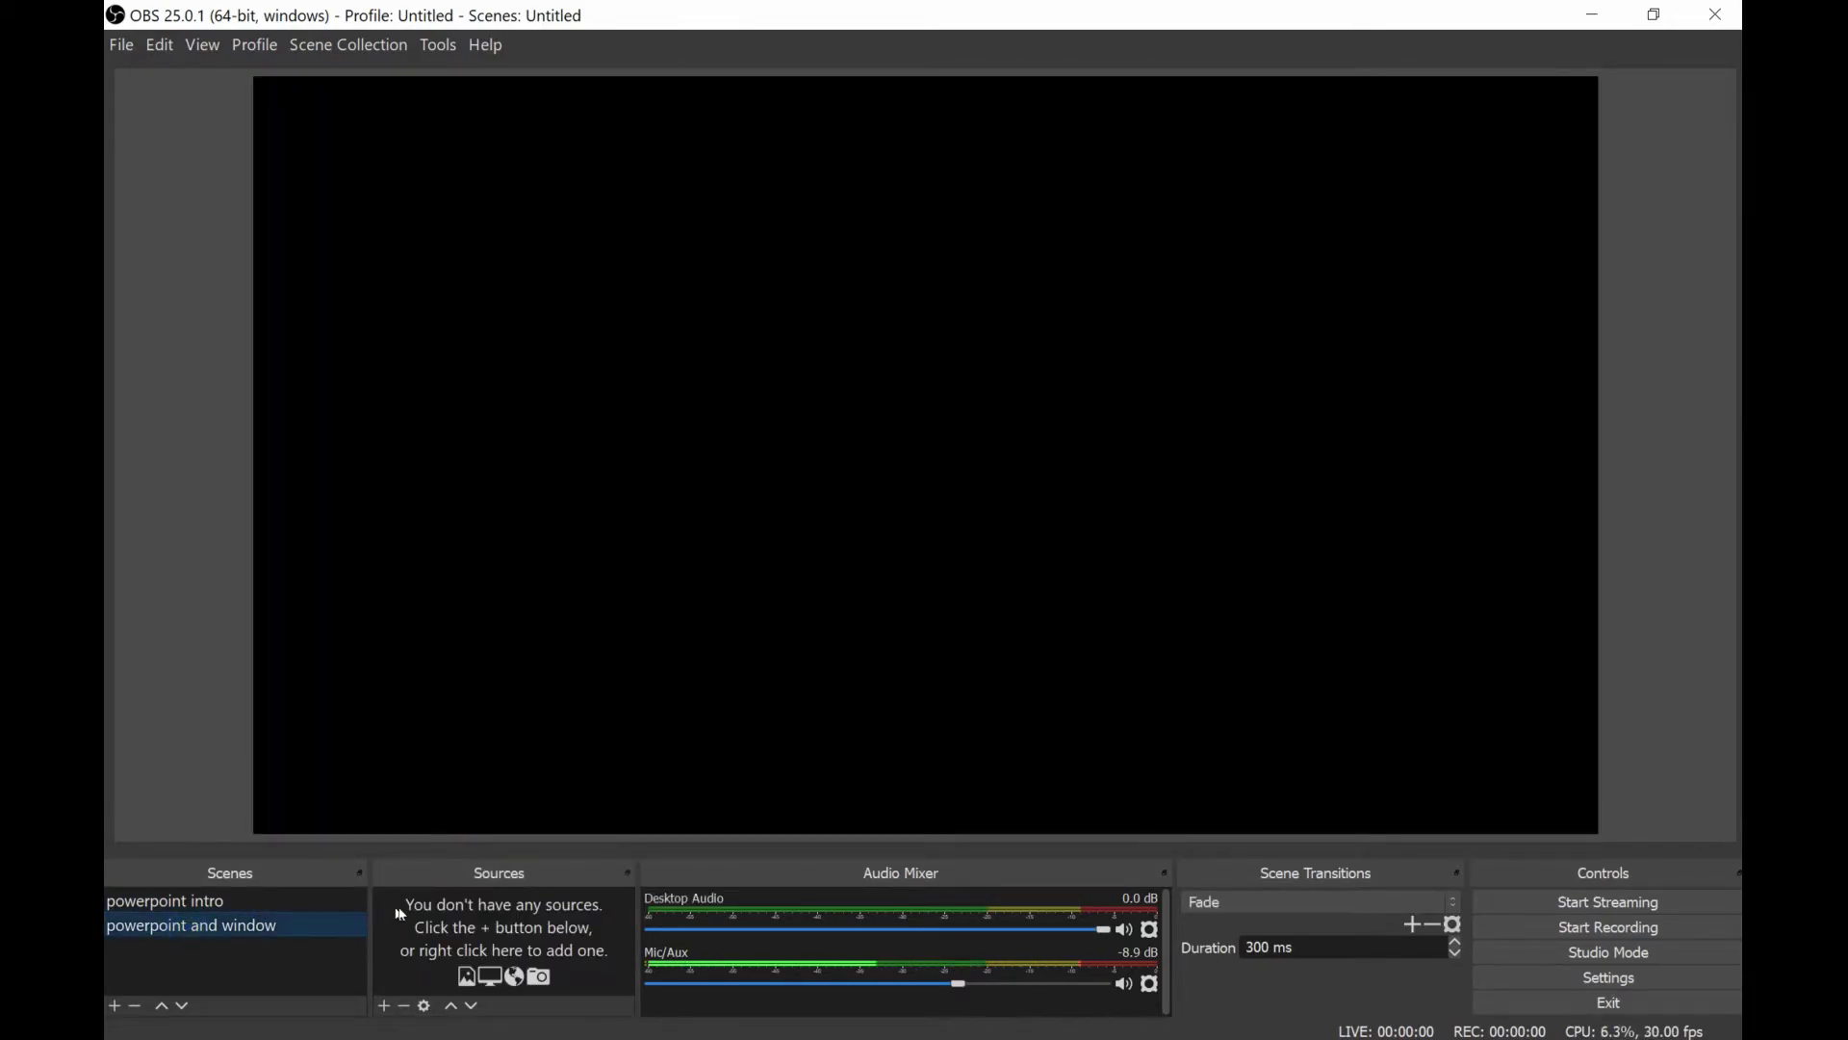
pyautogui.rightClick(403, 910)
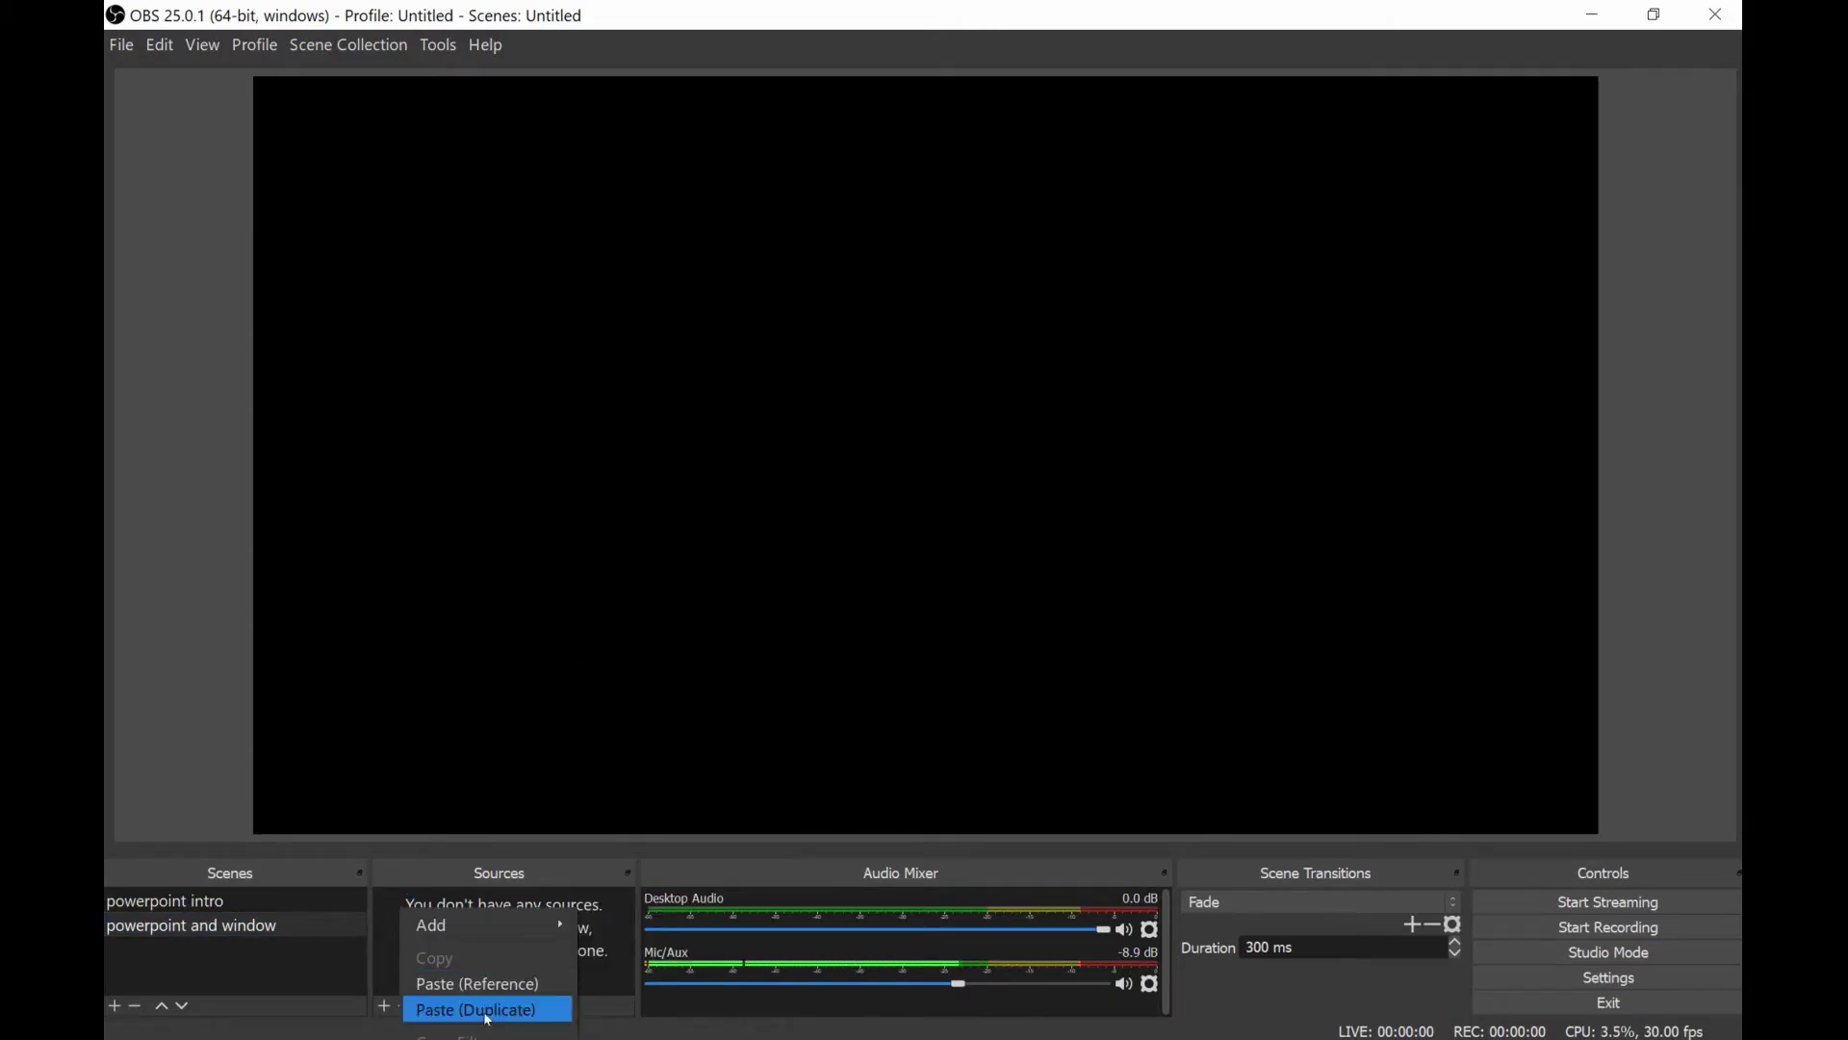
pyautogui.click(489, 1011)
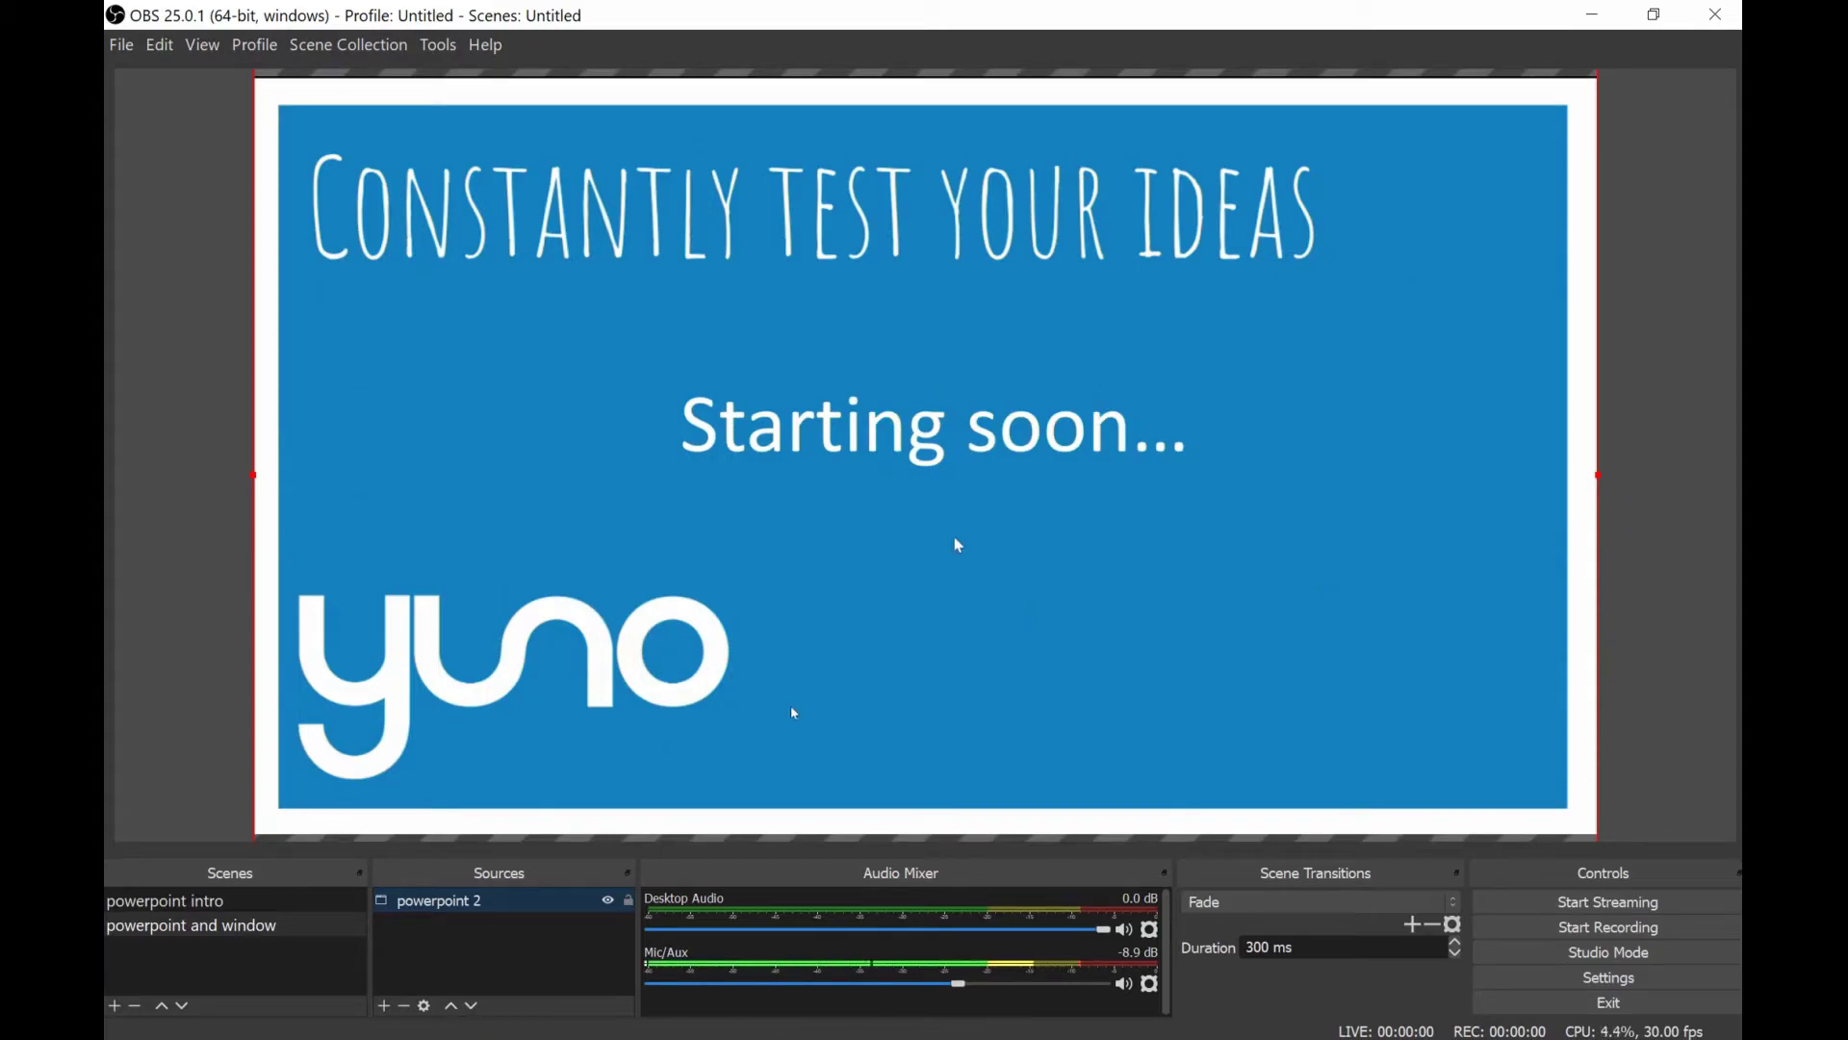
# Deselect the duplicated source and open the list of source types for the "powerpoint and window" scene.
pyautogui.click(422, 959)
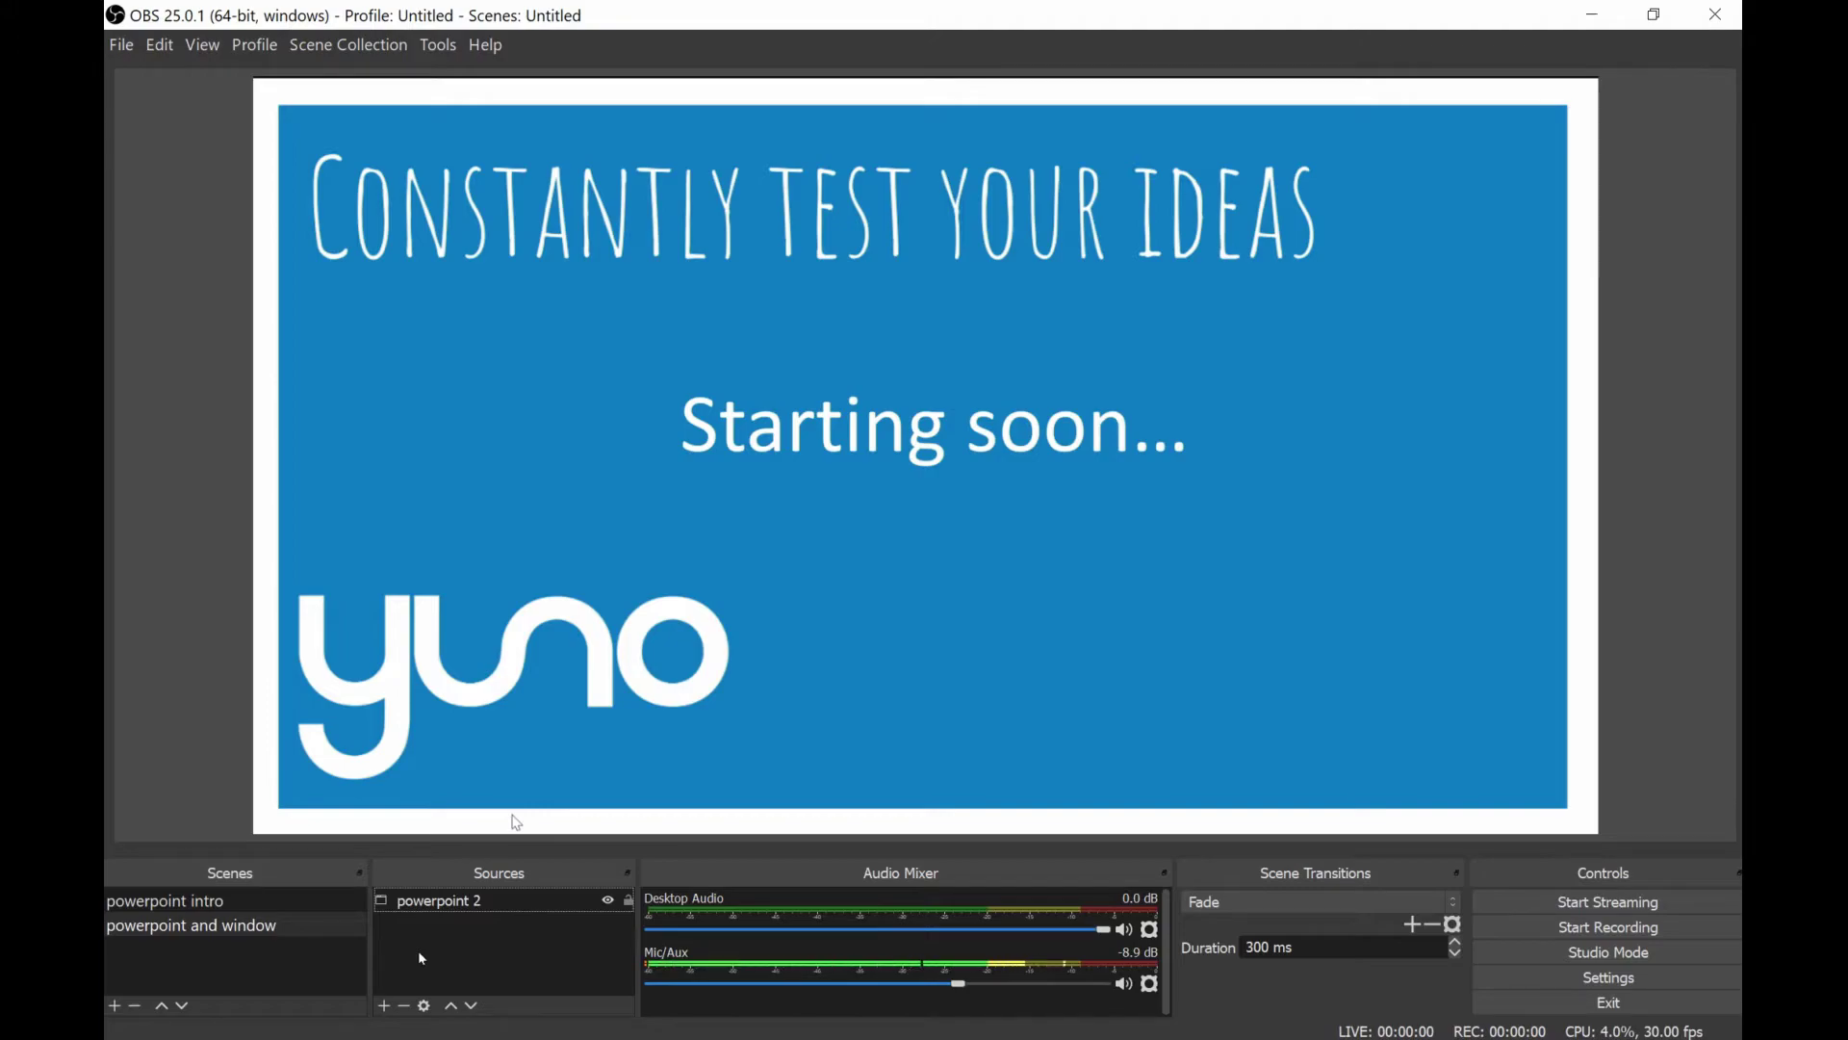
pyautogui.click(386, 1008)
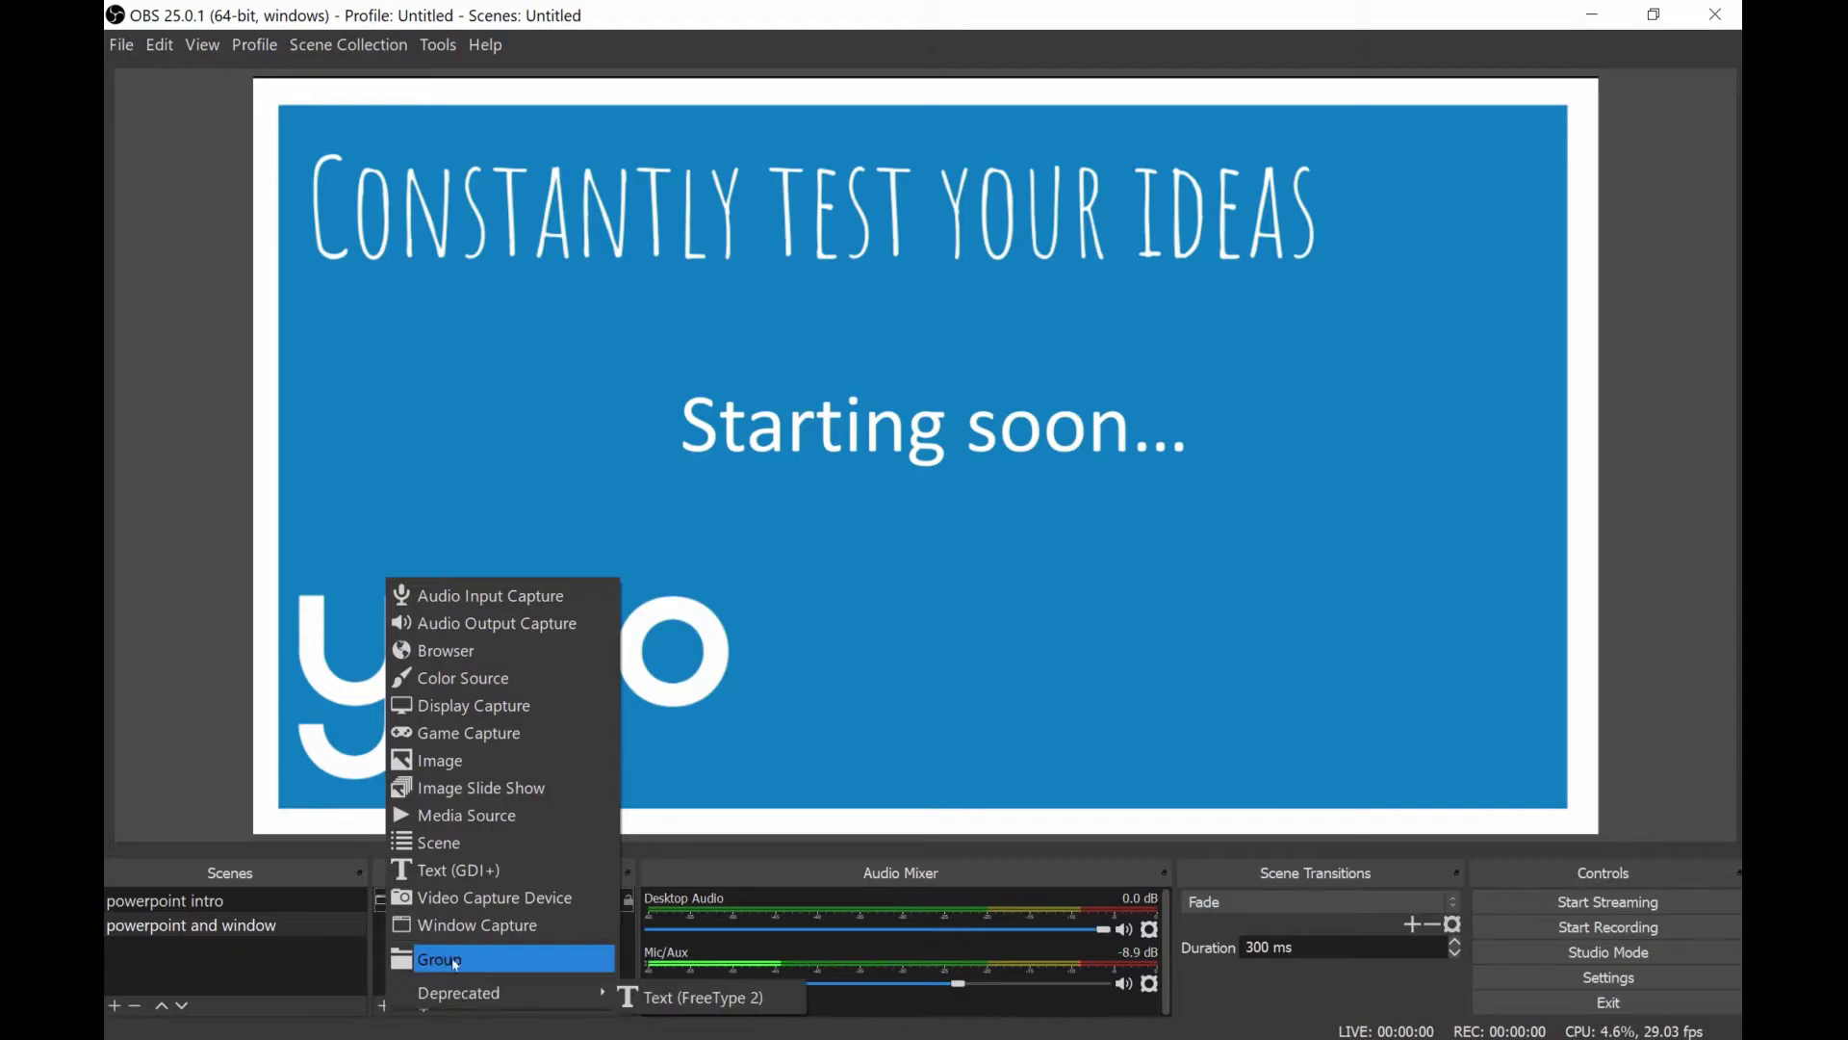
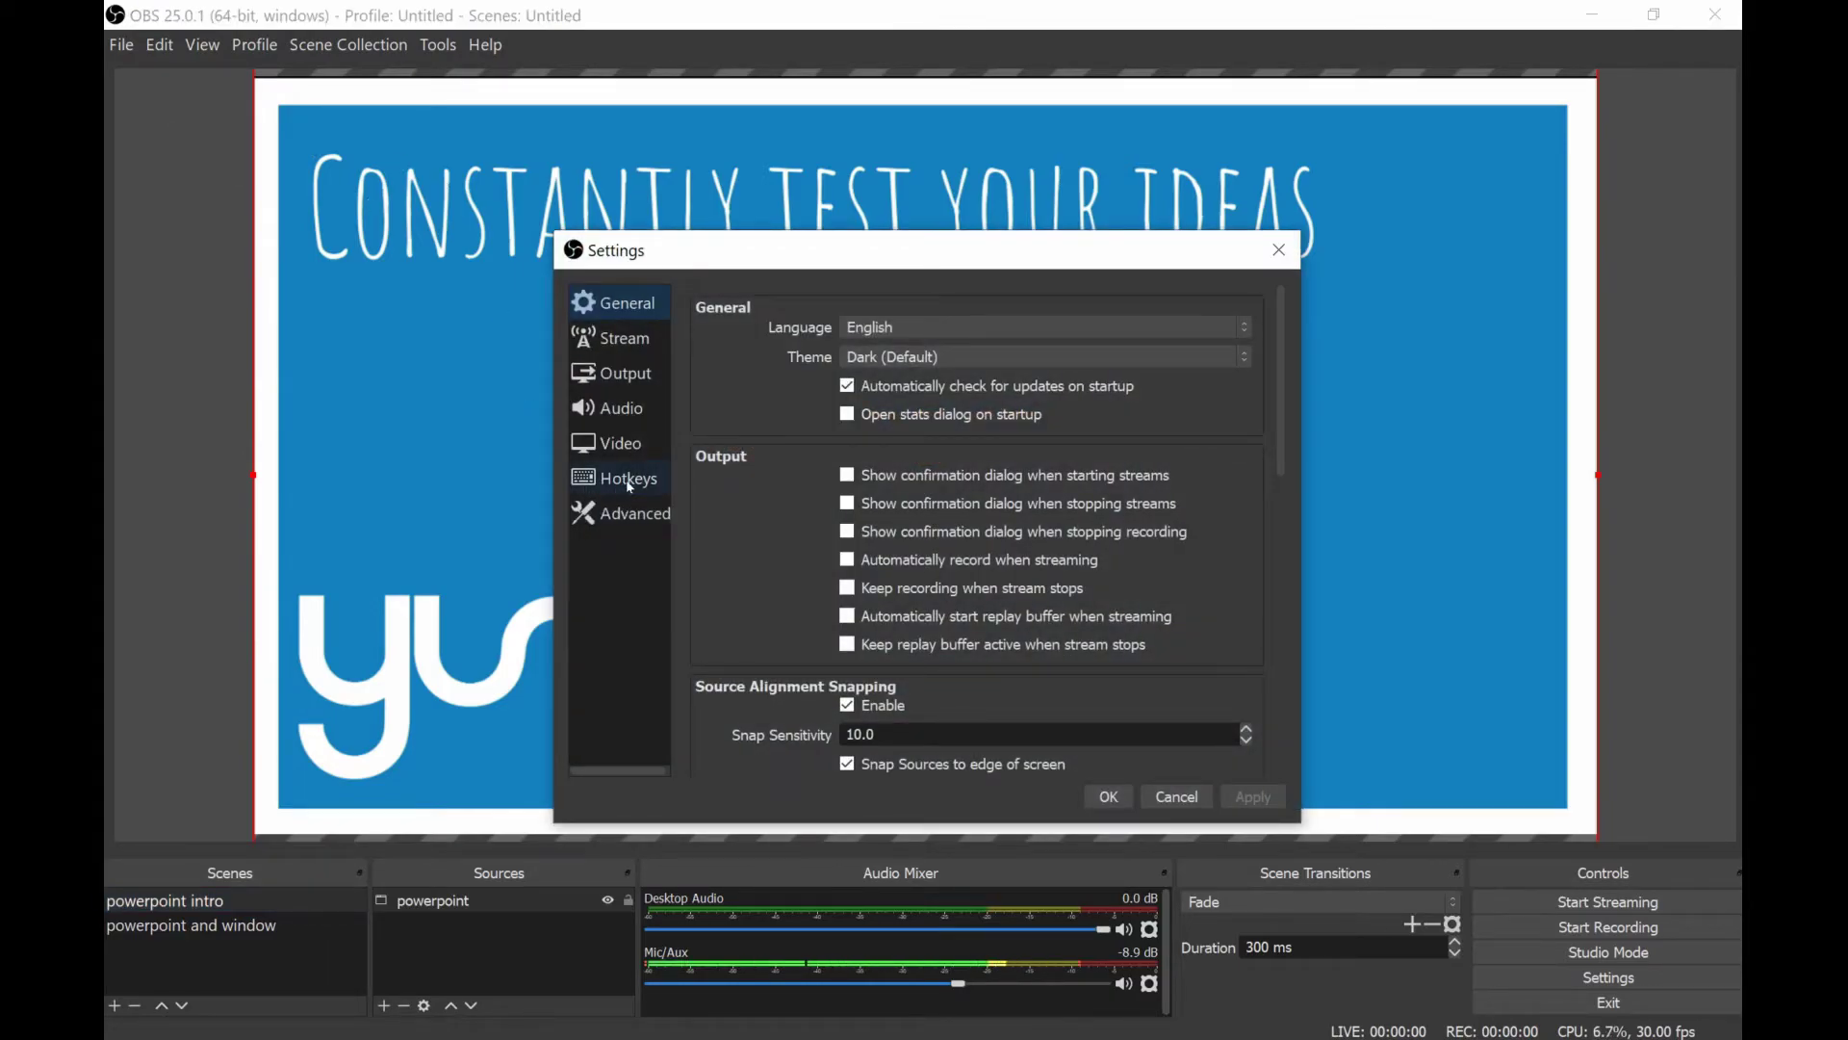
# Examine the Hotkeys settings and highlight the "Switch to scene" hotkey of the "powerpoint intro" scene.
pyautogui.click(631, 486)
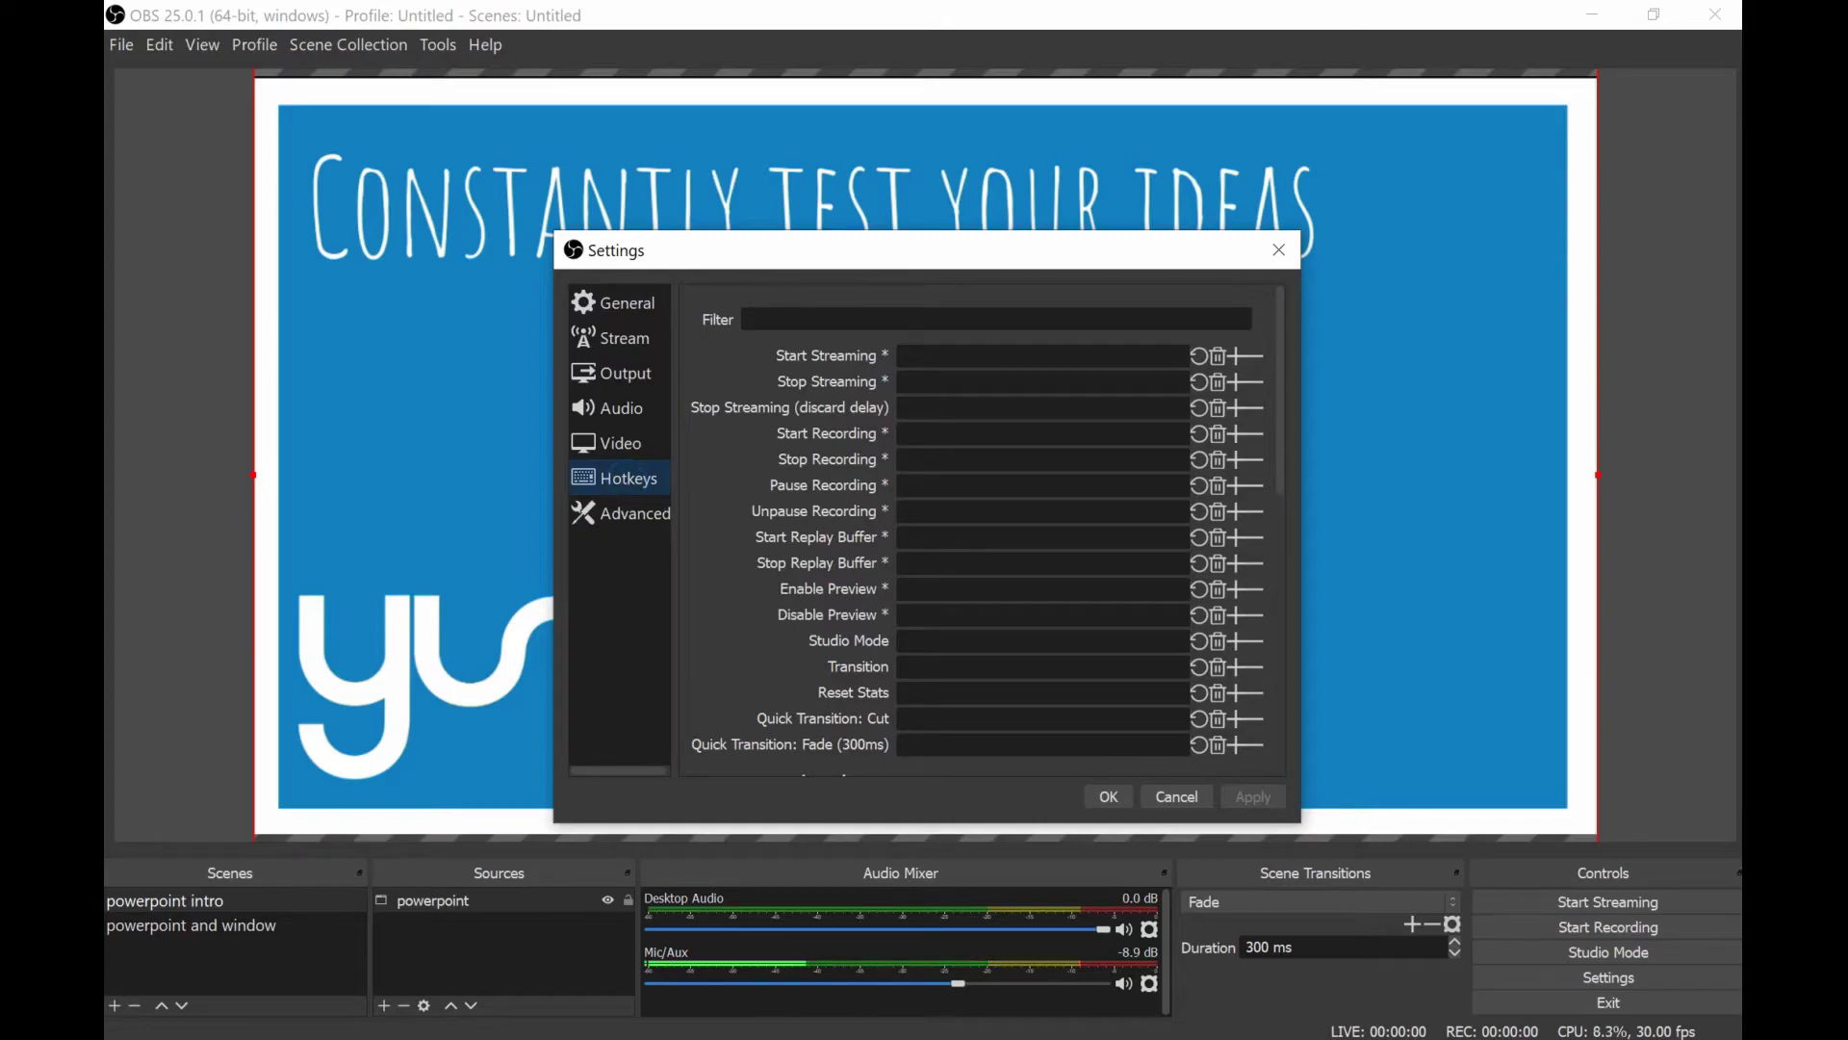
pyautogui.scroll(-5, 987, 530)
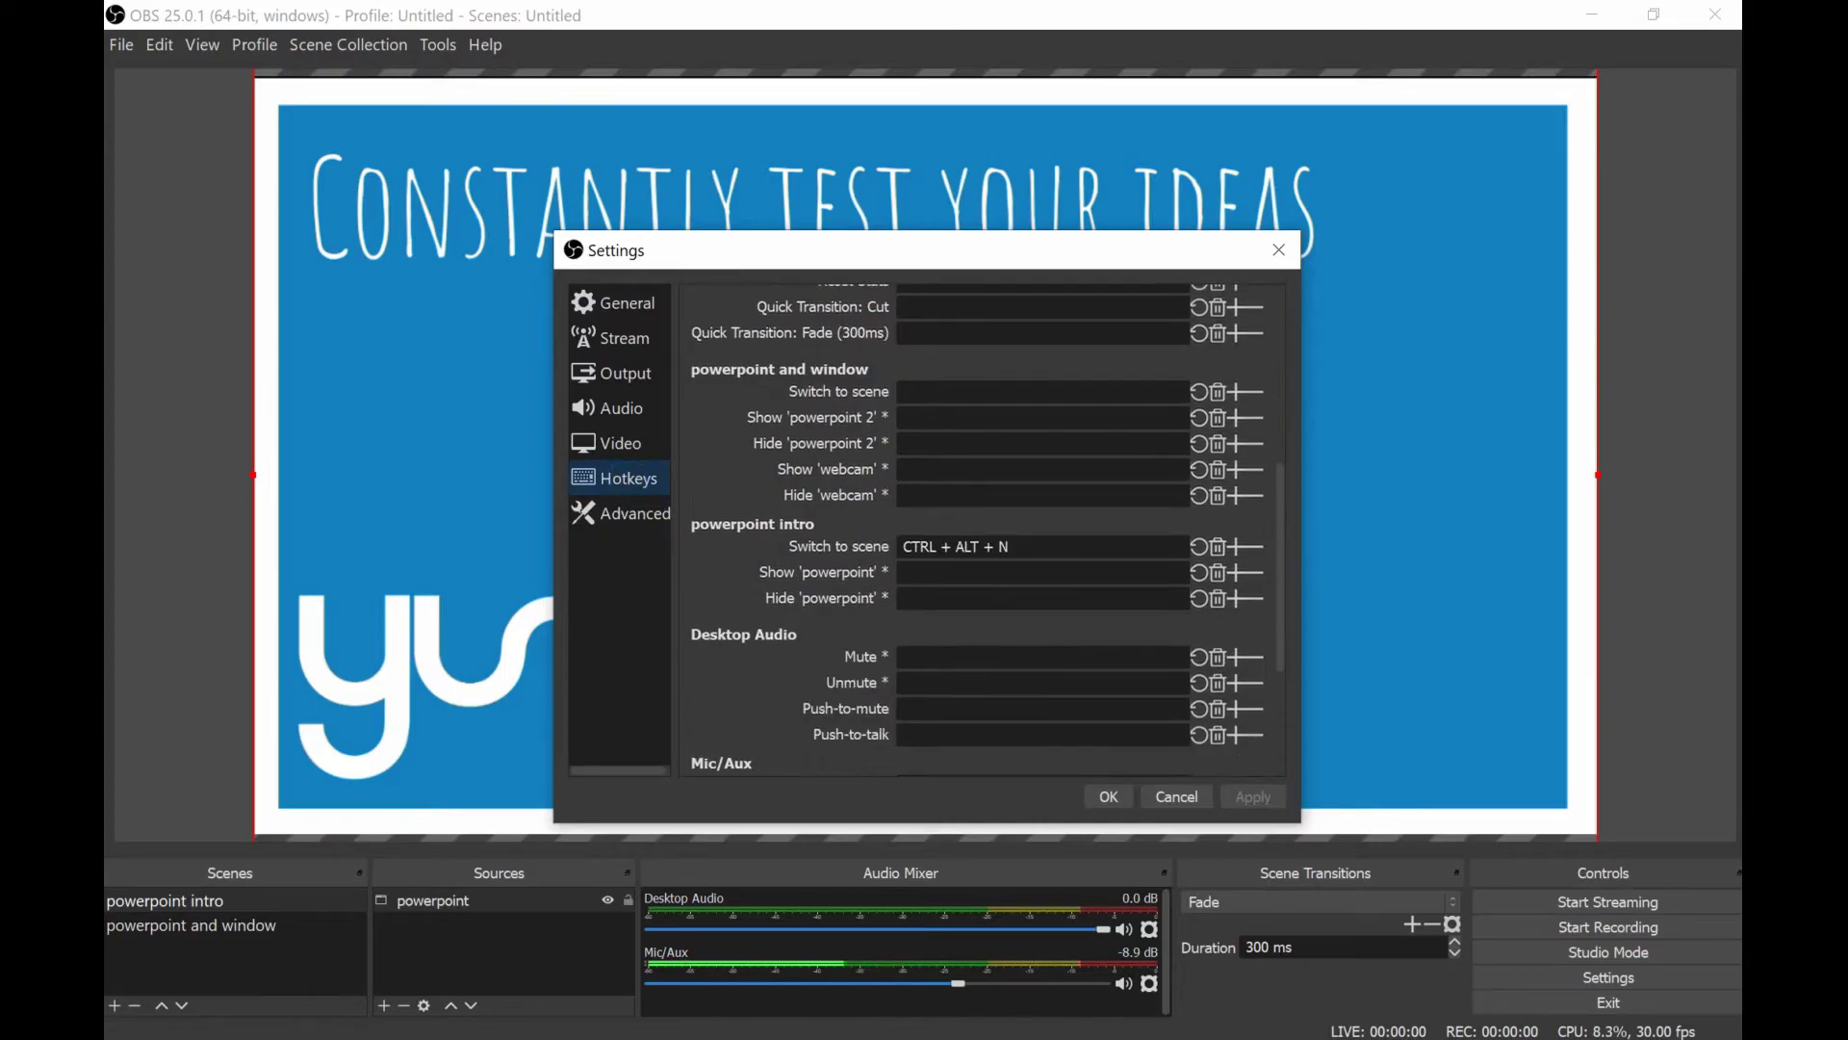
pyautogui.scroll(-3, 986, 529)
pyautogui.scroll(3, 987, 529)
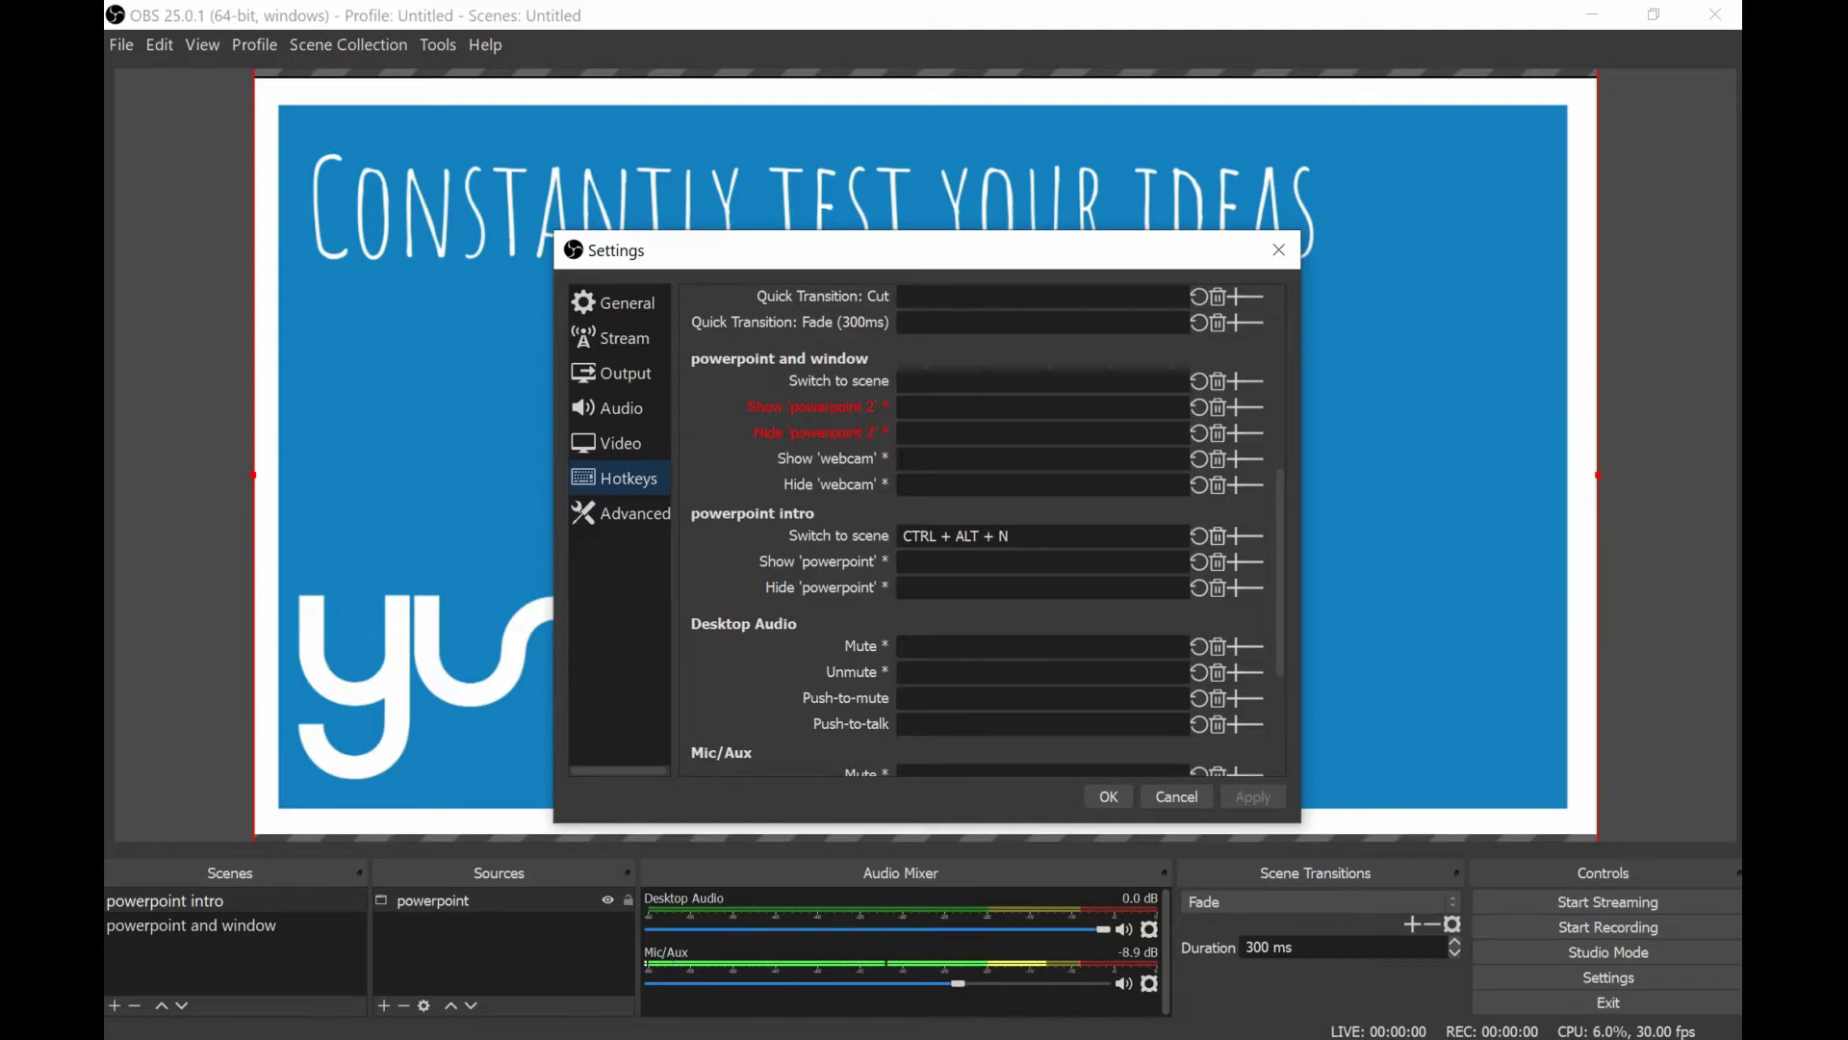
pyautogui.moveTo(1023, 536); pyautogui.dragTo(911, 536)
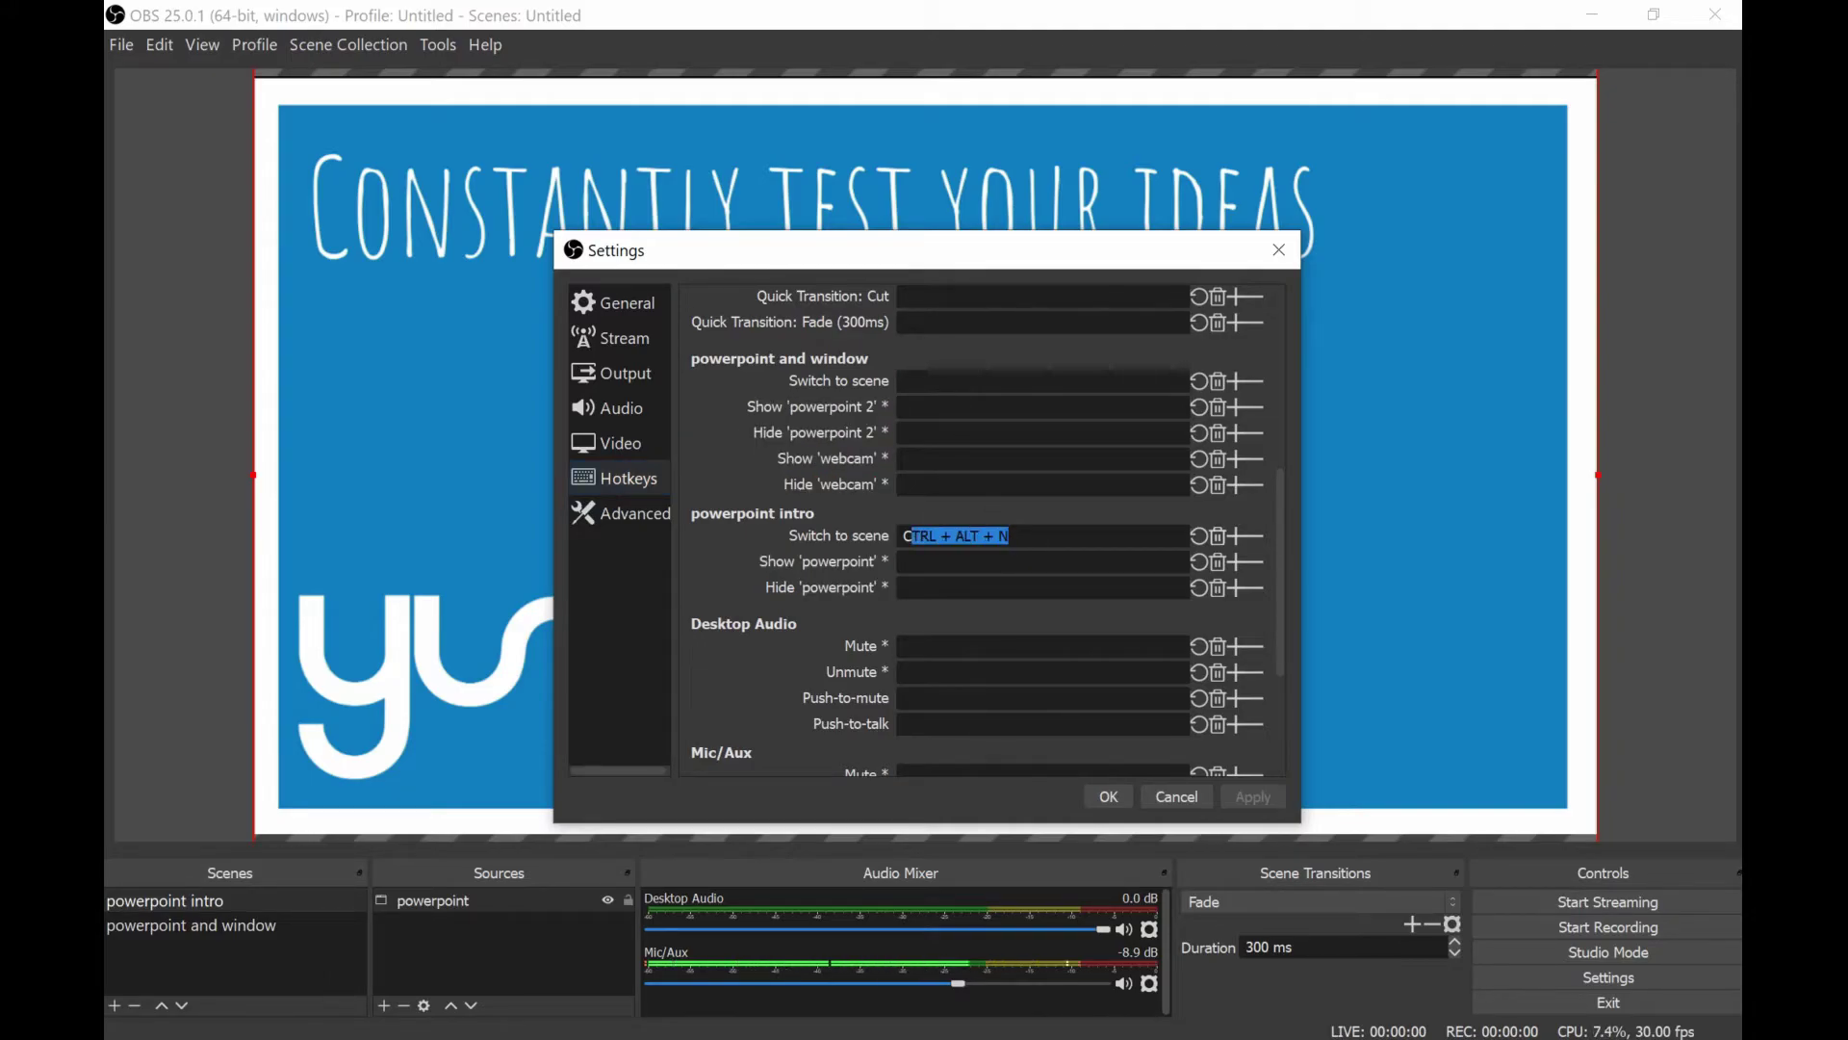
# Set the "Switch to scene" hotkeys to CTRL + ALT + V for "powerpoint intro" and CTRL + ALT + B for "powerpoint and window", and apply them.
pyautogui.press('ctrl')
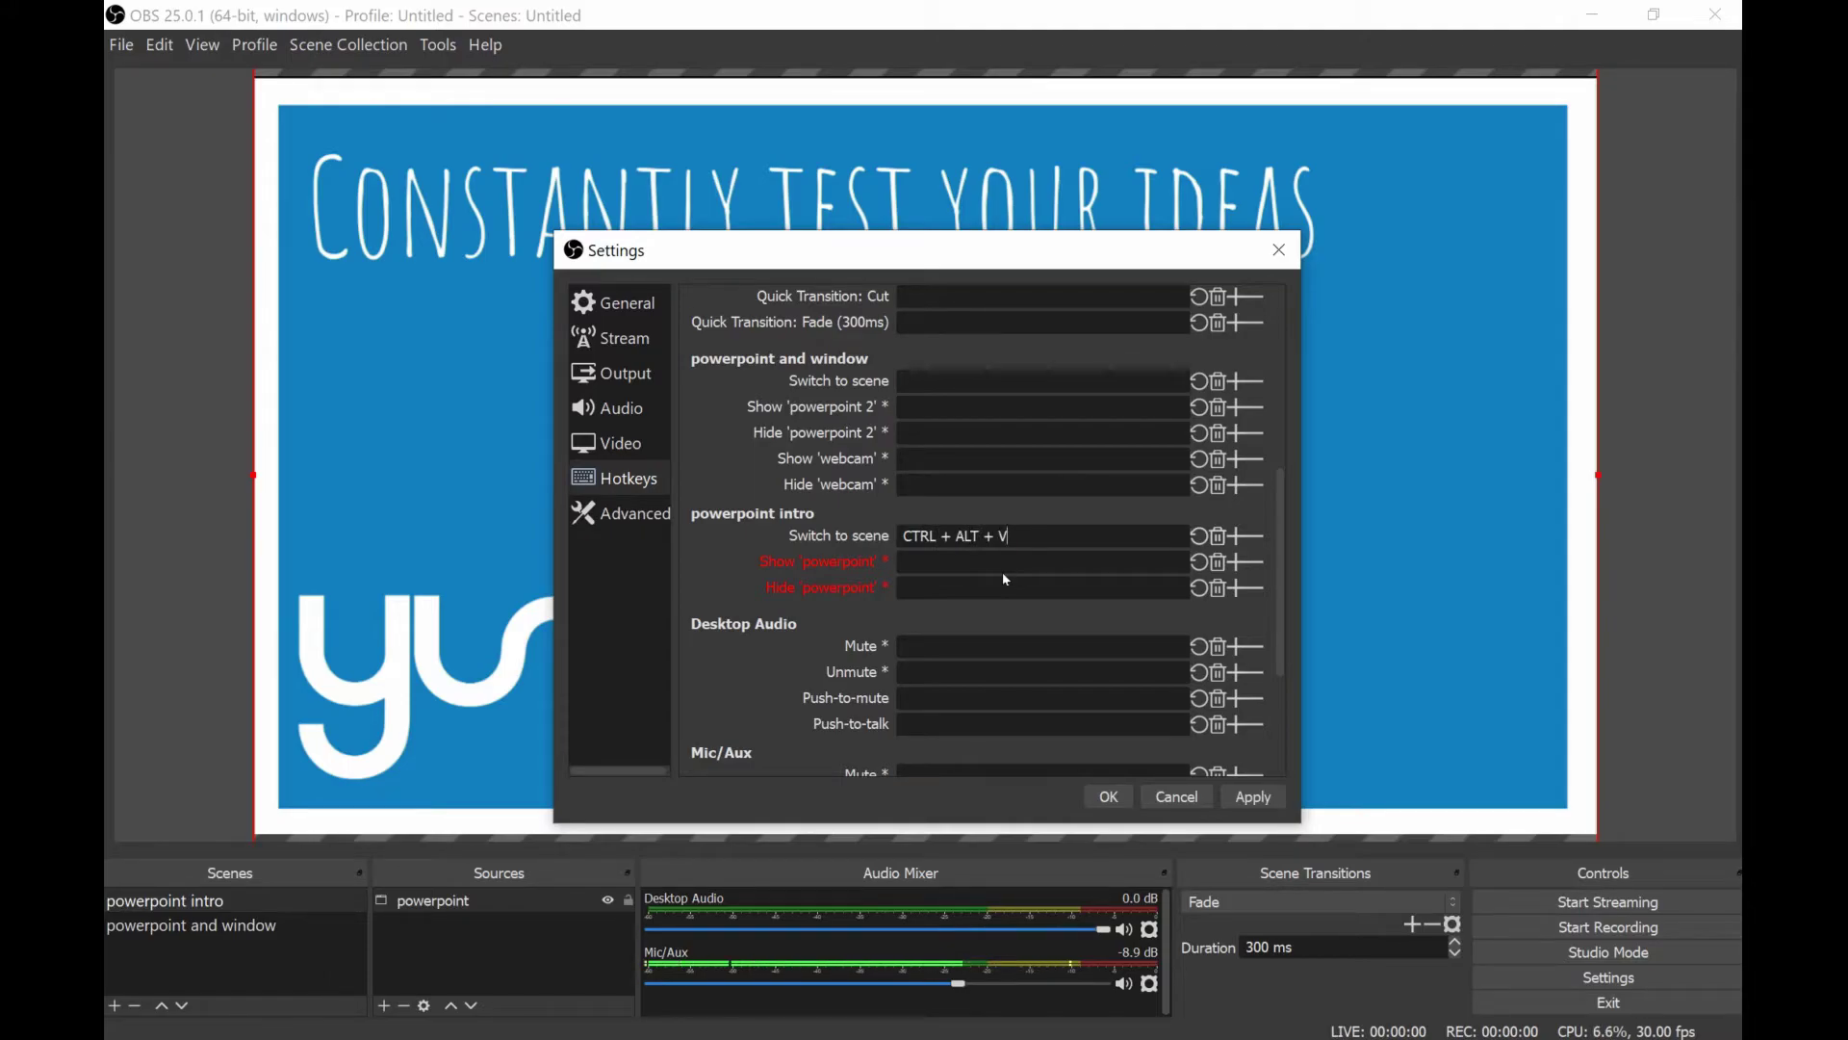
pyautogui.click(1030, 382)
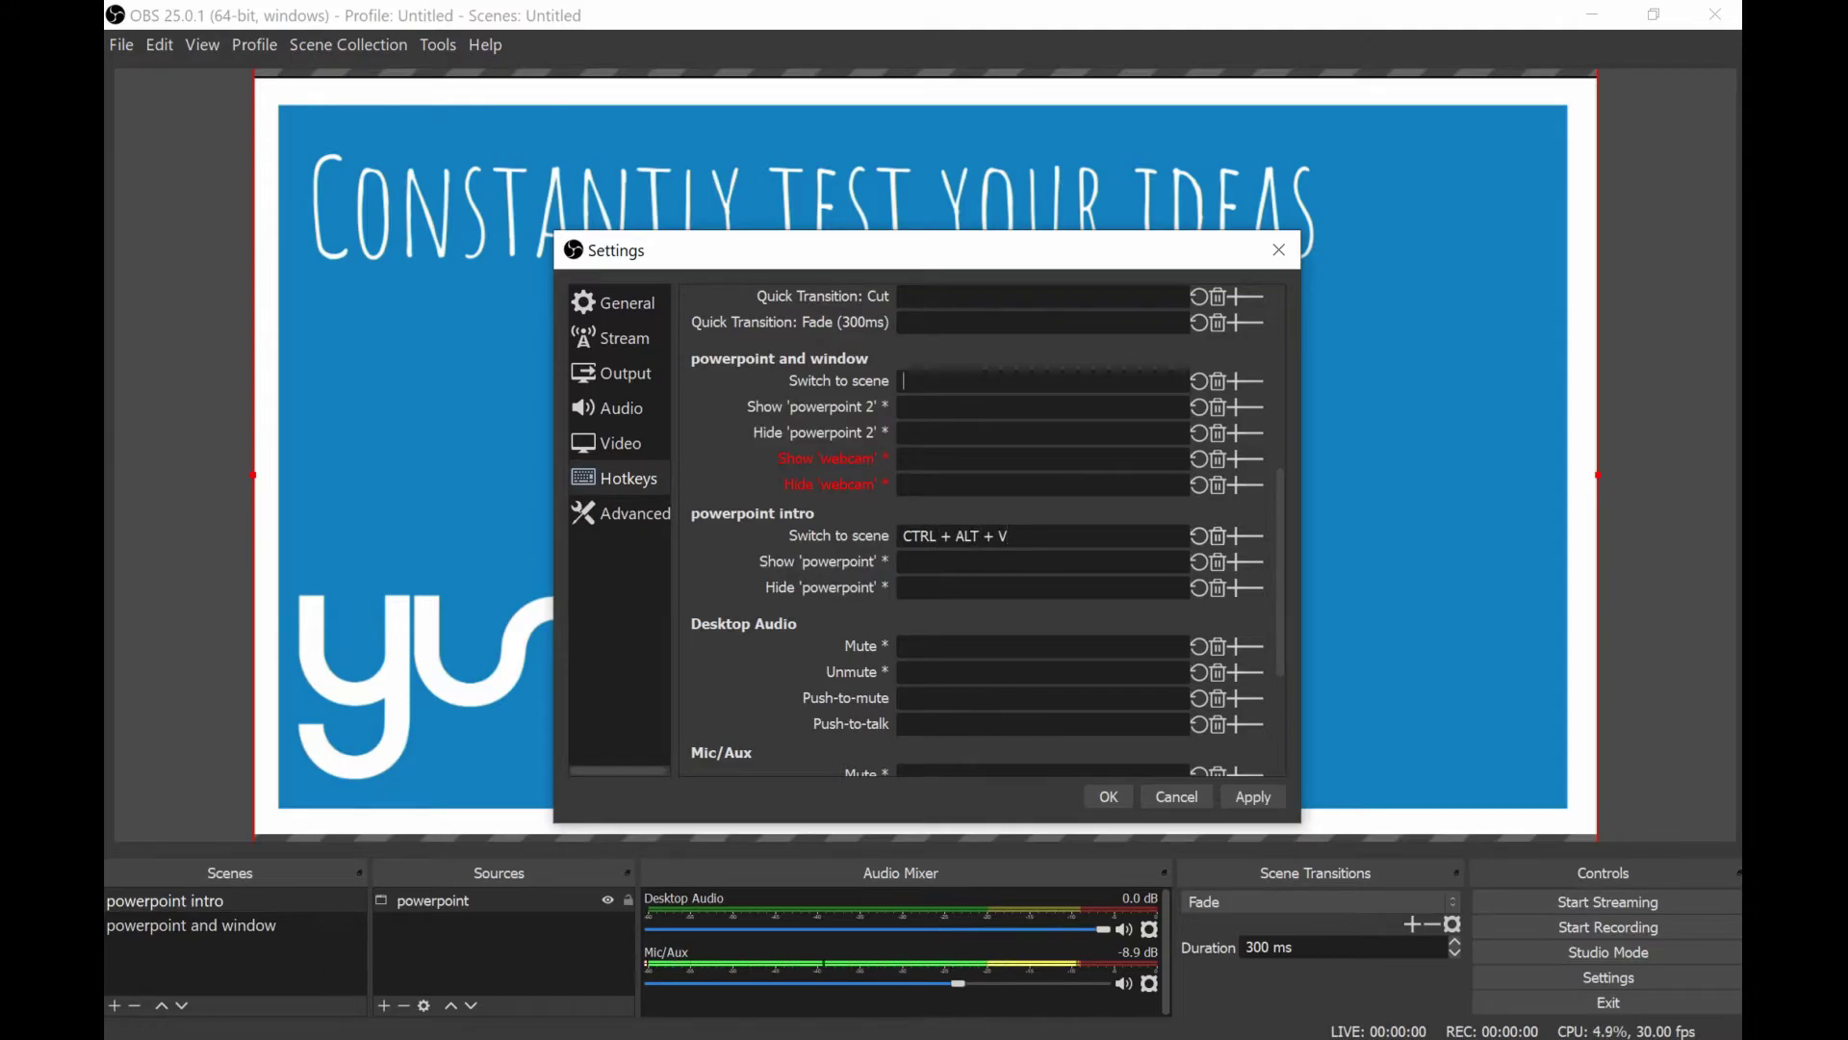
pyautogui.press('ctrl')
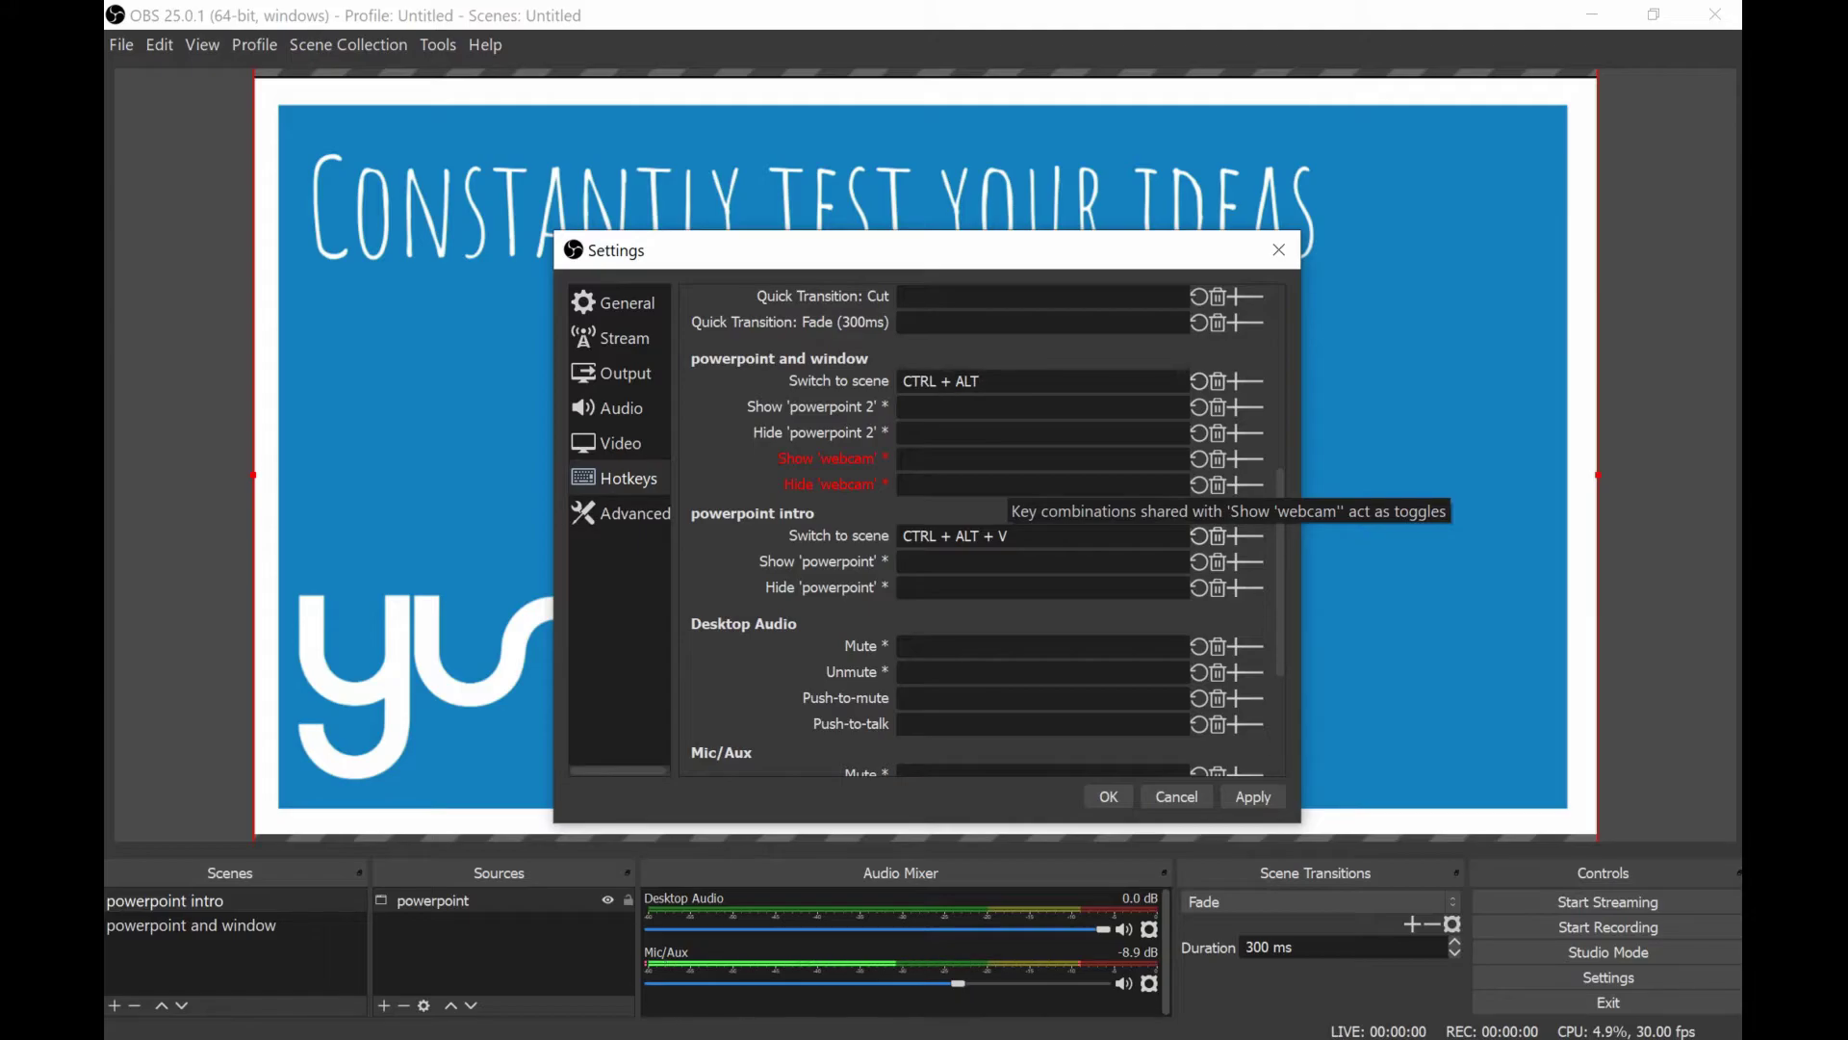
pyautogui.hotkey('ctrl', 'alt', 'b')
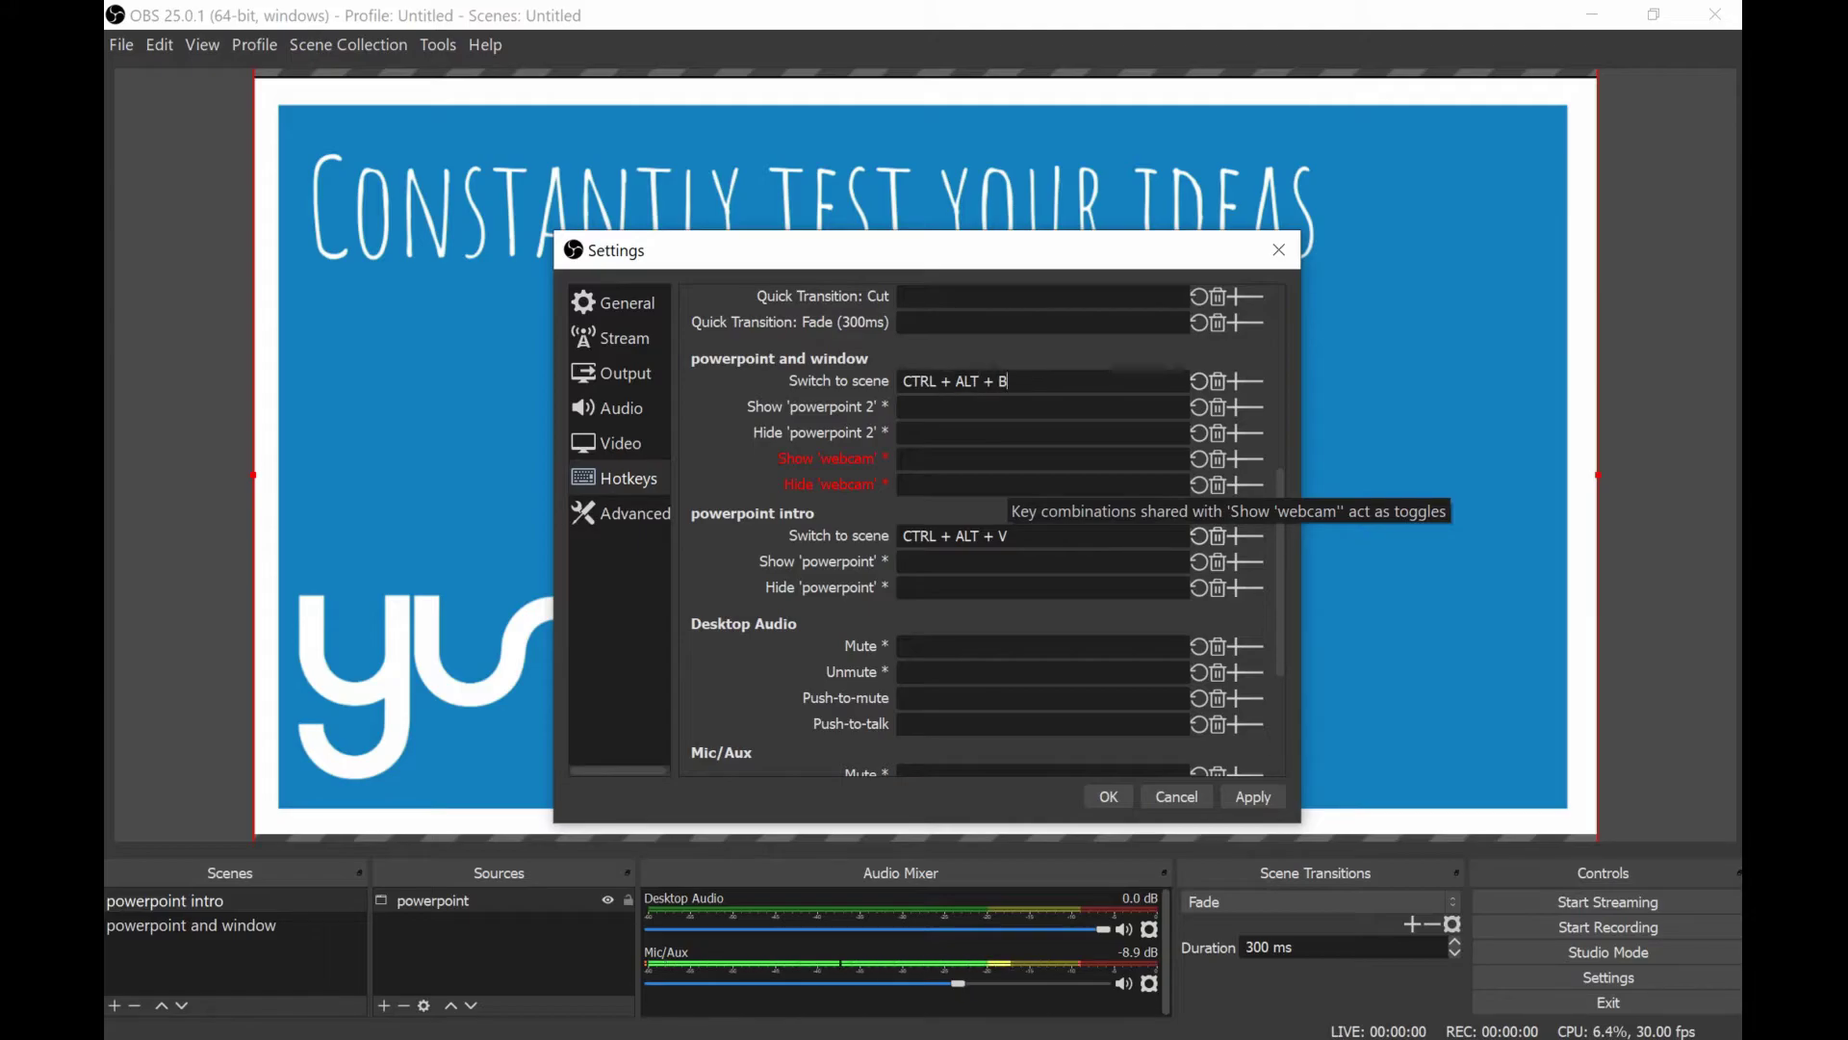
pyautogui.click(1253, 797)
pyautogui.click(1109, 797)
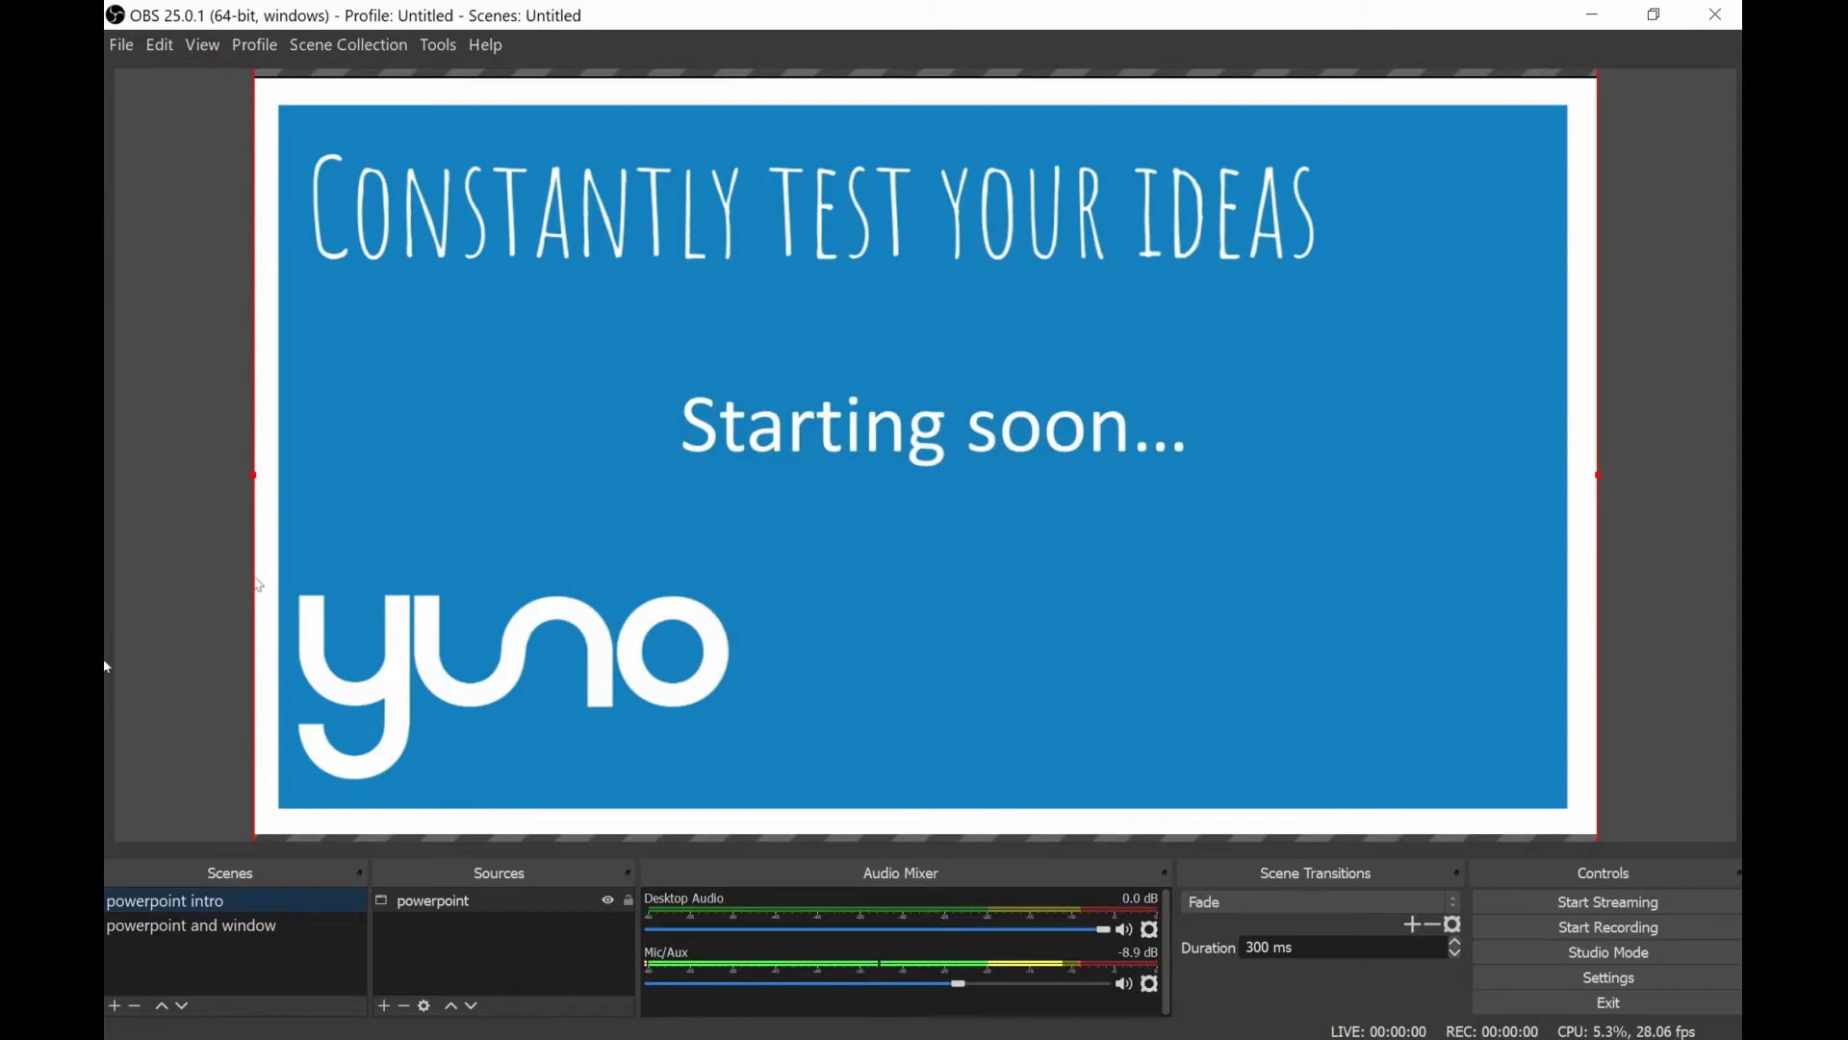
# Test scene switching by alternating several times between "powerpoint intro" and "powerpoint and window", ending on "powerpoint intro".
pyautogui.press('Down')
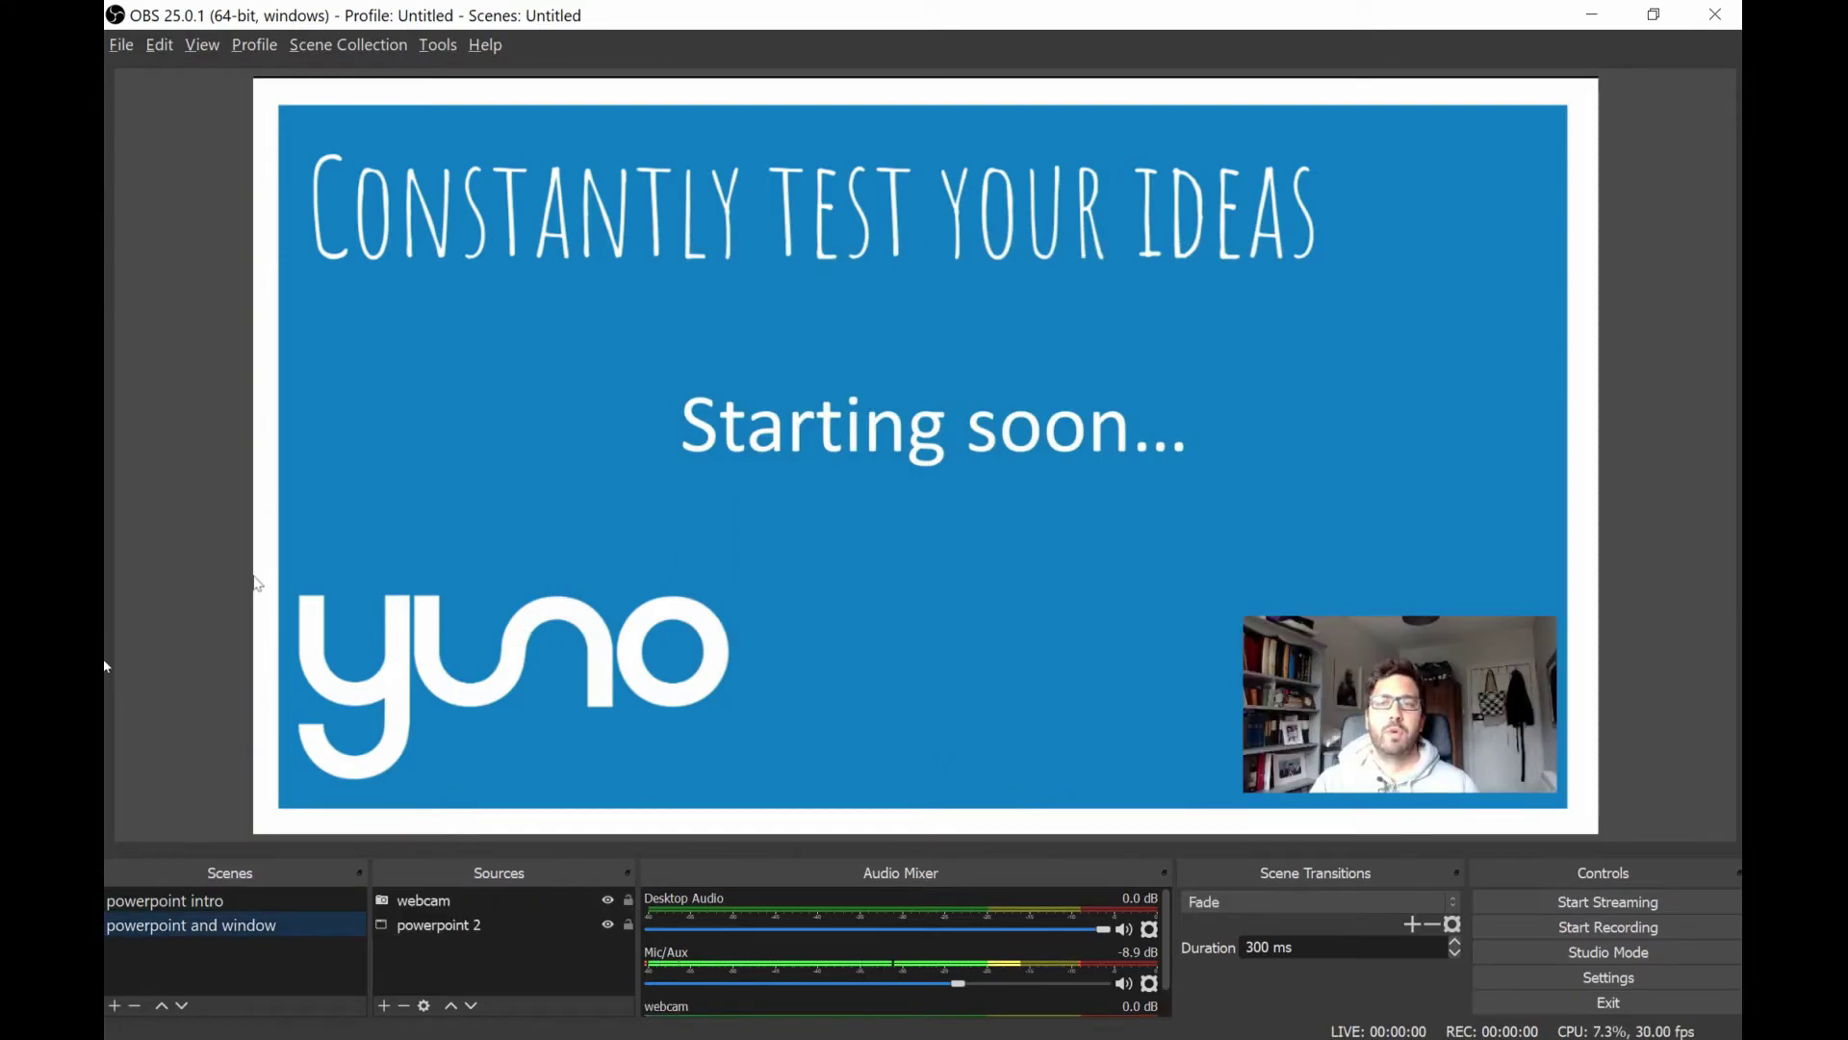
pyautogui.press('Up')
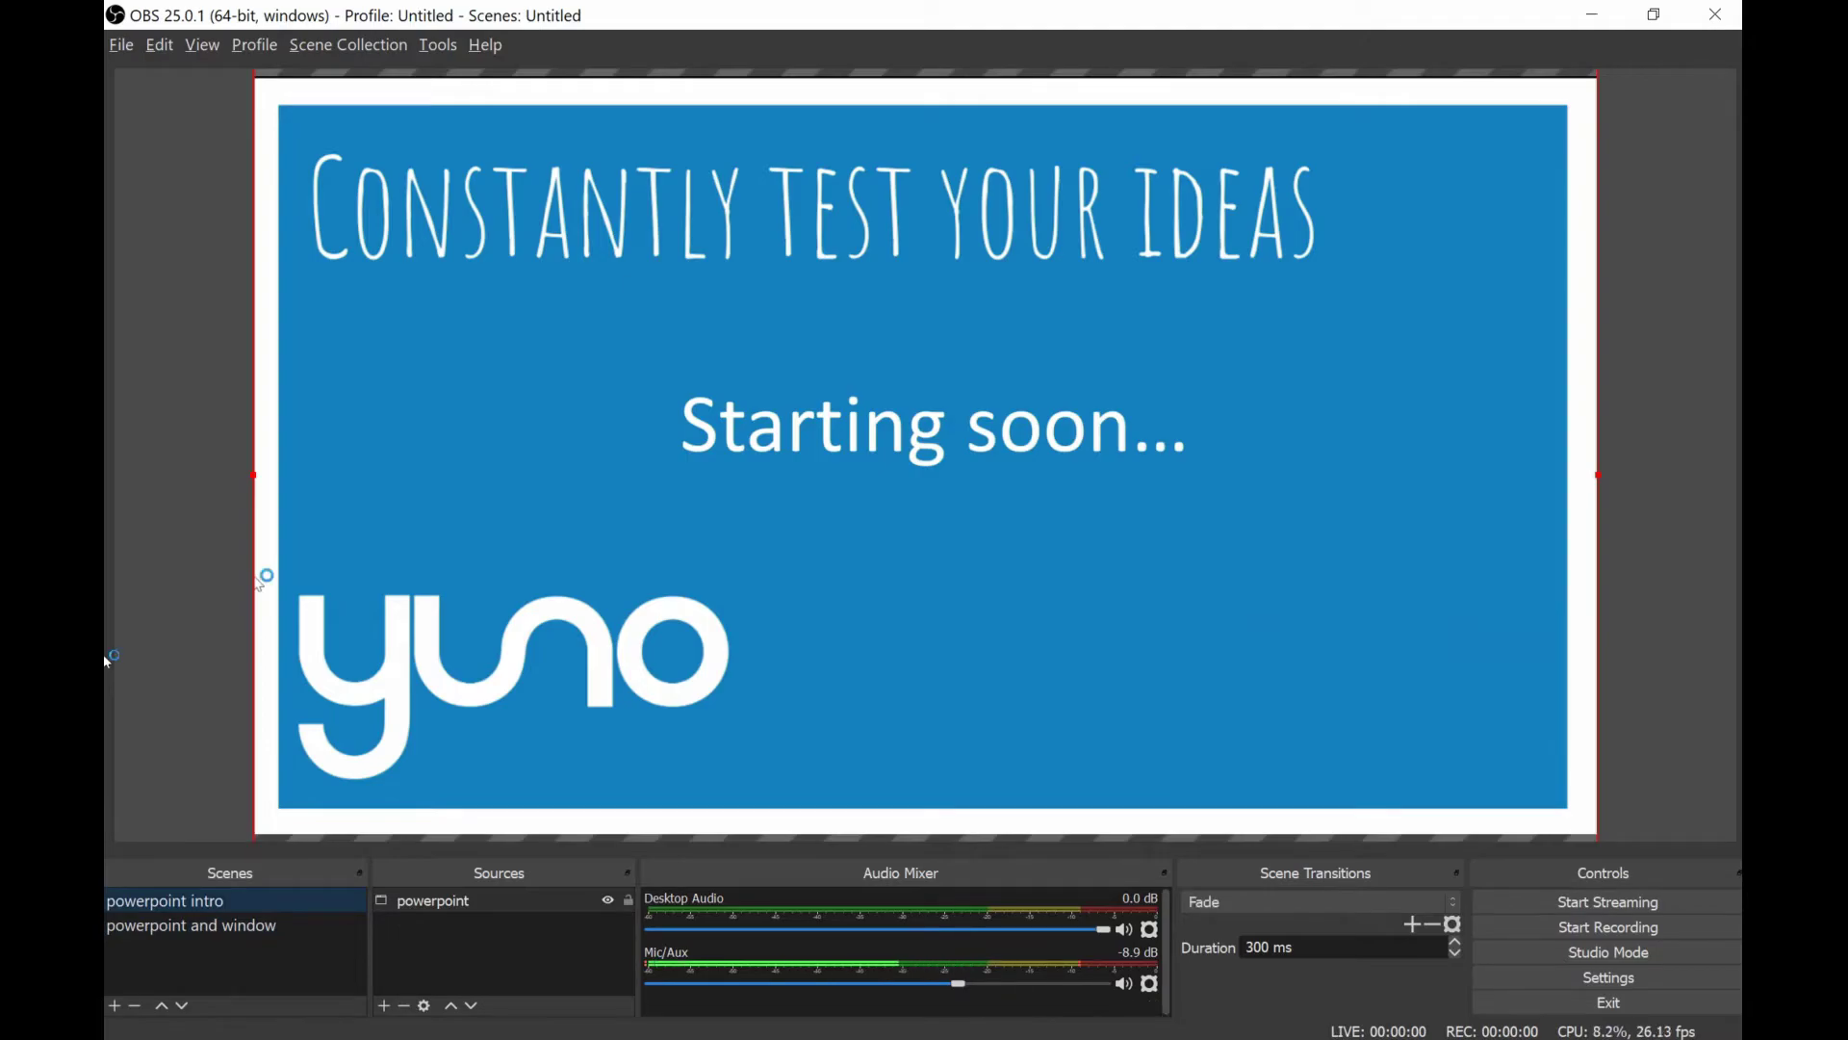
pyautogui.press('Down')
pyautogui.press('Up')
pyautogui.press('Down')
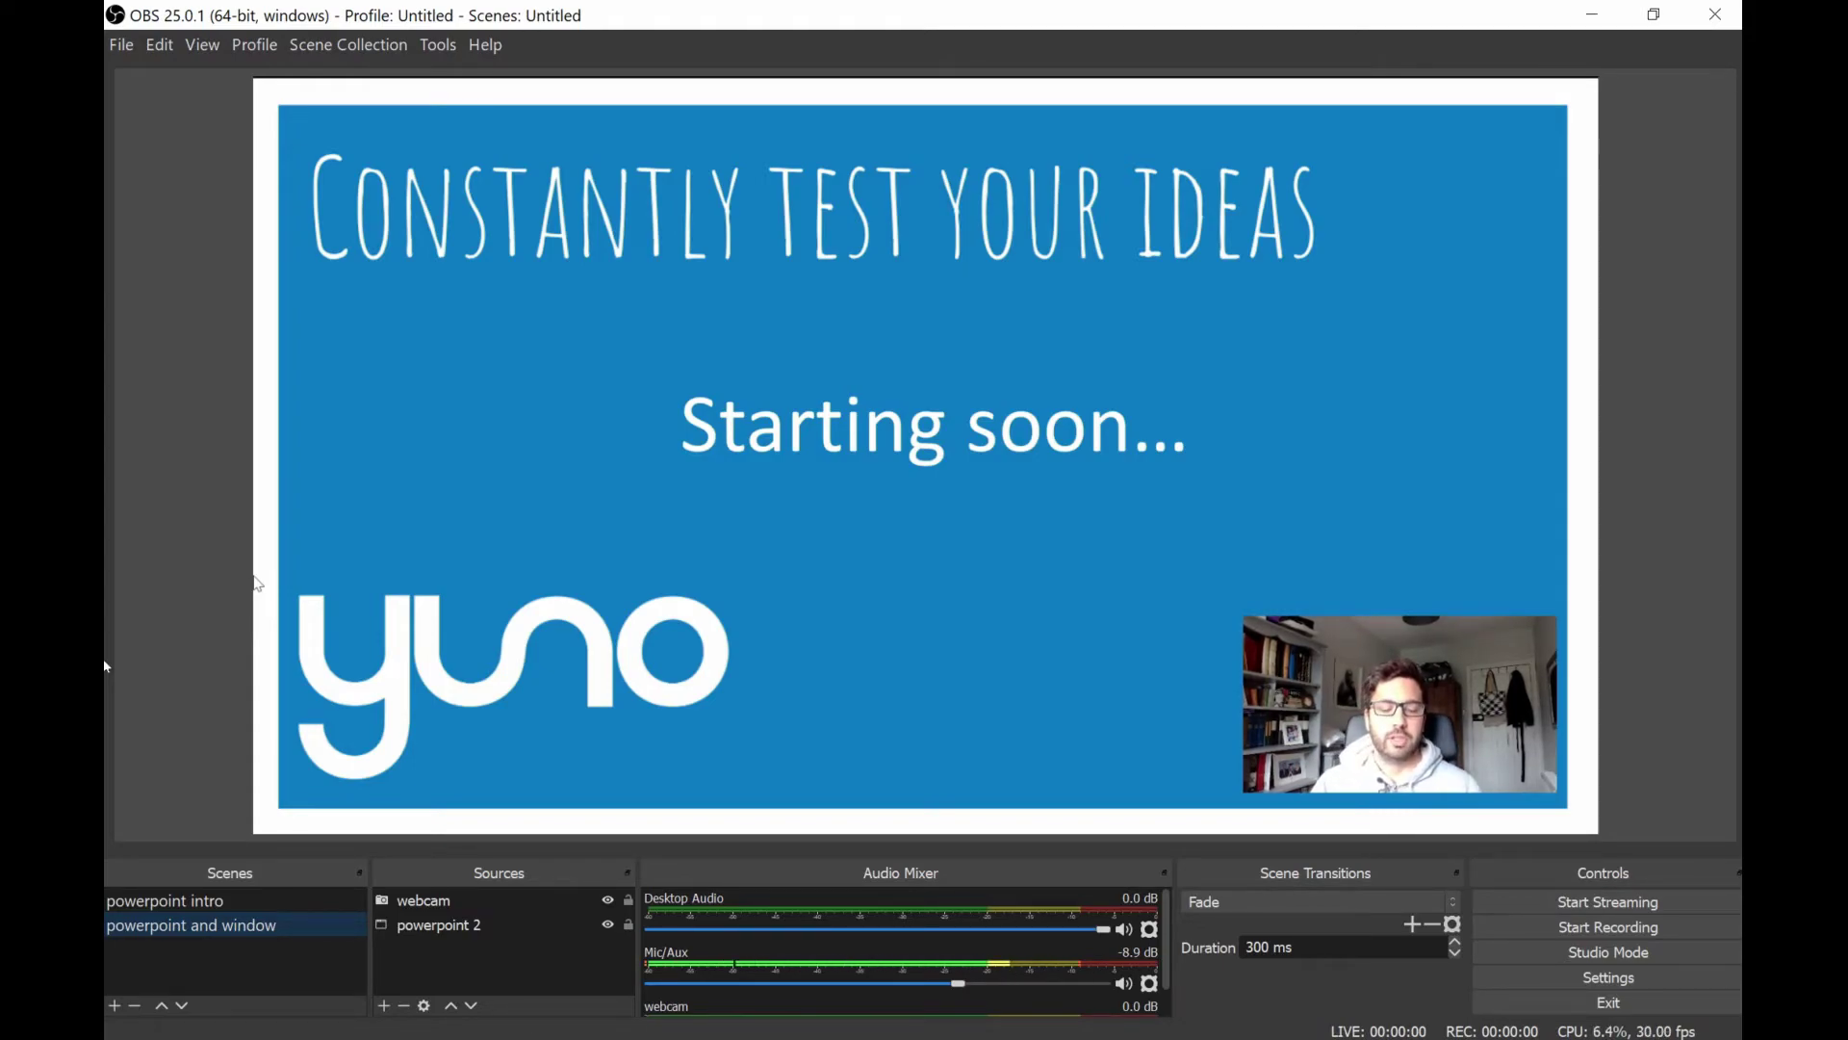
pyautogui.press('Up')
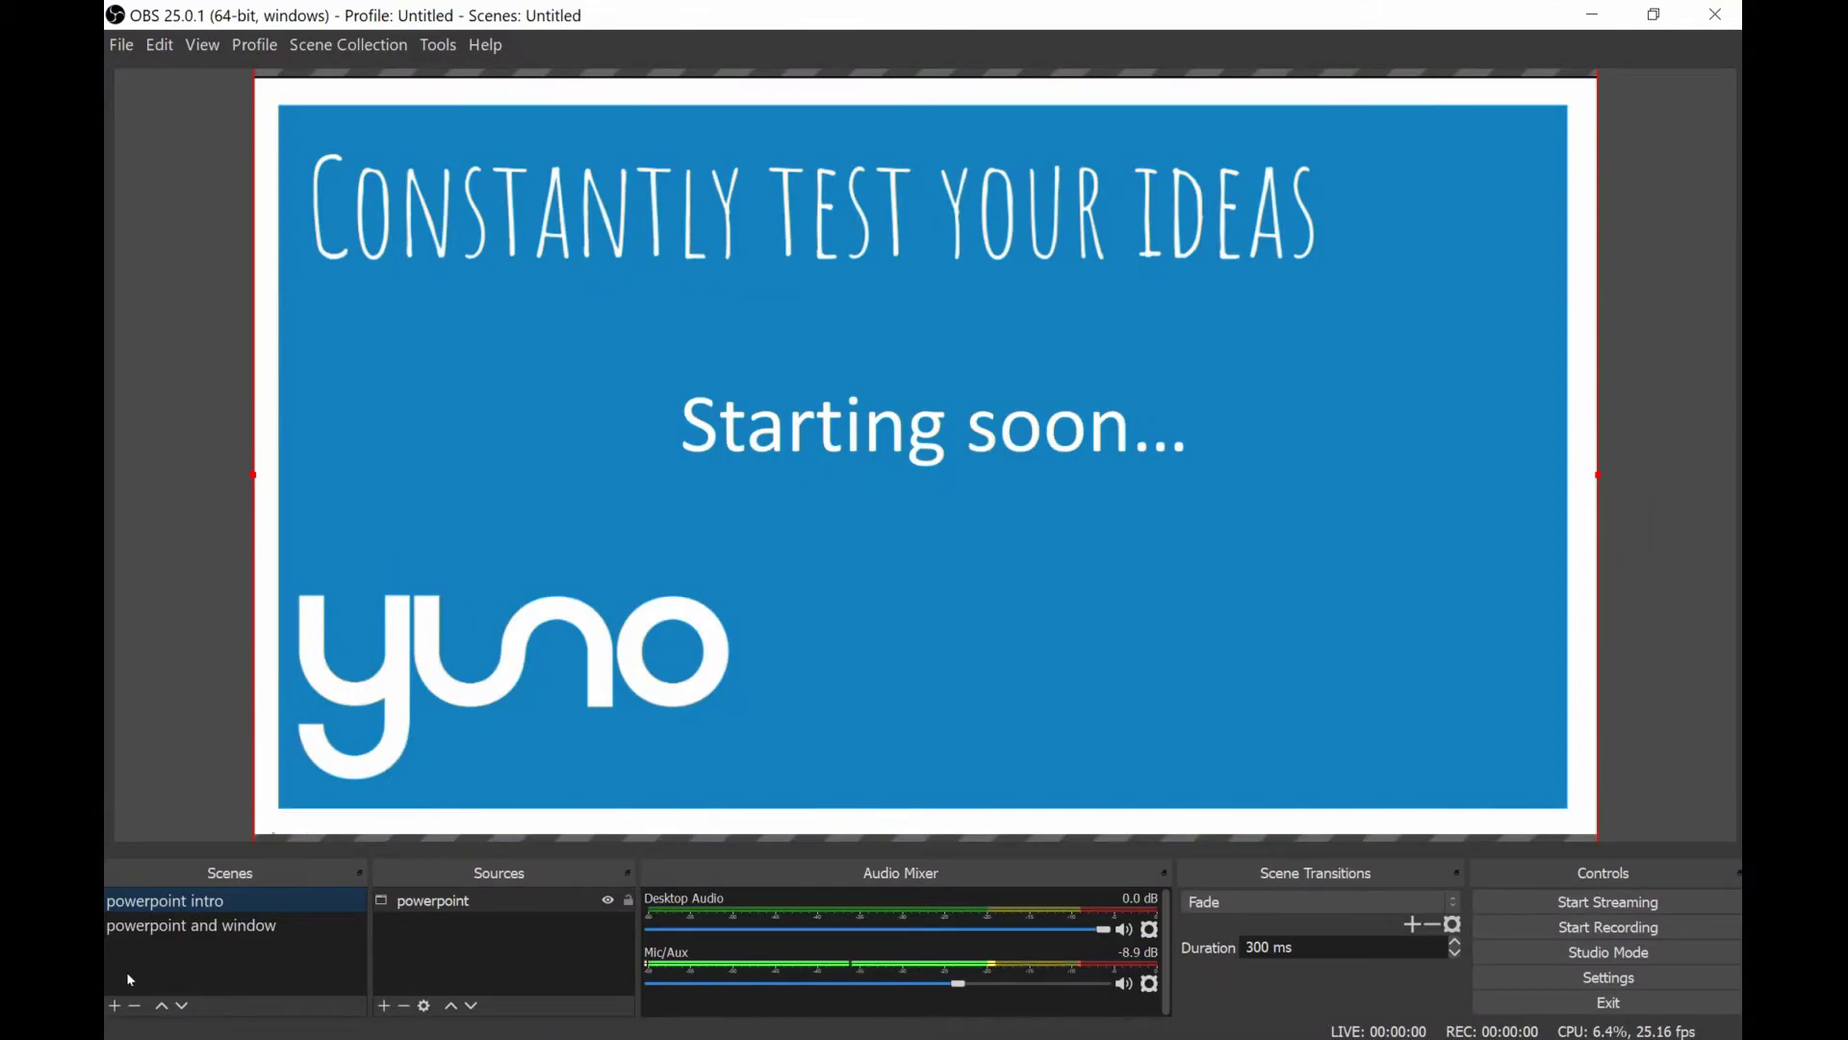
# Add a new scene named "website".
pyautogui.click(116, 1005)
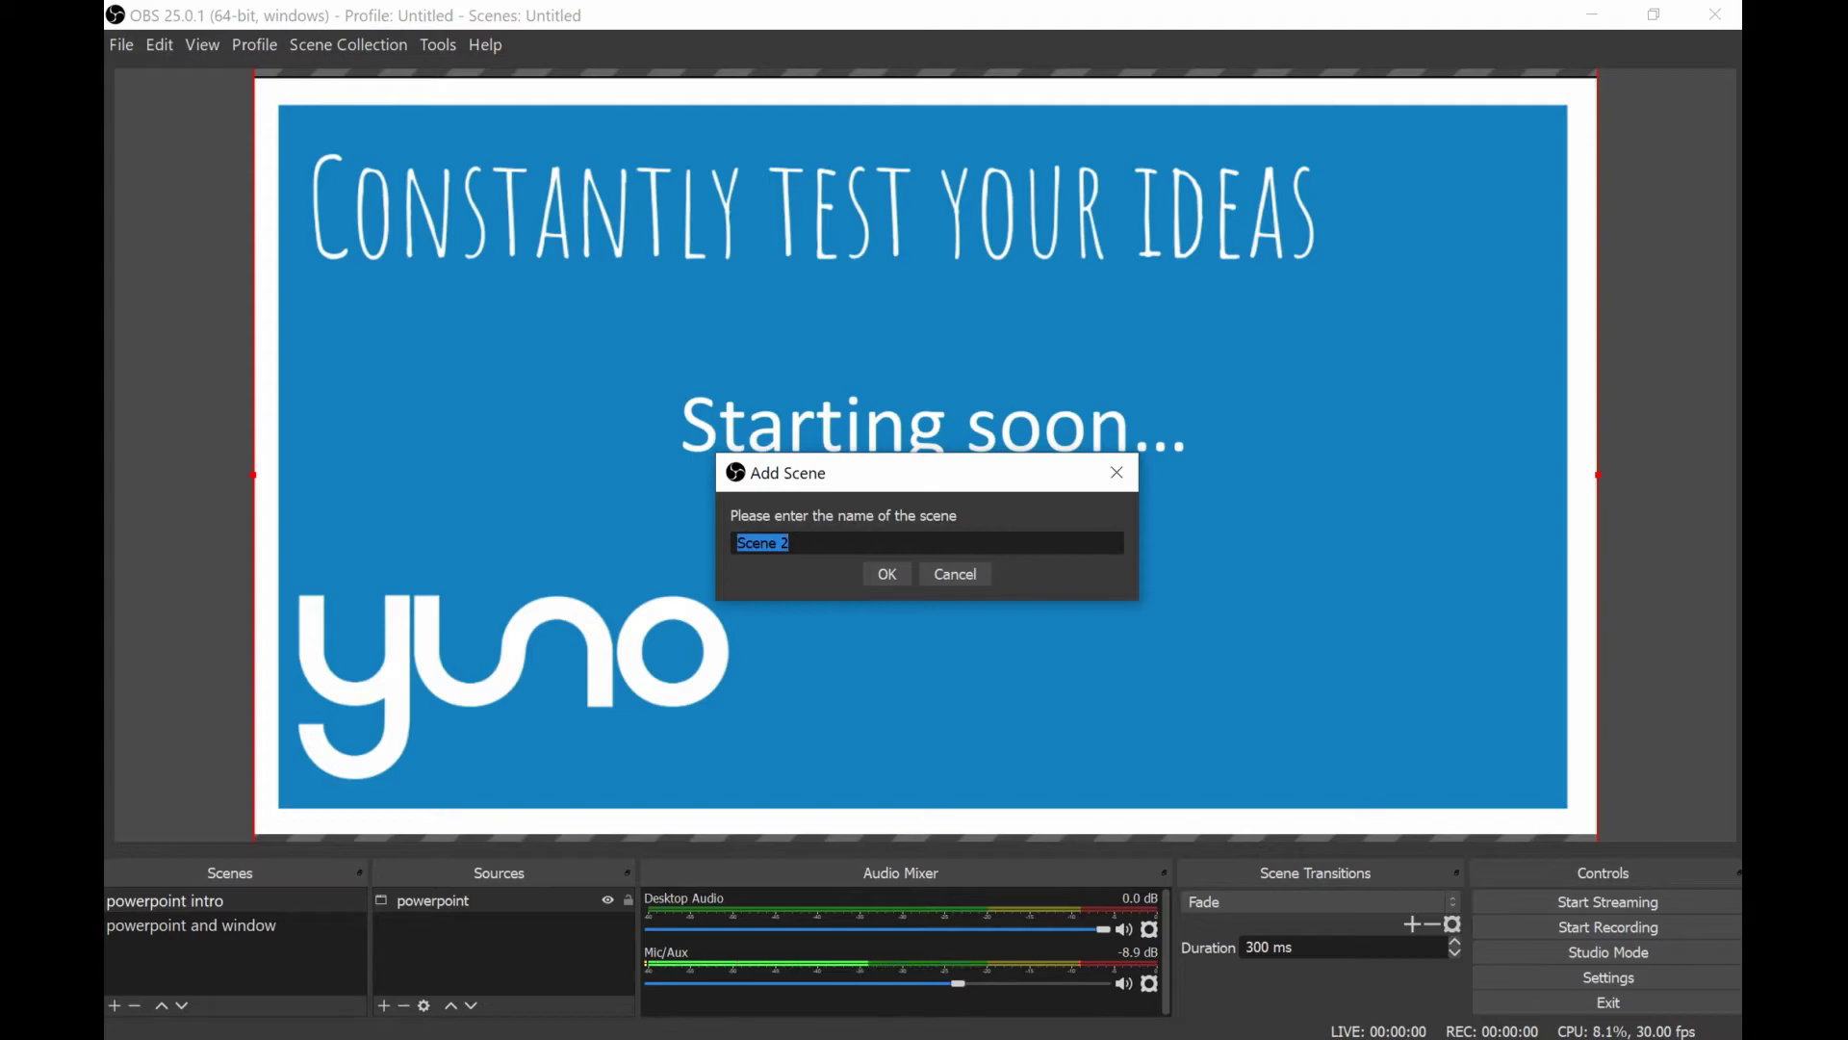
pyautogui.write('webs')
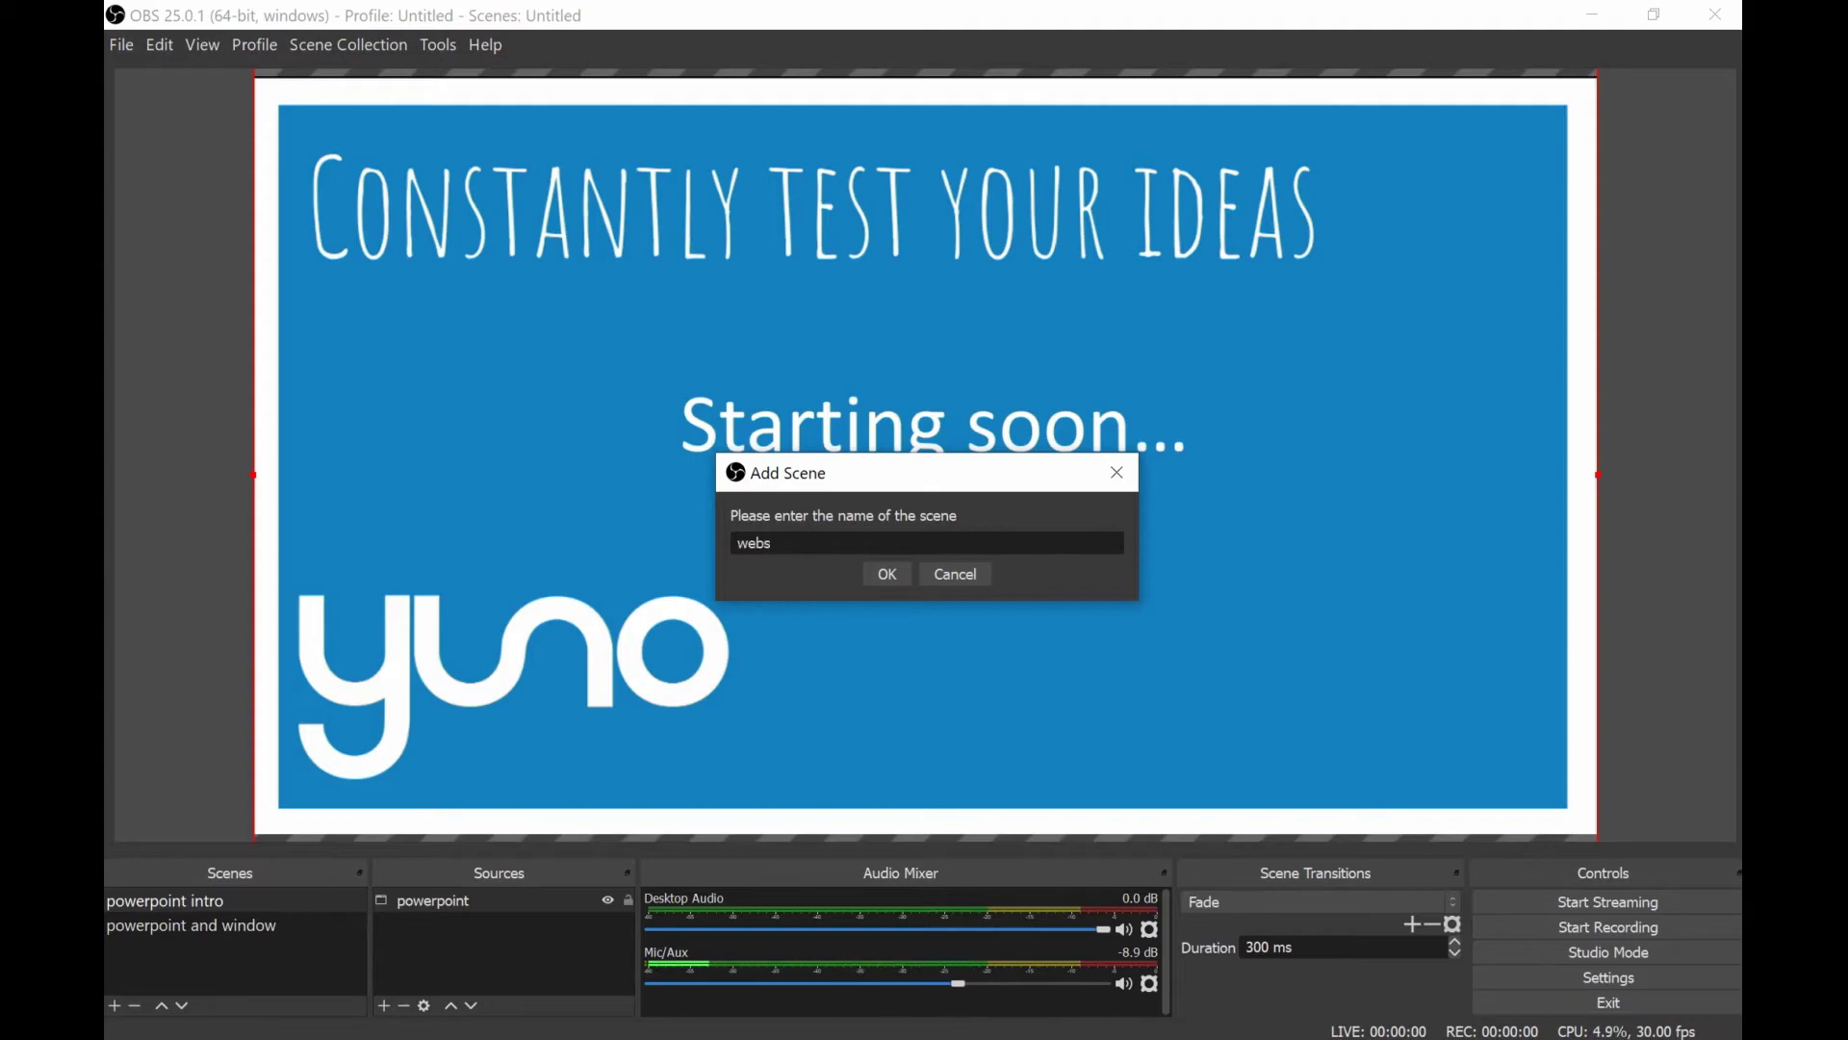
pyautogui.write('ite')
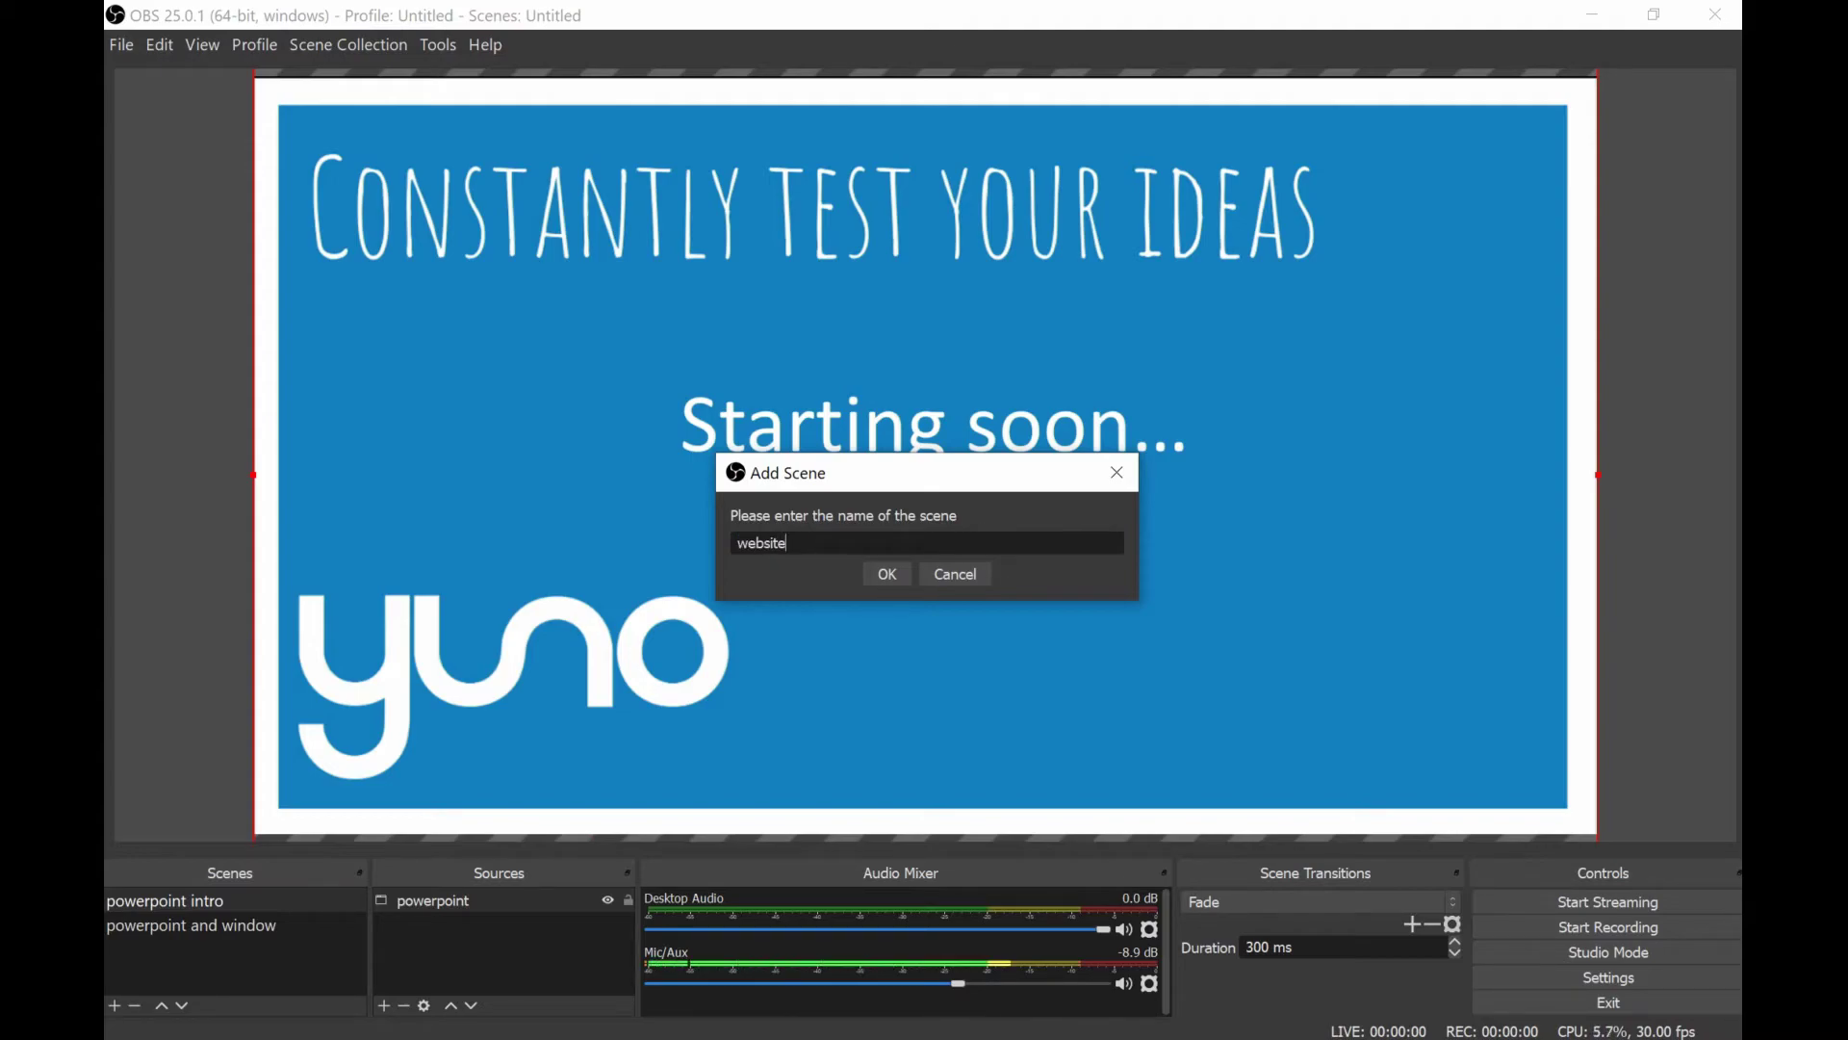
pyautogui.click(898, 576)
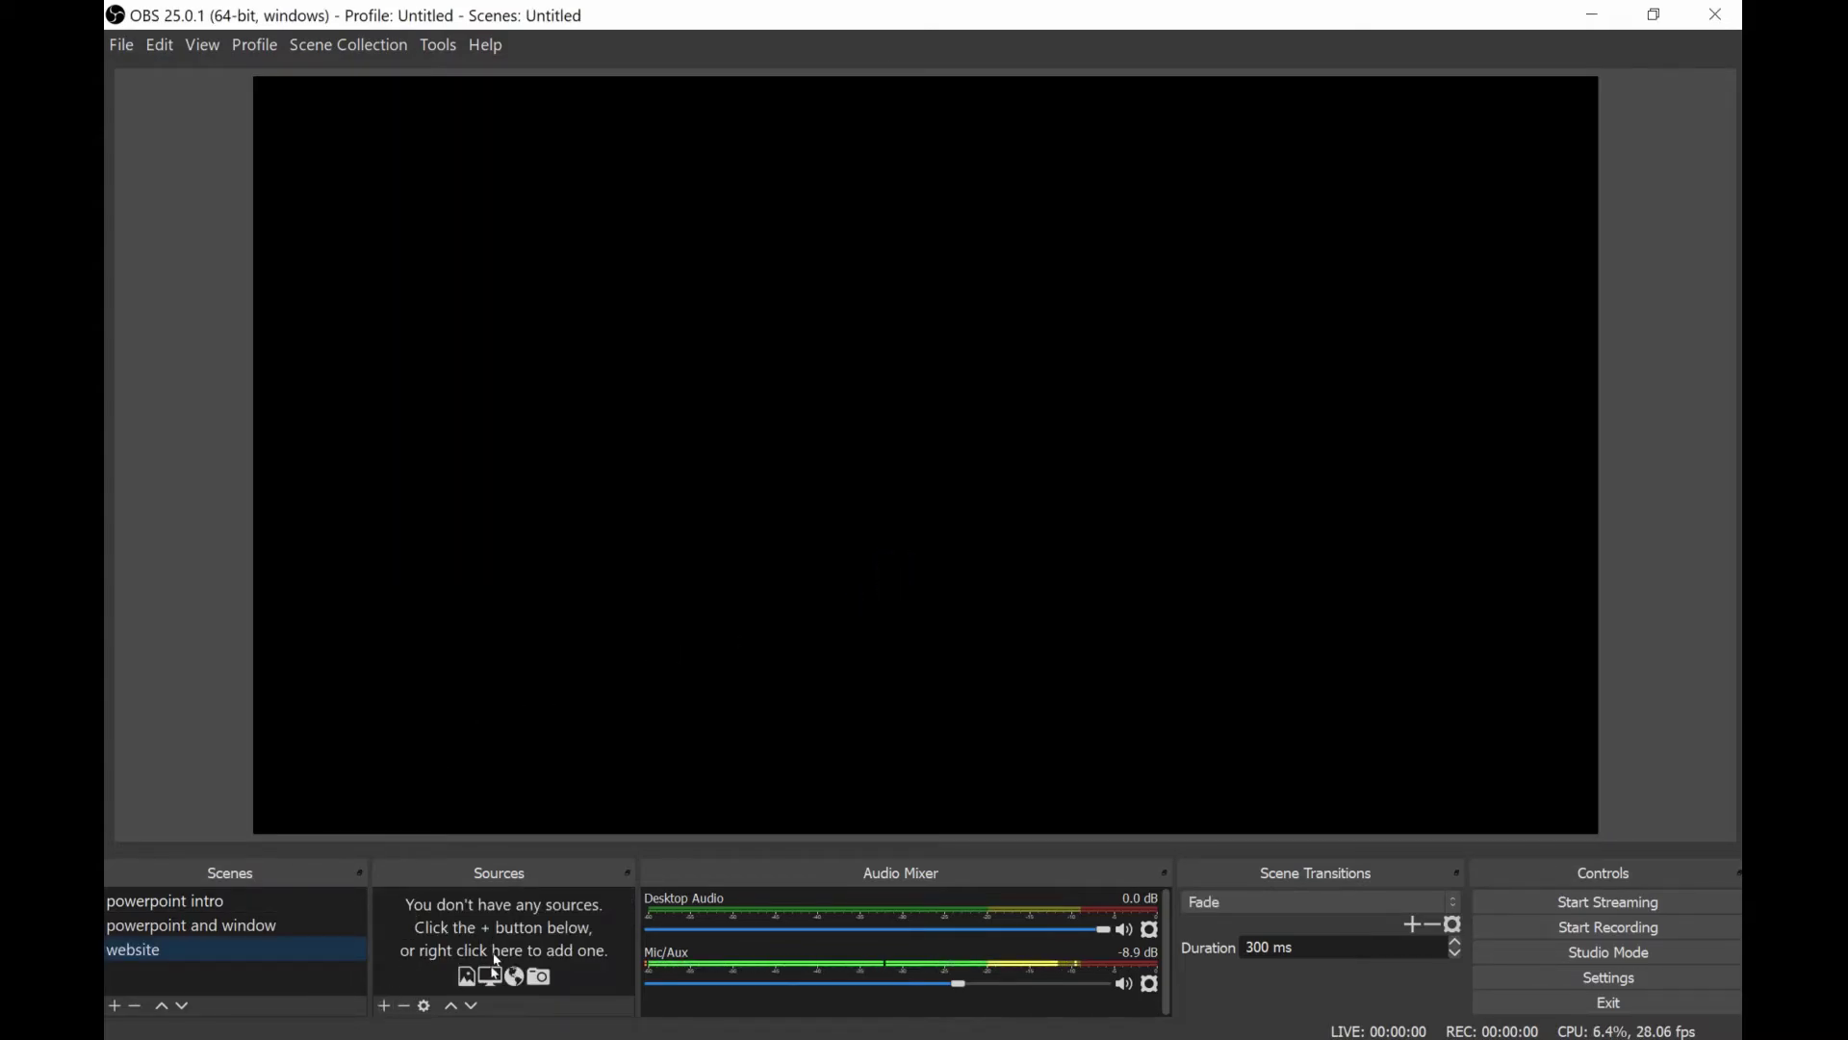
# Add a Window Capture source to the "website" scene that captures the Google Chrome window with the Miro whiteboard page.
pyautogui.click(385, 1007)
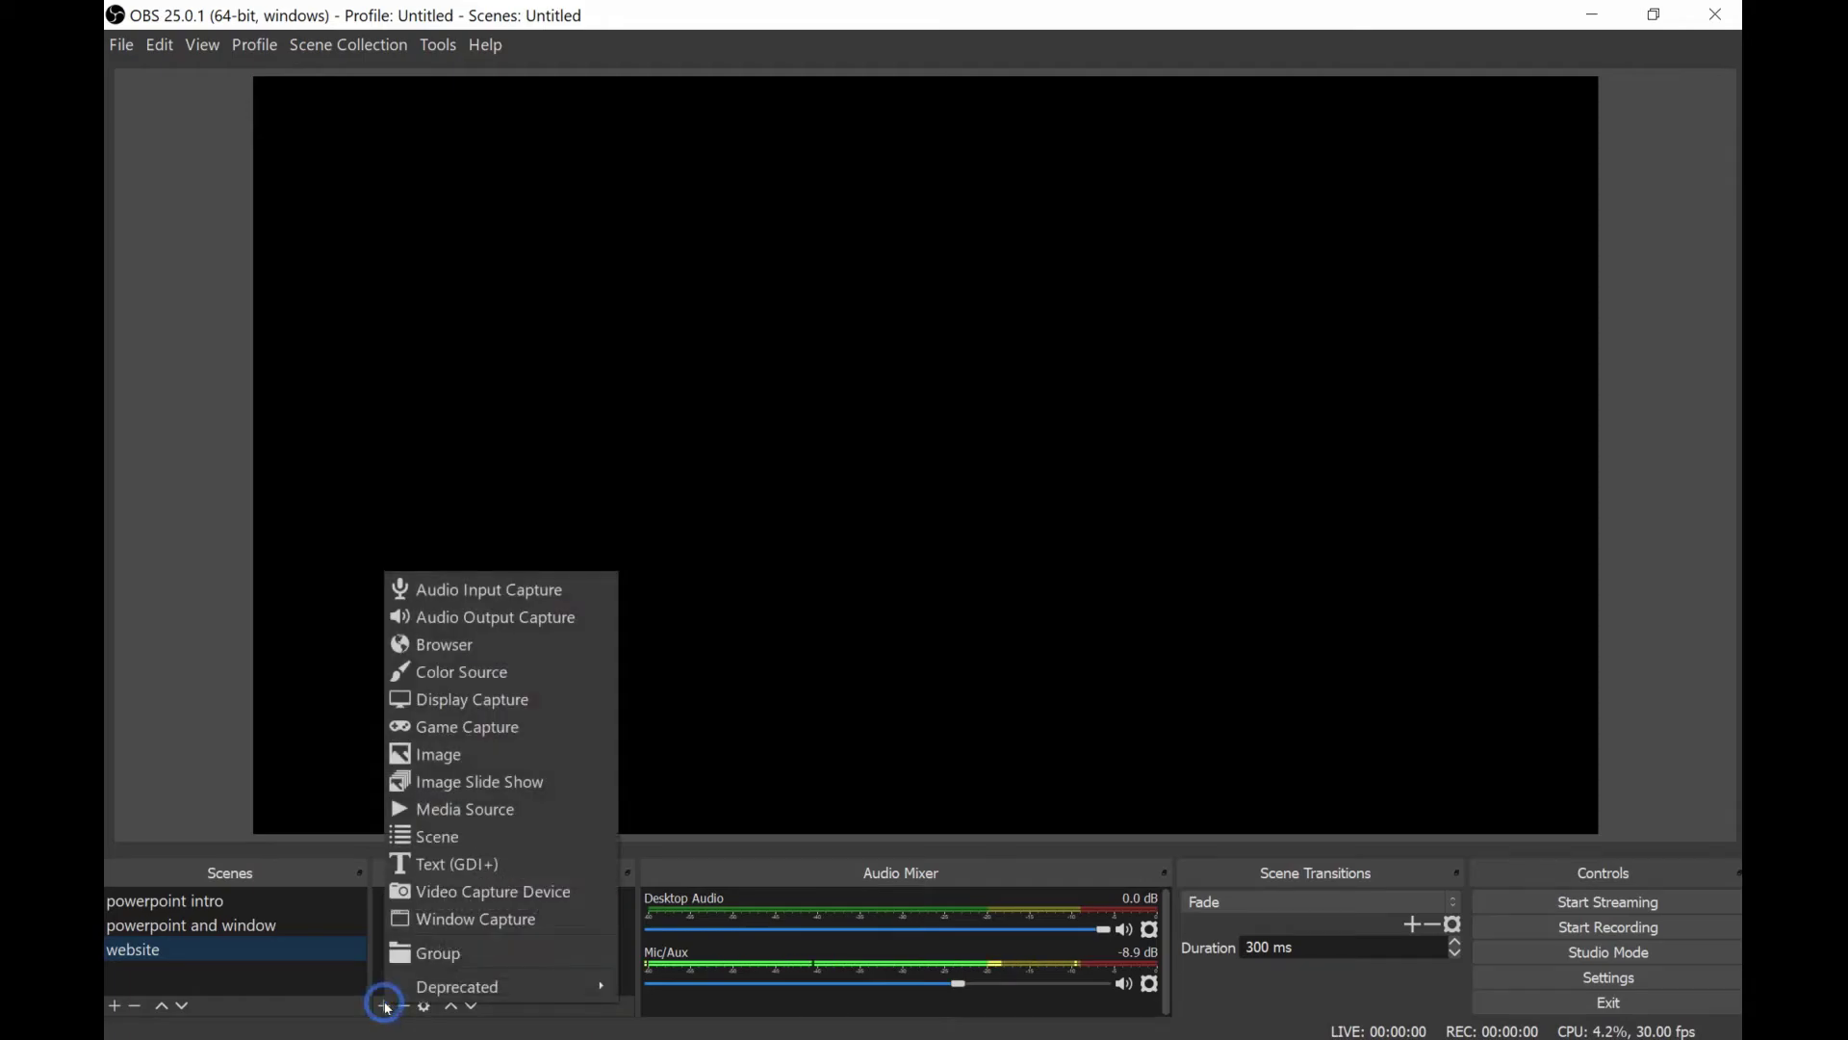
pyautogui.click(481, 922)
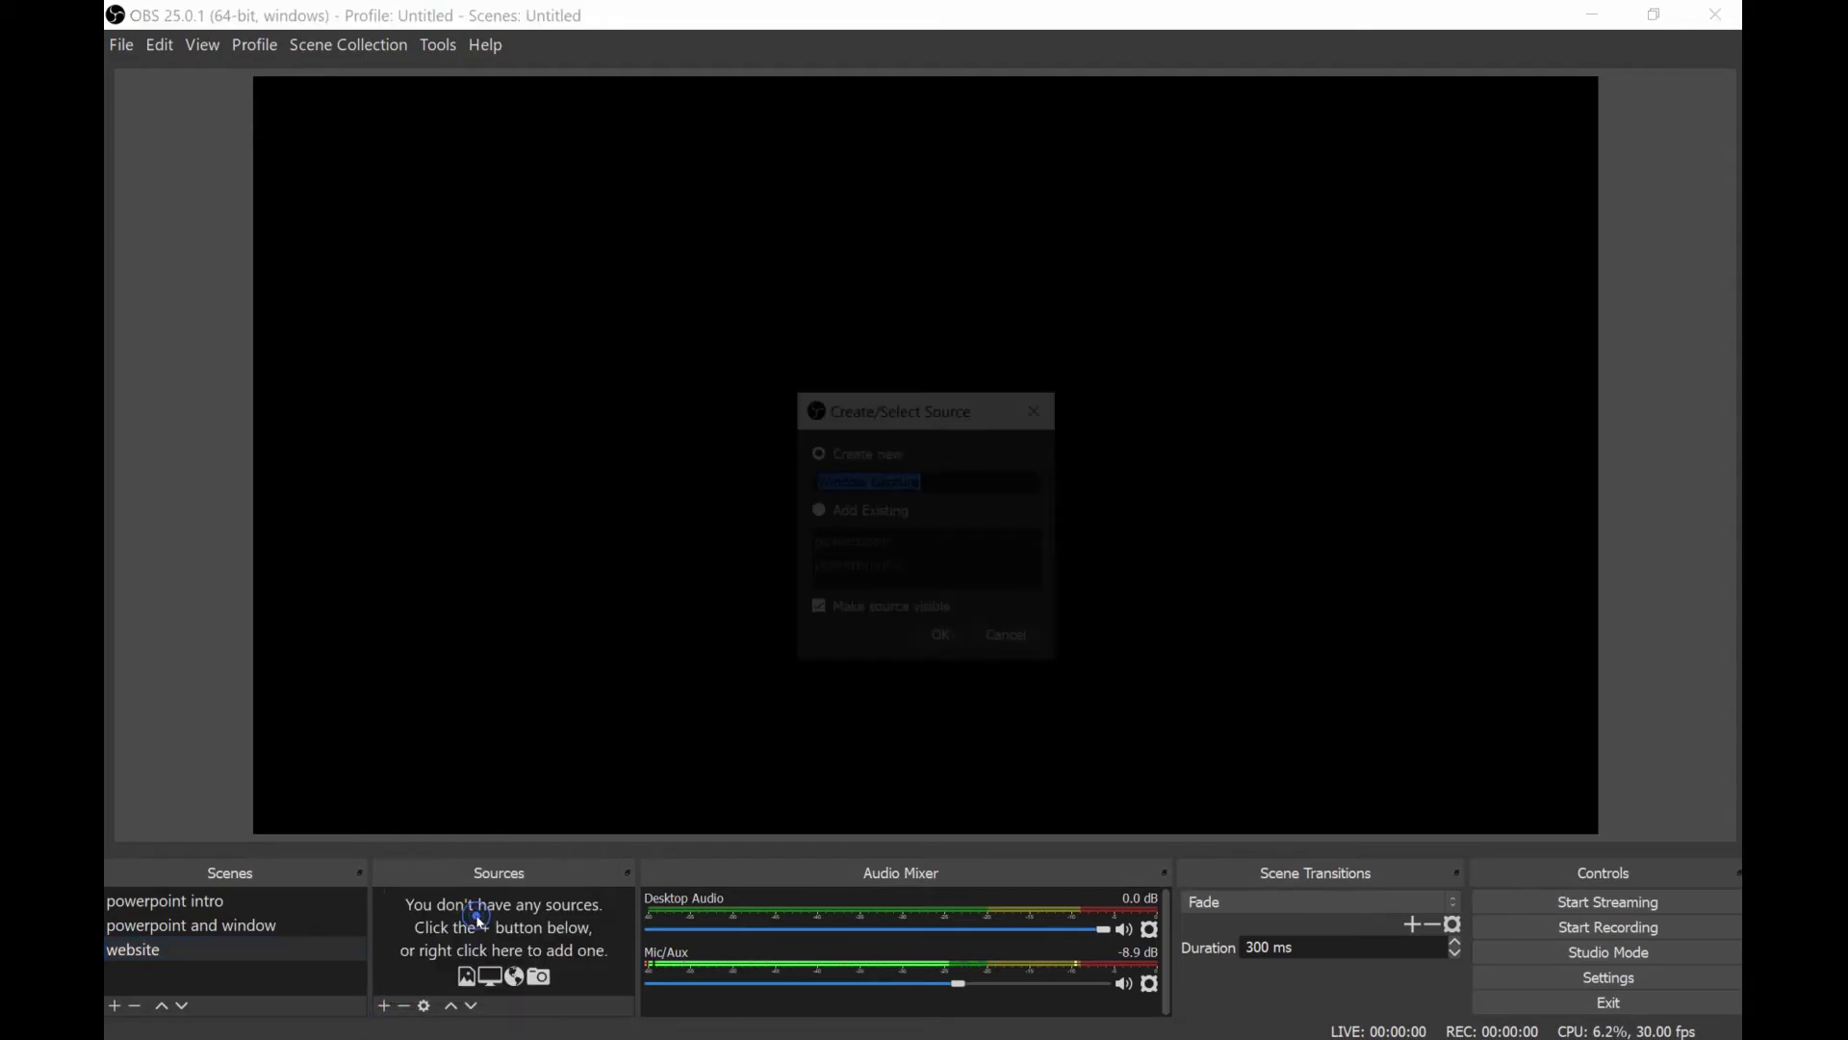
pyautogui.click(943, 641)
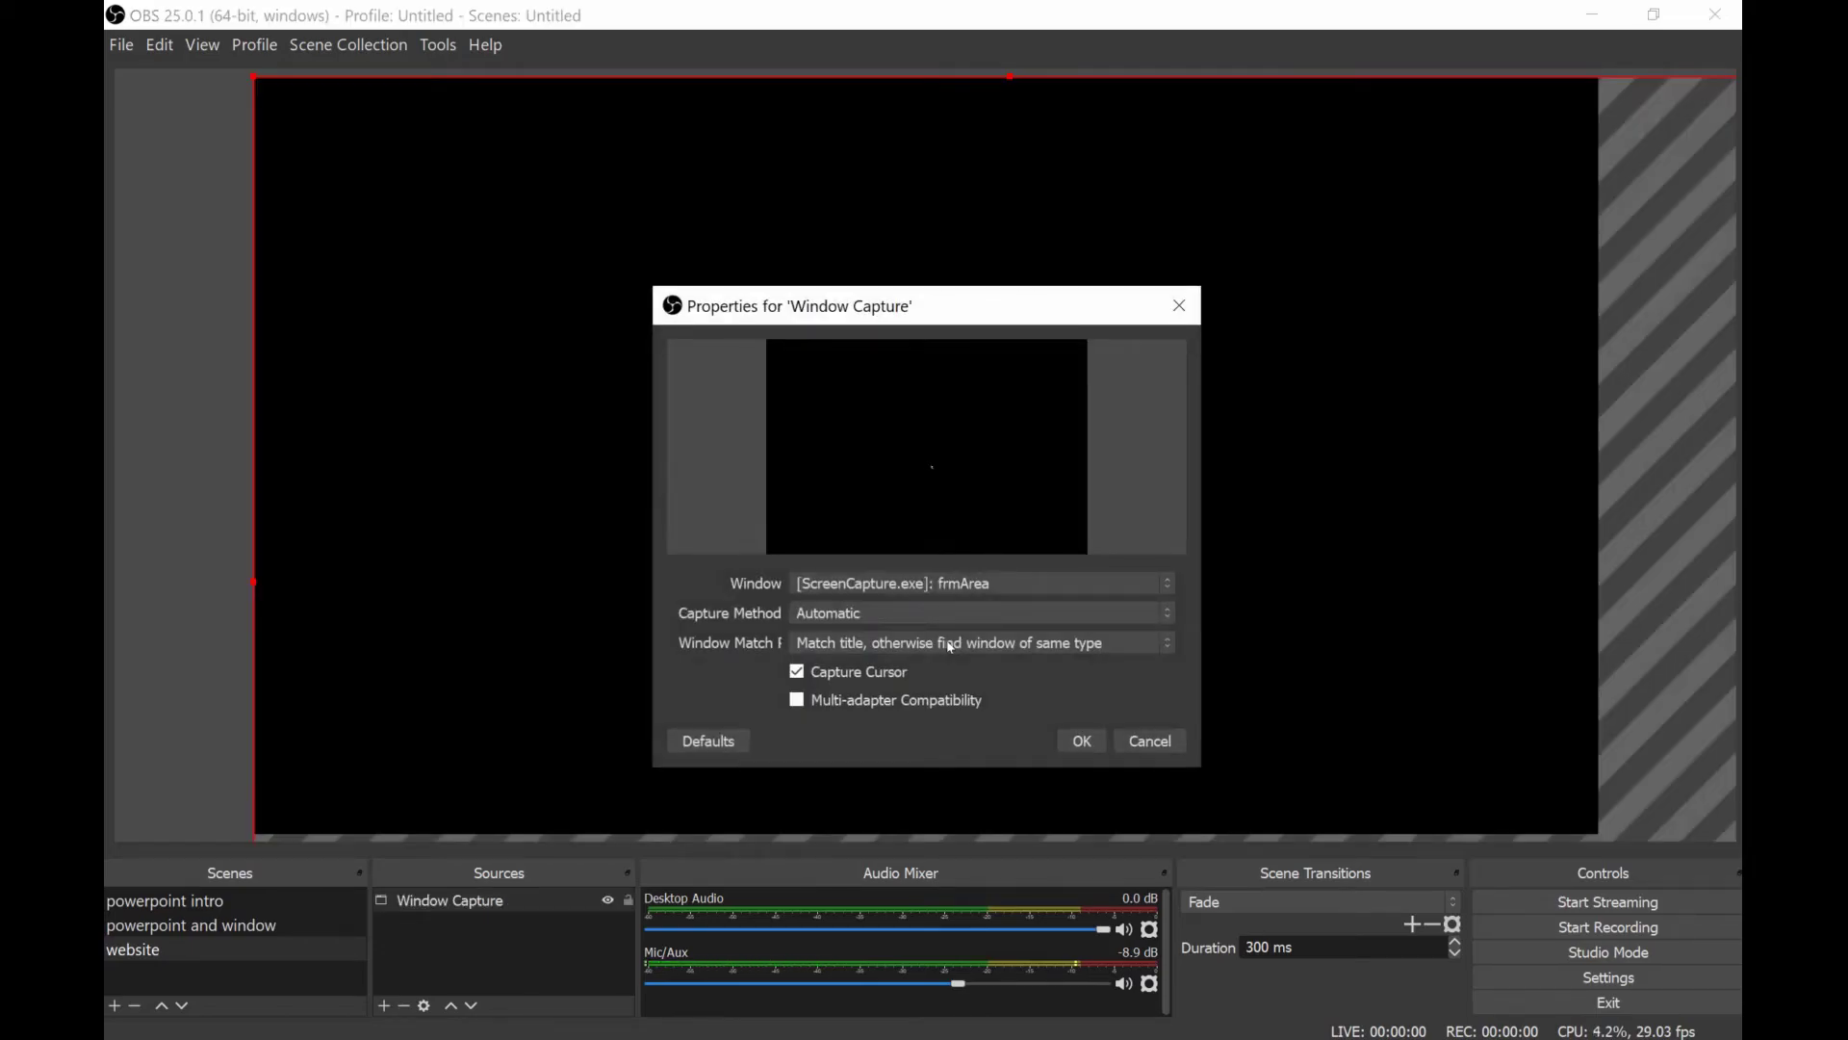
pyautogui.click(916, 587)
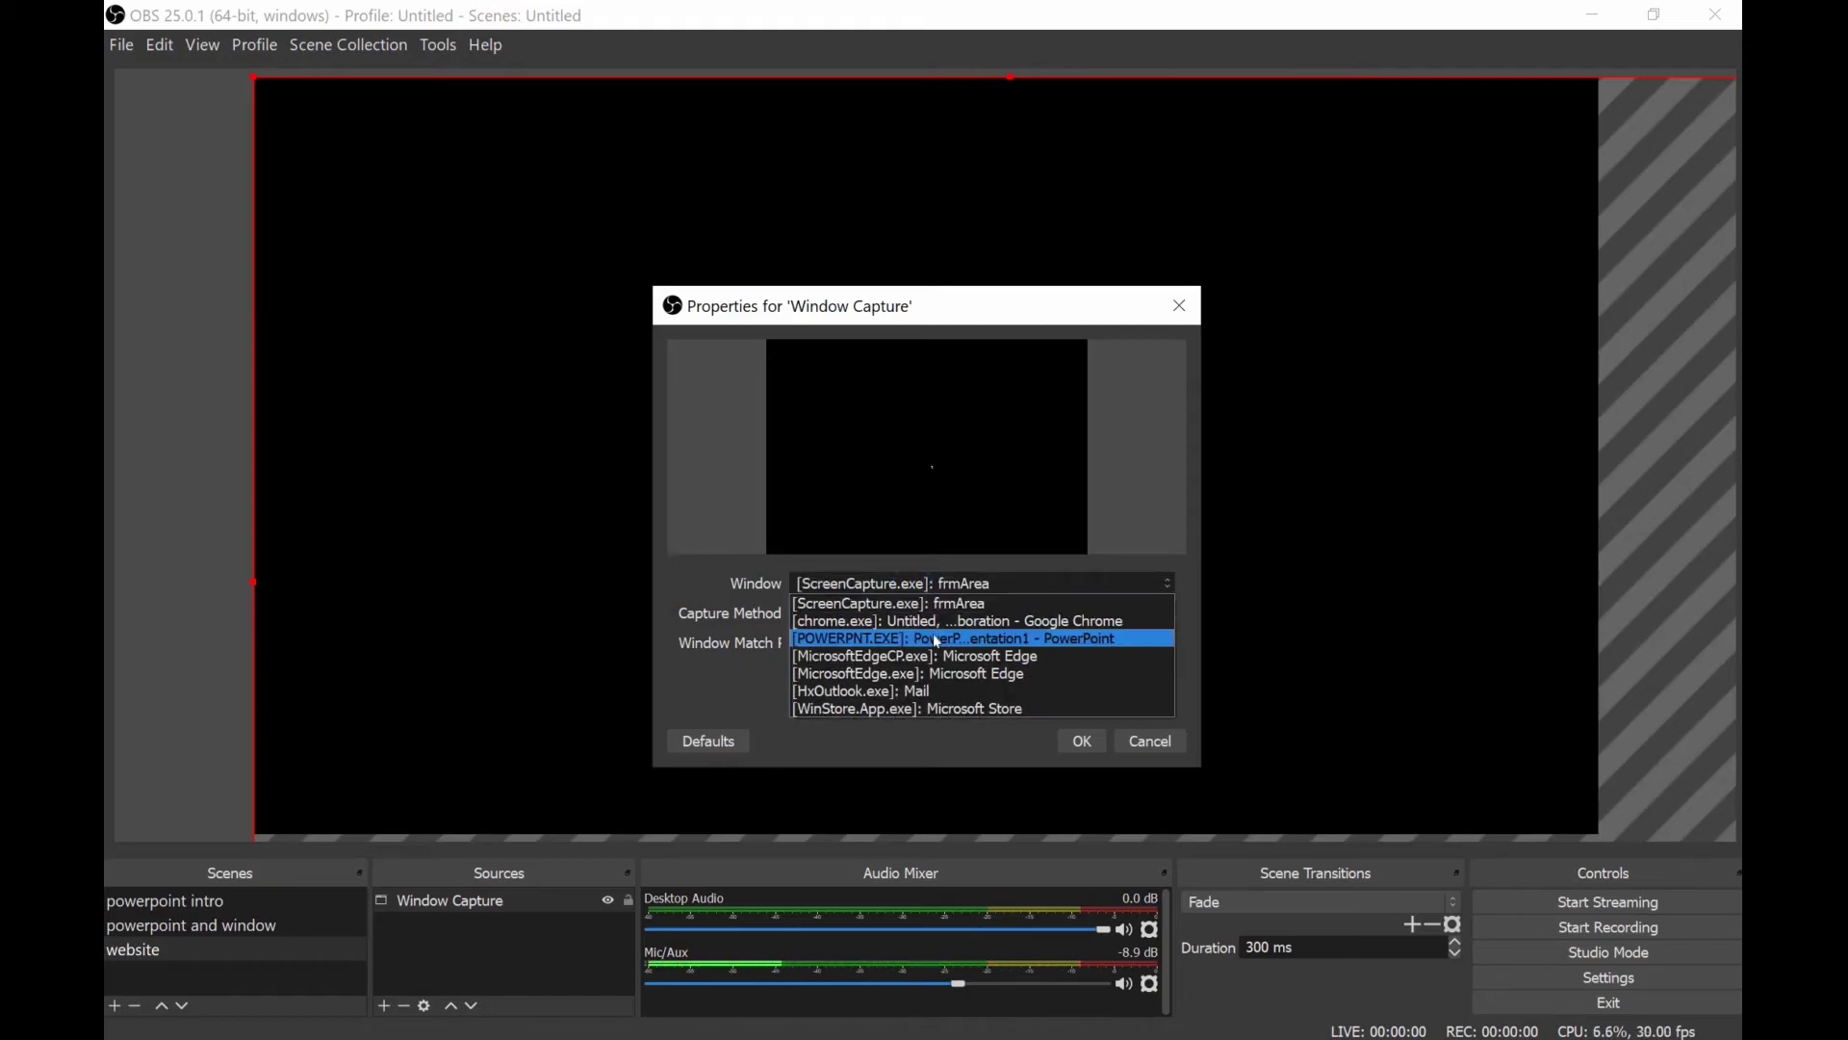
pyautogui.click(967, 622)
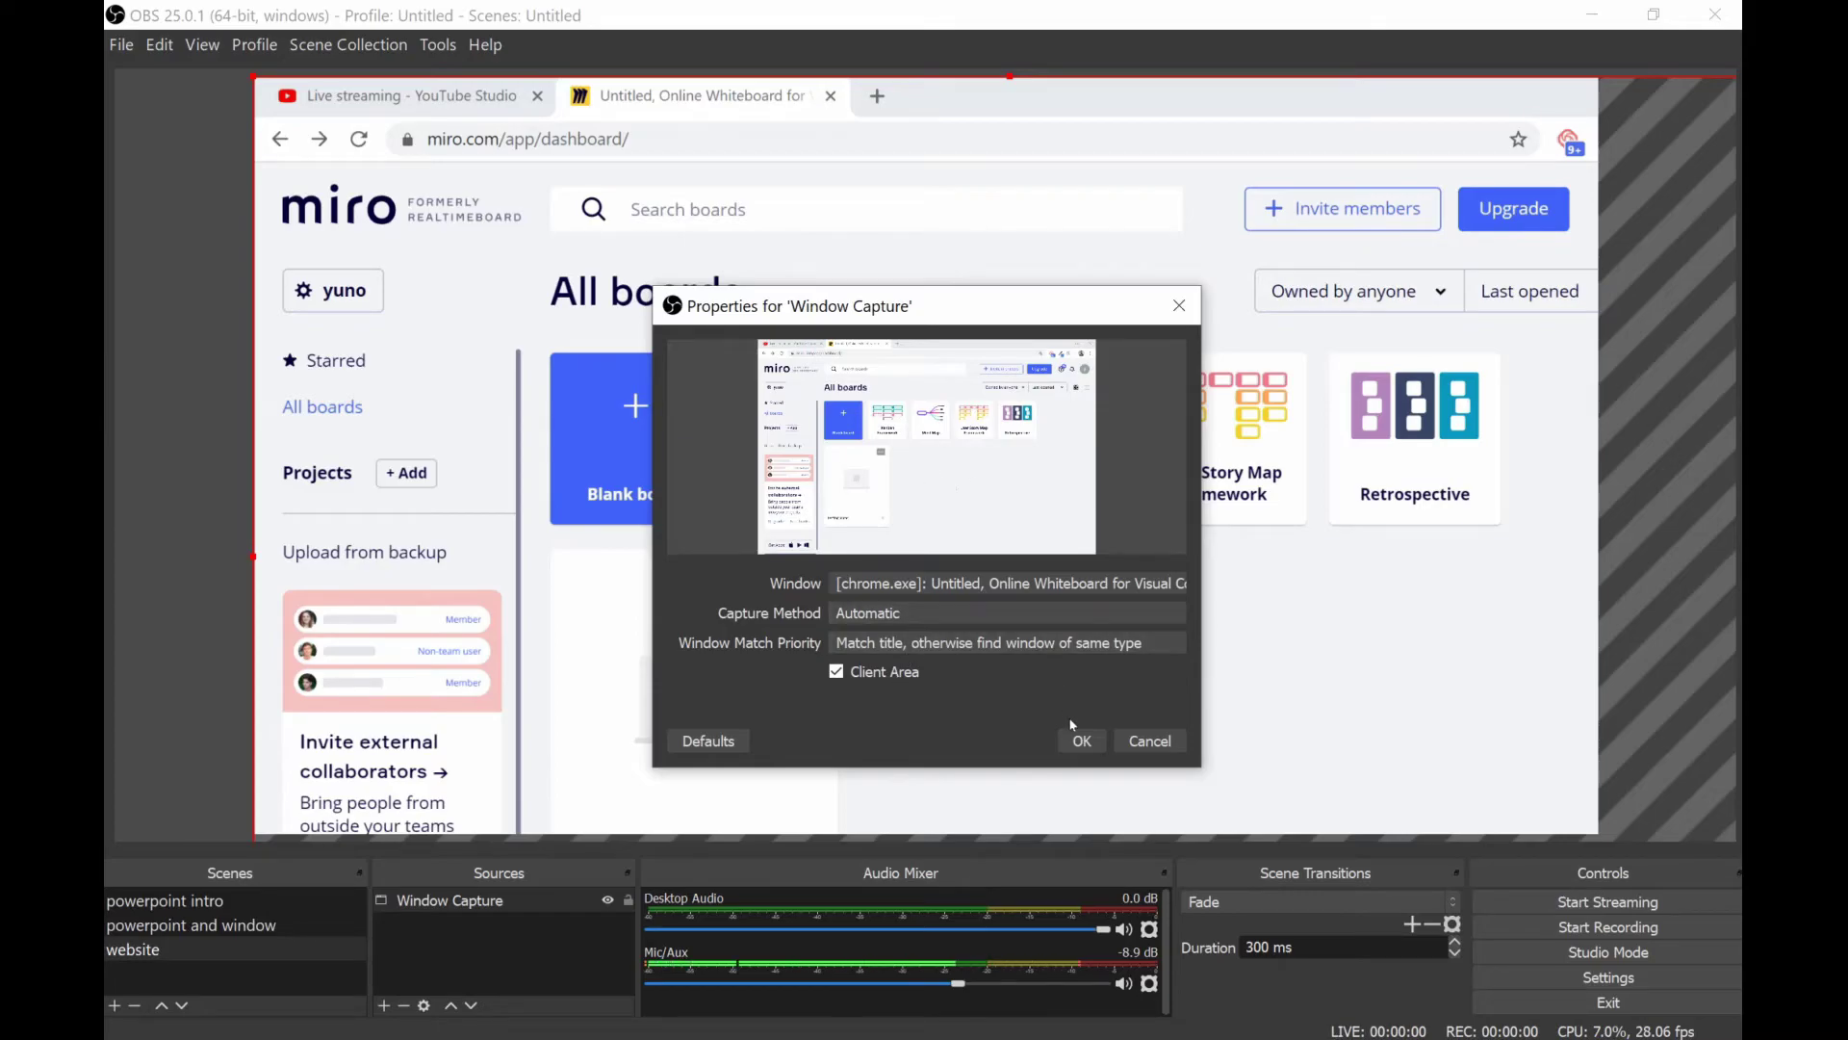
pyautogui.click(1082, 740)
# Scale down and reposition the browser capture until the whole Chrome window fits within the canvas height, roughly centred, then deselect it.
pyautogui.moveTo(1119, 545); pyautogui.dragTo(1237, 606)
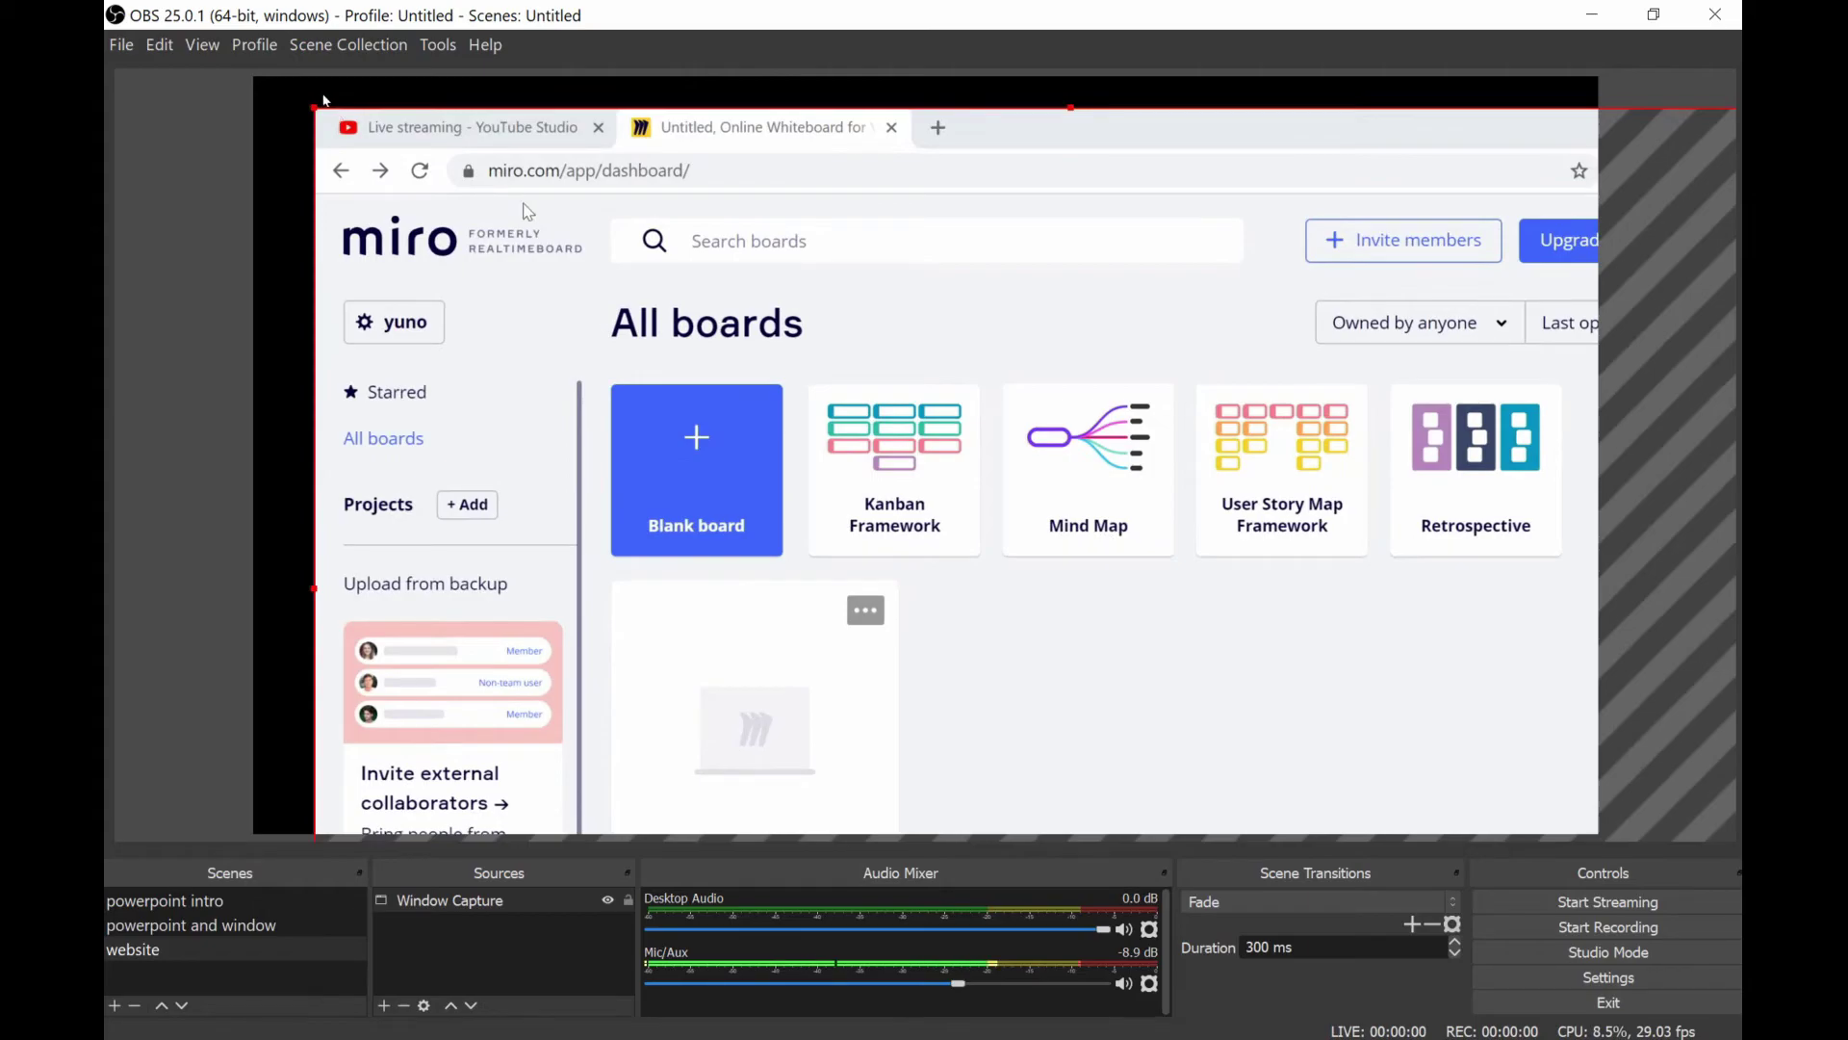
pyautogui.moveTo(314, 105); pyautogui.dragTo(658, 257)
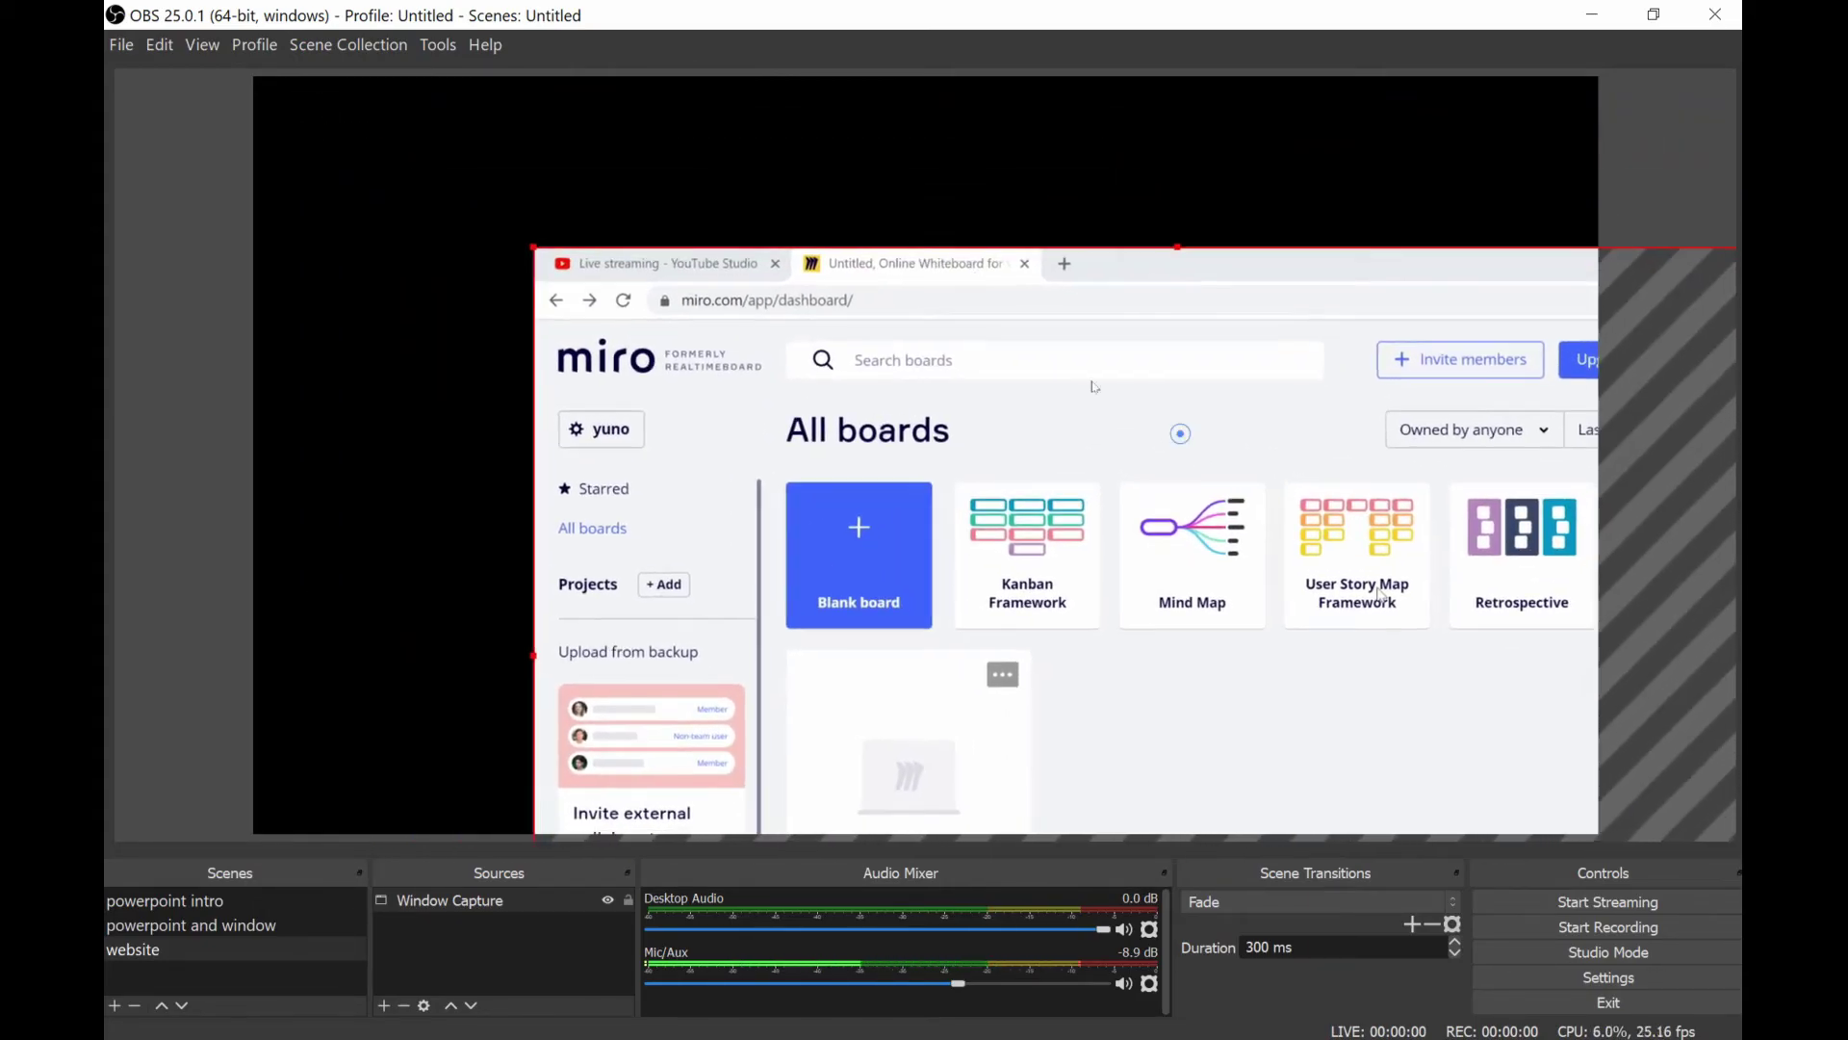
pyautogui.moveTo(1192, 433); pyautogui.dragTo(964, 272)
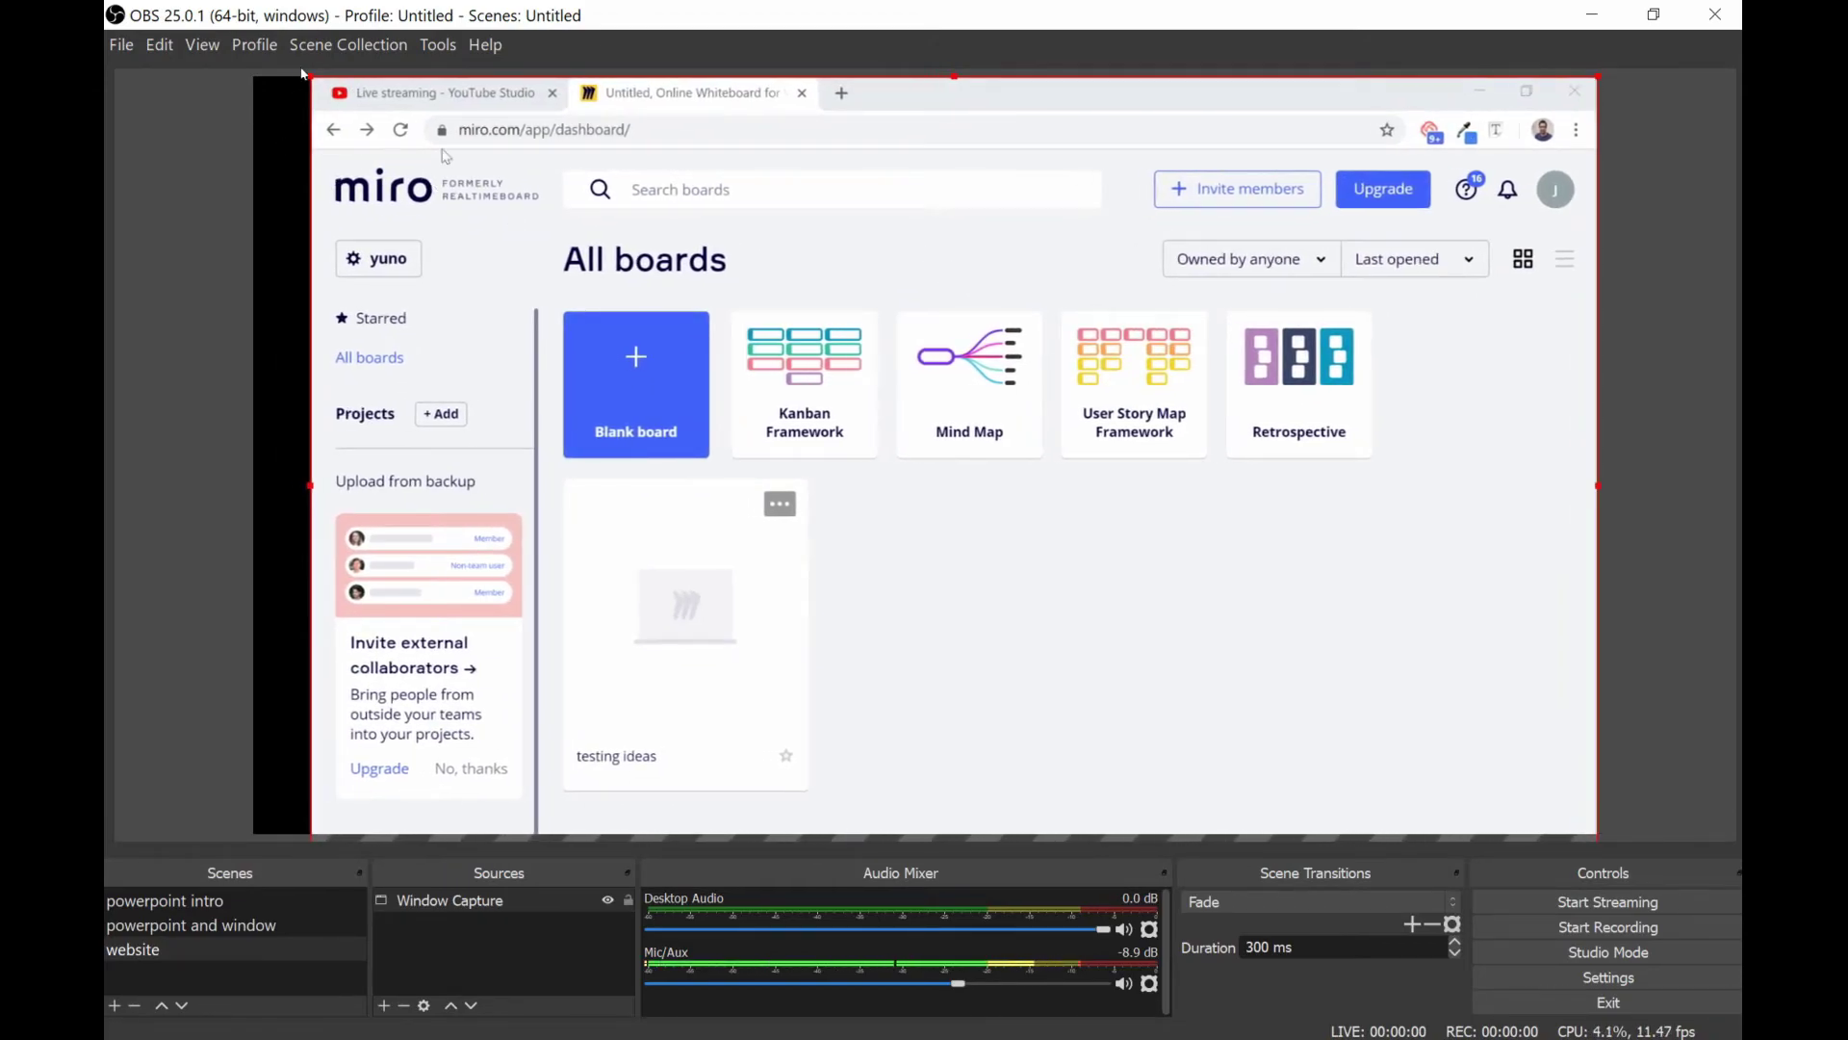
pyautogui.moveTo(314, 79); pyautogui.dragTo(374, 114)
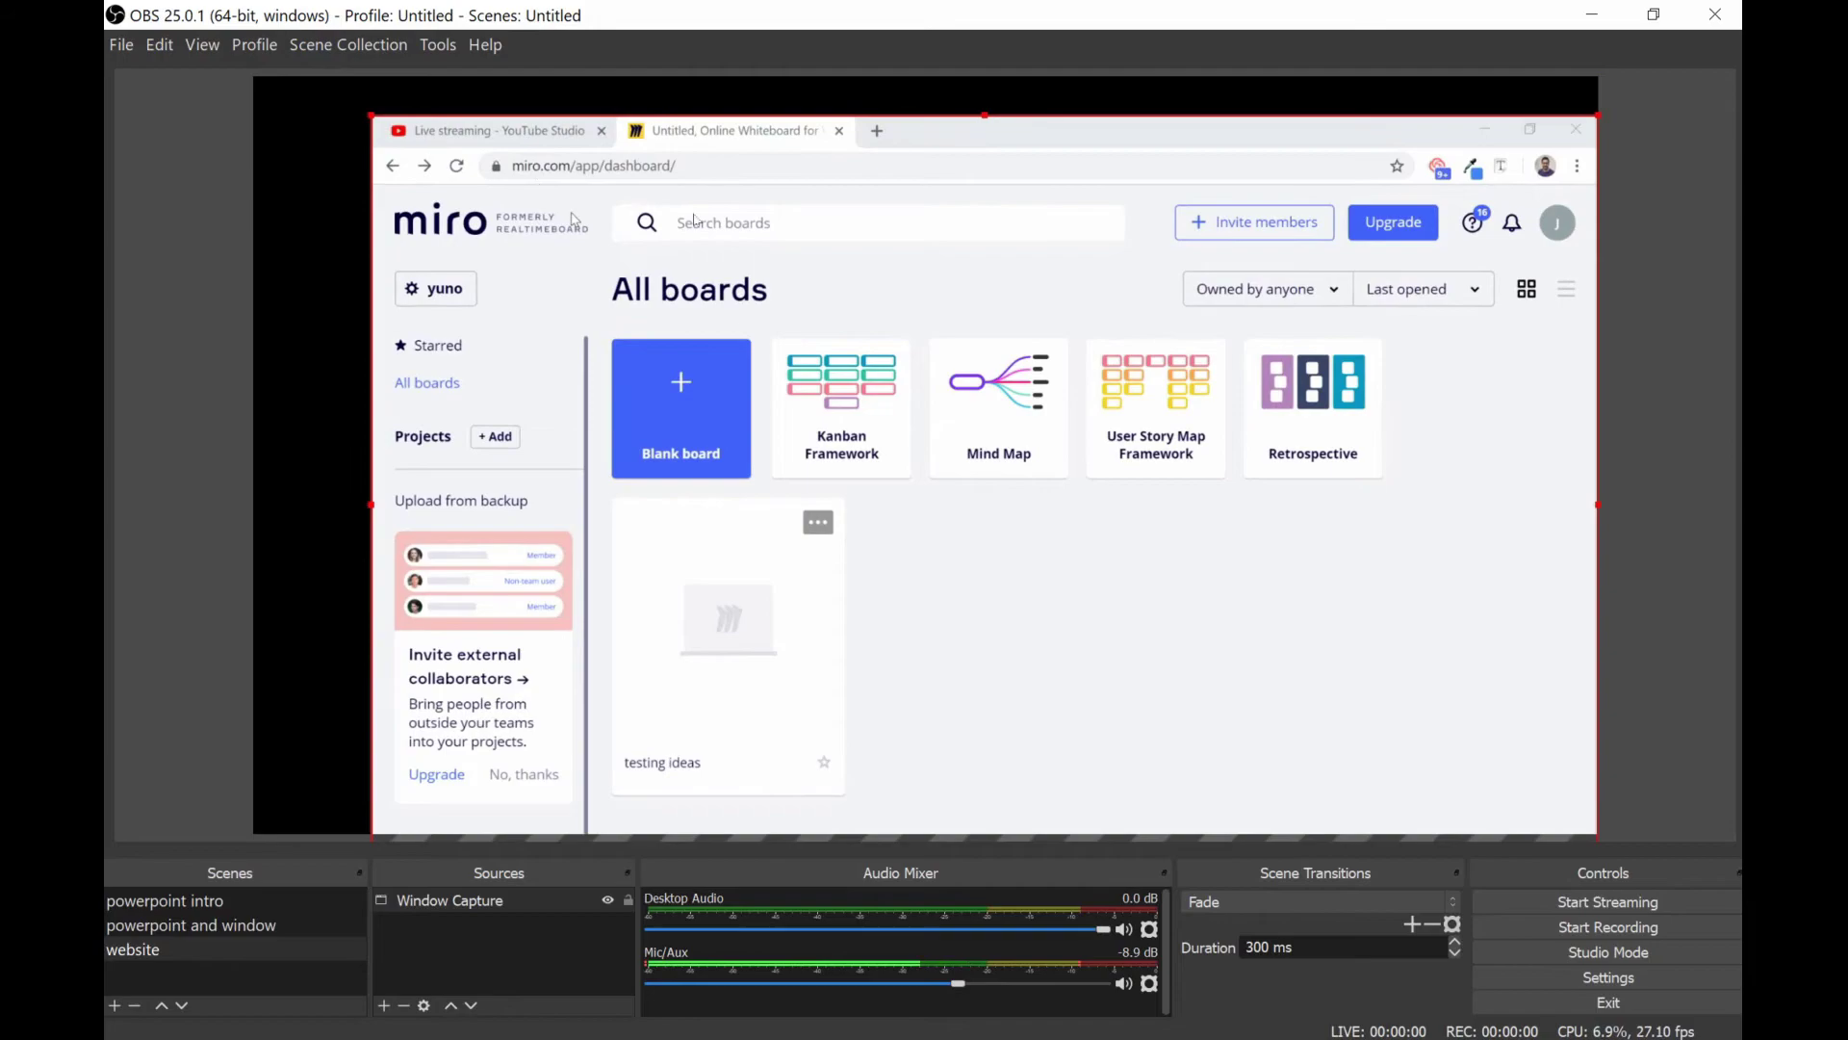
pyautogui.moveTo(769, 257); pyautogui.dragTo(695, 212)
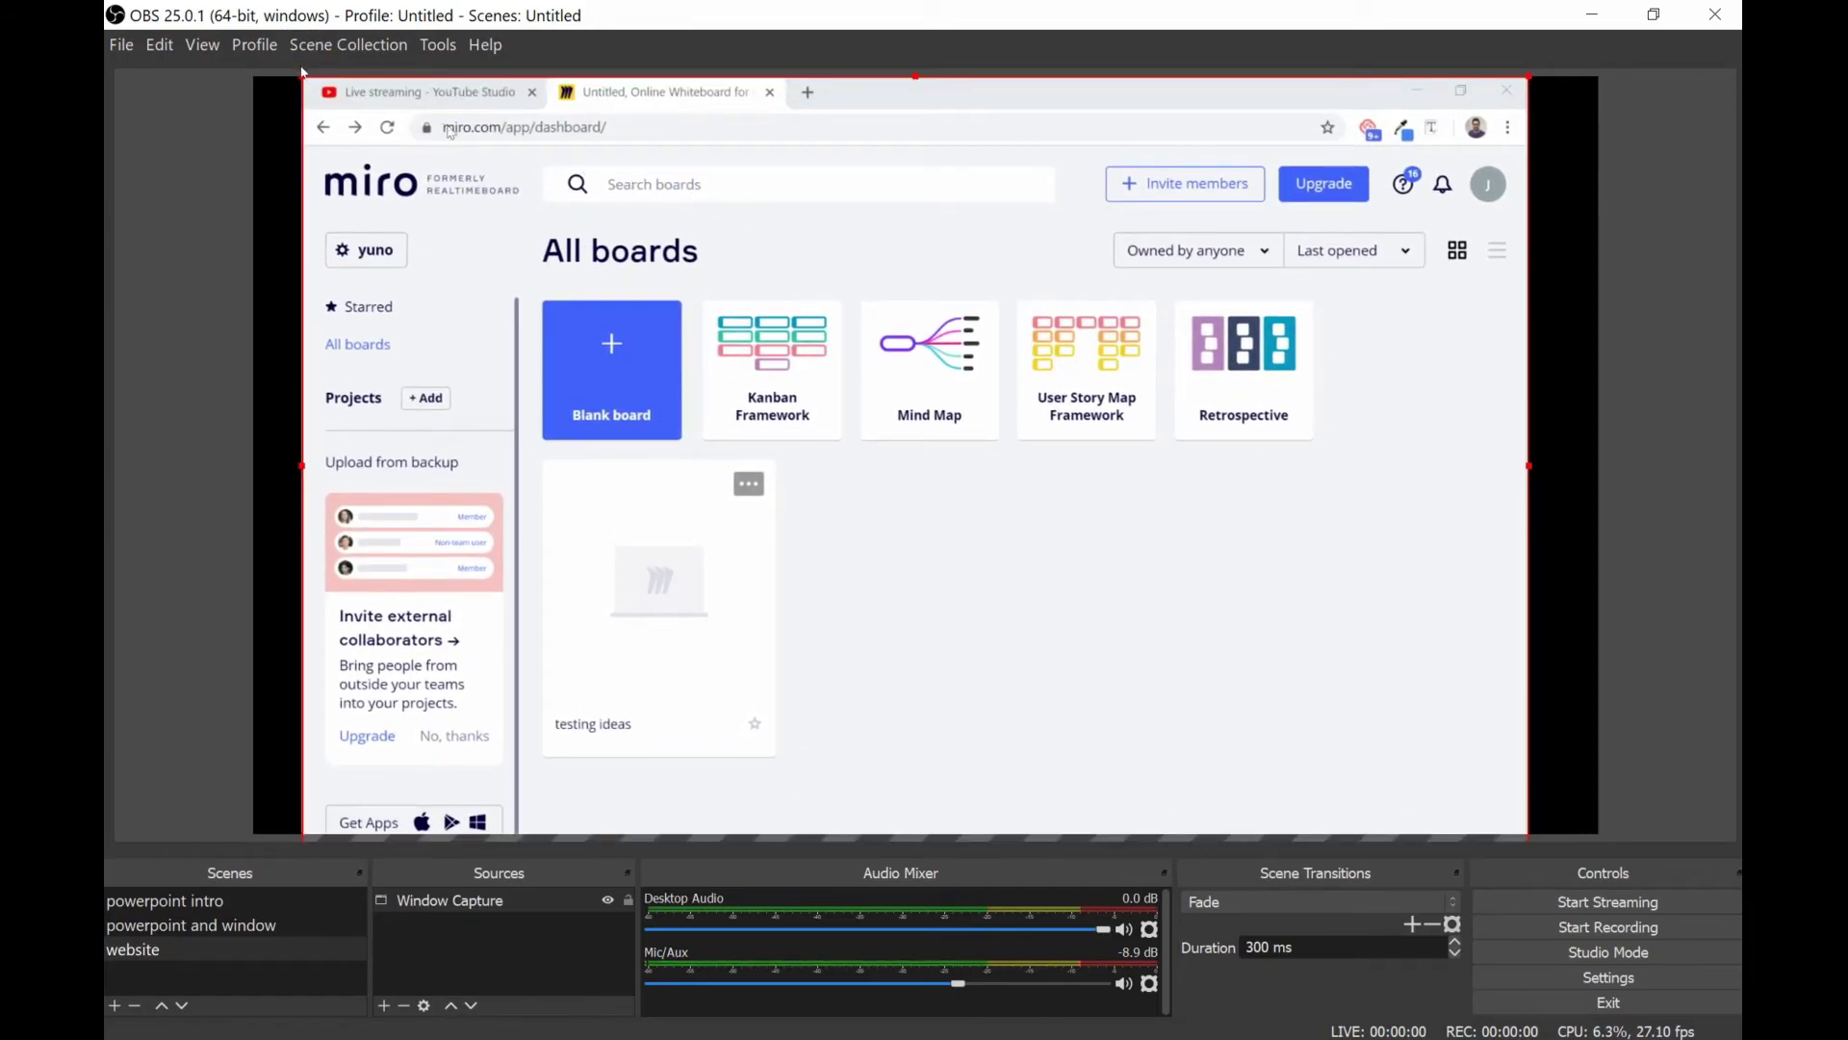
pyautogui.moveTo(303, 72); pyautogui.dragTo(332, 91)
pyautogui.moveTo(763, 260); pyautogui.dragTo(764, 224)
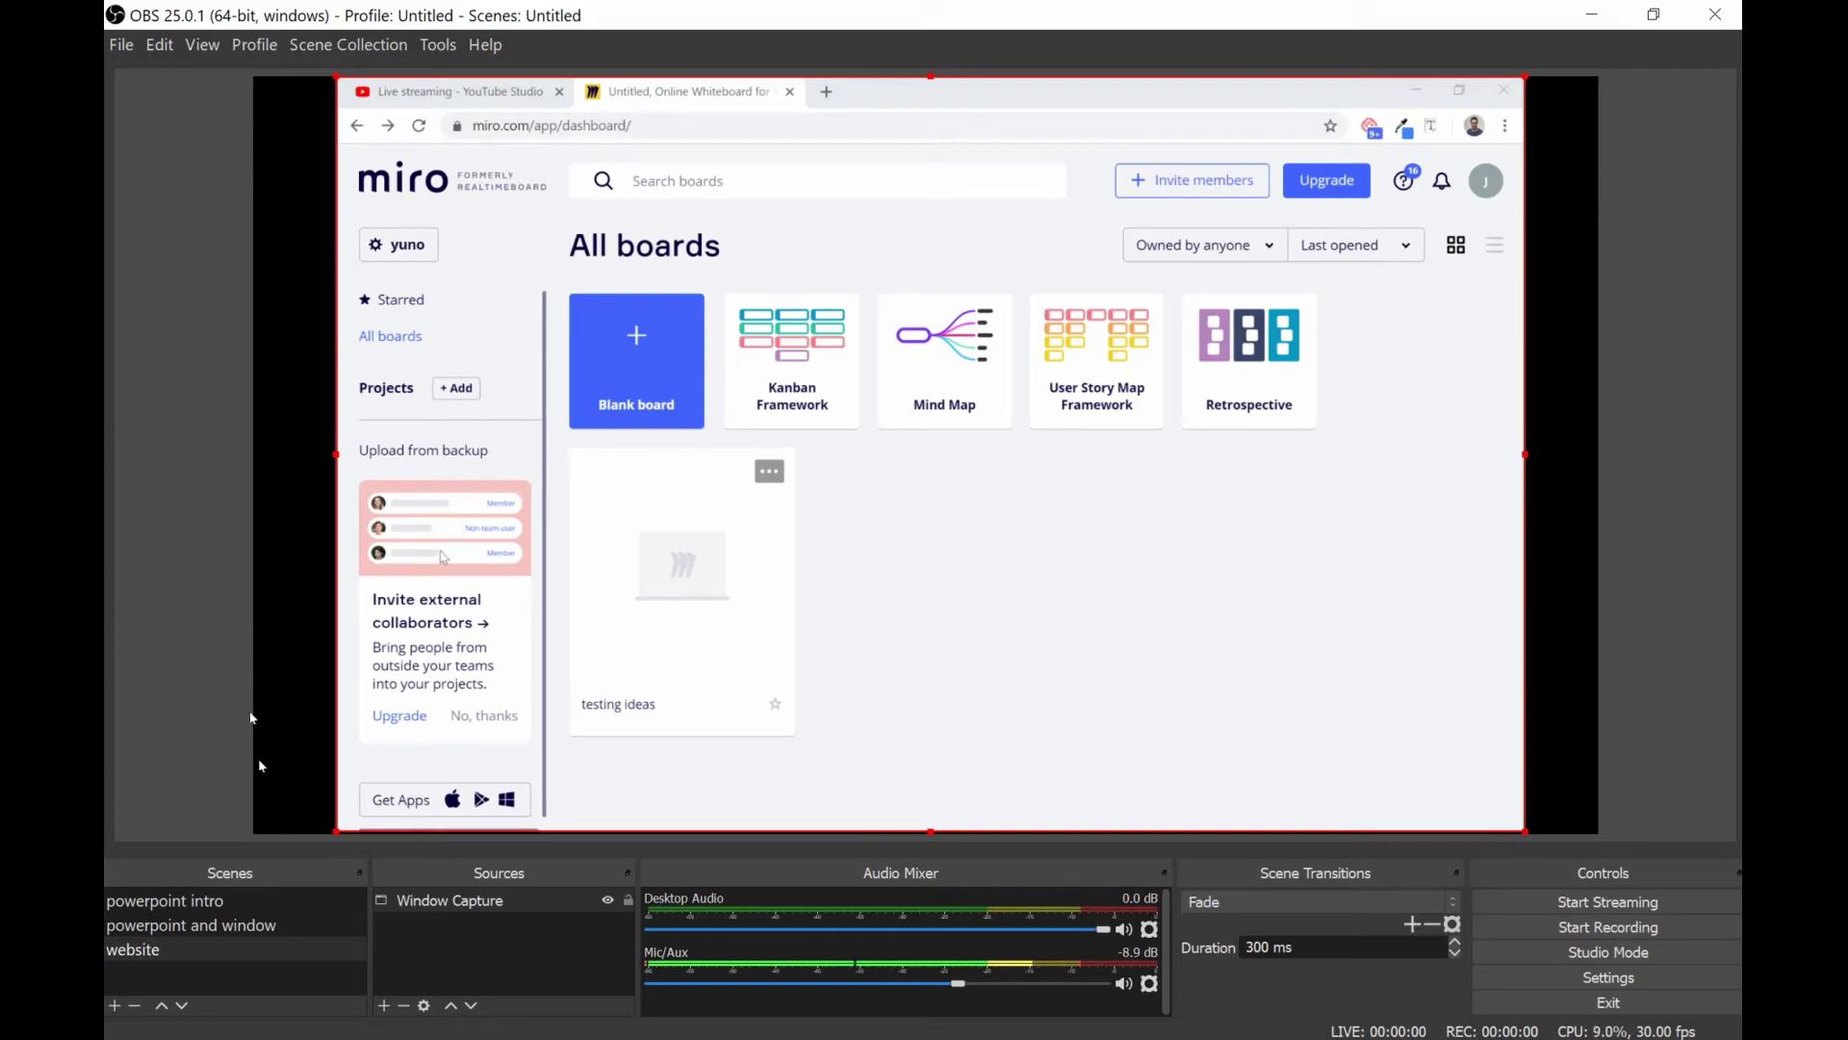
pyautogui.click(418, 933)
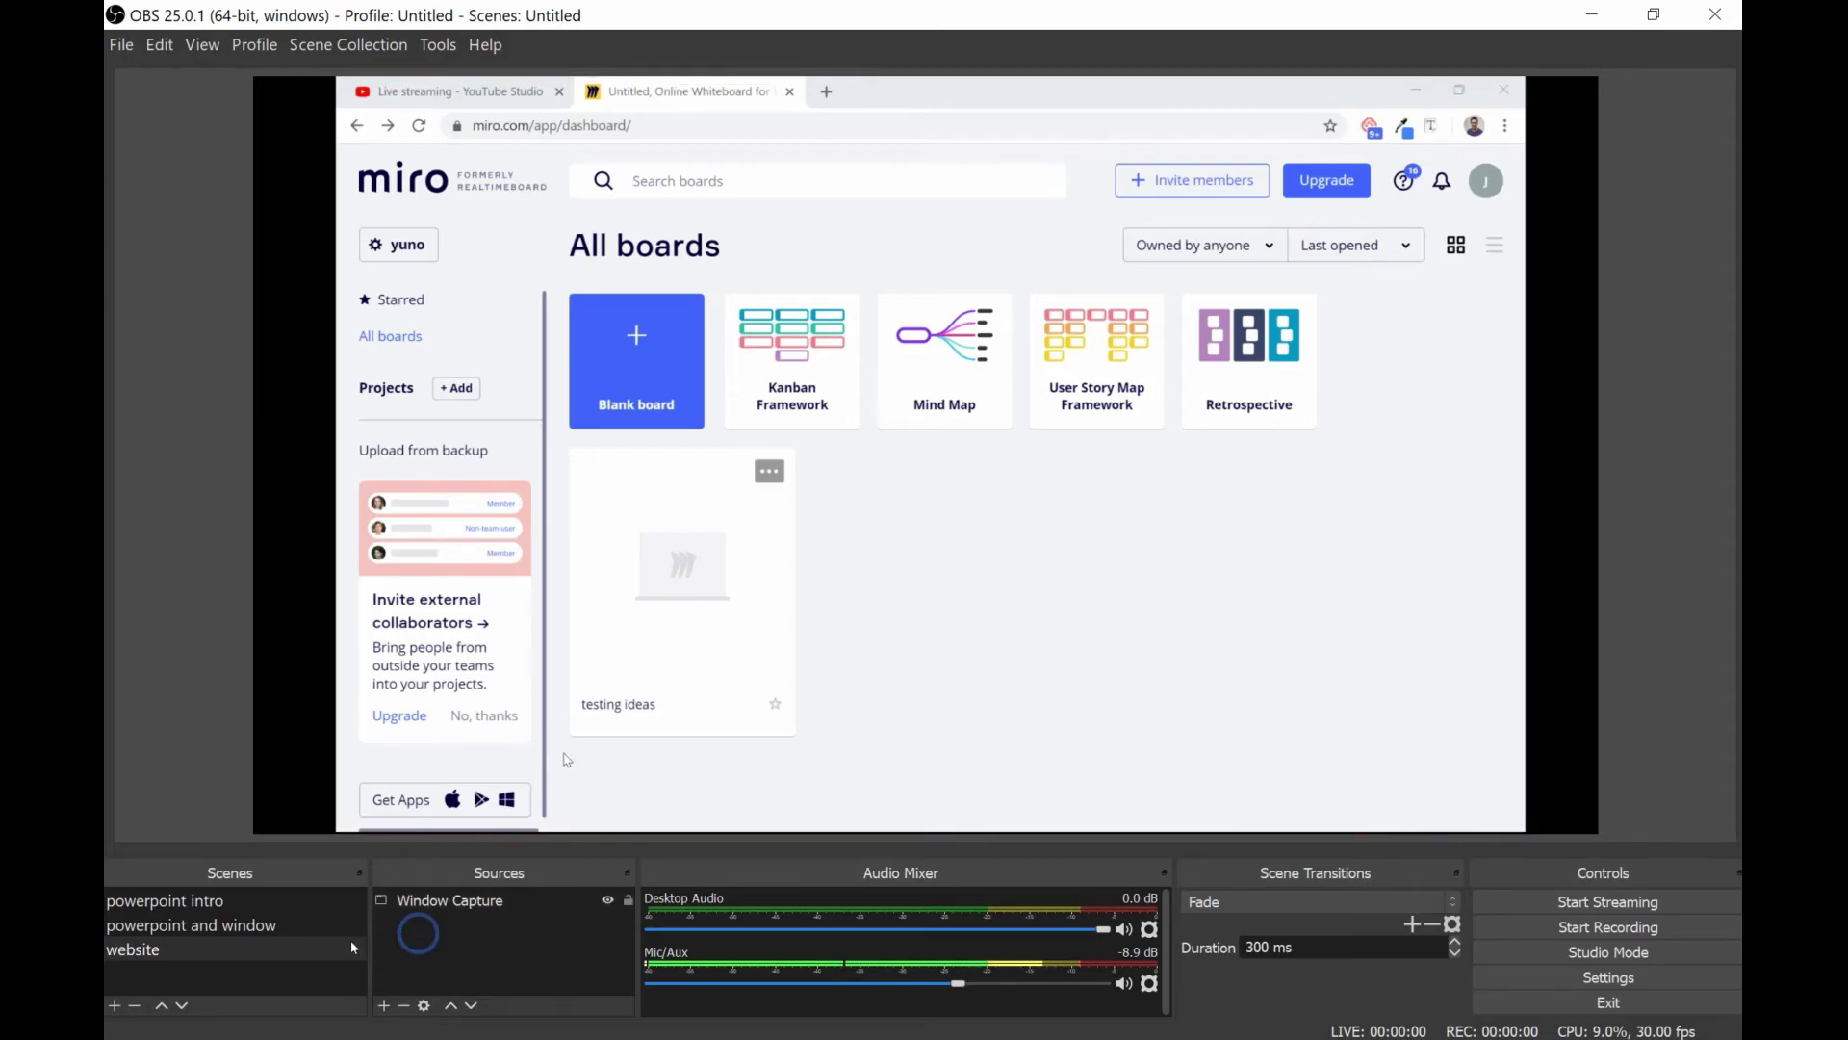
# Copy the webcam source from the "powerpoint and window" scene and paste it as a reference into the "website" scene.
pyautogui.click(298, 924)
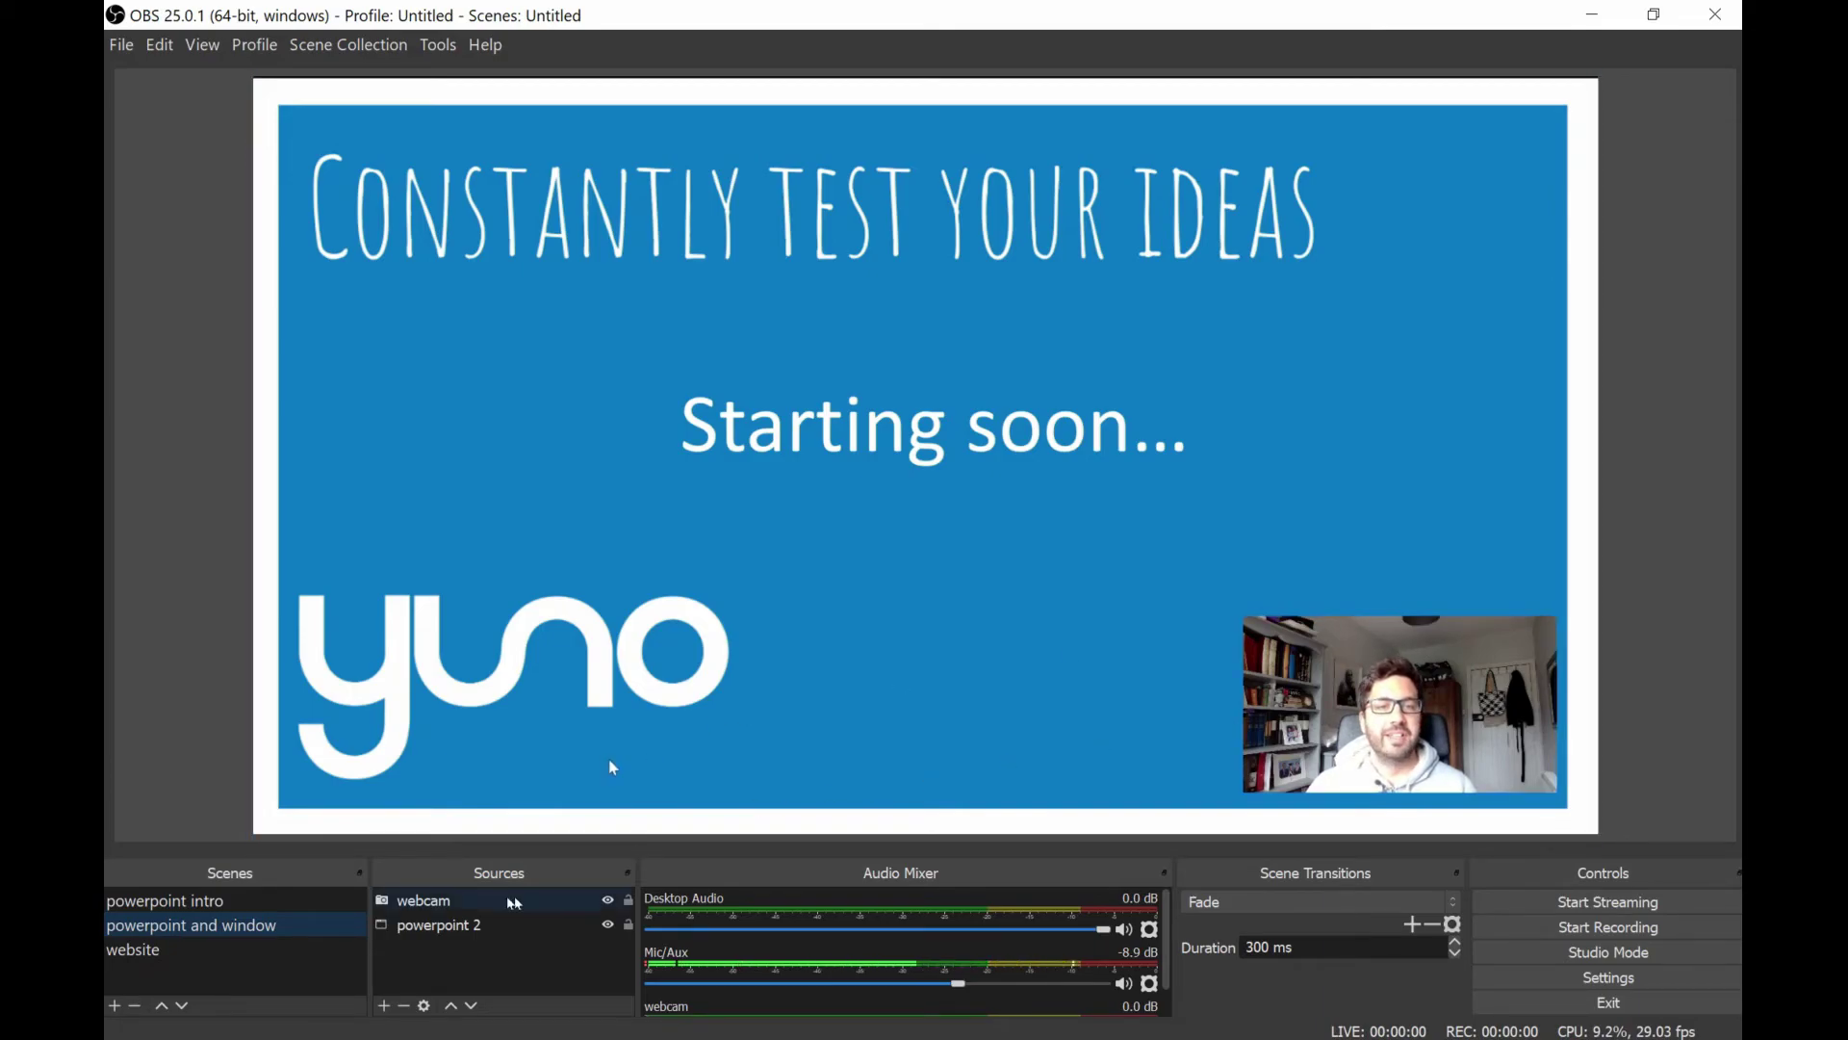
pyautogui.rightClick(460, 900)
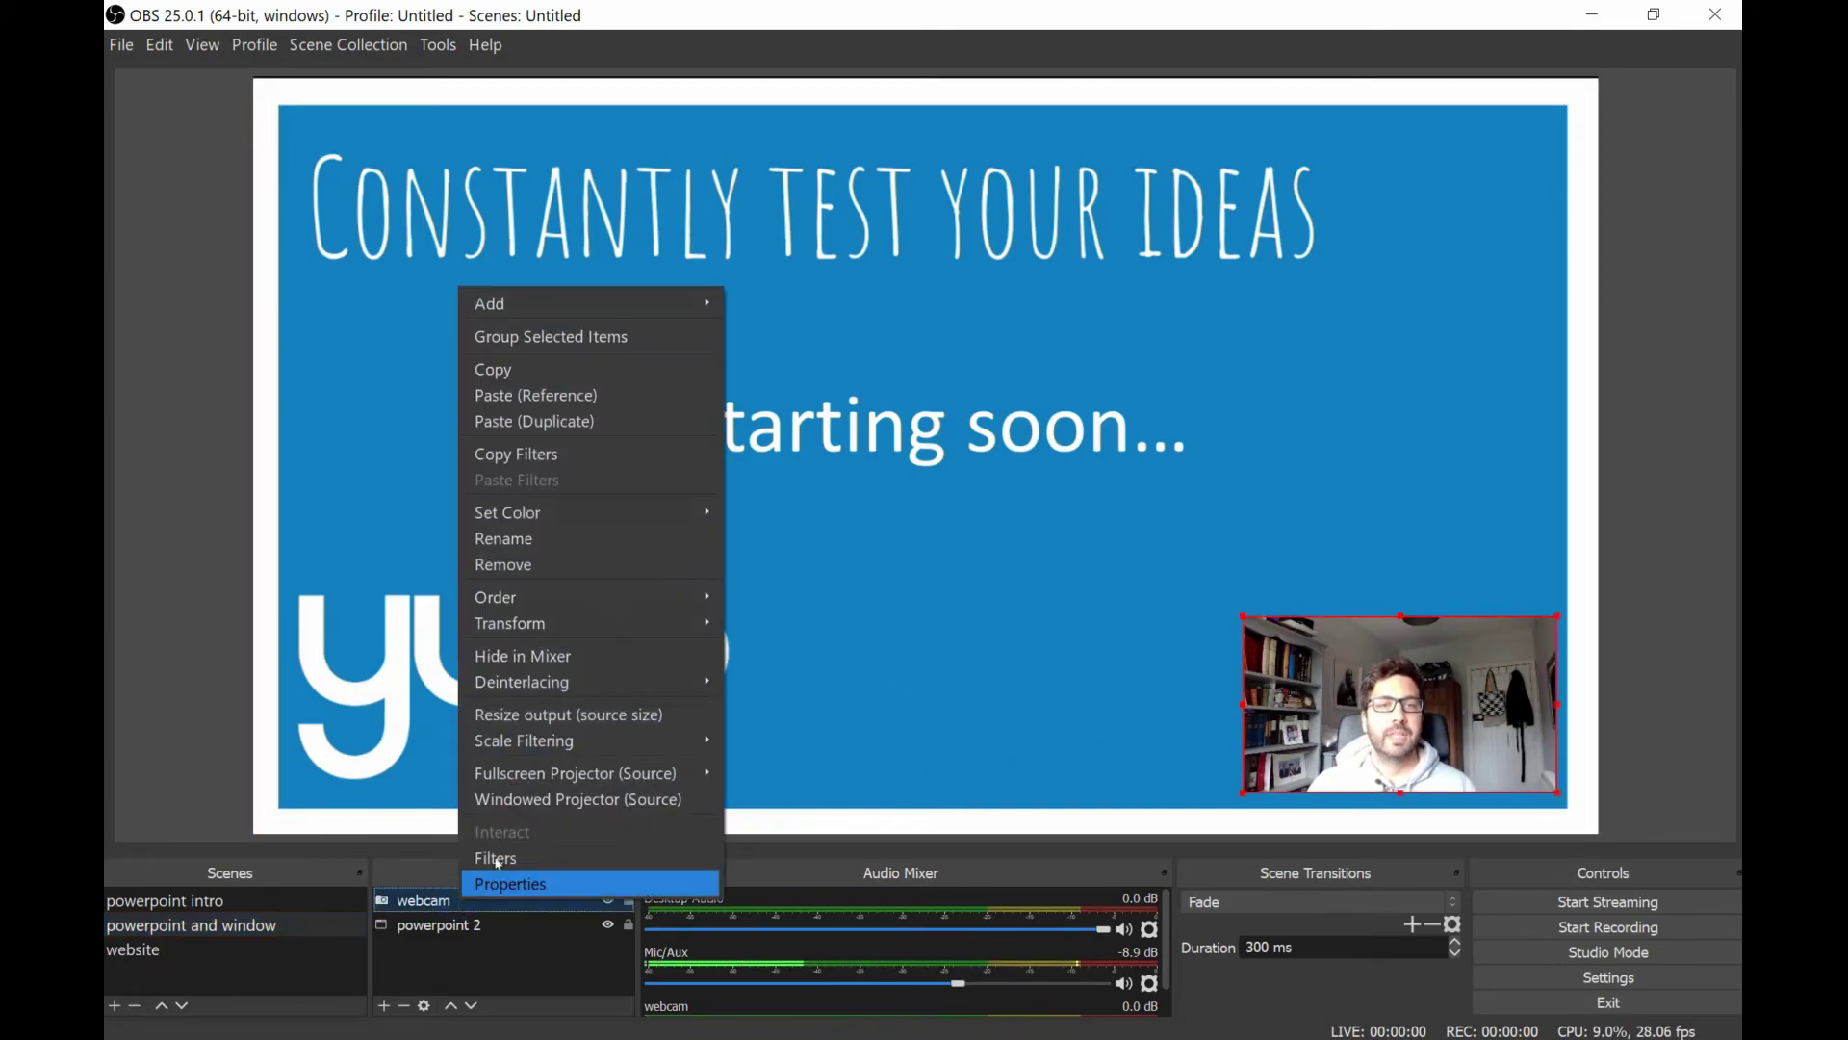
pyautogui.click(568, 370)
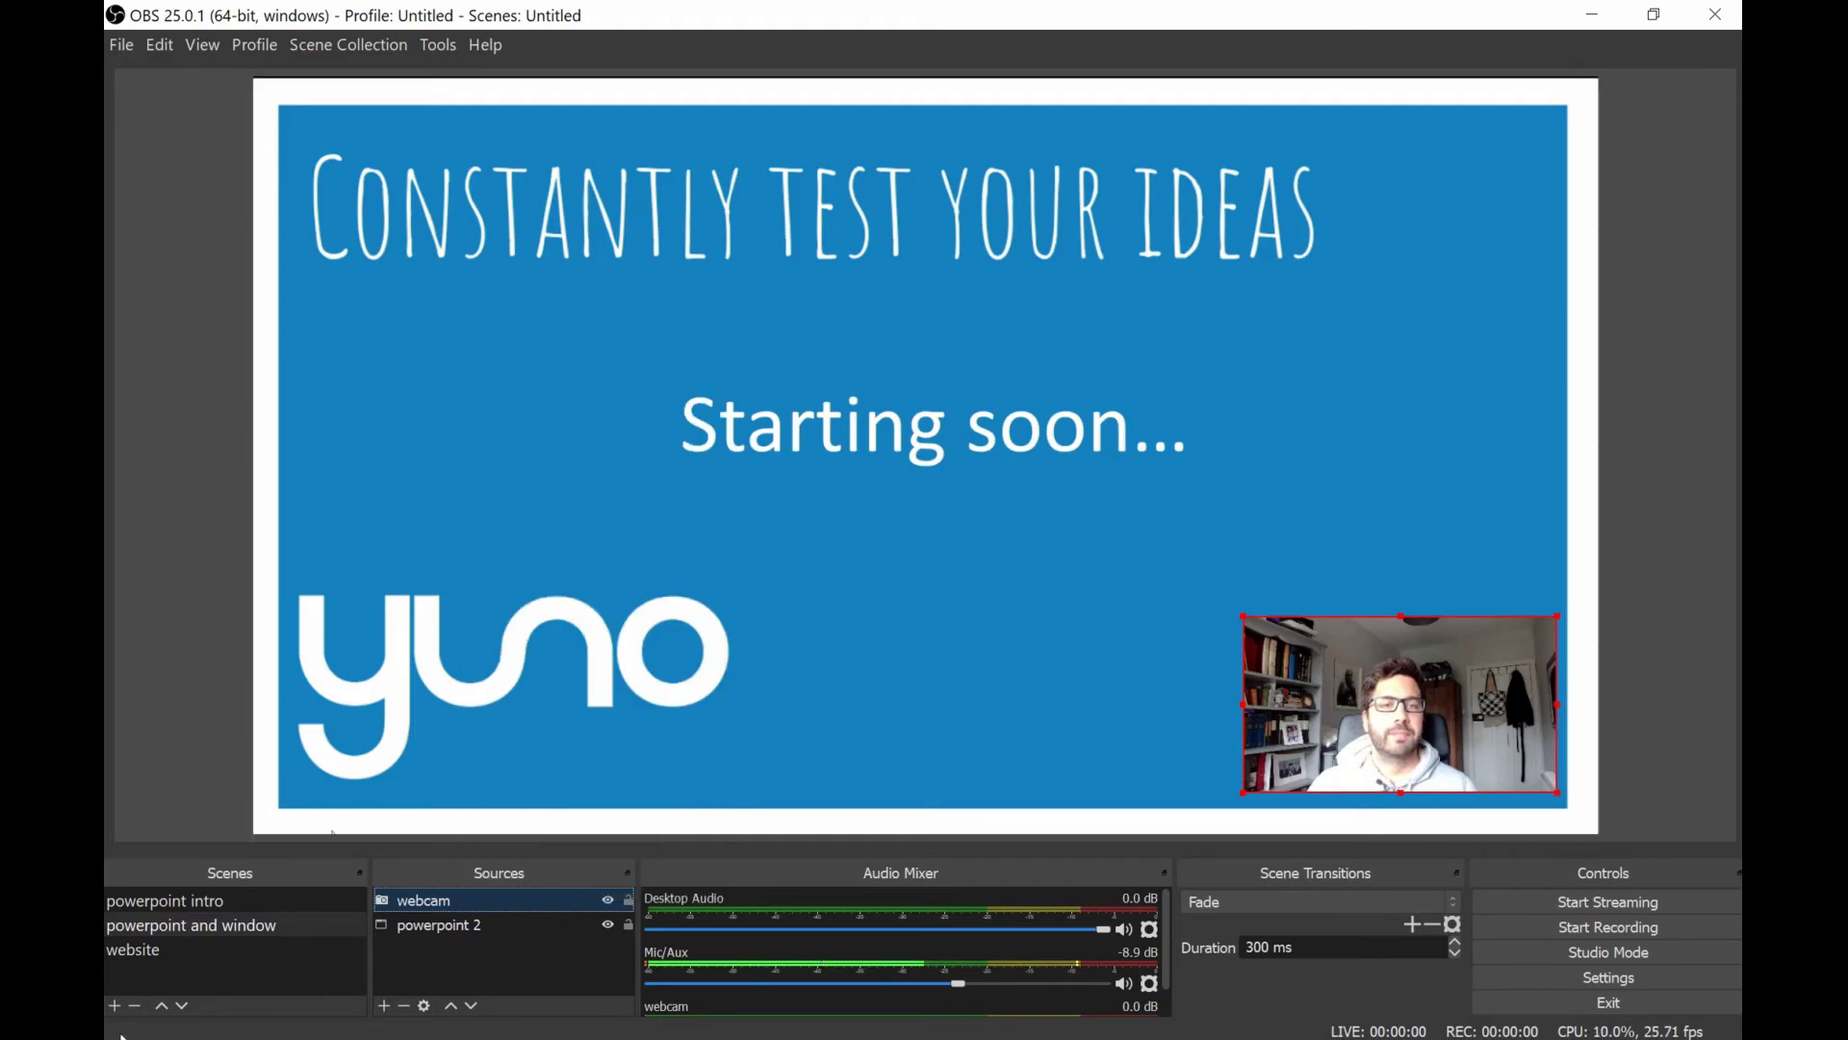
pyautogui.click(138, 950)
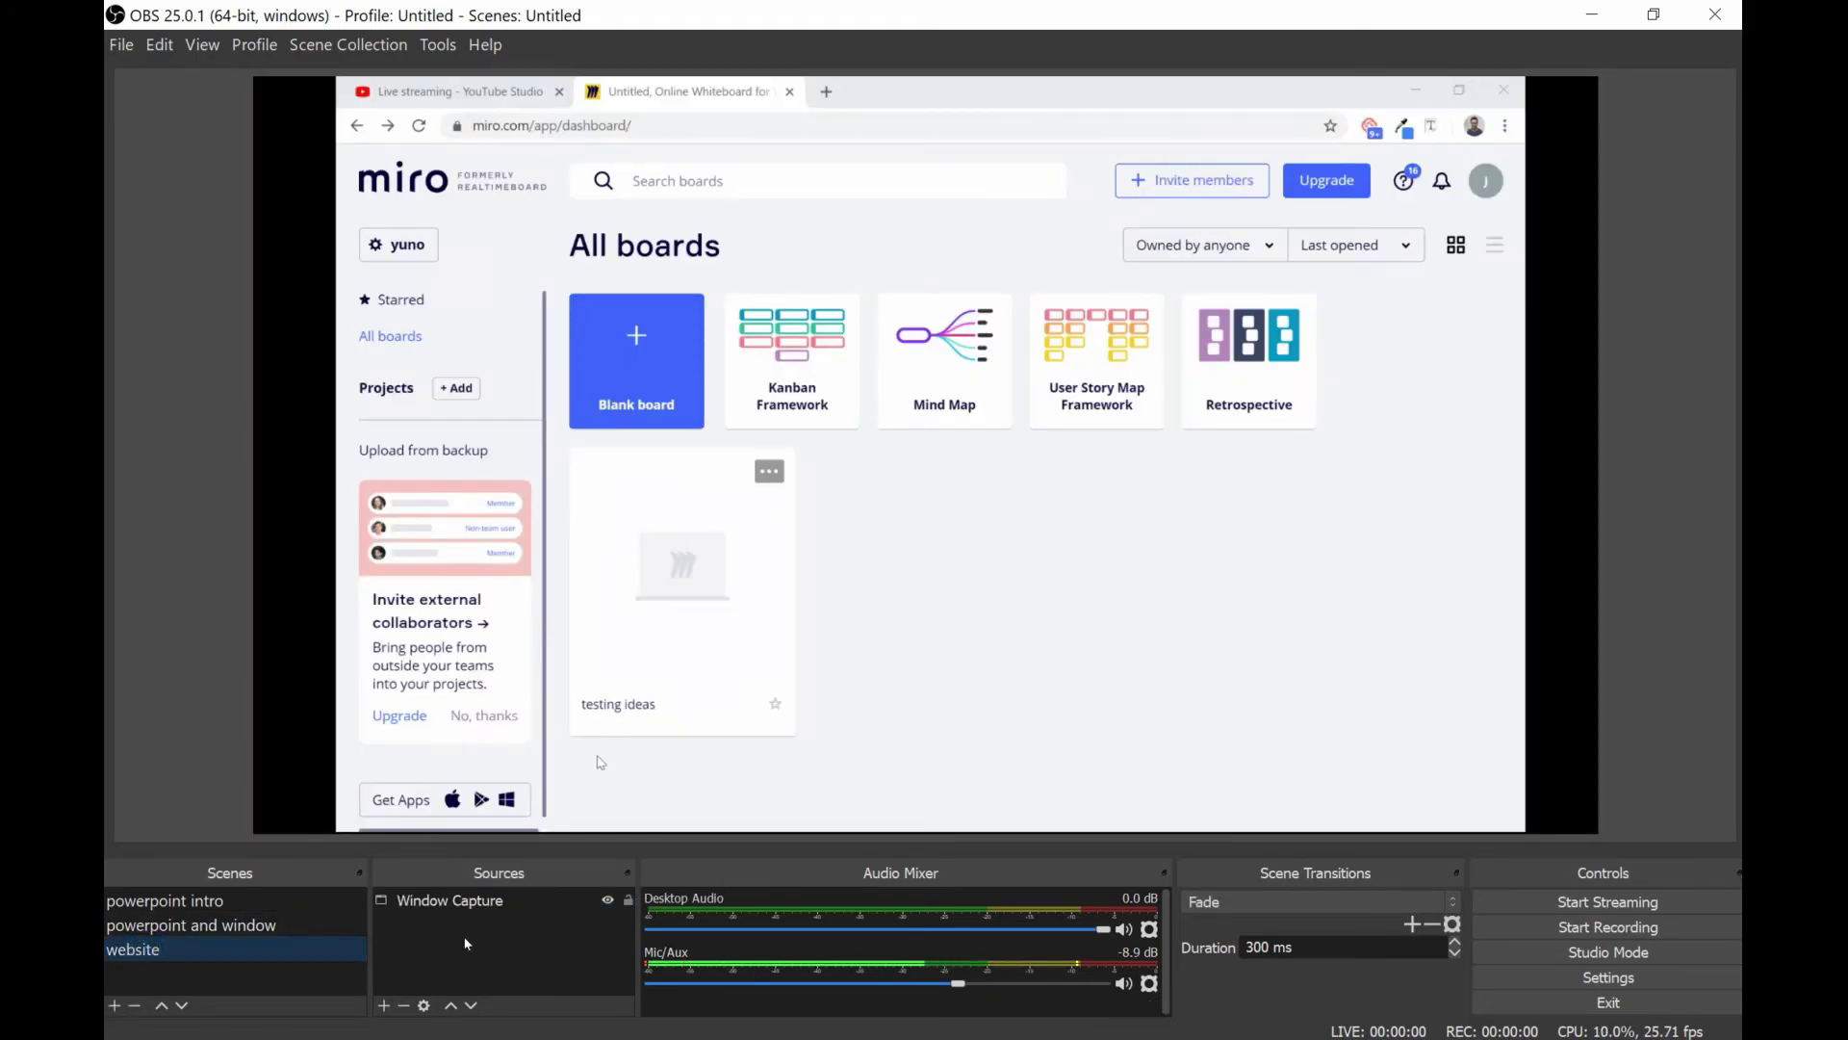
pyautogui.rightClick(465, 945)
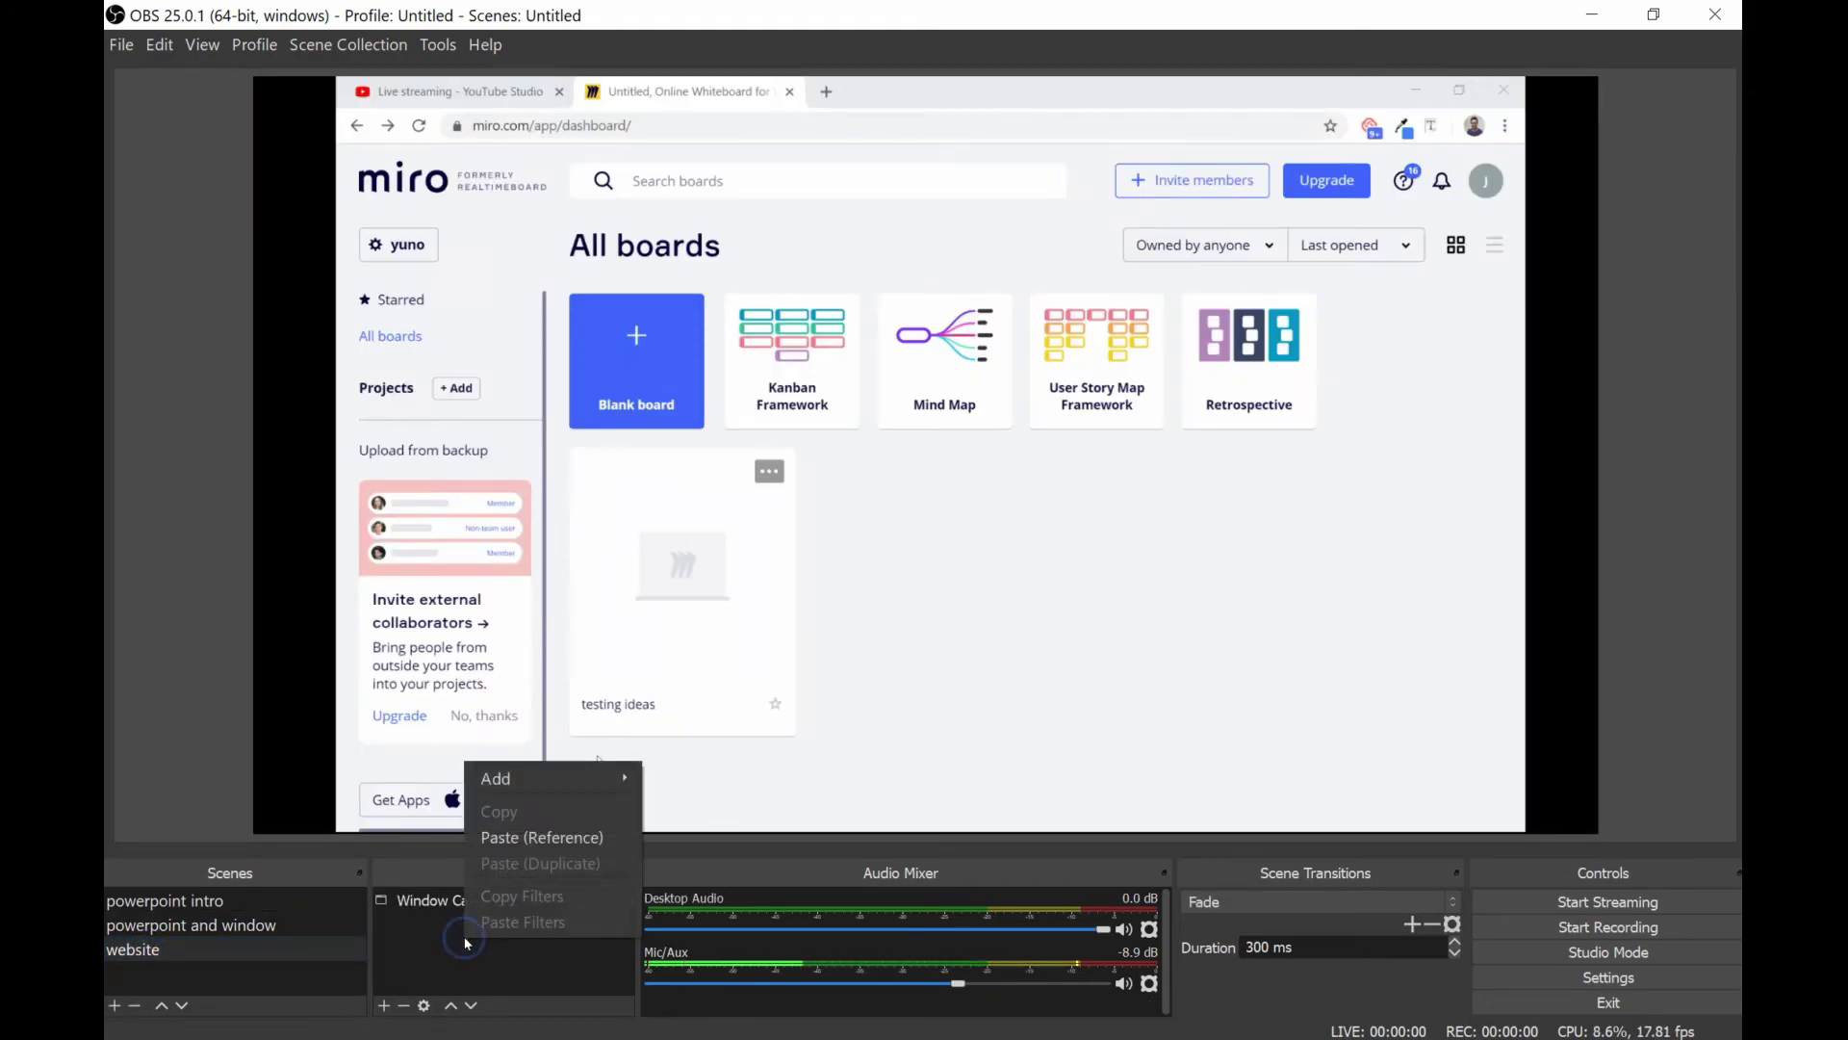
pyautogui.click(539, 837)
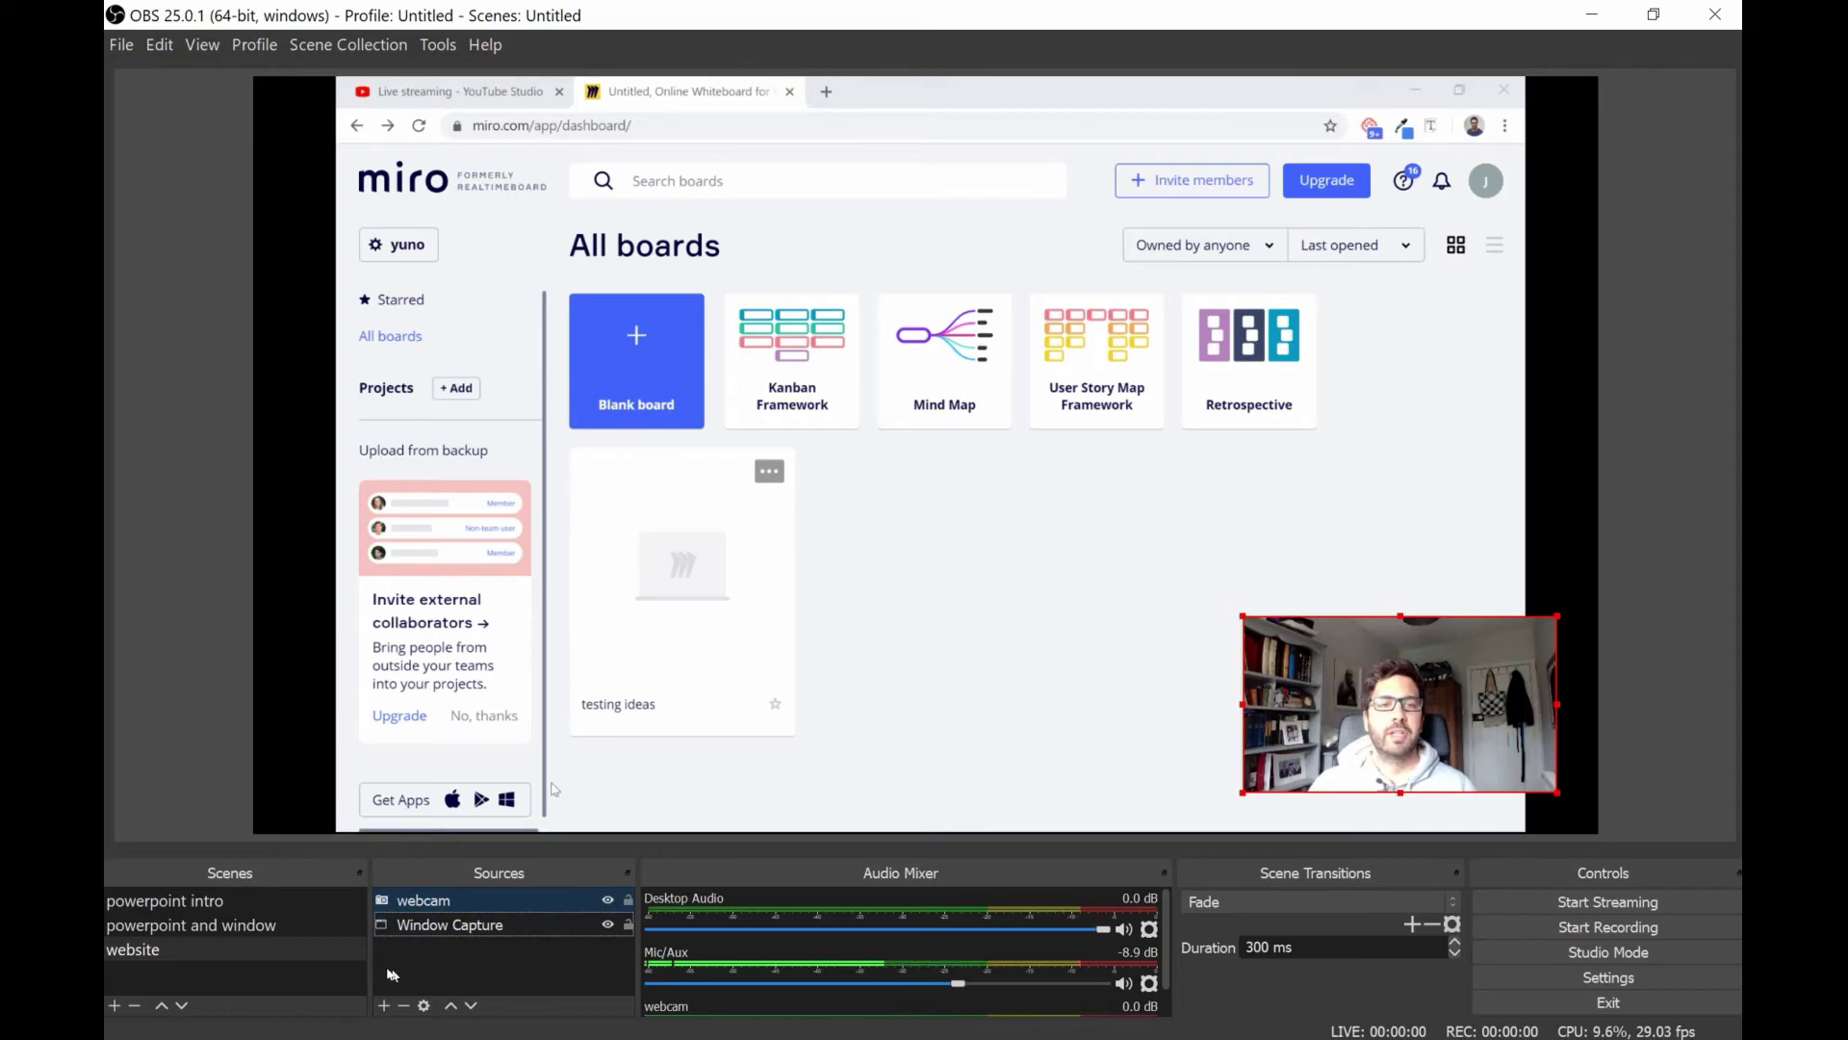
# Show the "powerpoint intro" scene and assign CTRL + ALT + N as the hotkey for switching to the "website" scene.
pyautogui.click(249, 901)
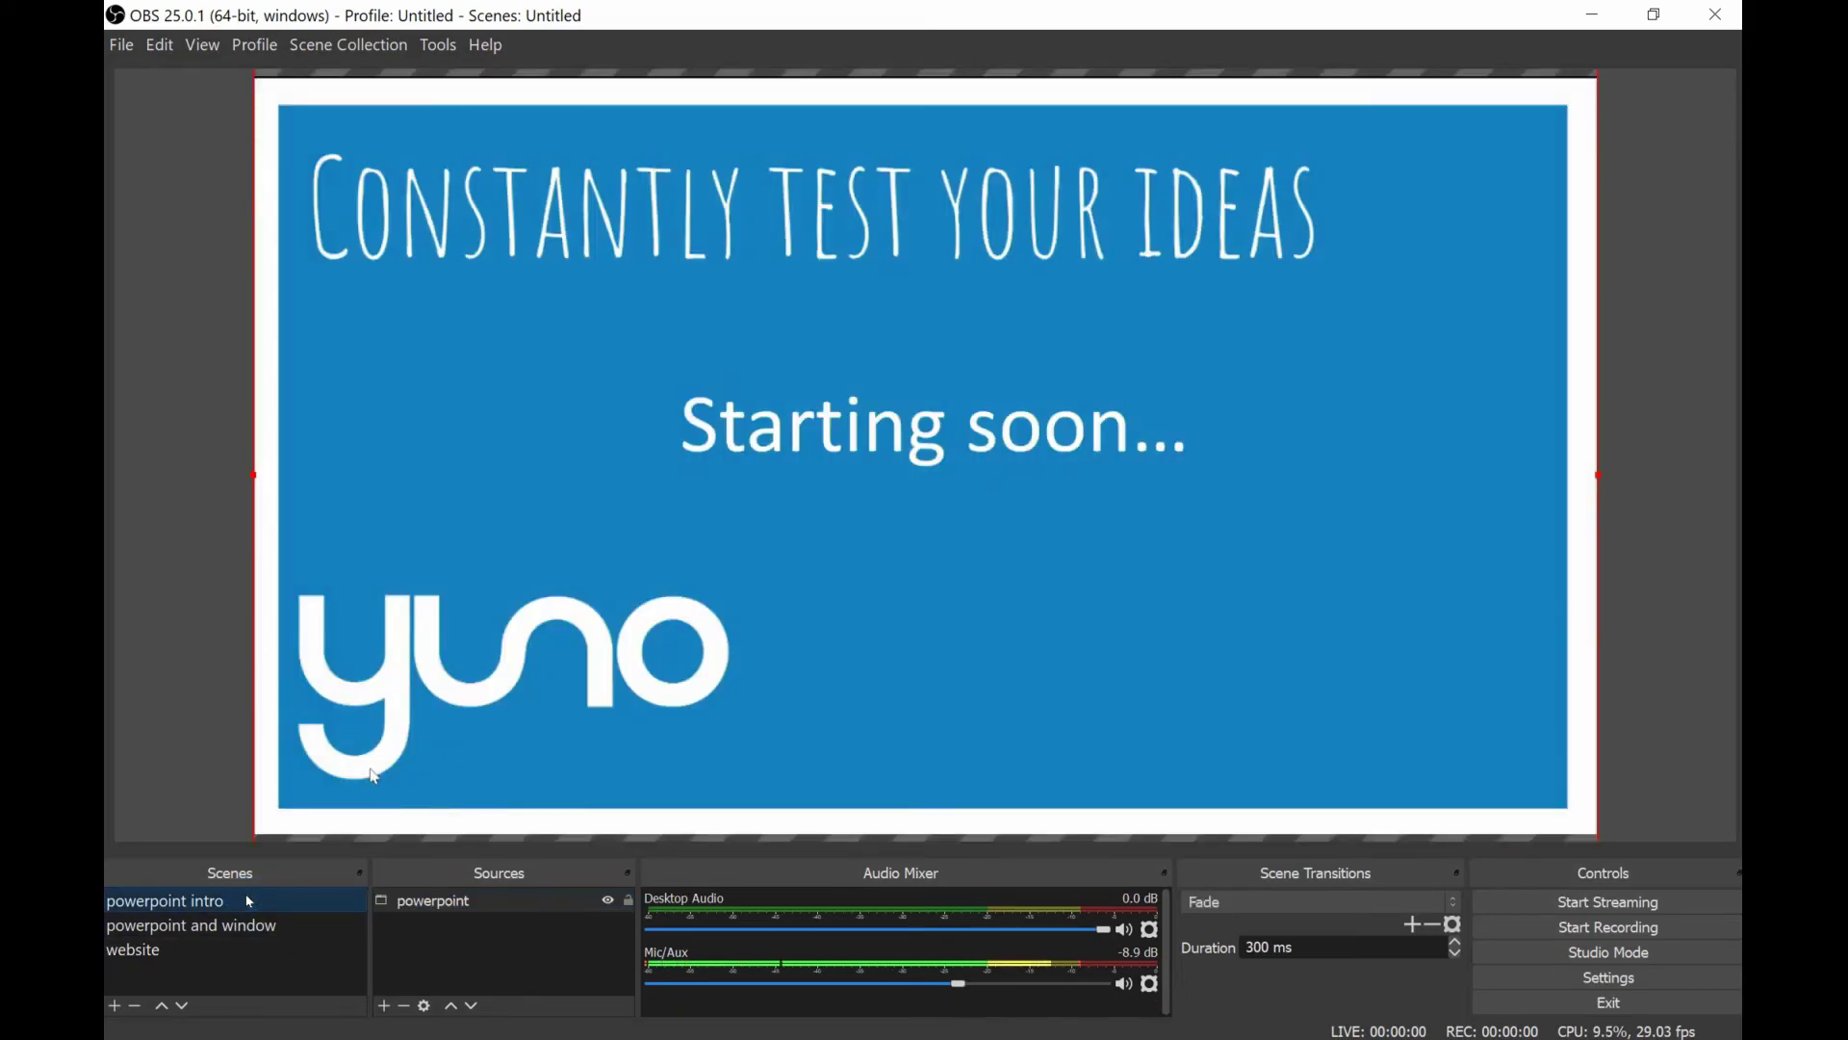
pyautogui.click(132, 42)
pyautogui.click(152, 132)
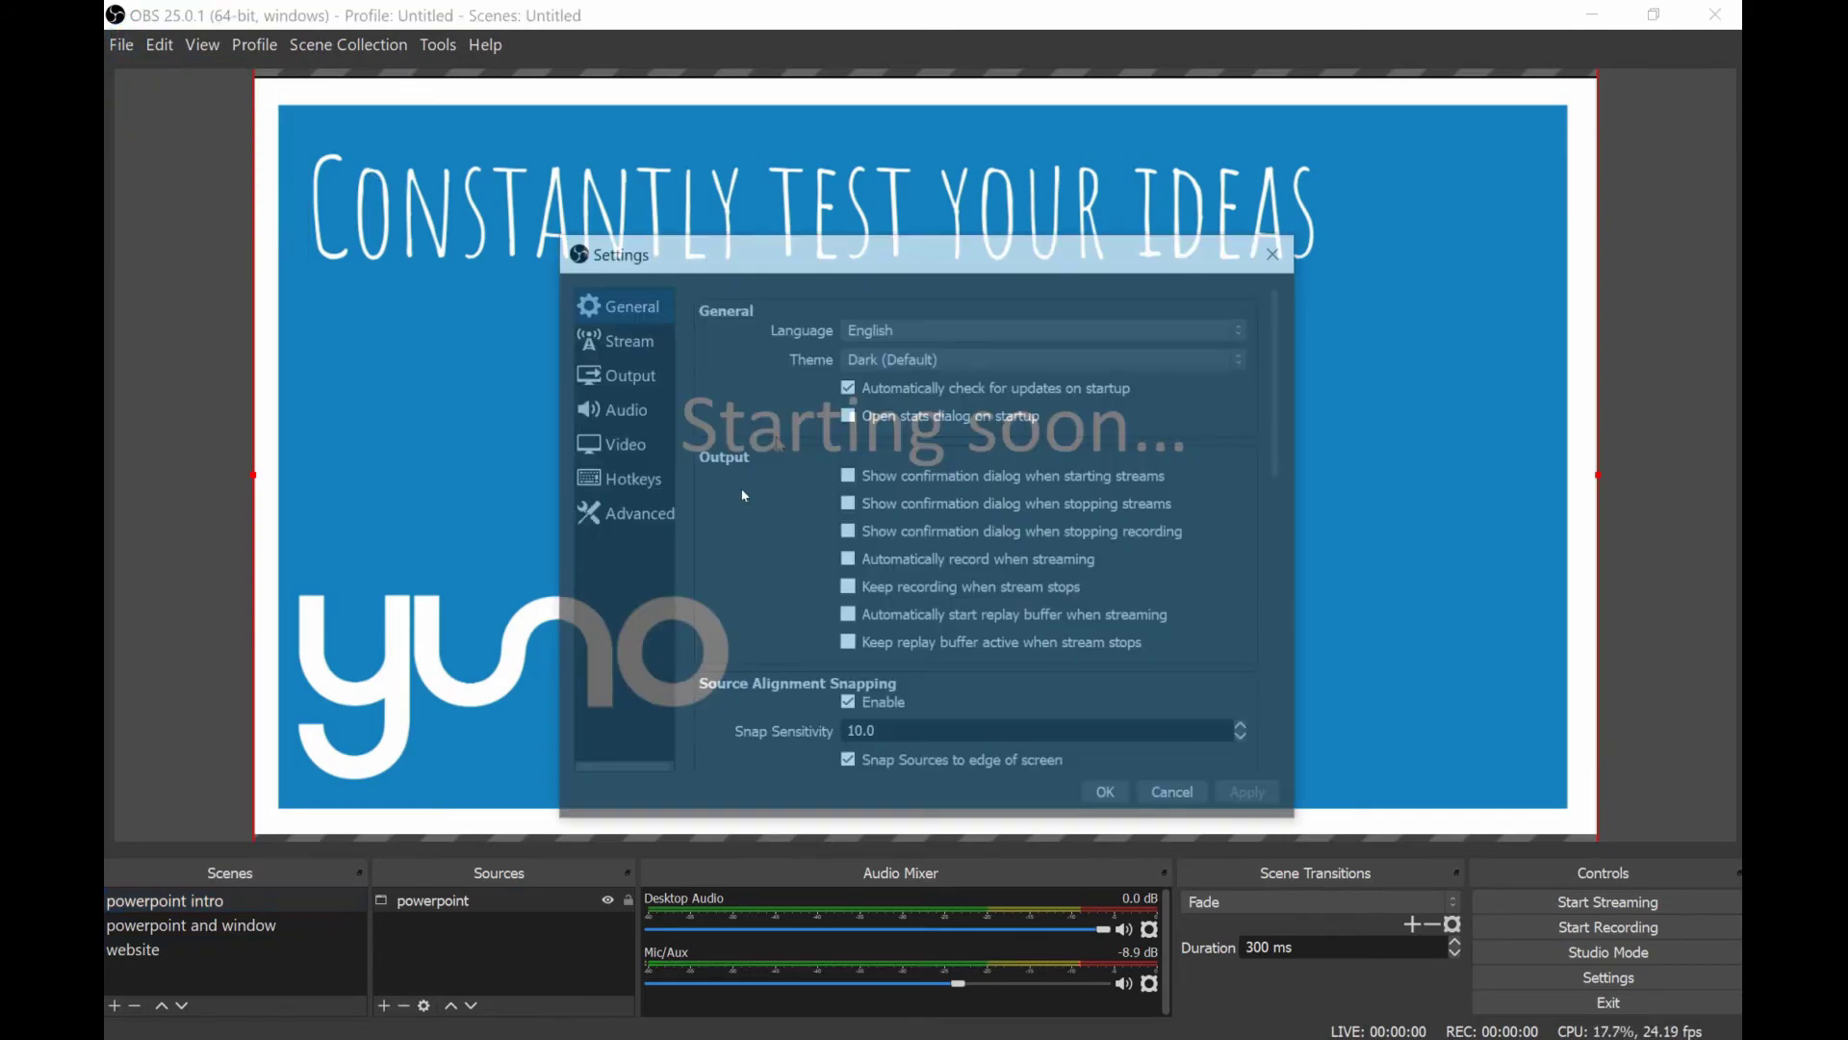
pyautogui.click(614, 481)
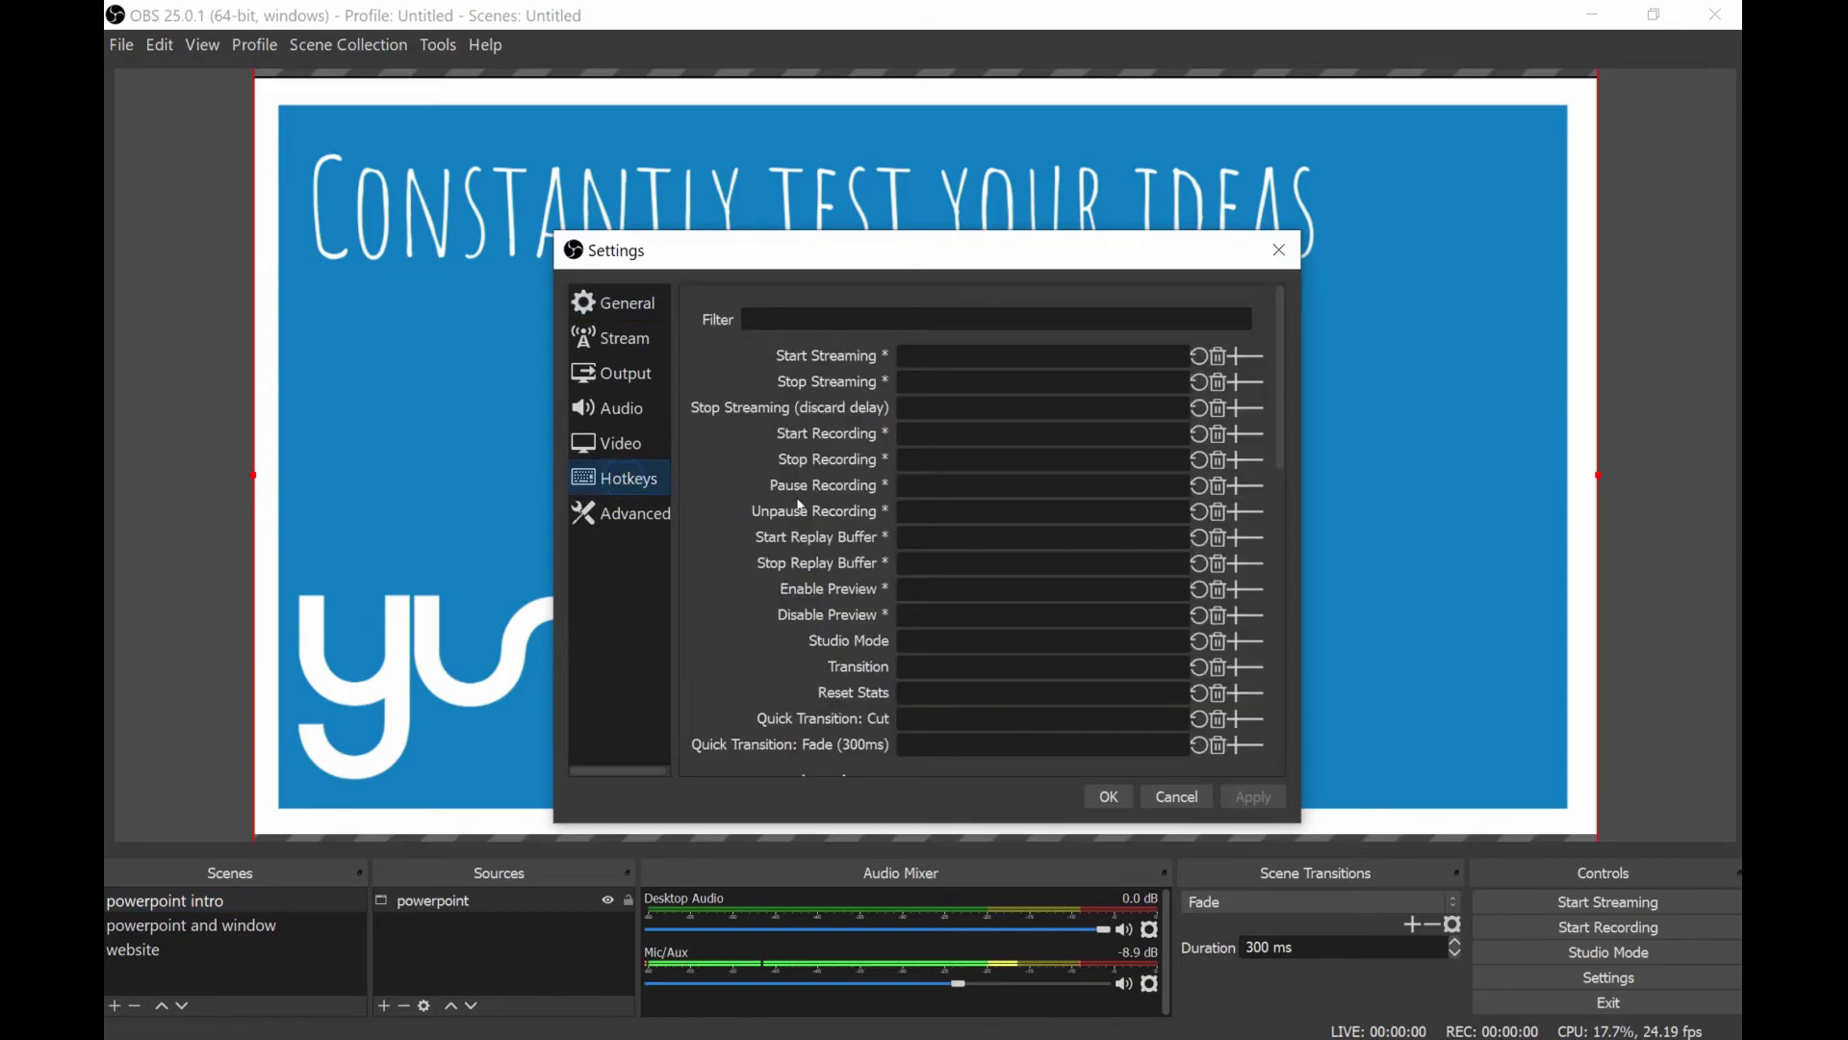
pyautogui.scroll(-3, 981, 529)
pyautogui.scroll(-3, 982, 529)
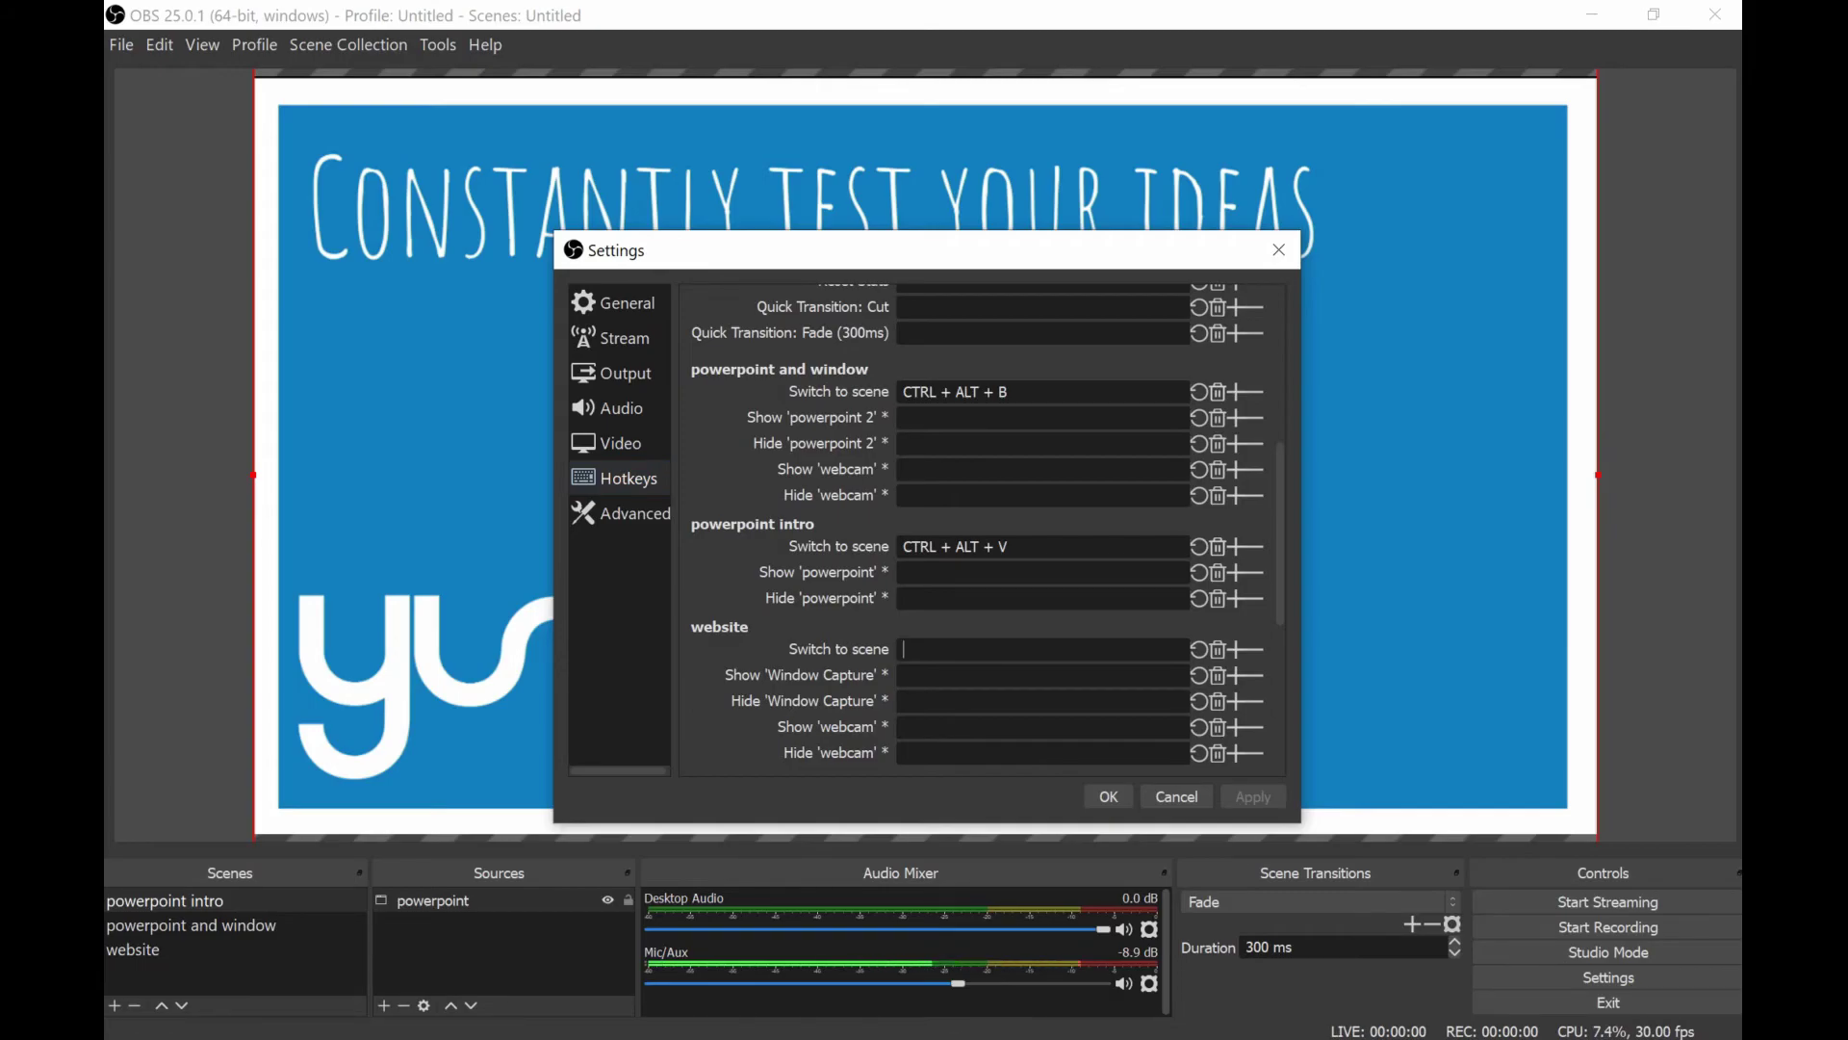
pyautogui.hotkey('ctrl', 'alt')
pyautogui.hotkey('ctrl', 'alt', 'n')
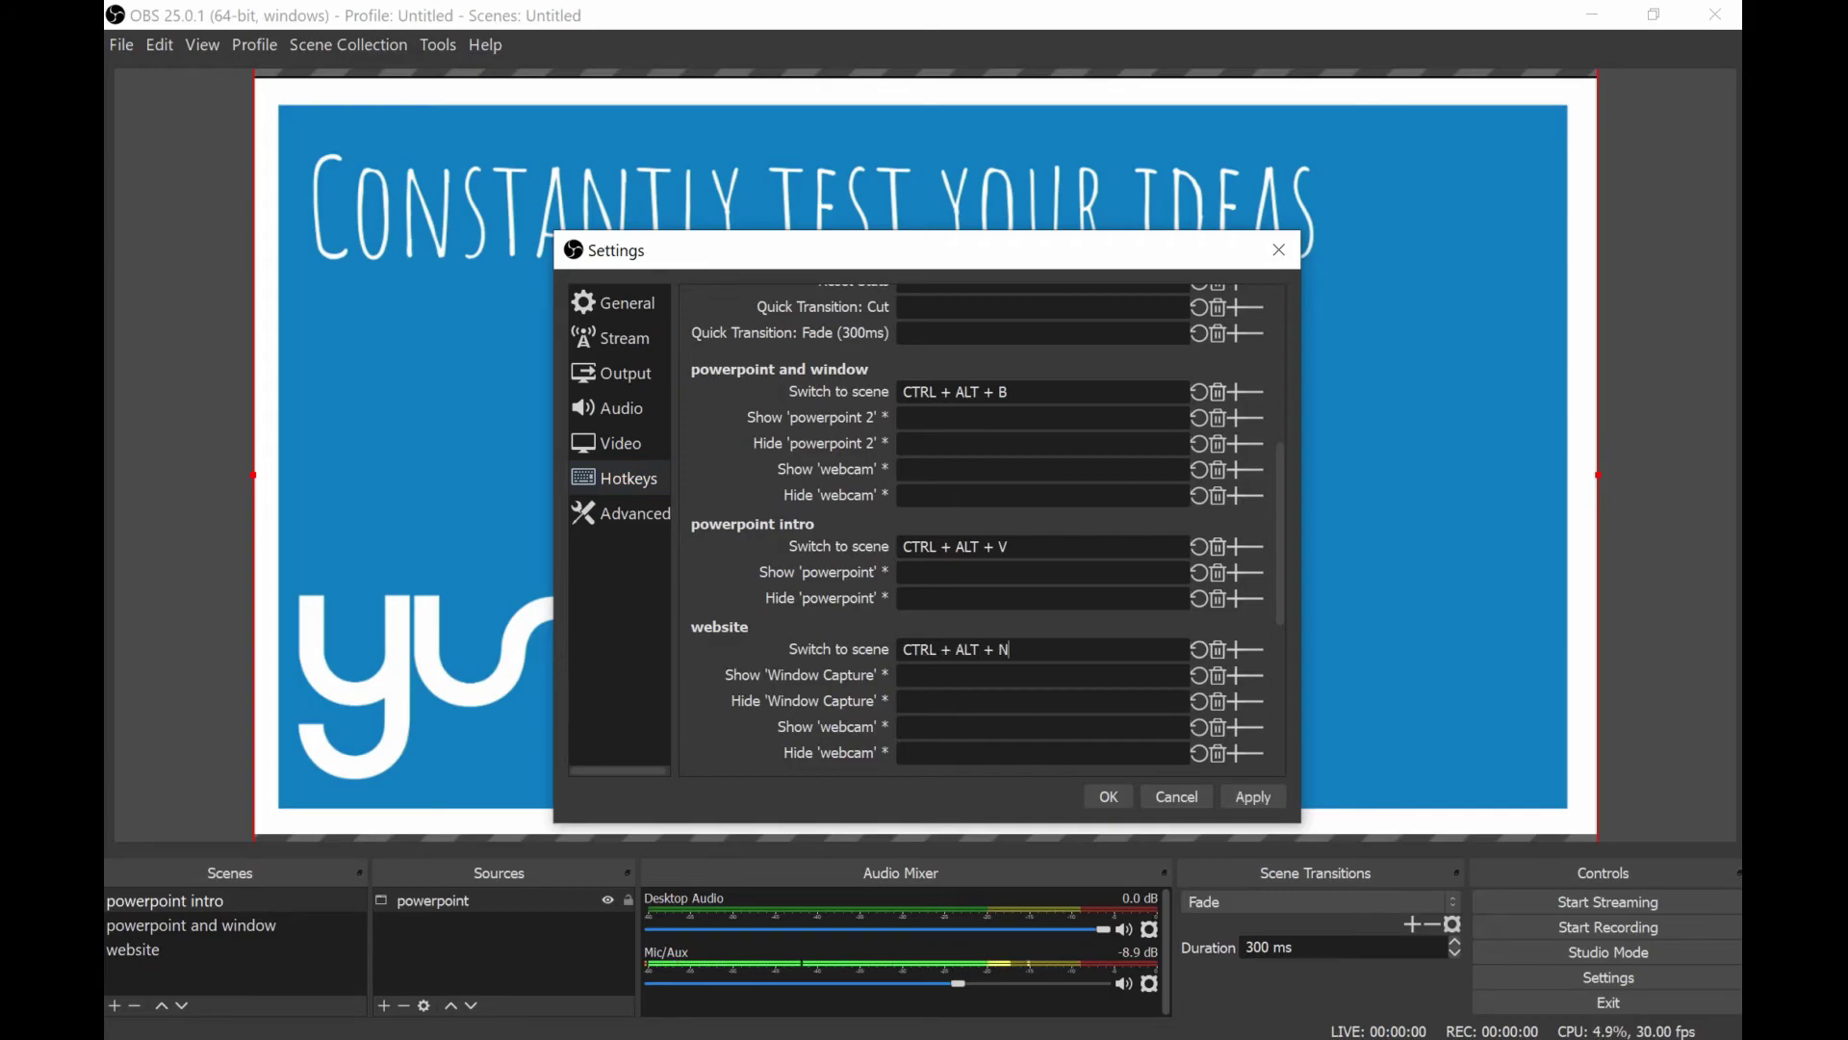
pyautogui.click(1109, 798)
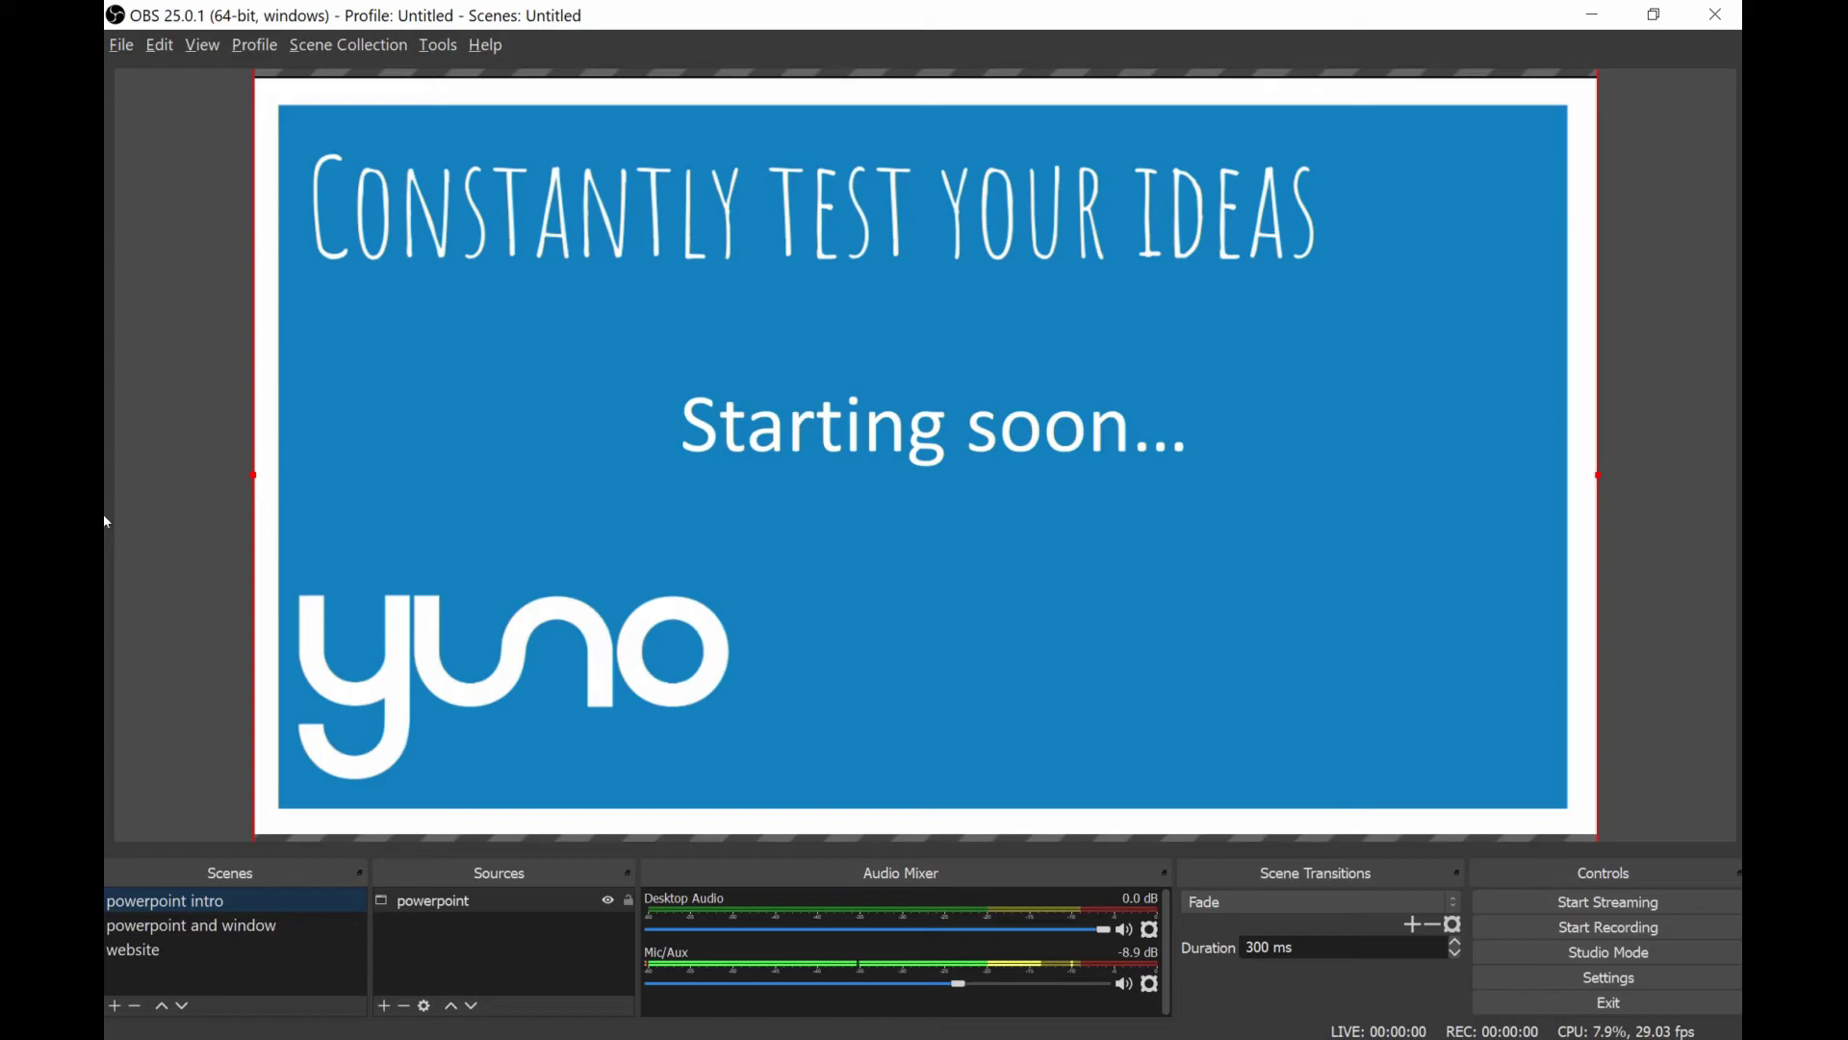
# Test the scene hotkeys by switching to "powerpoint and window", to "website" and back to "powerpoint intro".
pyautogui.hotkey('ctrl', 'alt', 'p')
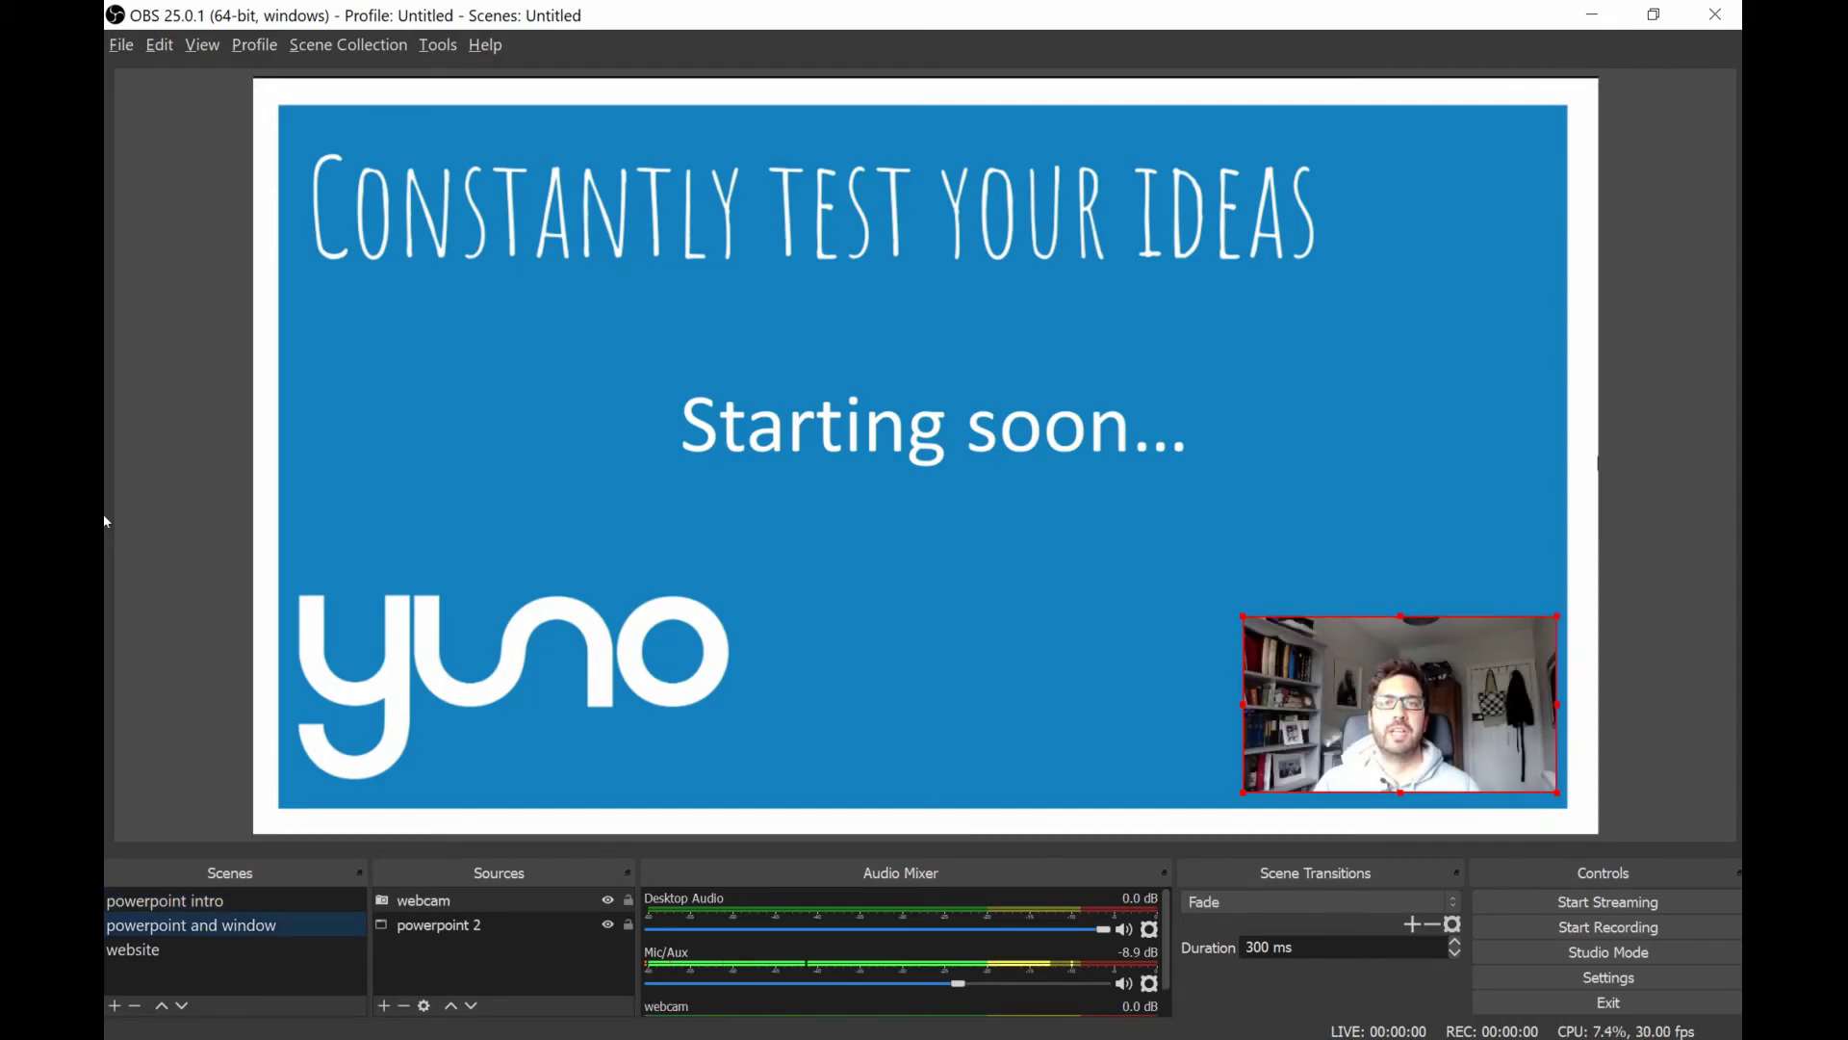
pyautogui.hotkey('ctrl', 'alt', 'w')
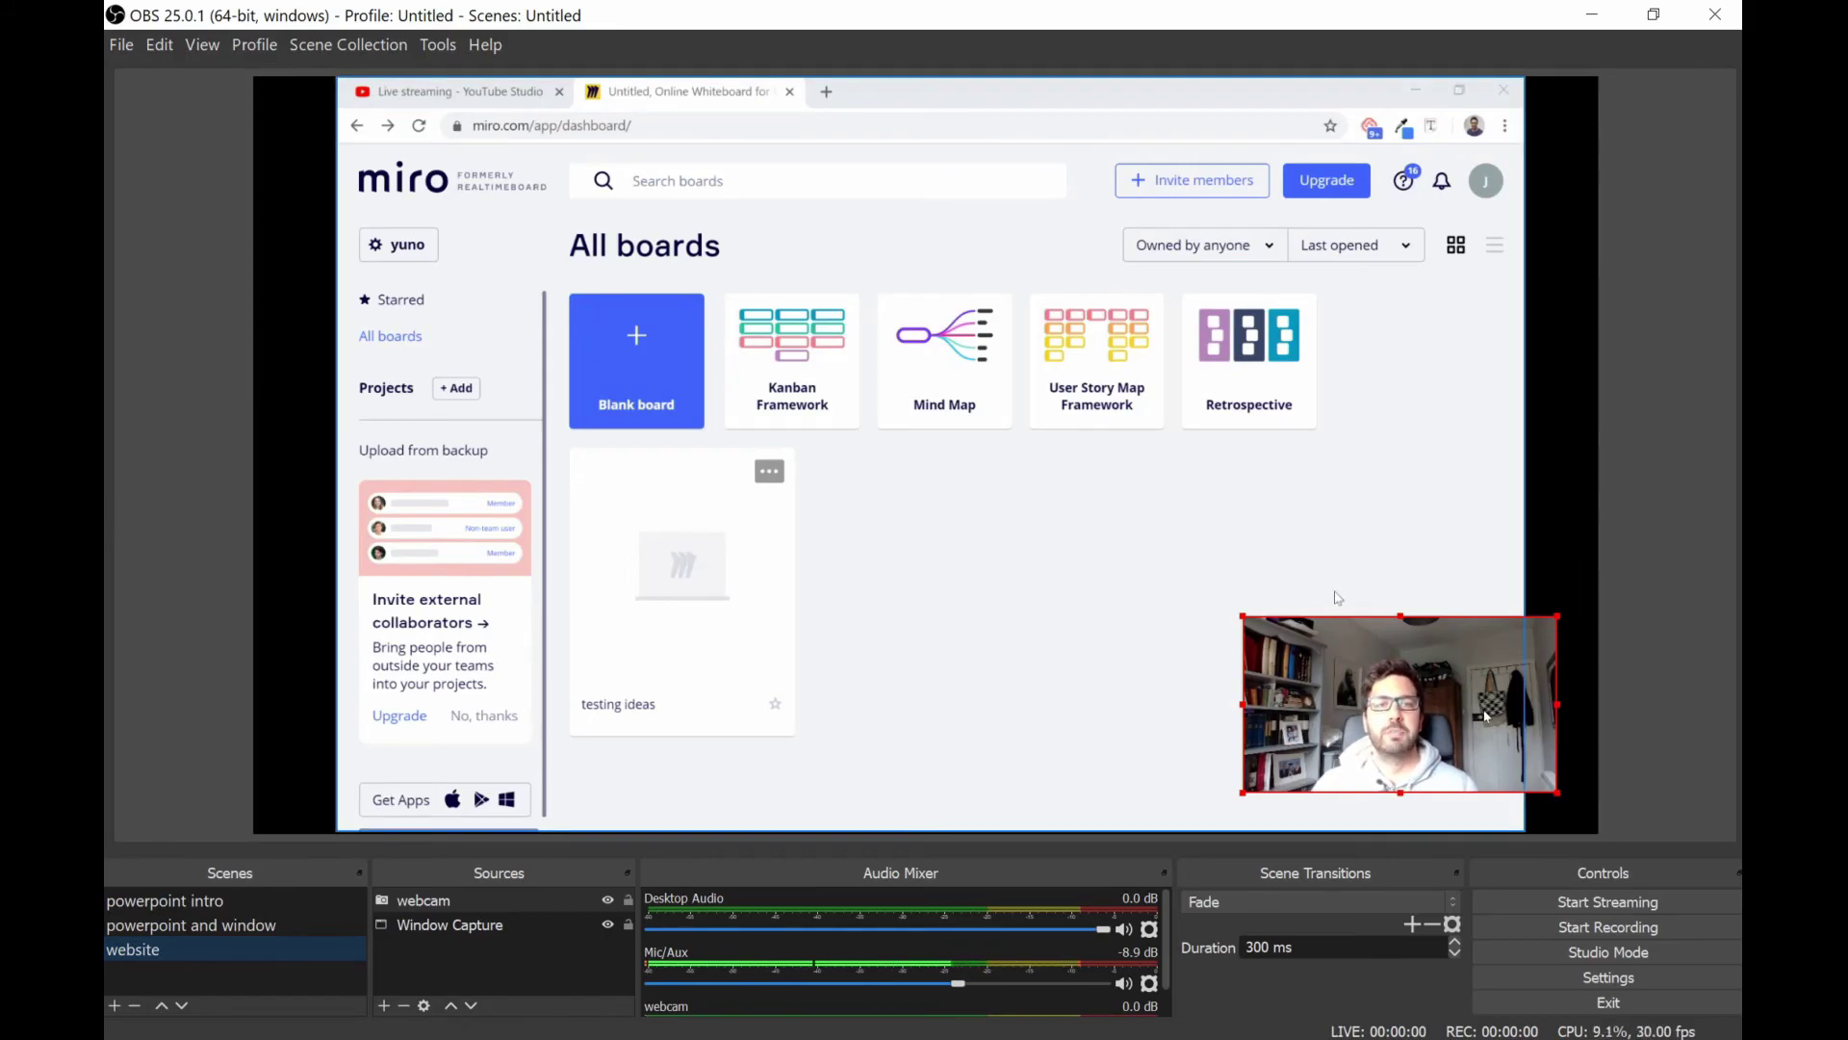
pyautogui.hotkey('ctrl', 'alt', 'p')
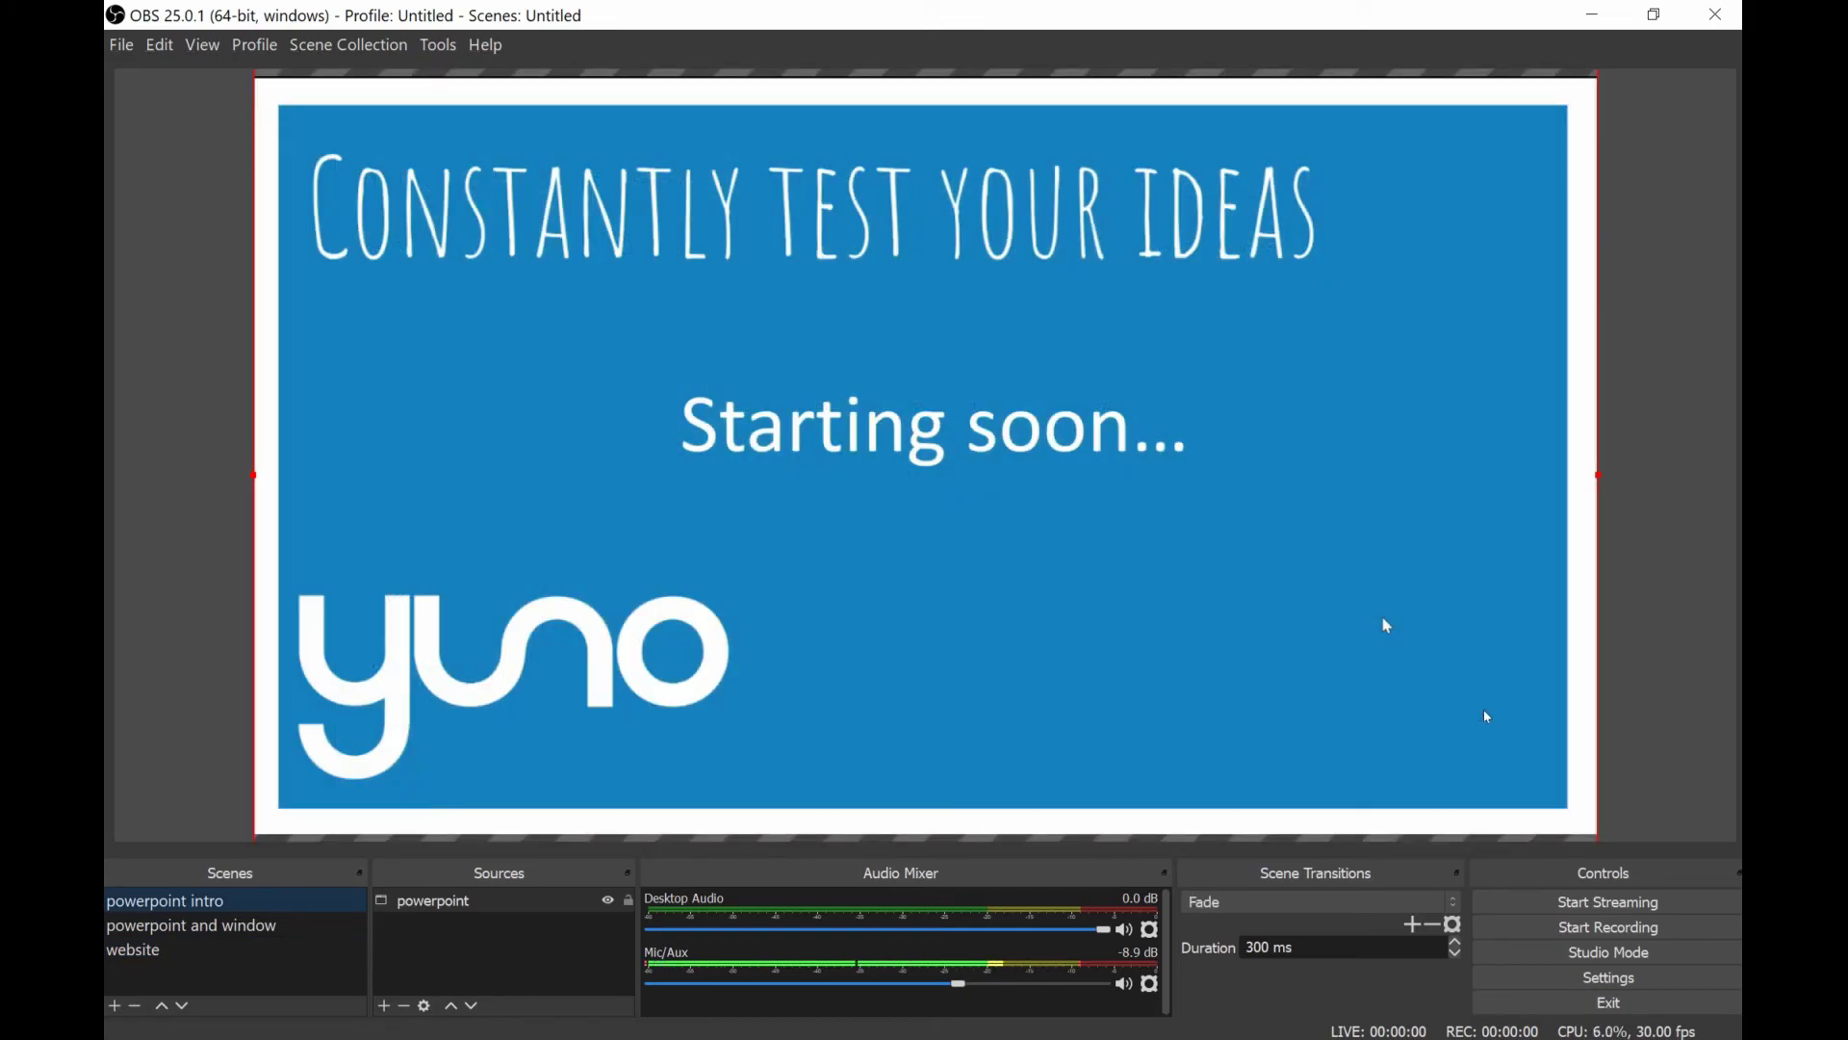
# Start streaming with the "powerpoint intro" scene and switch to the YouTube Studio live dashboard in Chrome.
pyautogui.click(1612, 908)
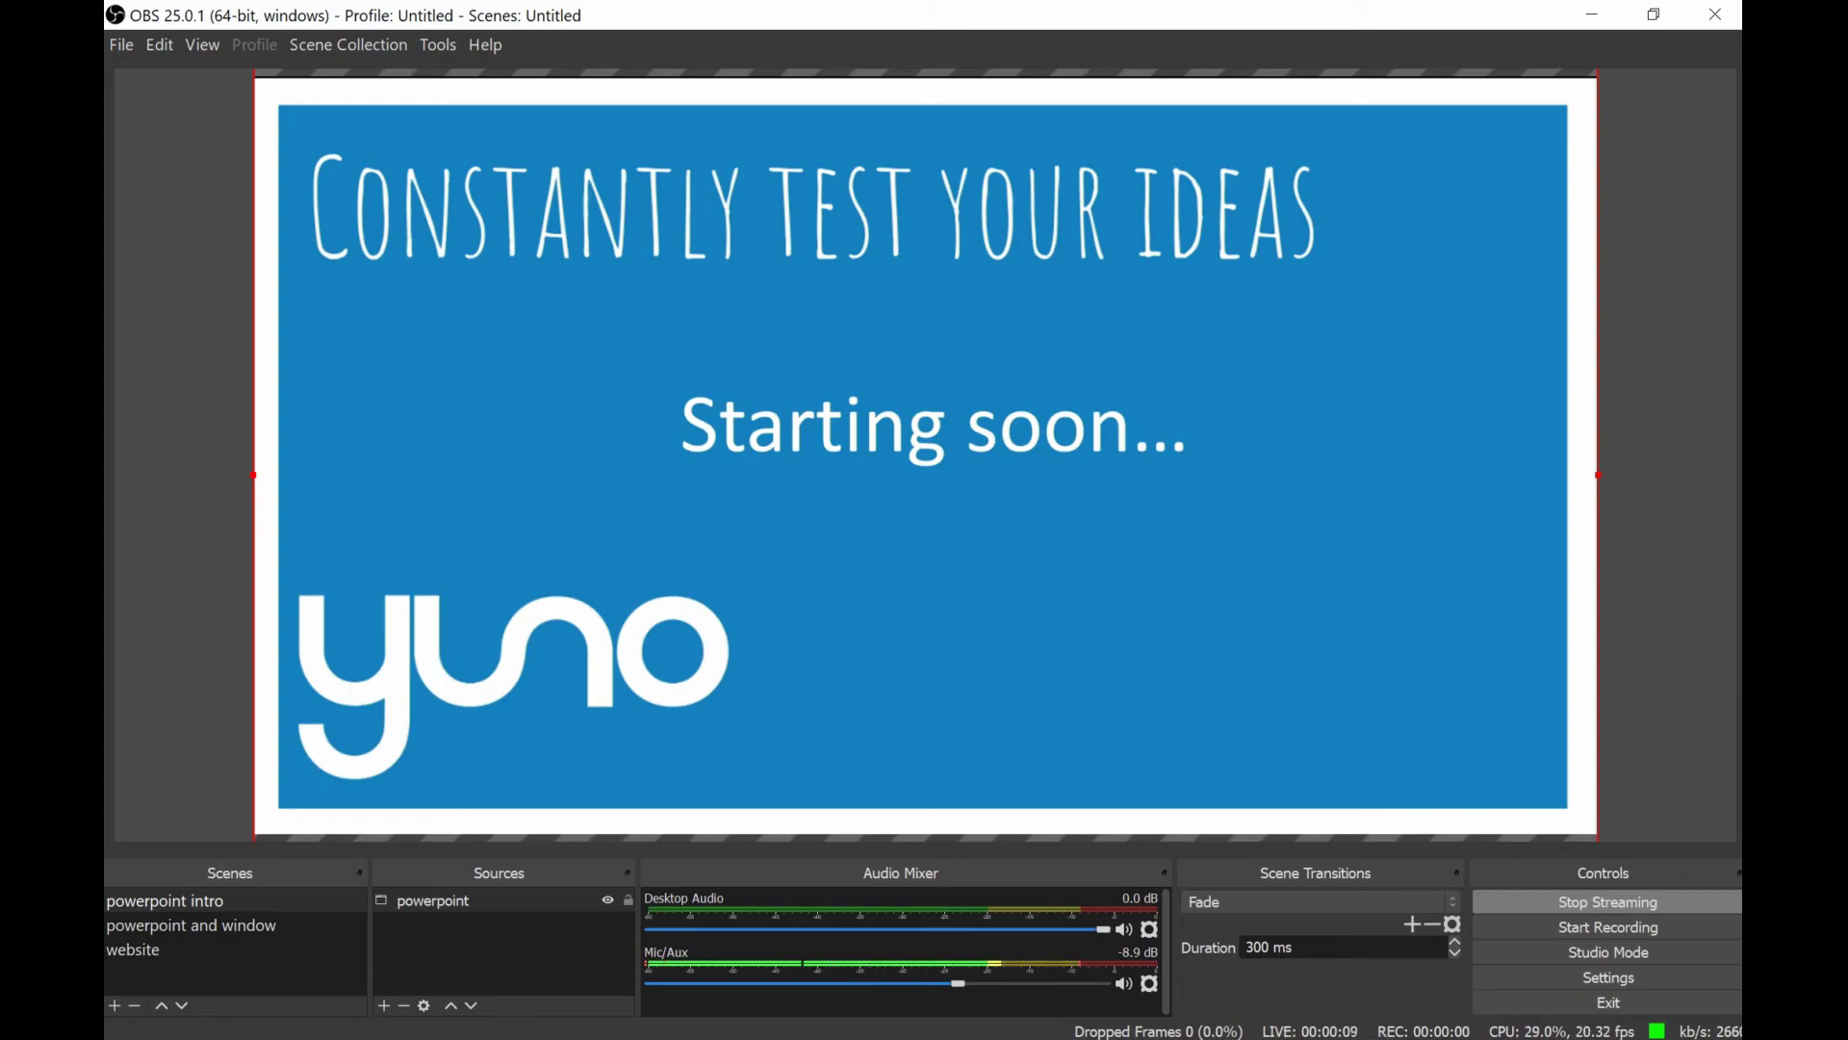
pyautogui.hotkey('alt', 'Tab')
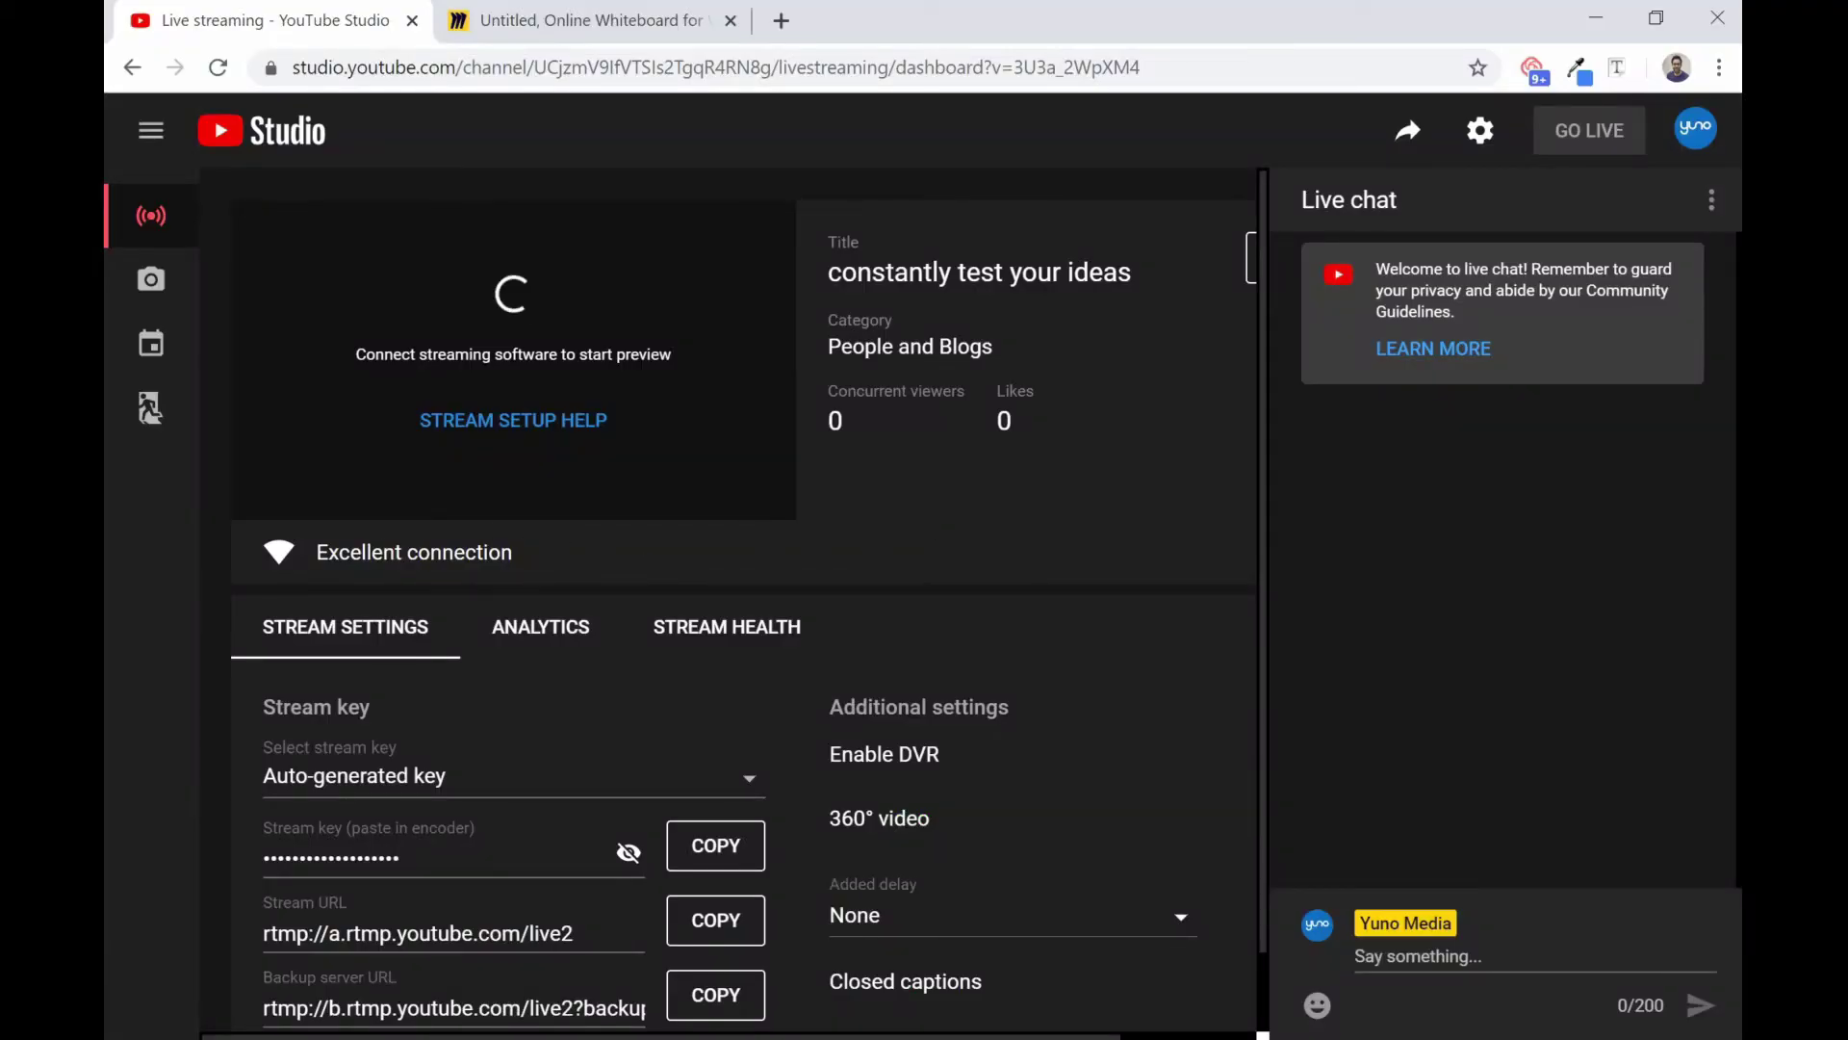